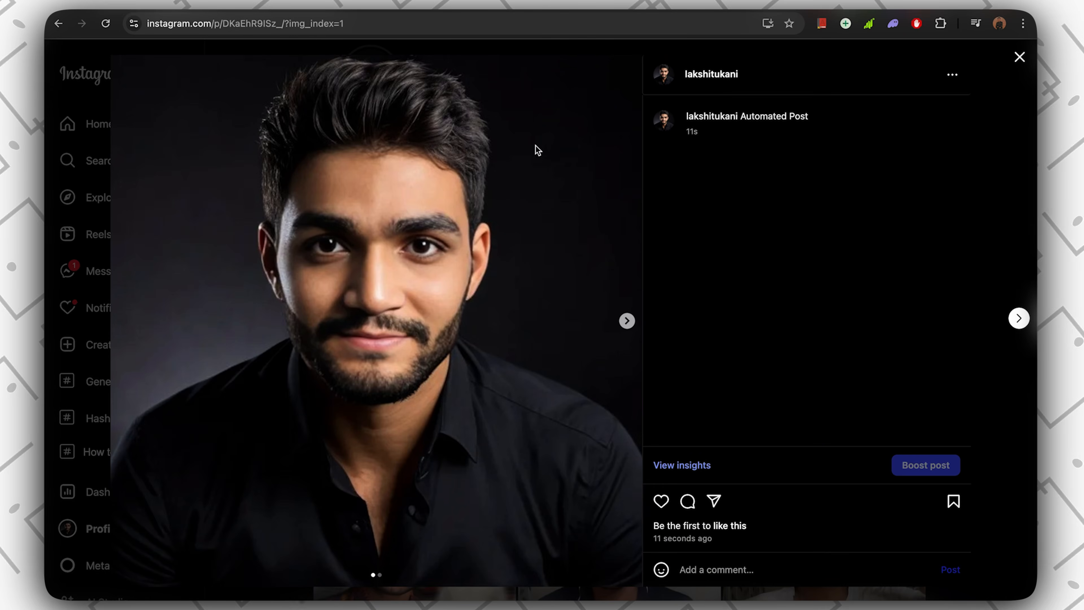
click(624, 317)
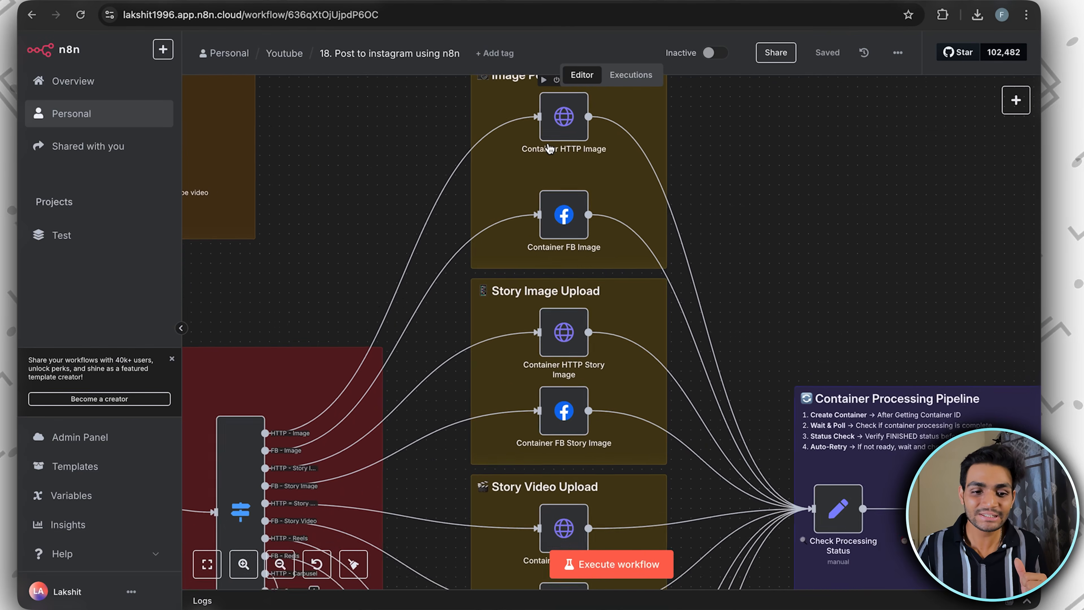
scroll(549, 148, up, 2)
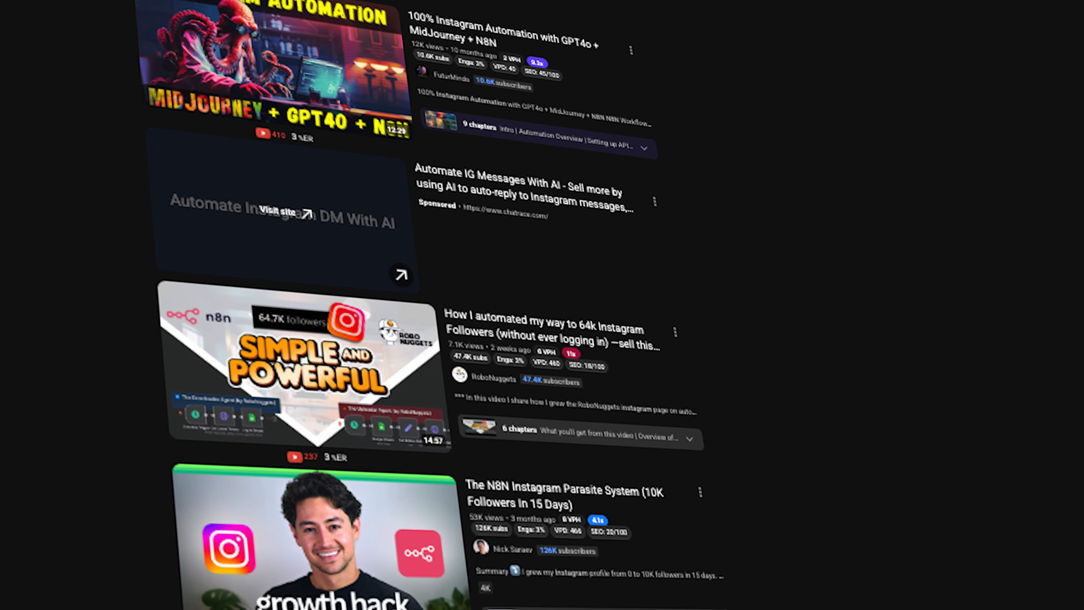
scroll(478, 324, down, 16)
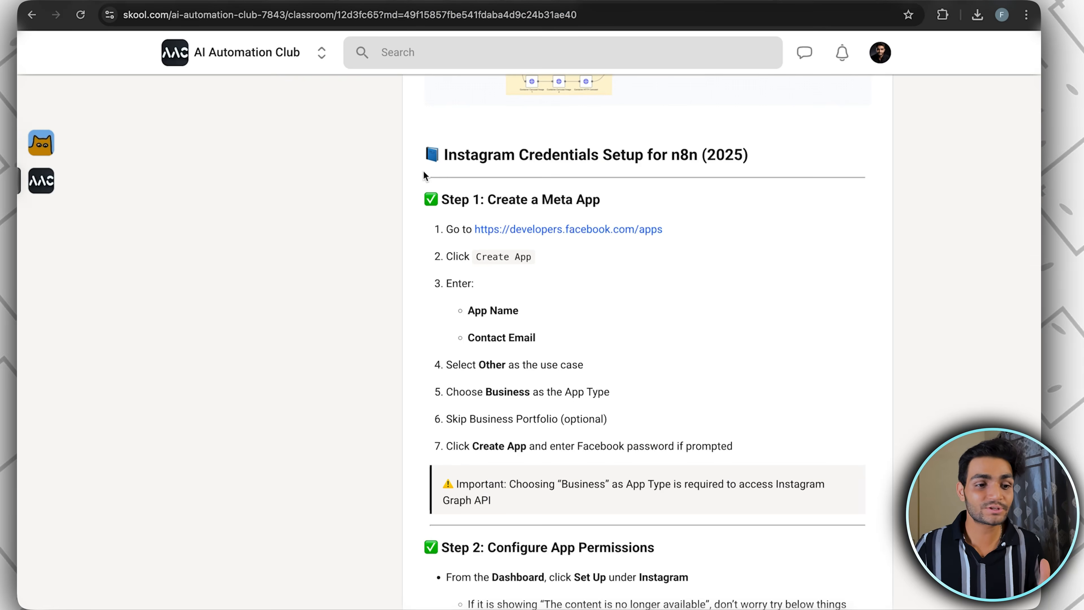
scroll(348, 196, up, 10)
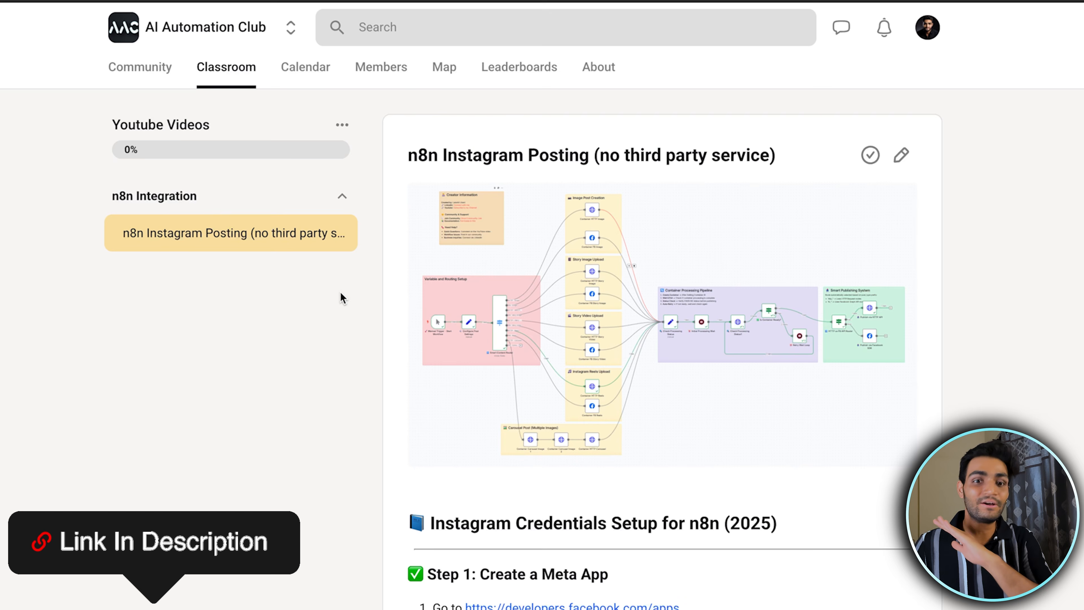
Read through the classroom guide on Instagram credentials for n8n, from creating the Meta app to the template resource
scroll(658, 380, down, 10)
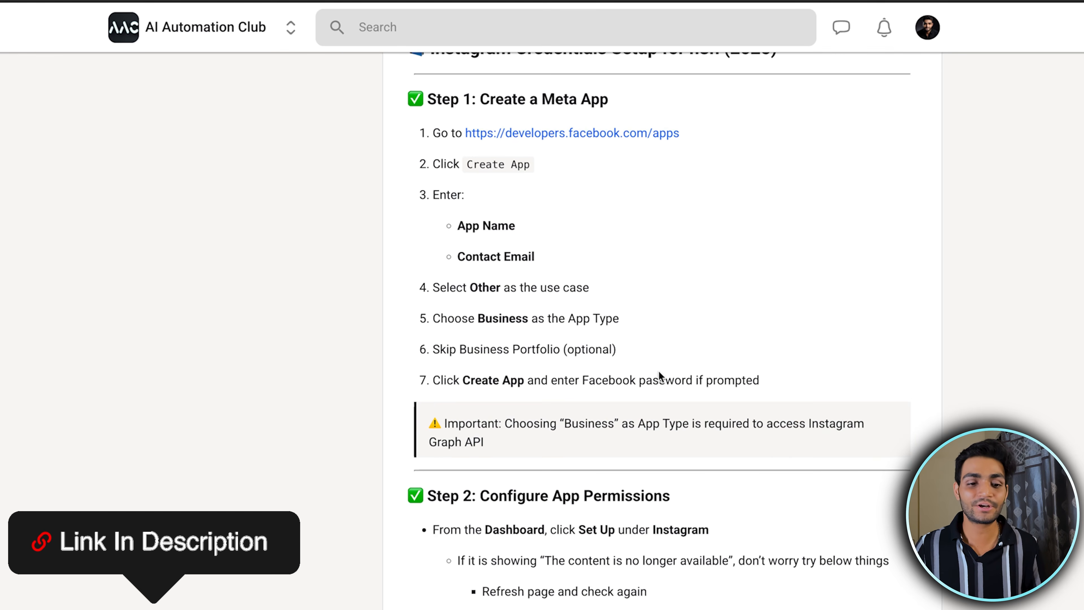
scroll(585, 280, down, 6)
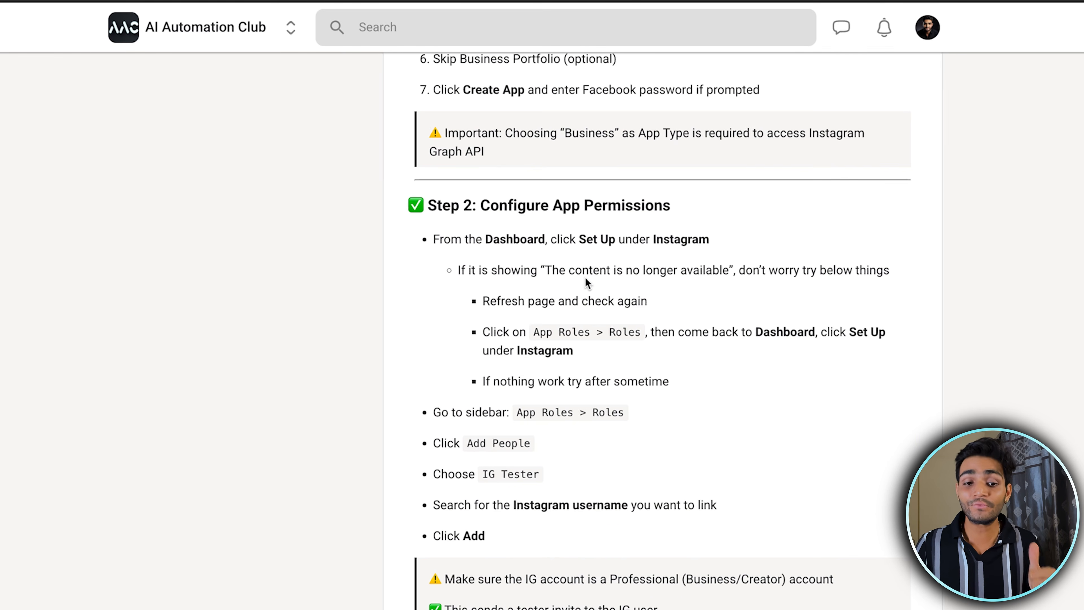
scroll(585, 282, down, 20)
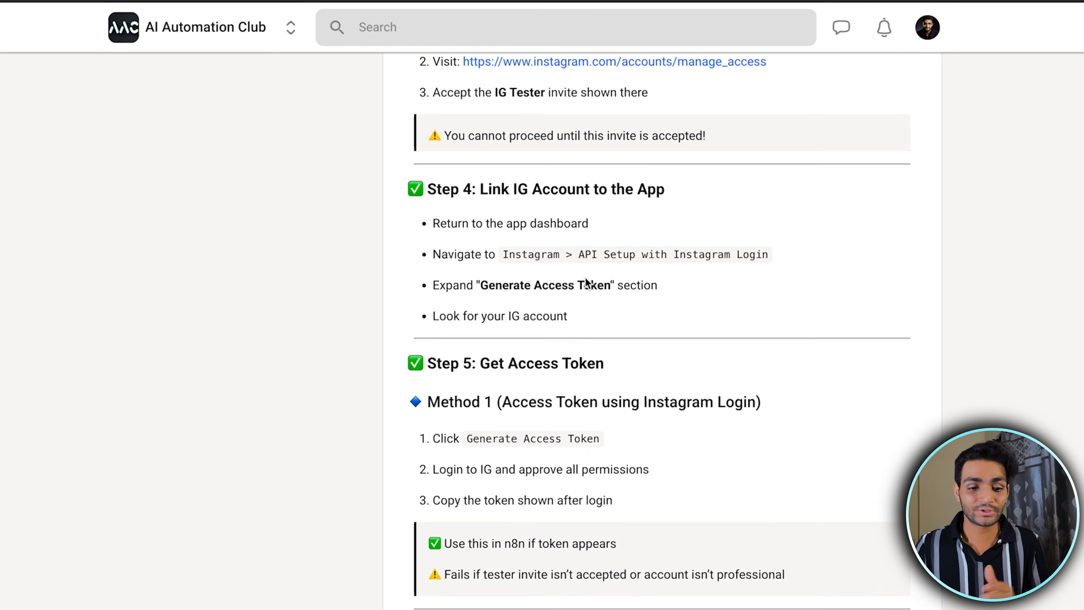
scroll(585, 277, down, 10)
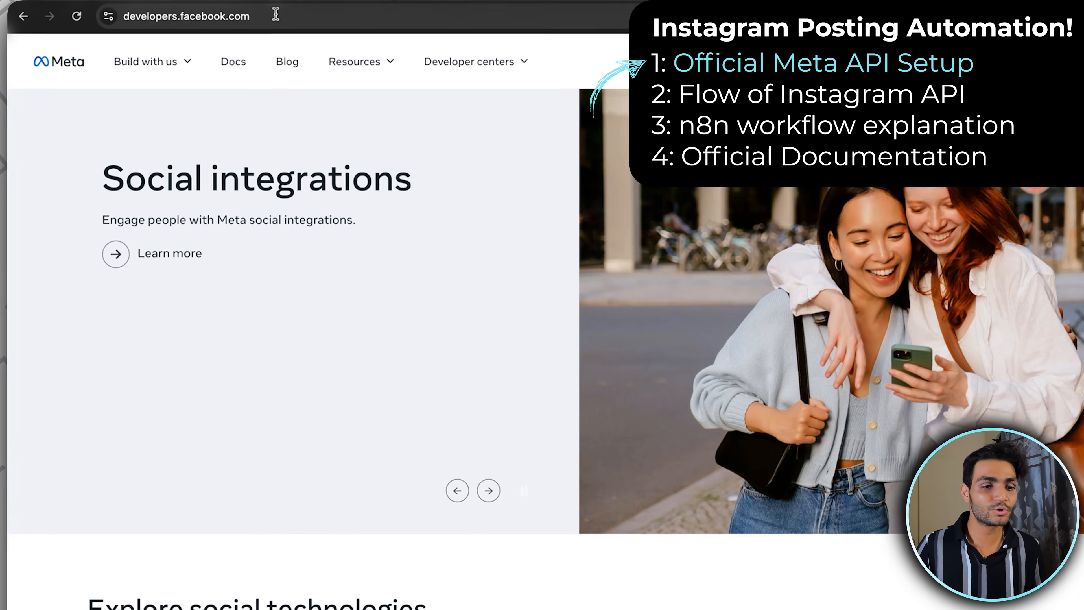
Go to the Meta for Developers site and start creating an app from My Apps
click(264, 14)
click(548, 314)
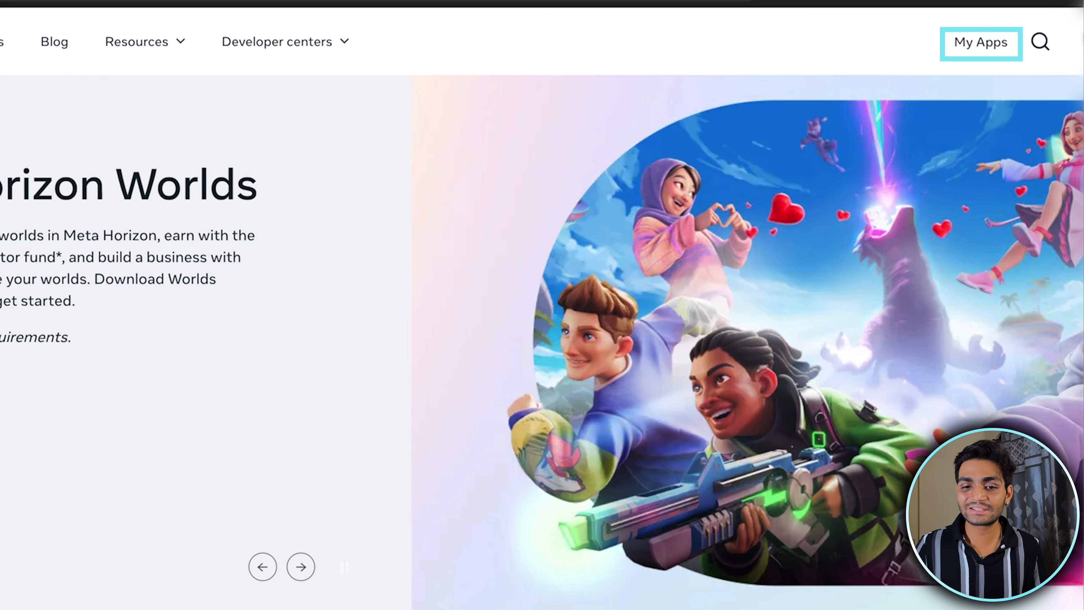
click(974, 48)
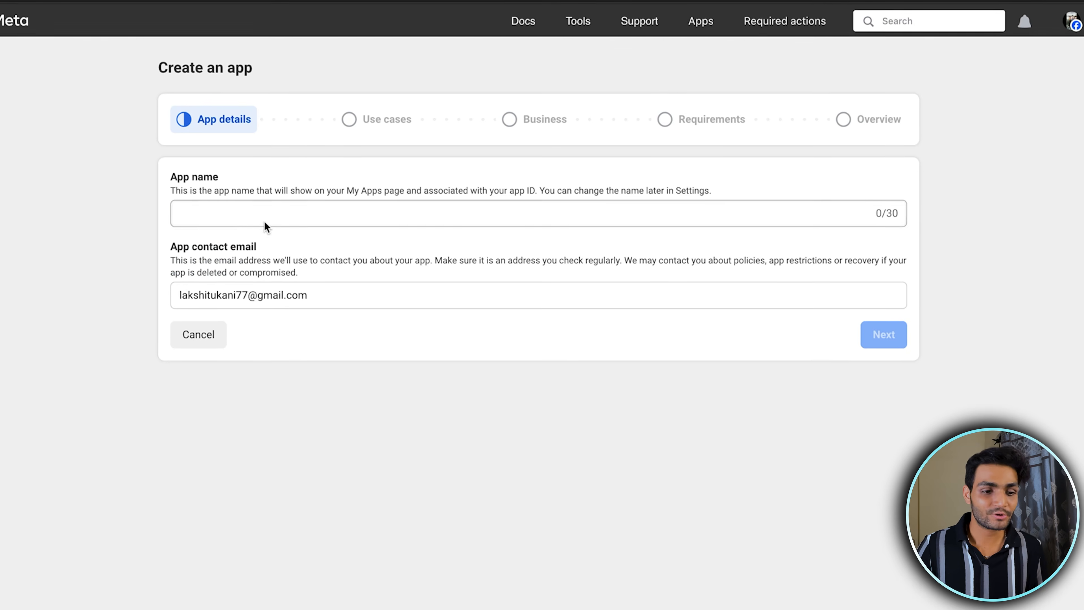
Try to submit IG-n8n-integration as the app name and check the naming restrictions
click(256, 220)
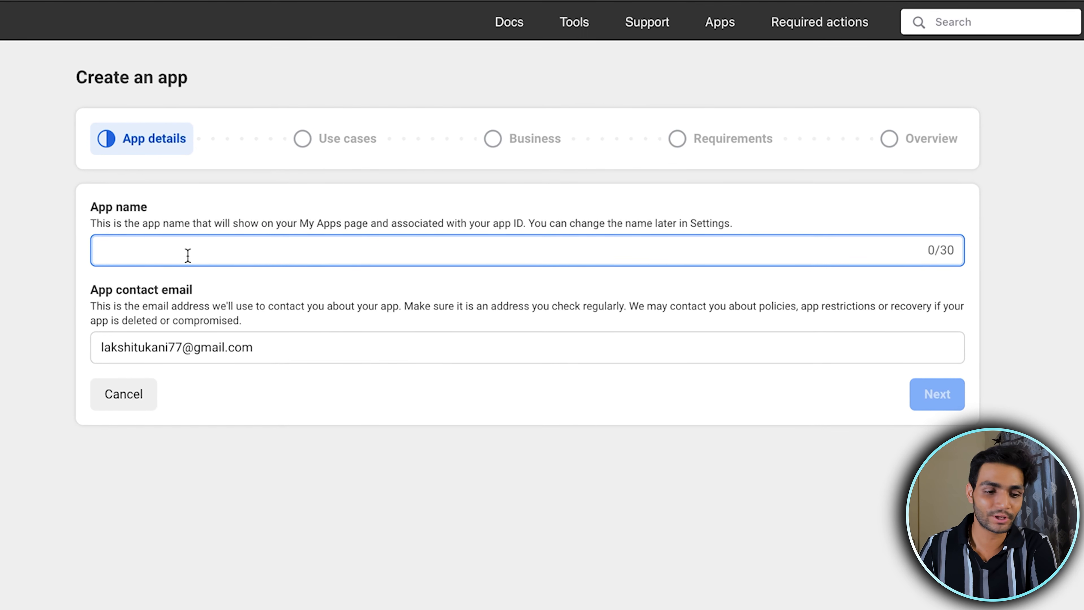
text(l)
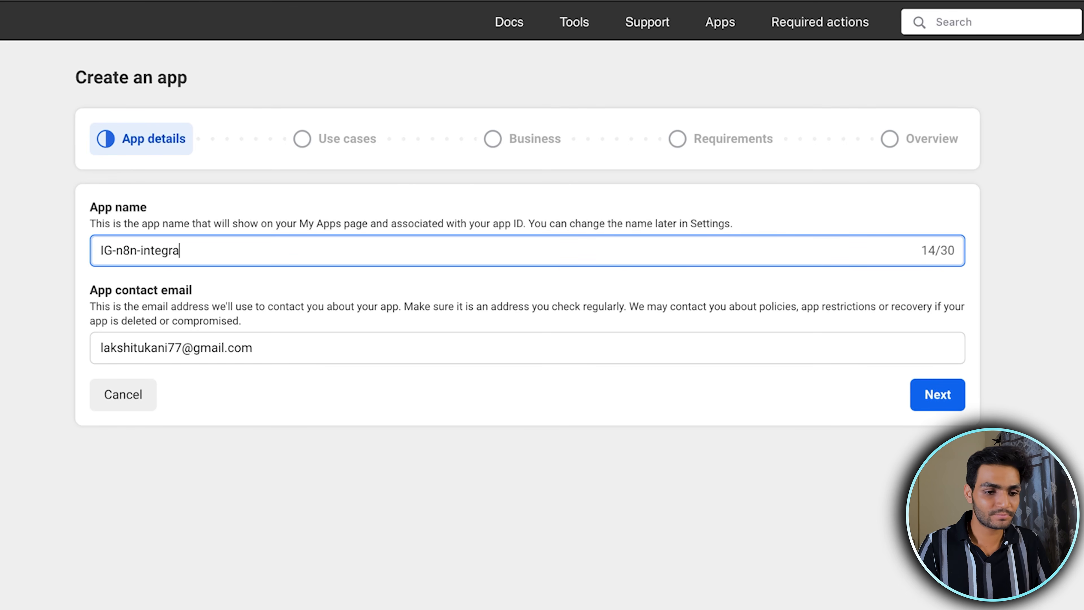
click(938, 403)
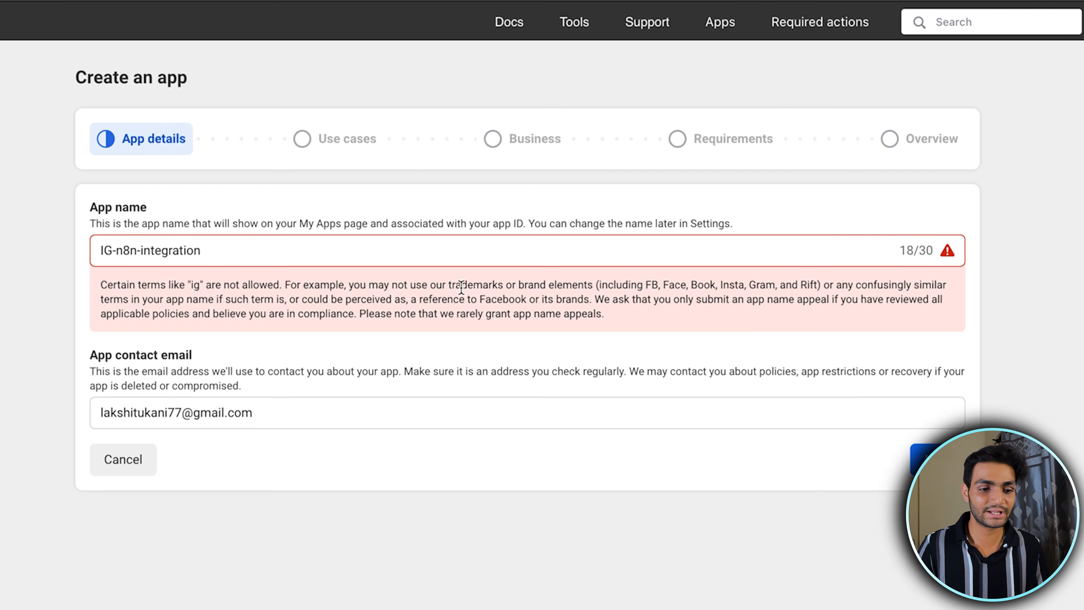
drag(102, 282, 218, 280)
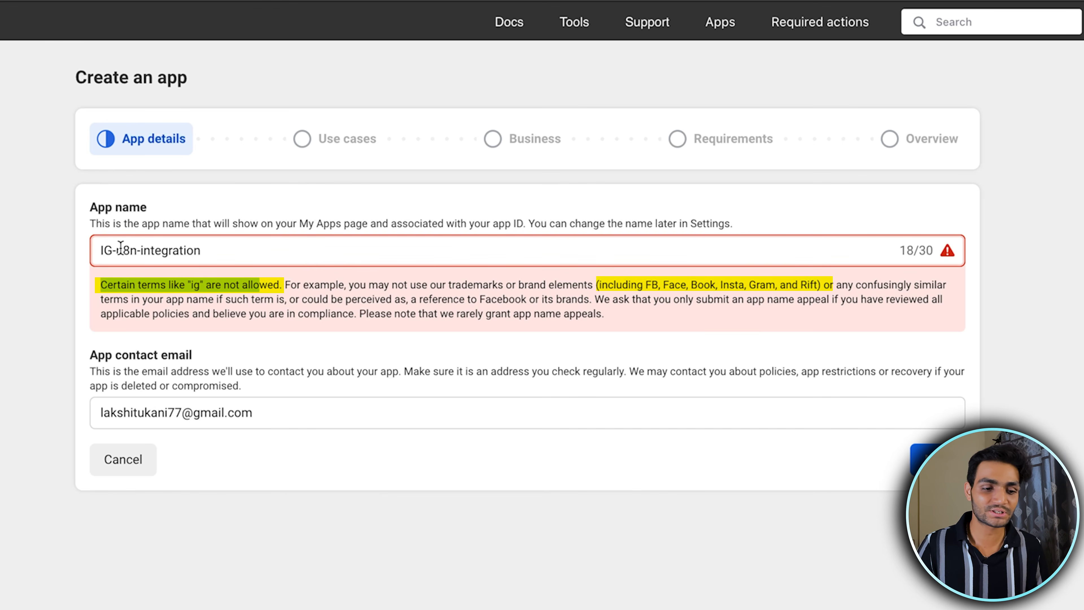
Change the app name to n8n-integration-tutorial and continue to the use cases
drag(124, 251, 71, 254)
key(Left)
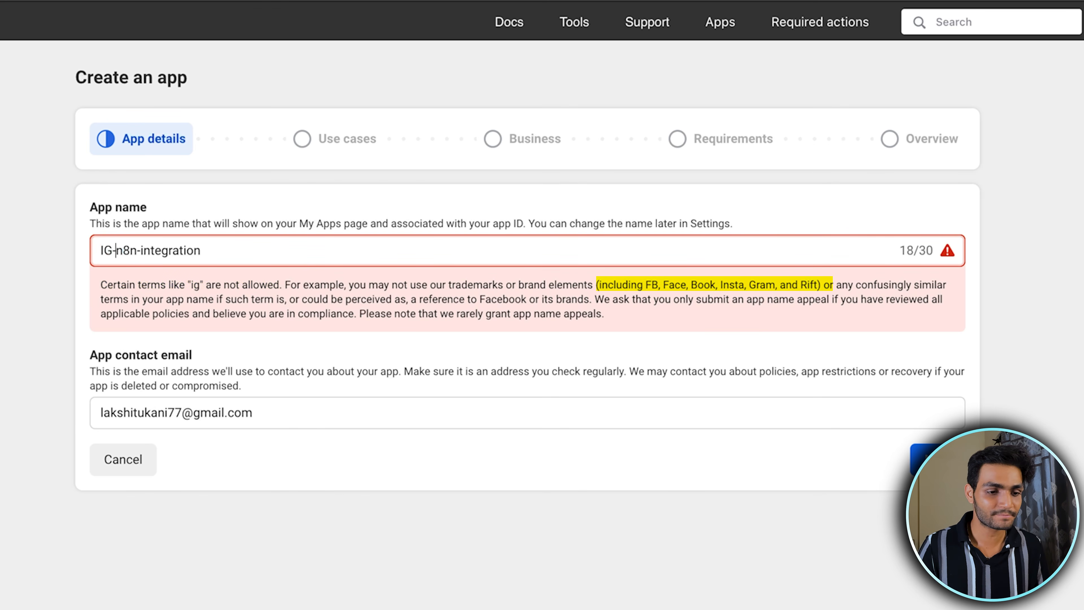
key(BackSpace)
key(BackSpace)
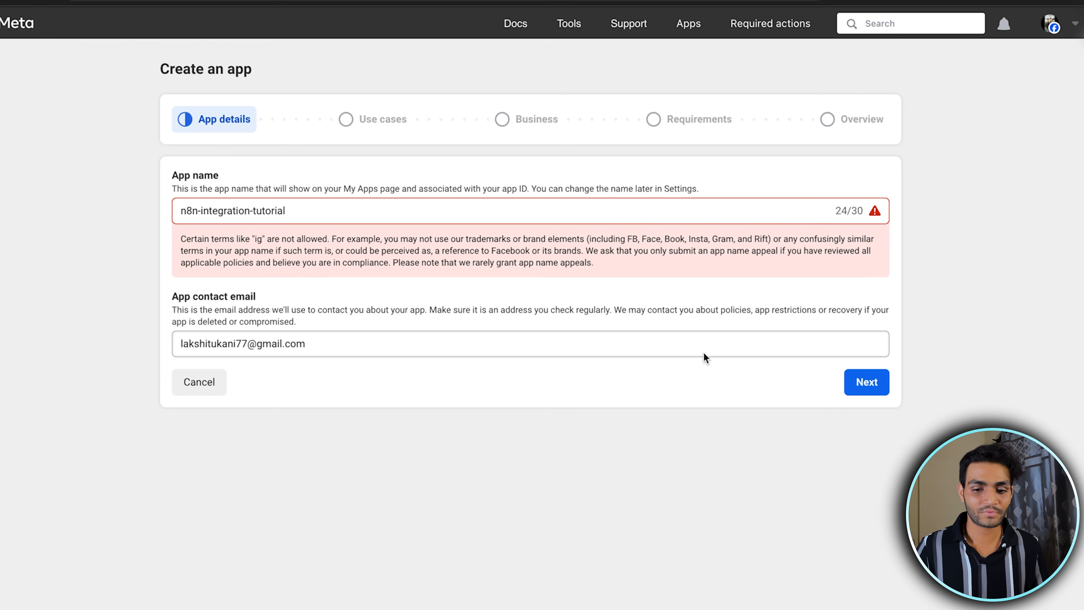
click(865, 382)
Choose Other as the use case and Business as the app type
scroll(285, 312, down, 10)
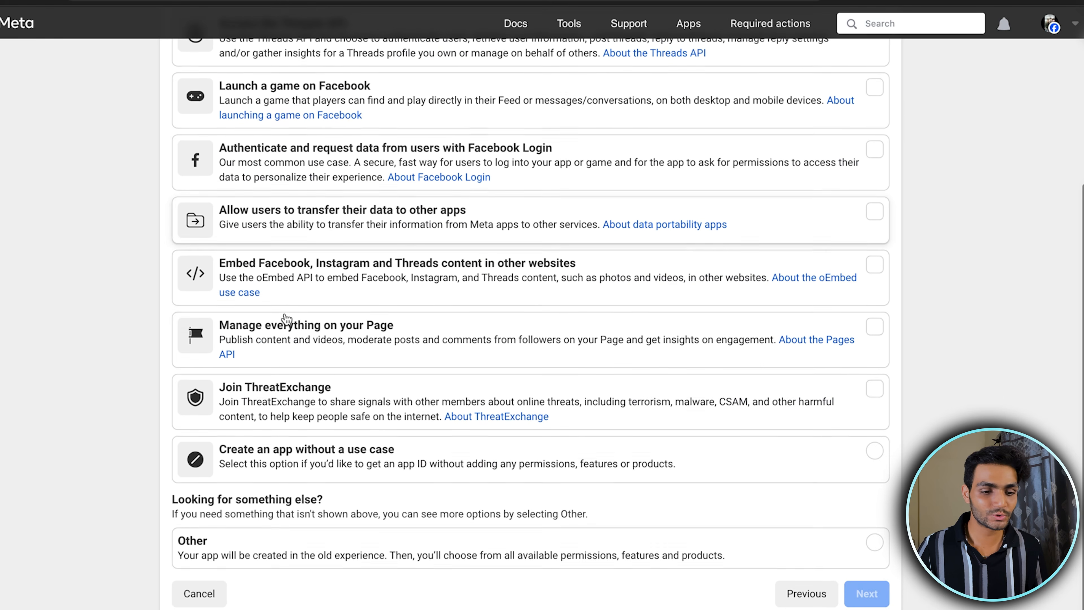
click(265, 555)
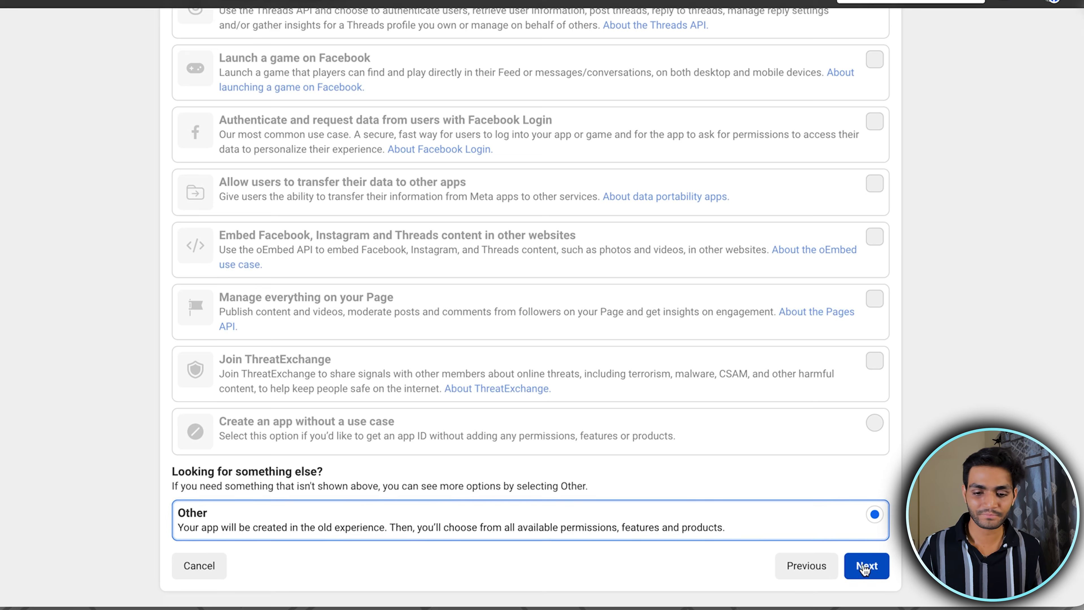
click(867, 566)
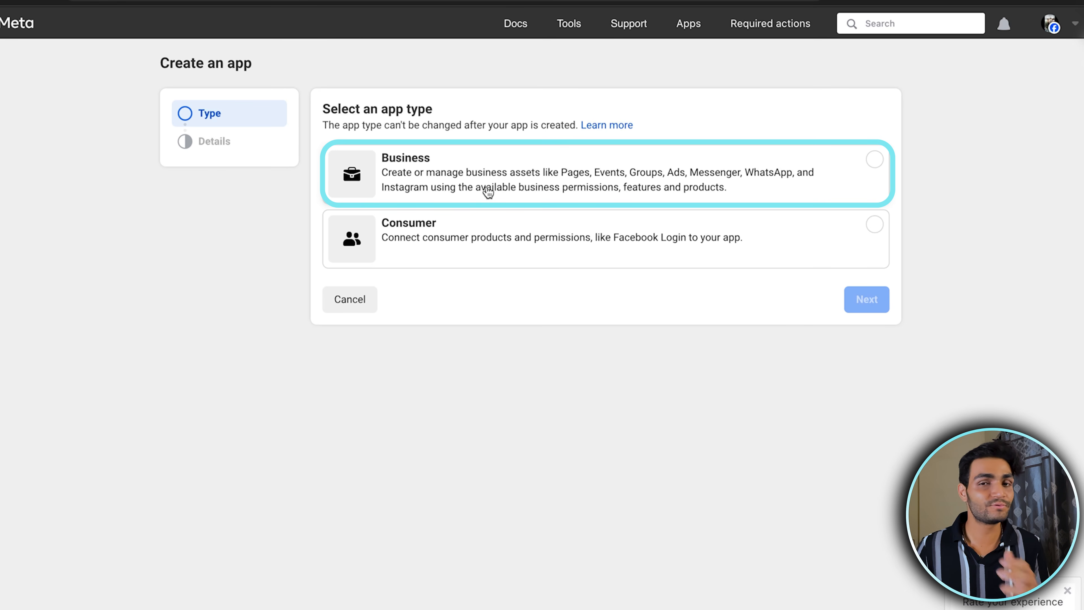
click(471, 163)
click(884, 309)
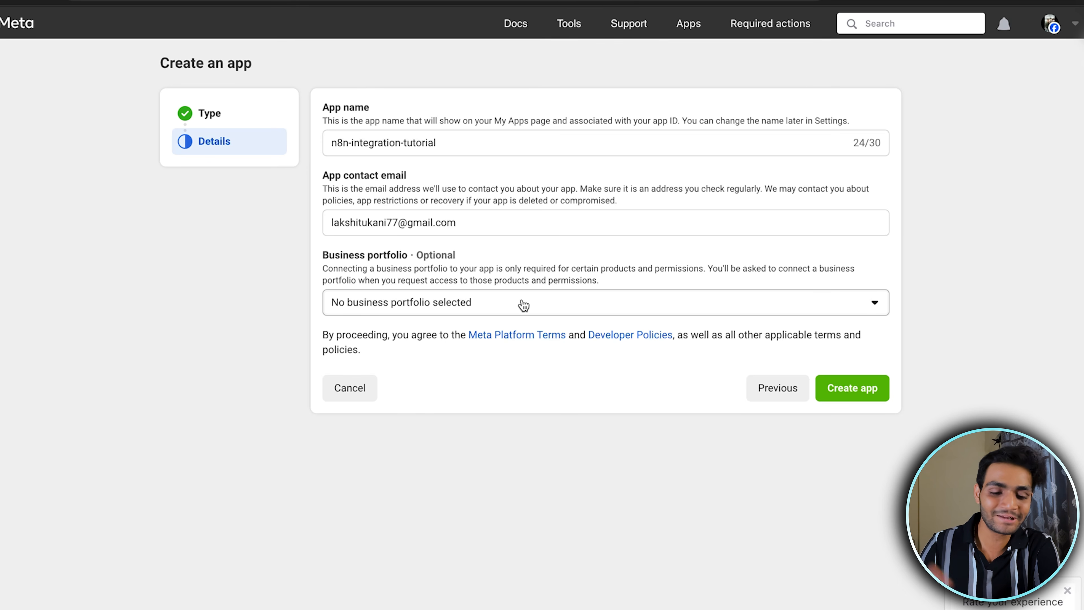
Create the app without a business portfolio and authorize it with the account password
click(874, 358)
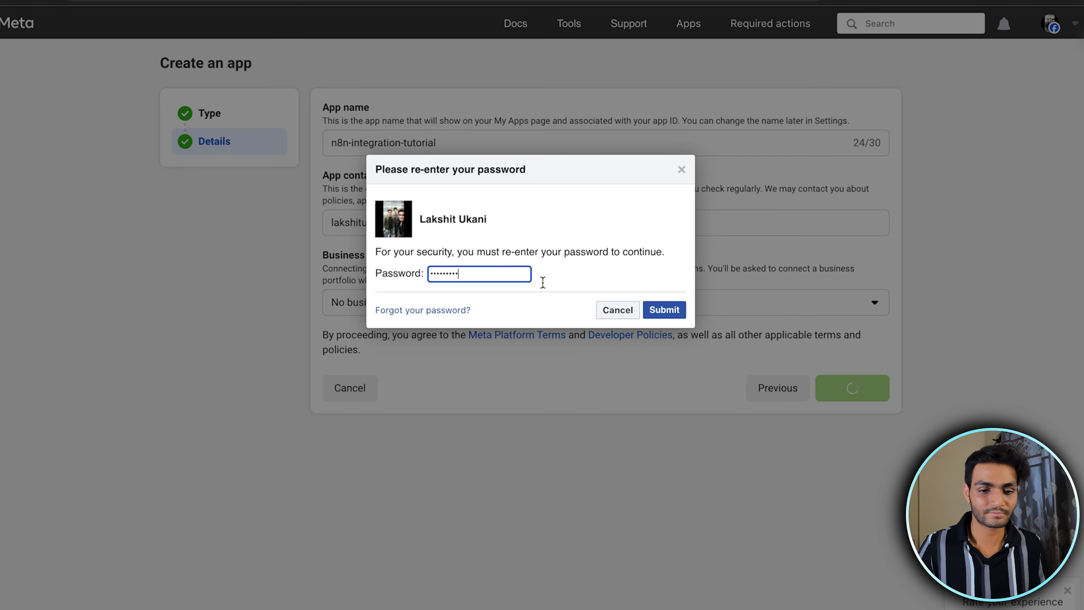
click(679, 313)
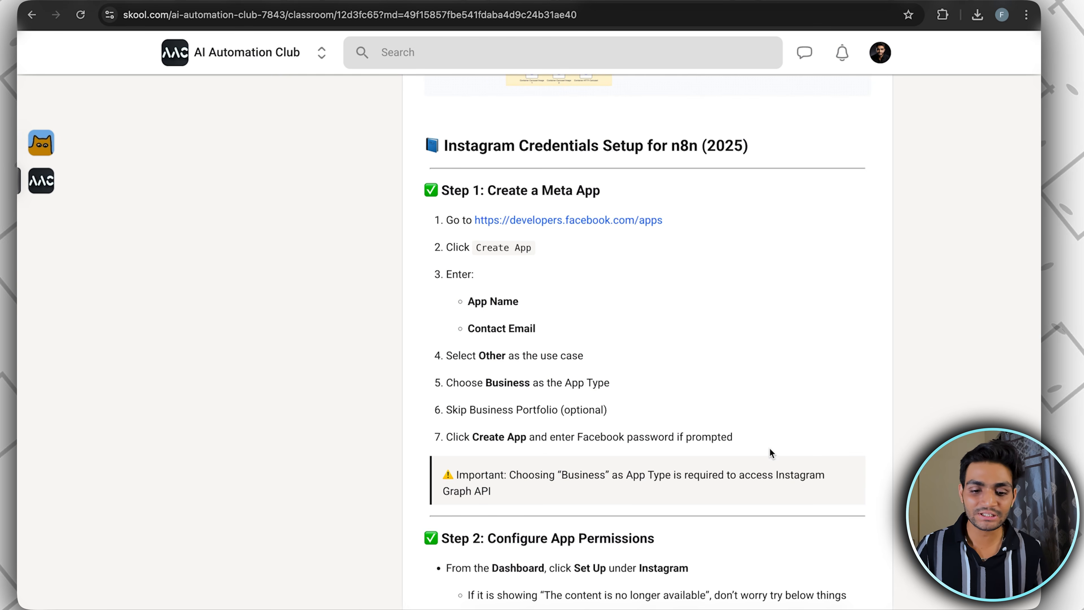
drag(733, 437, 445, 218)
click(629, 380)
scroll(629, 377, down, 4)
scroll(630, 377, down, 1)
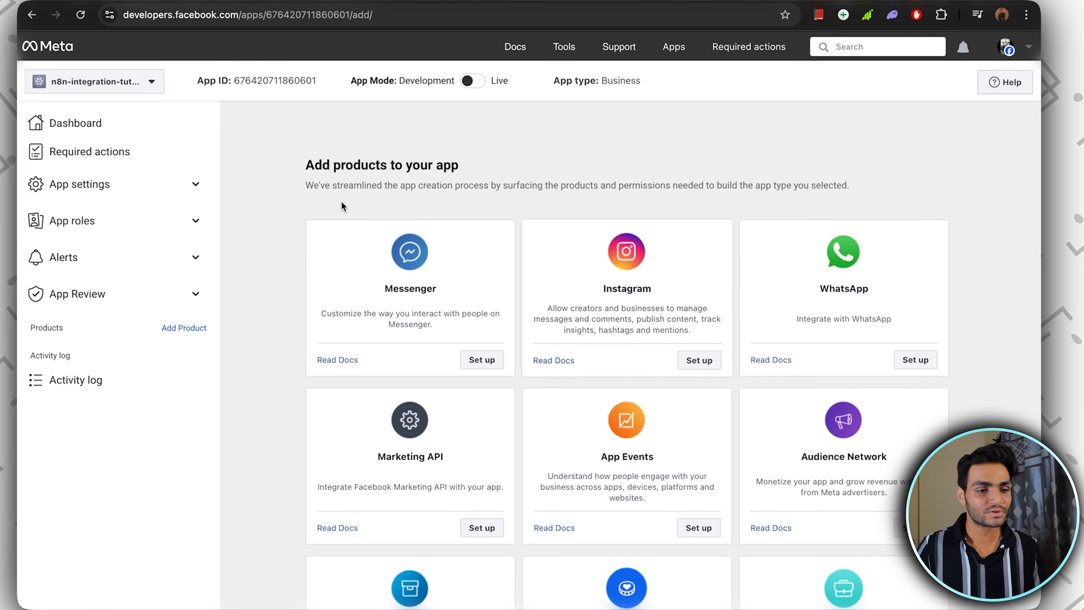
Try to set up the Instagram product from the app dashboard
click(116, 125)
scroll(568, 401, up, 1)
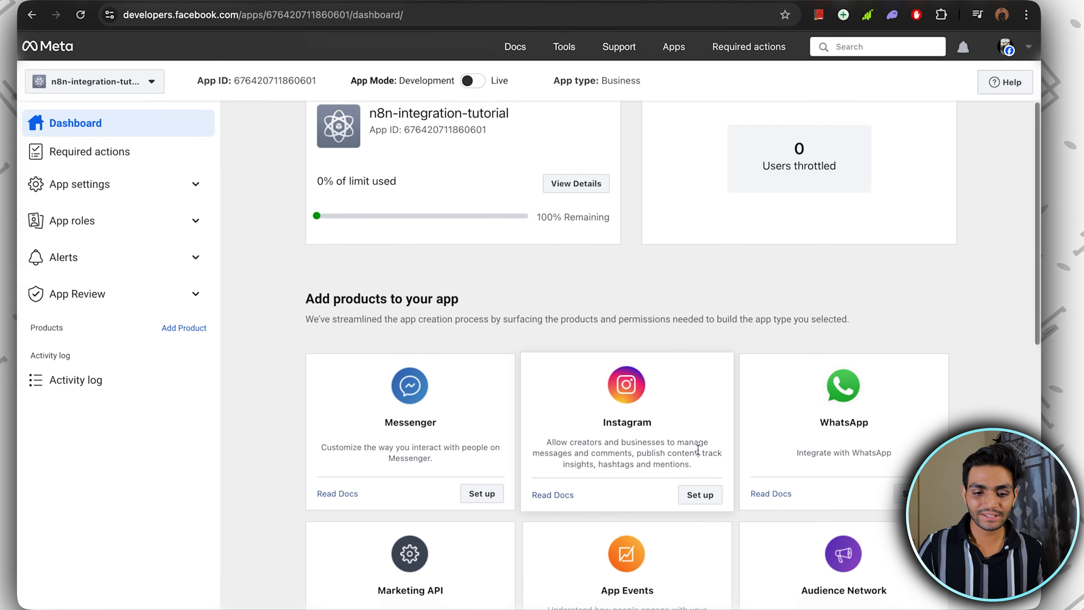
click(699, 513)
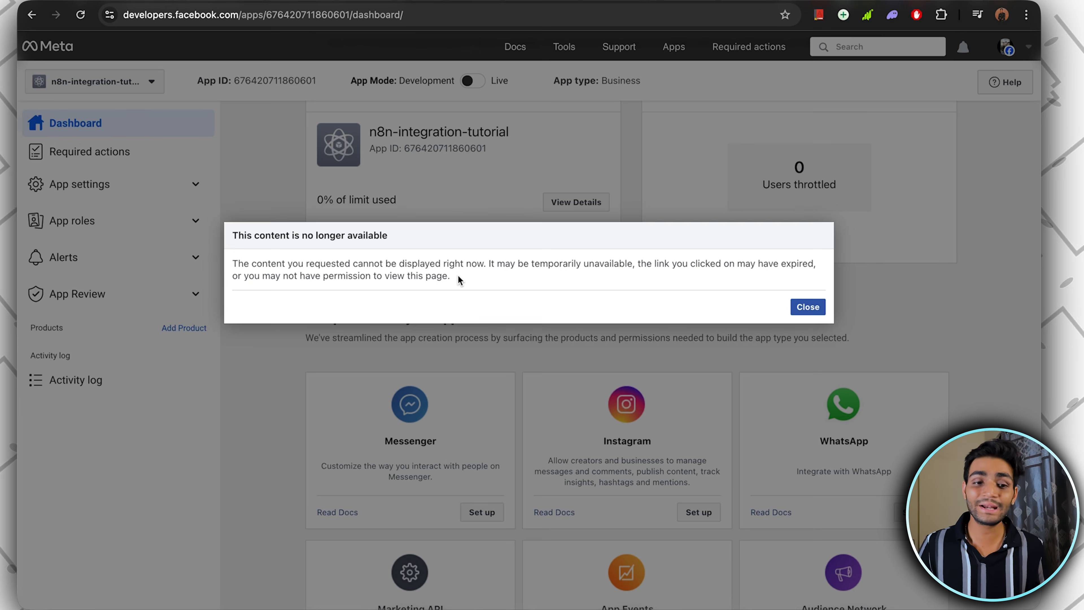
drag(459, 276, 232, 235)
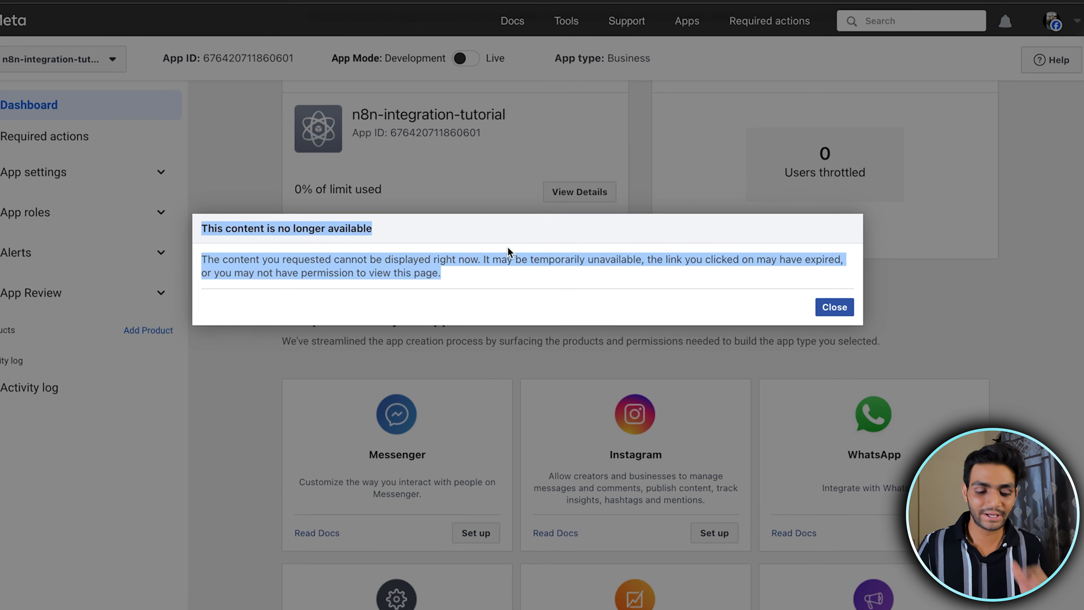
click(507, 246)
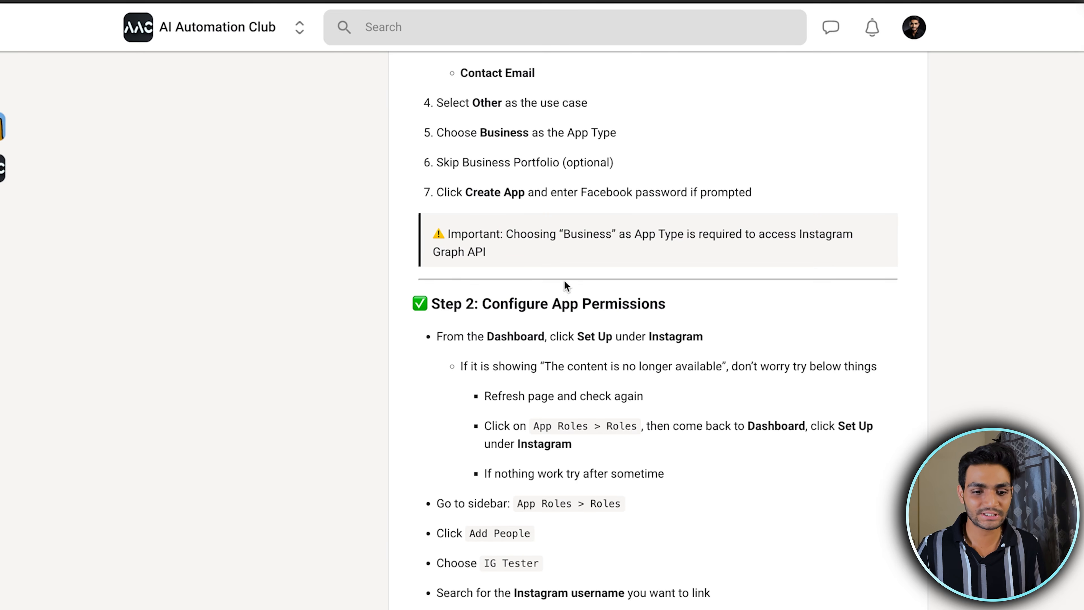
Check the guide's Step 2 troubleshooting tips for setting up the Instagram product
scroll(564, 280, down, 3)
drag(463, 230, 499, 231)
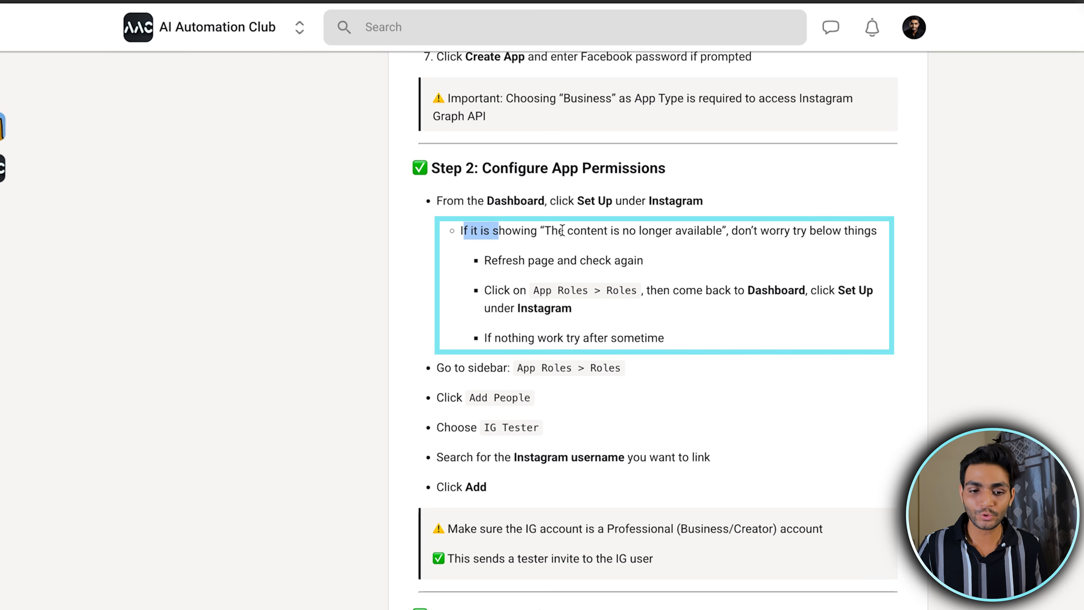
drag(746, 231, 864, 227)
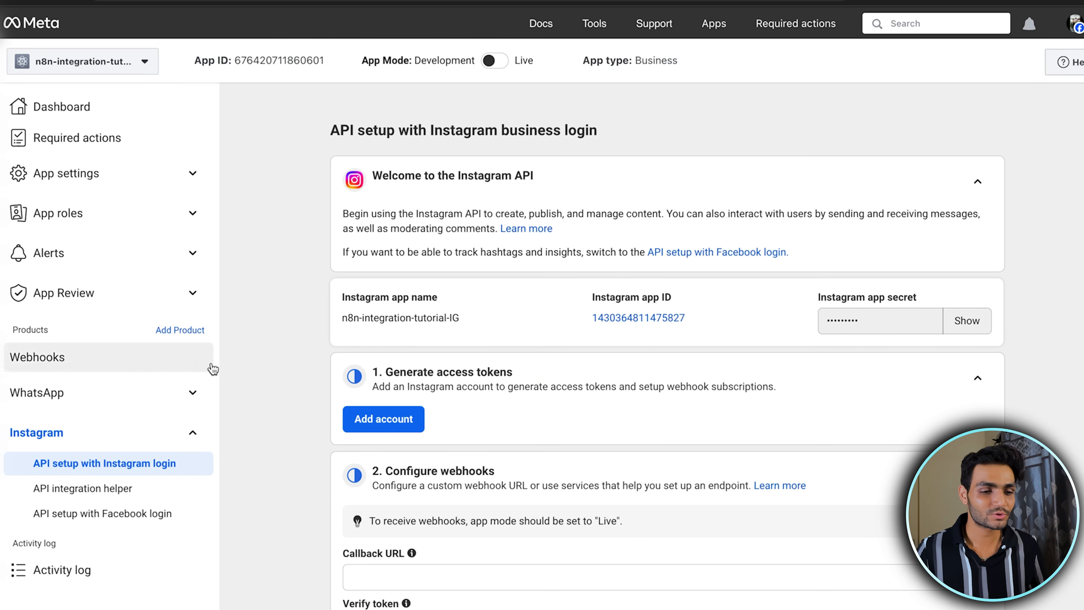
Return to the app dashboard, review the products and expand the Instagram product's setup entries
click(158, 108)
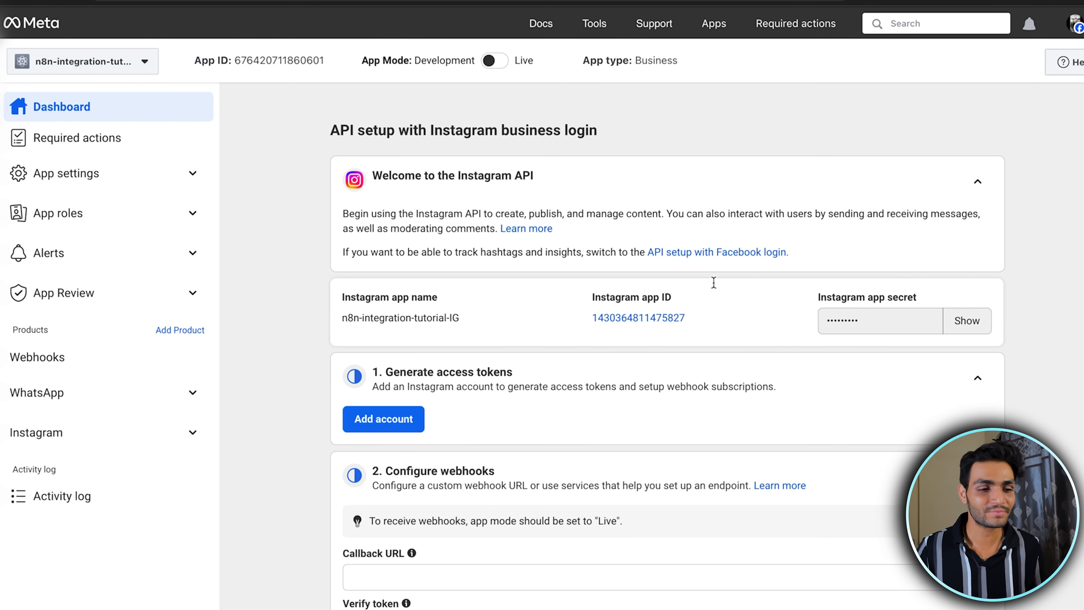
scroll(816, 348, down, 5)
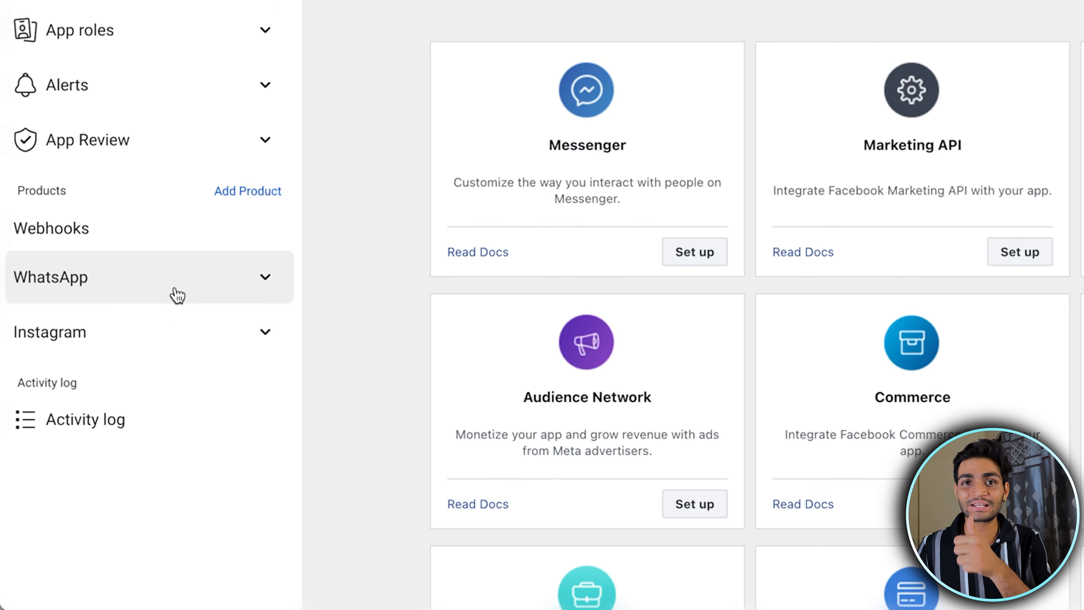
click(149, 338)
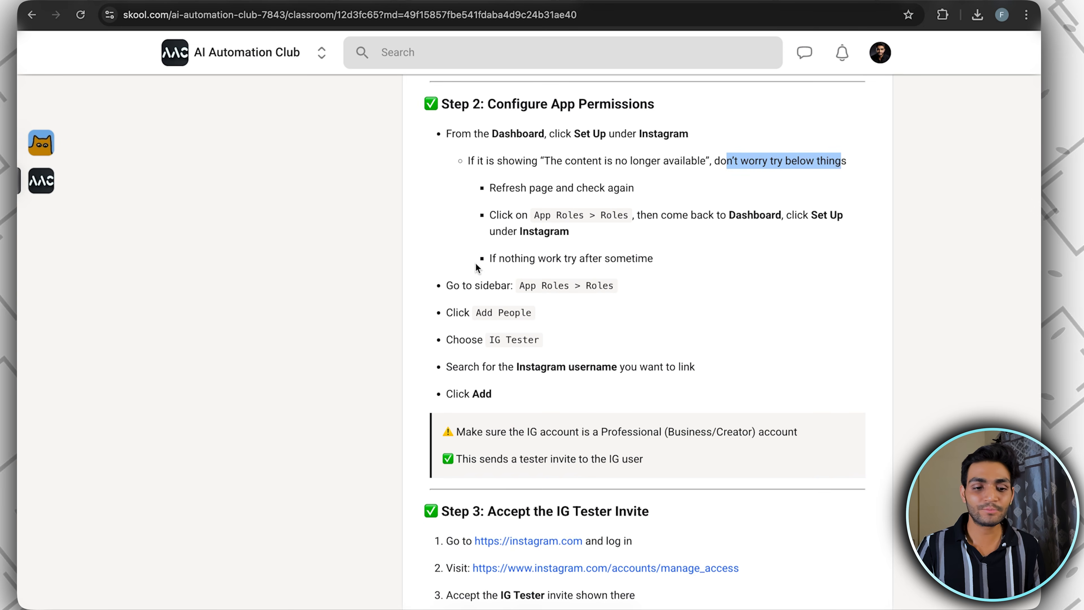
Add the Instagram account to the app's roles as an Instagram Tester, searching for it by its username
drag(446, 285, 472, 286)
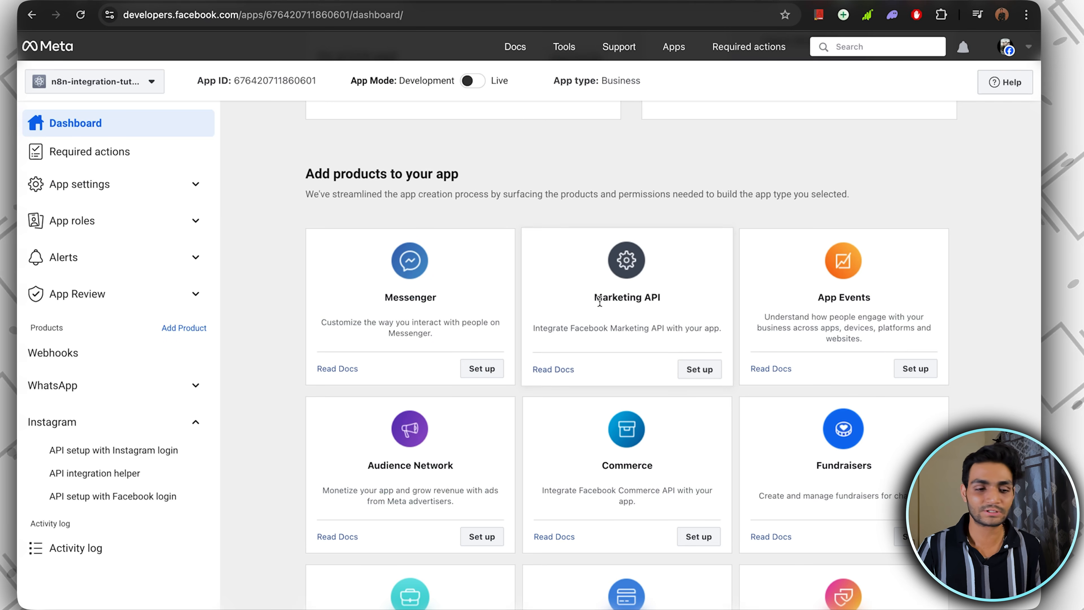
click(138, 220)
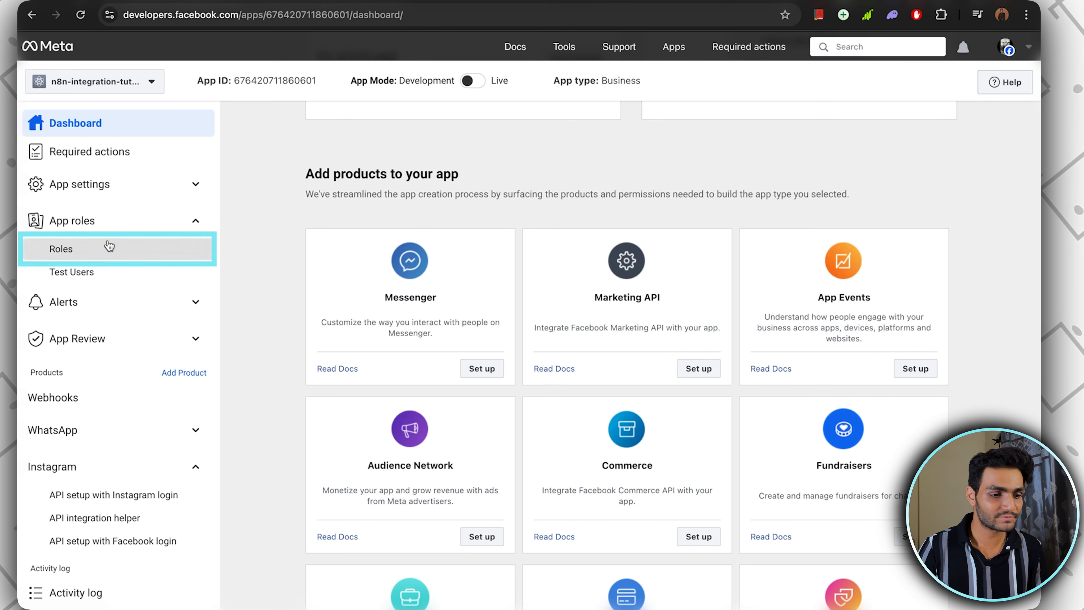
click(110, 250)
click(871, 196)
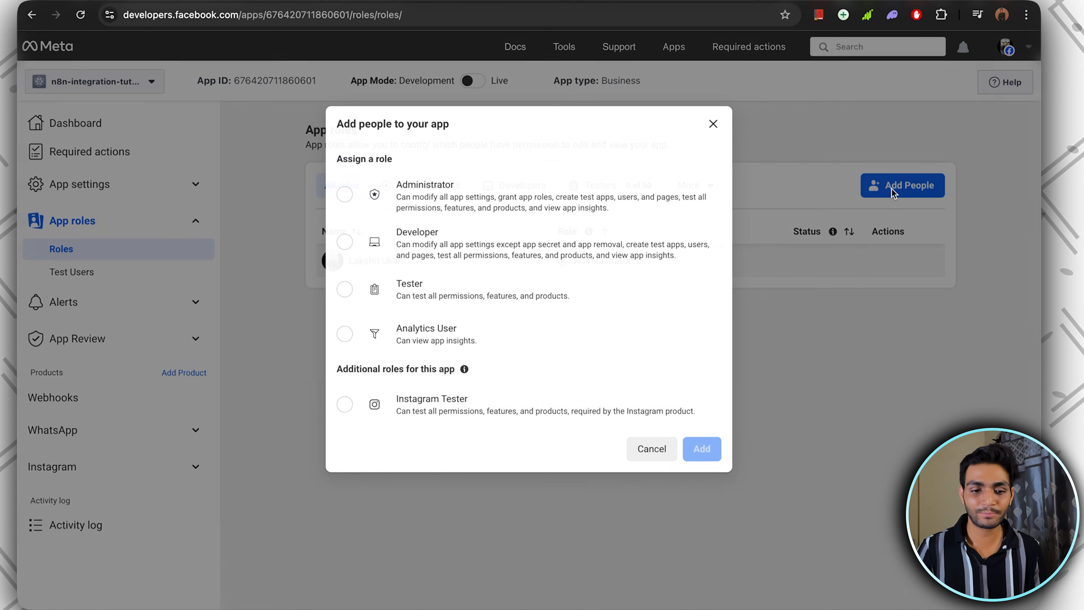
click(423, 408)
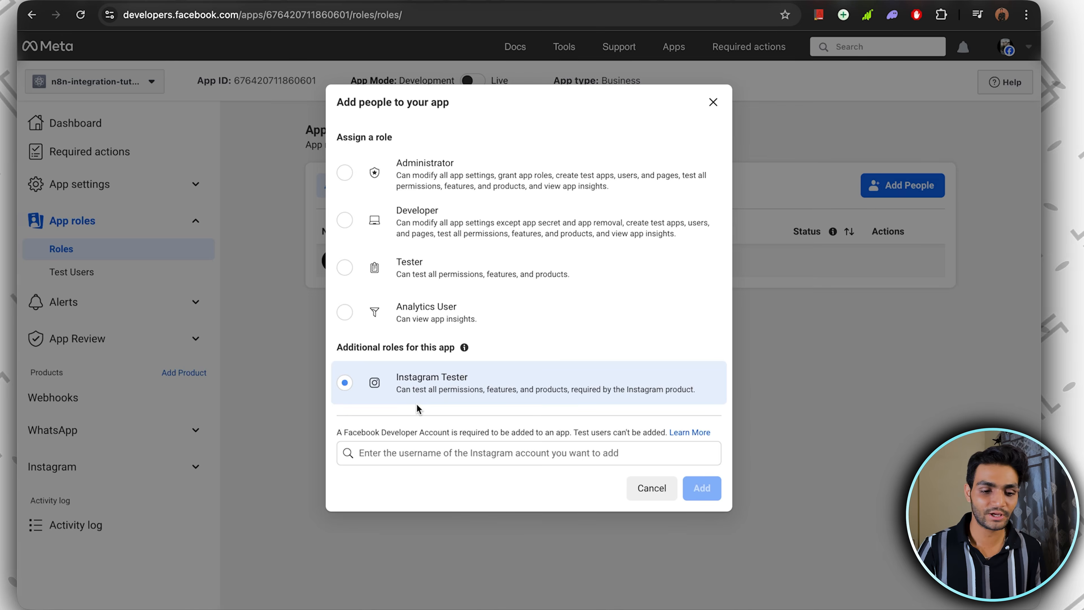
click(451, 452)
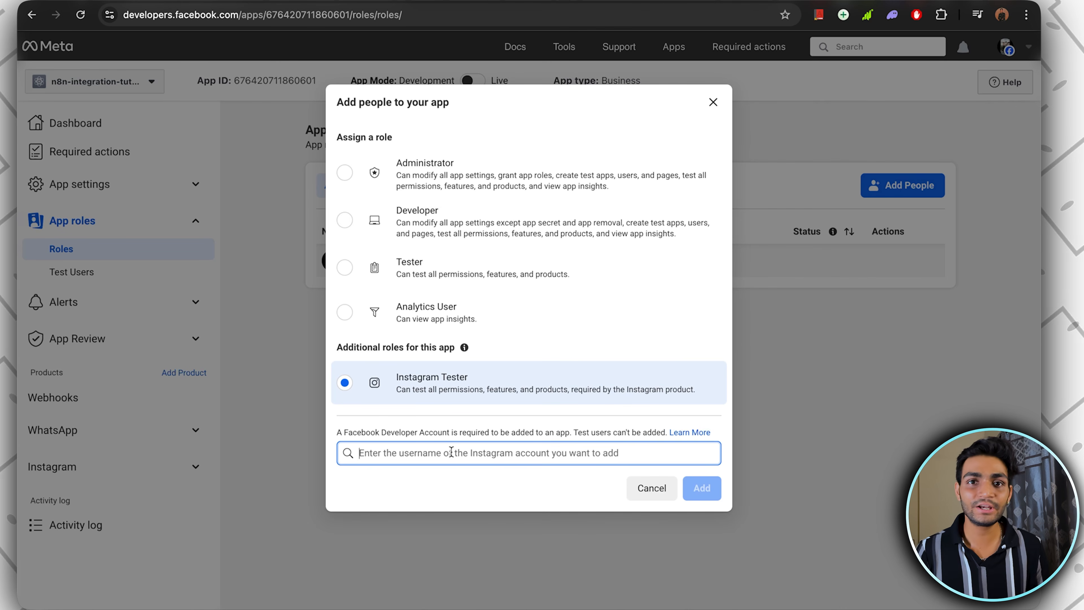
text(lakshitukani)
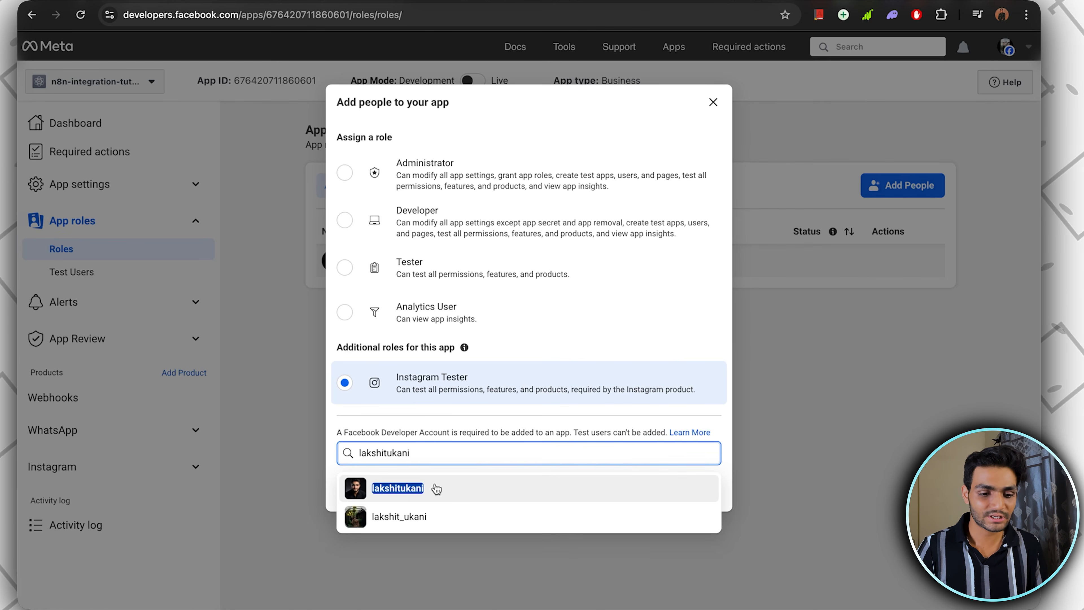
click(435, 490)
click(702, 488)
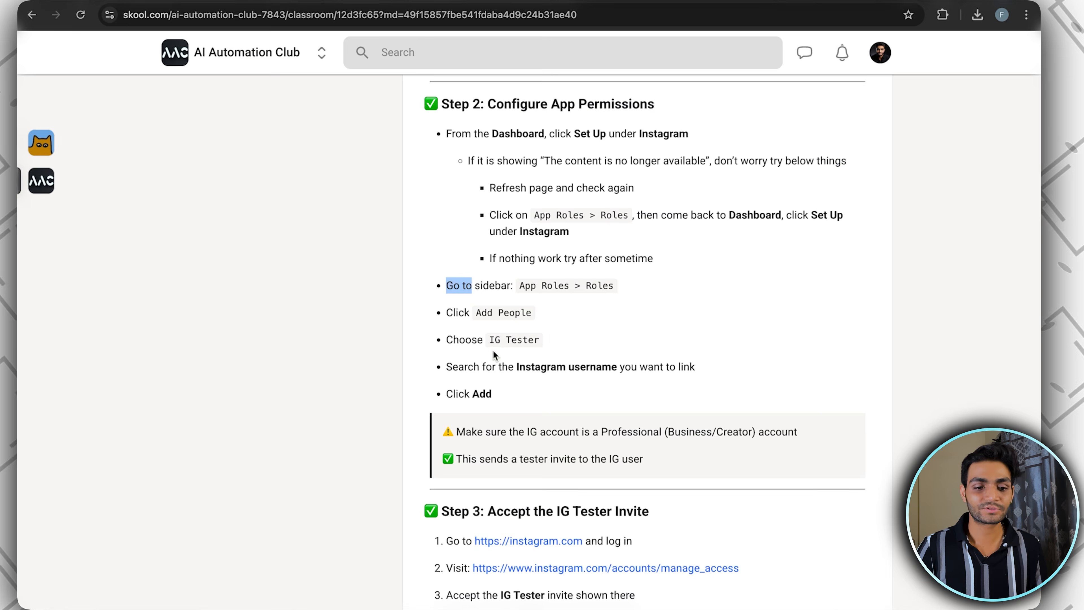
Copy the manage_access link from the guide's Step 3 and open that Instagram apps and websites page
drag(456, 96, 503, 379)
scroll(623, 237, down, 8)
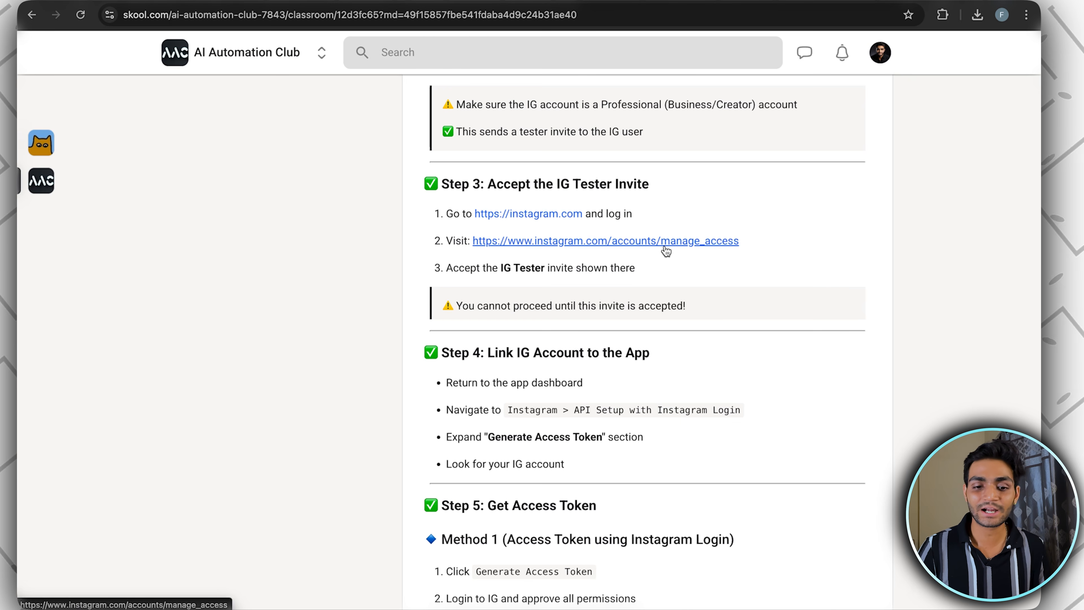
drag(739, 242, 524, 254)
click(720, 253)
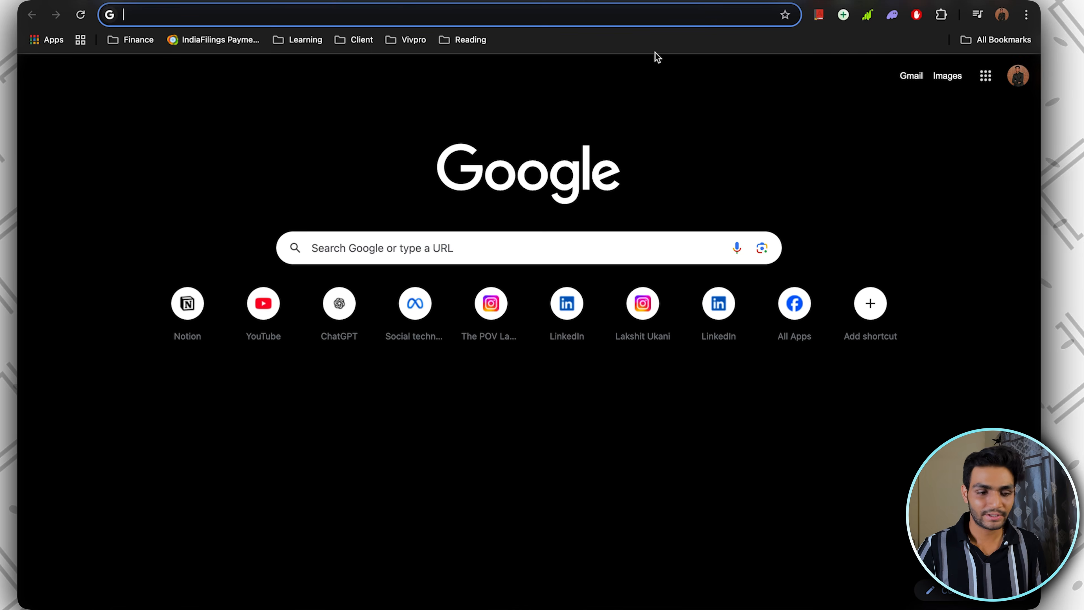
text(https://www.instagram.com/accounts/manage_access)
key(Return)
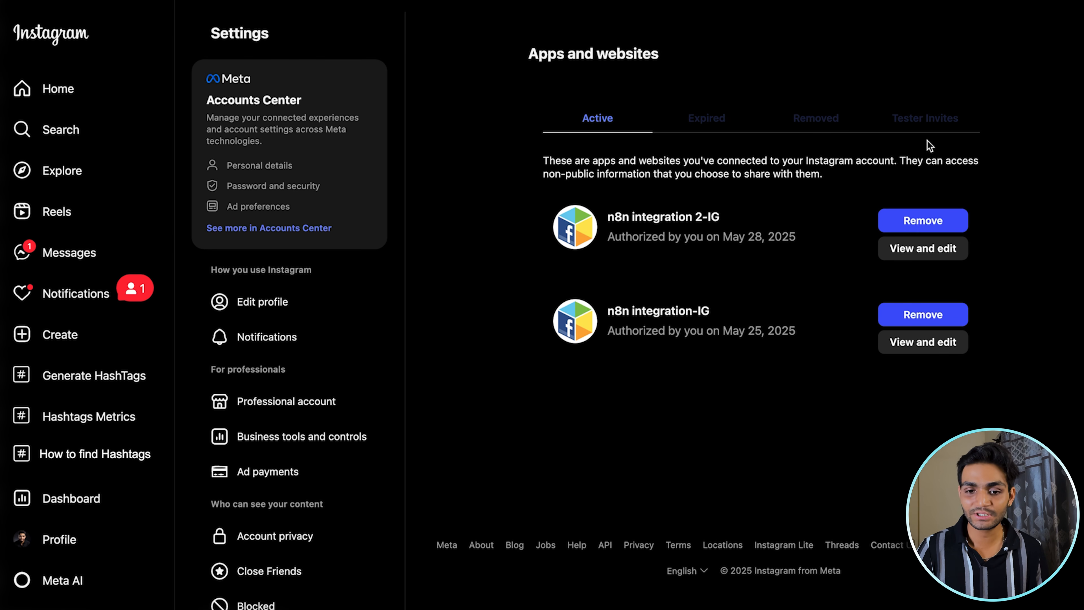
Accept the n8n-integration-tutorial-IG tester invite on Instagram
click(925, 118)
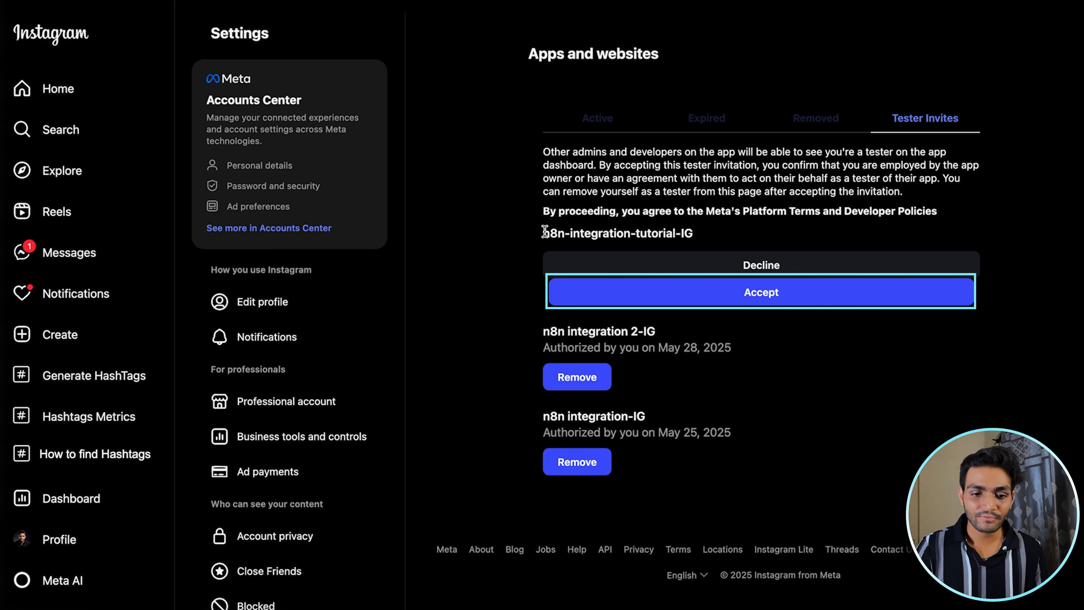
drag(544, 231, 729, 236)
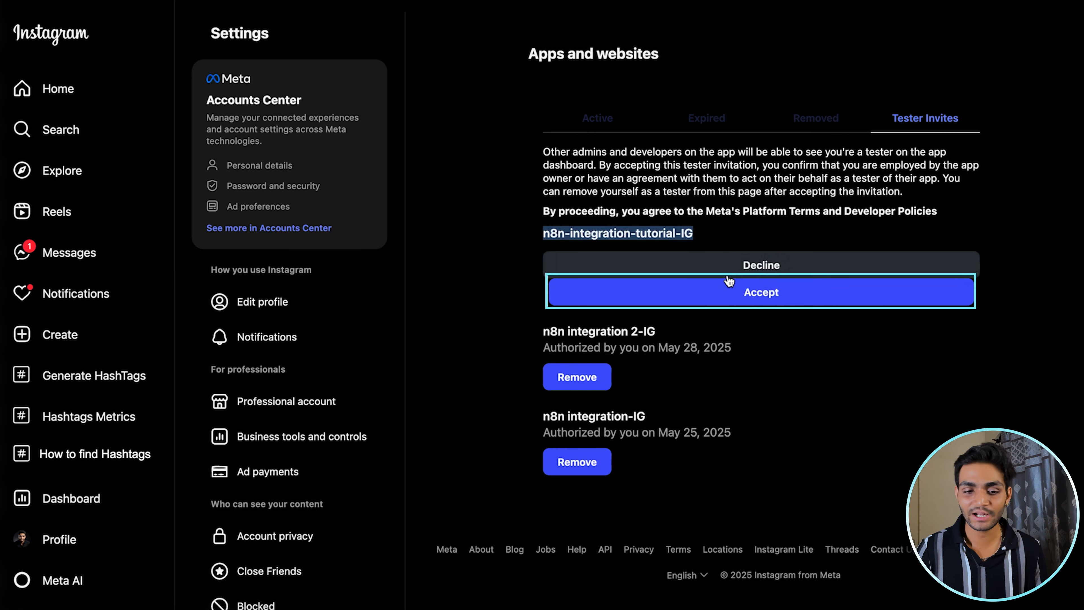
click(764, 294)
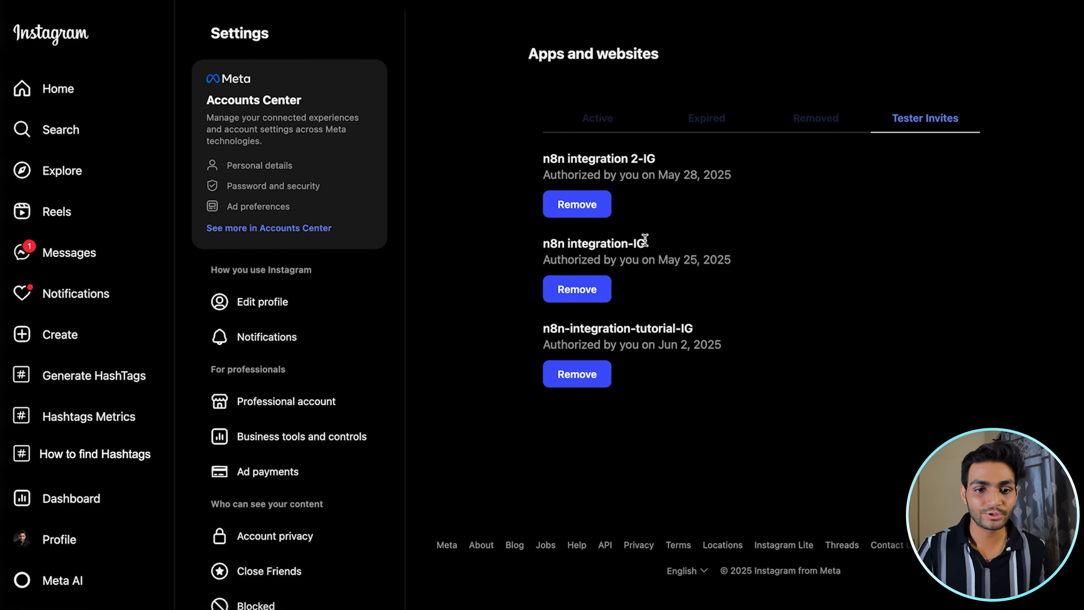
Return to the Meta app, open API setup with Instagram login and expand Generate access tokens to review the linked account
click(606, 1)
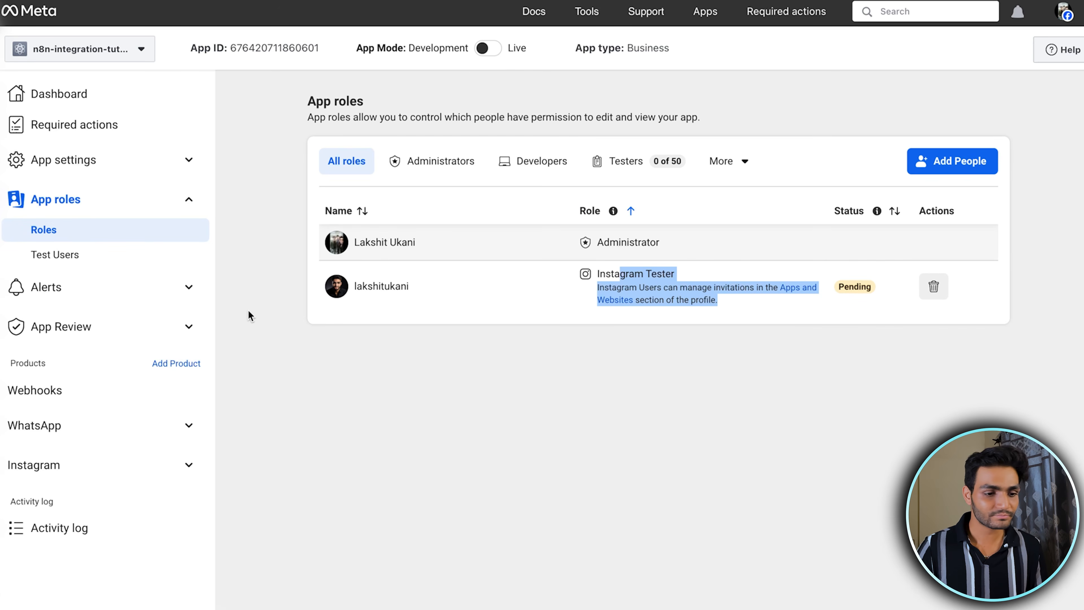
click(99, 466)
click(81, 496)
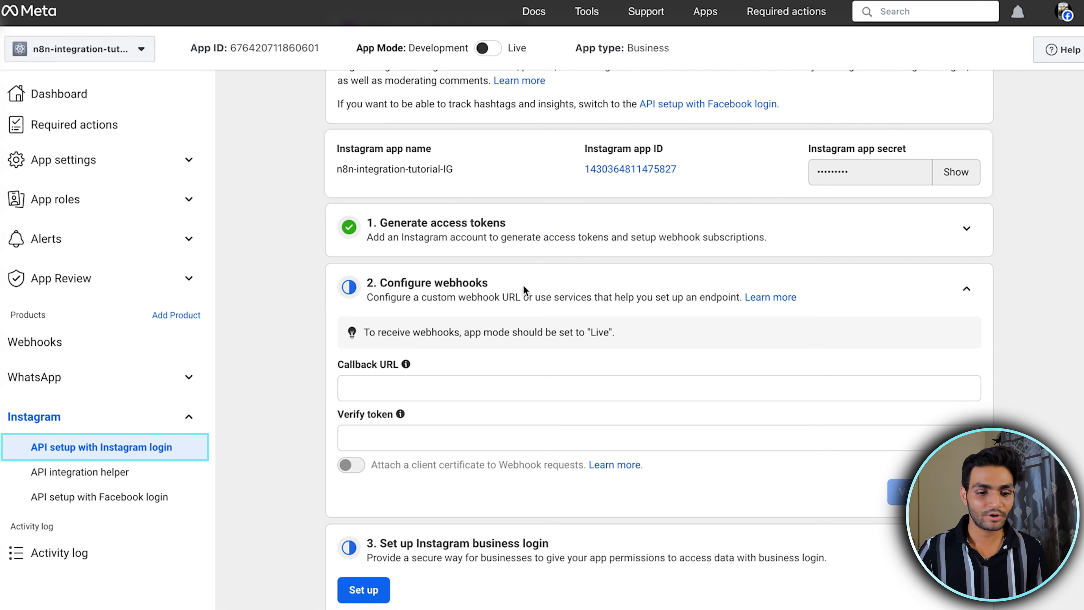
click(966, 229)
drag(347, 310, 923, 319)
click(951, 316)
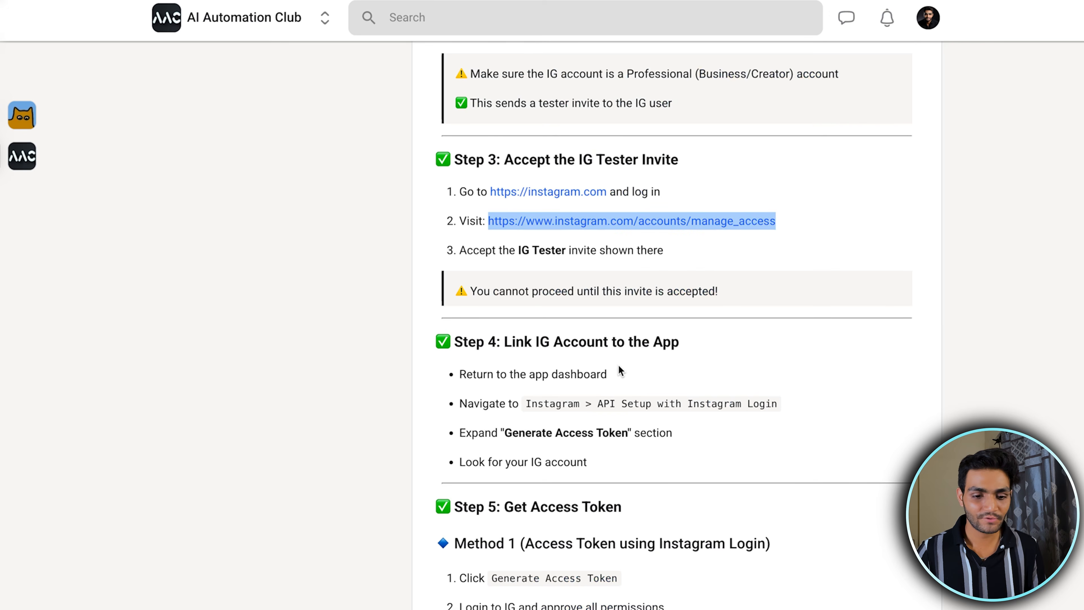
scroll(620, 370, down, 2)
drag(593, 381, 460, 293)
scroll(721, 304, down, 8)
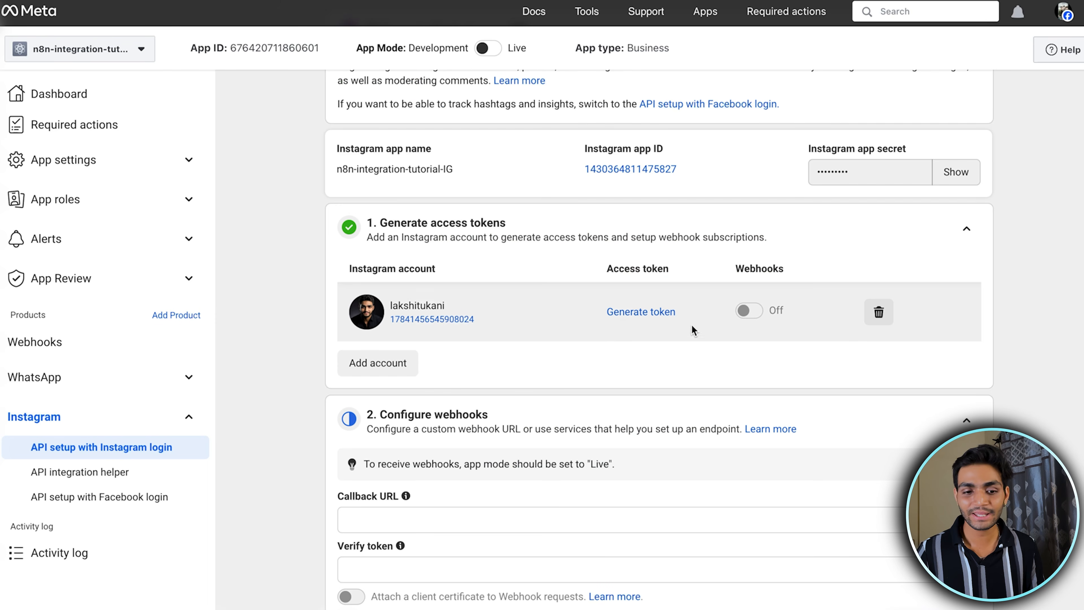
Generate an access token for the linked Instagram account, logging in with the saved credentials and allowing all requested permissions
drag(606, 268, 658, 270)
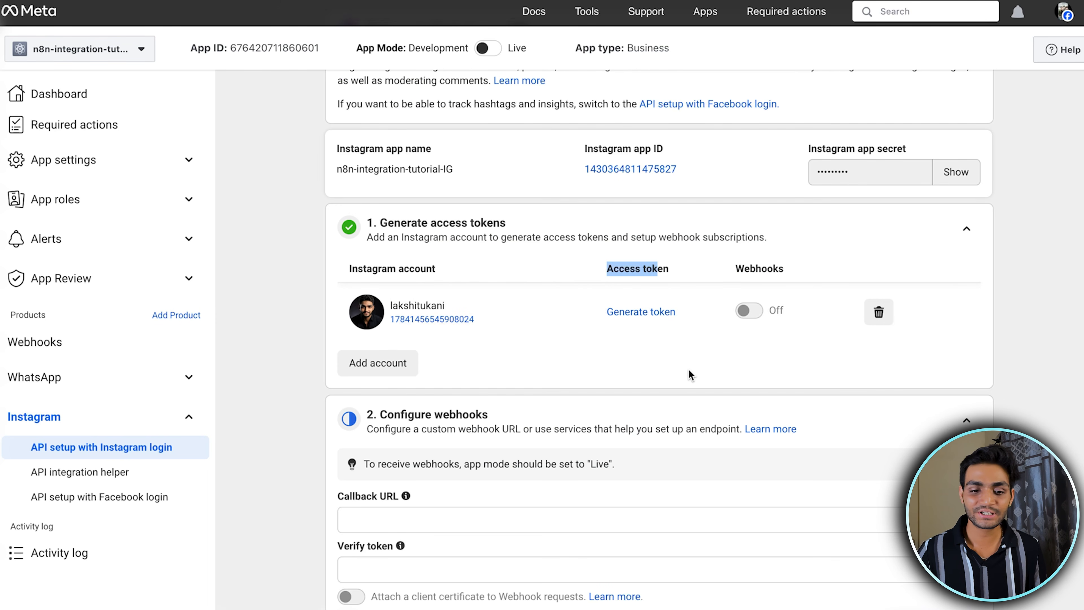
click(647, 312)
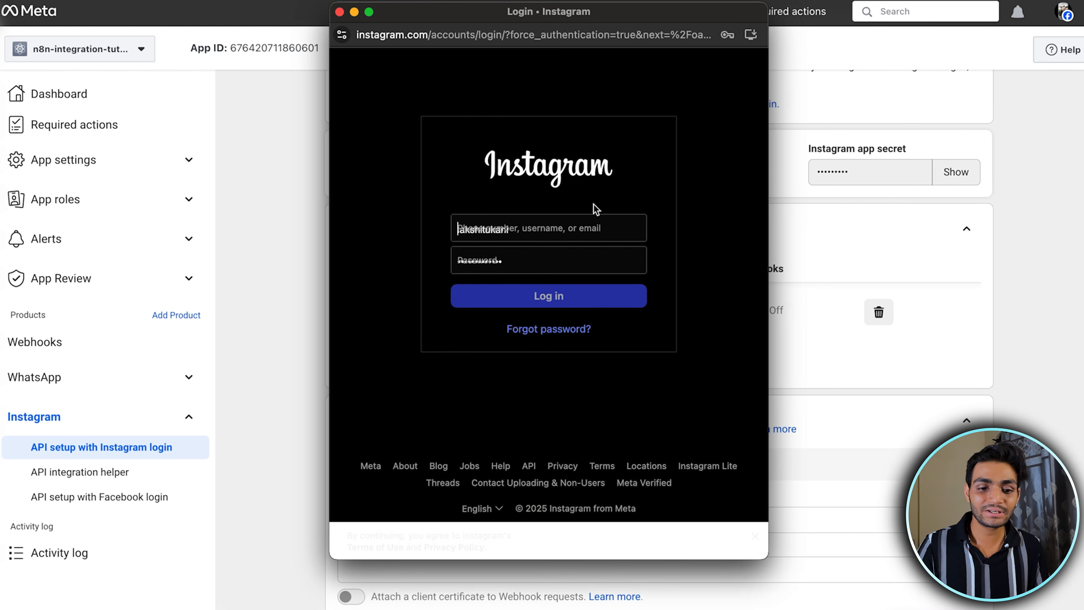
click(583, 227)
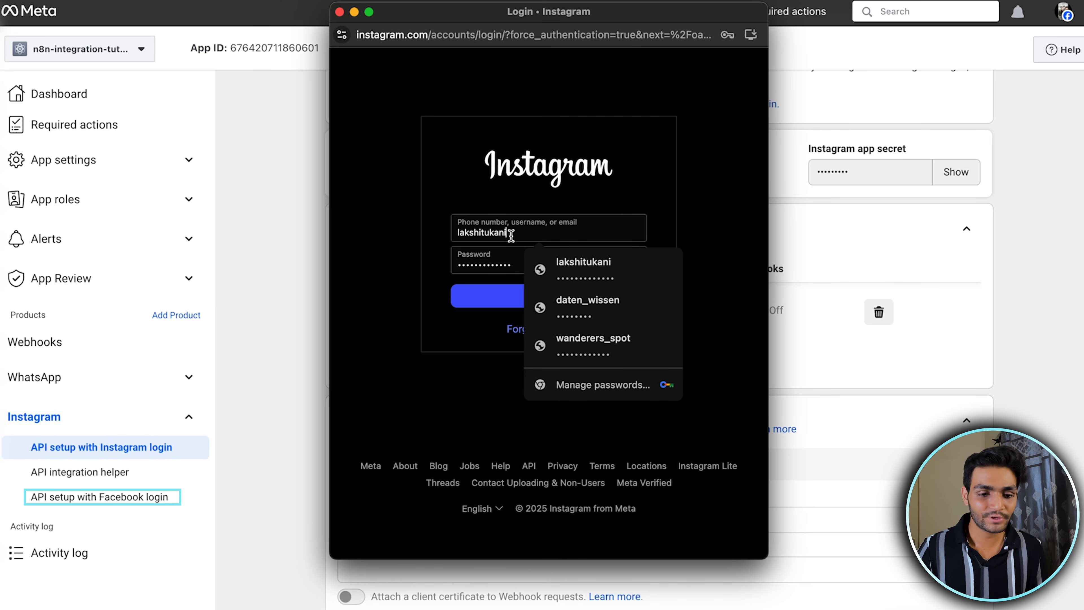
click(470, 332)
click(569, 296)
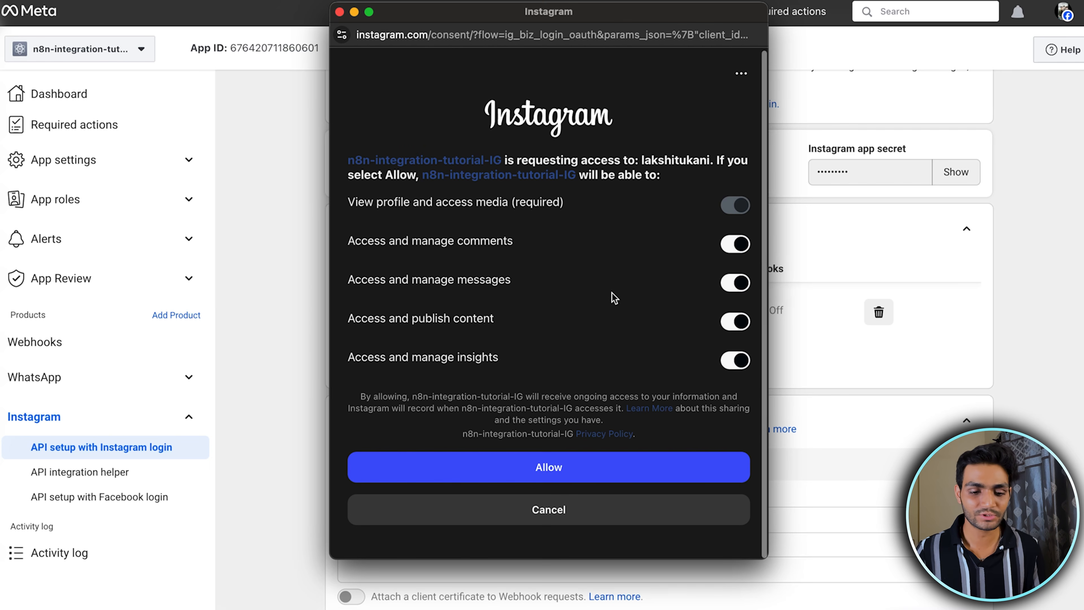
click(588, 473)
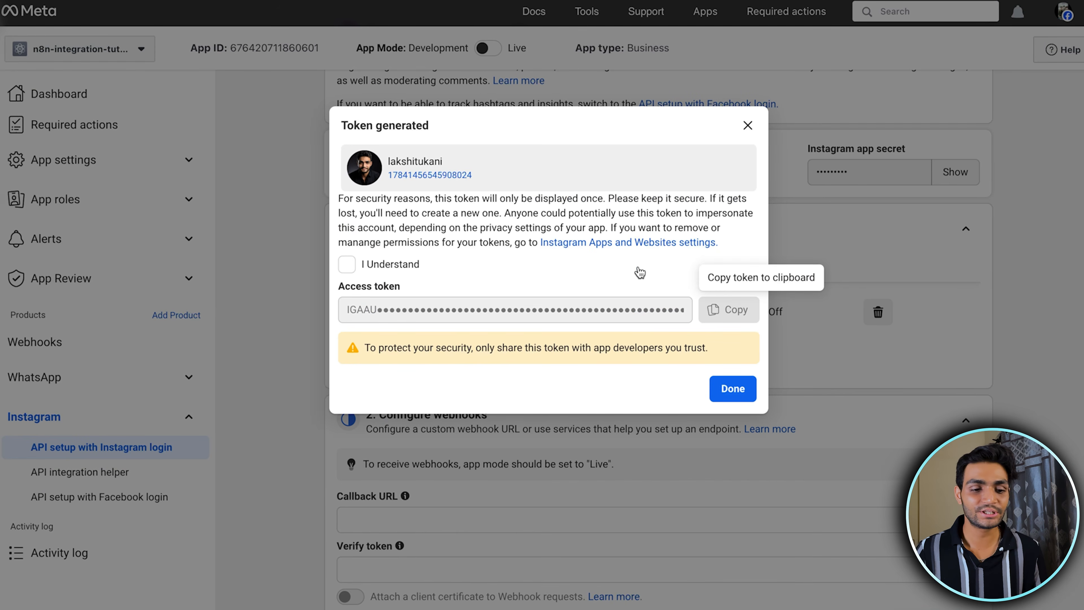
Acknowledge the token security notice, copy the generated access token and finish the dialog
click(346, 264)
click(730, 309)
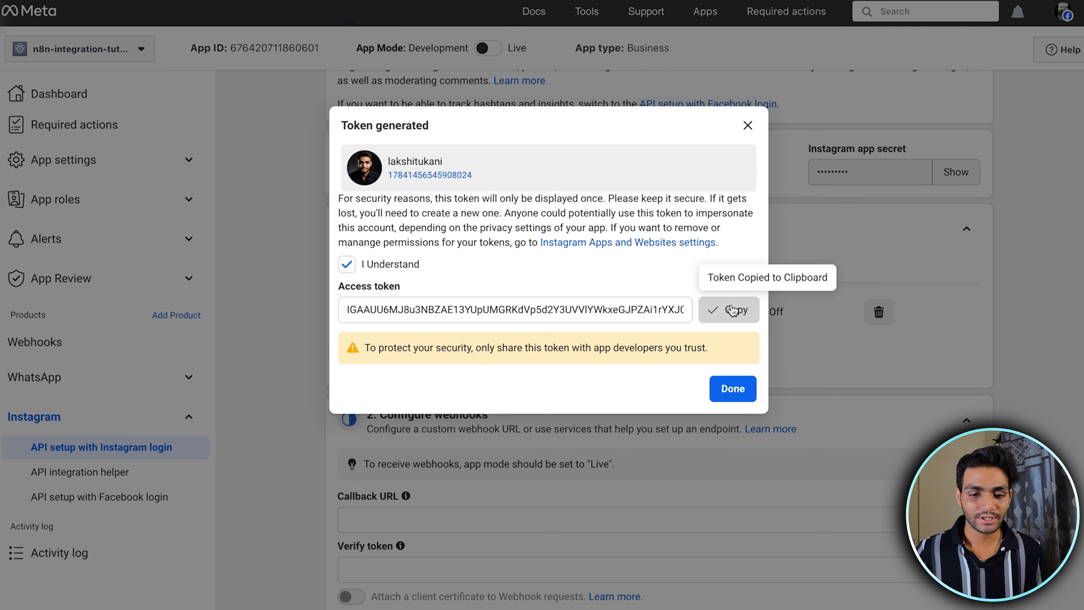
click(730, 389)
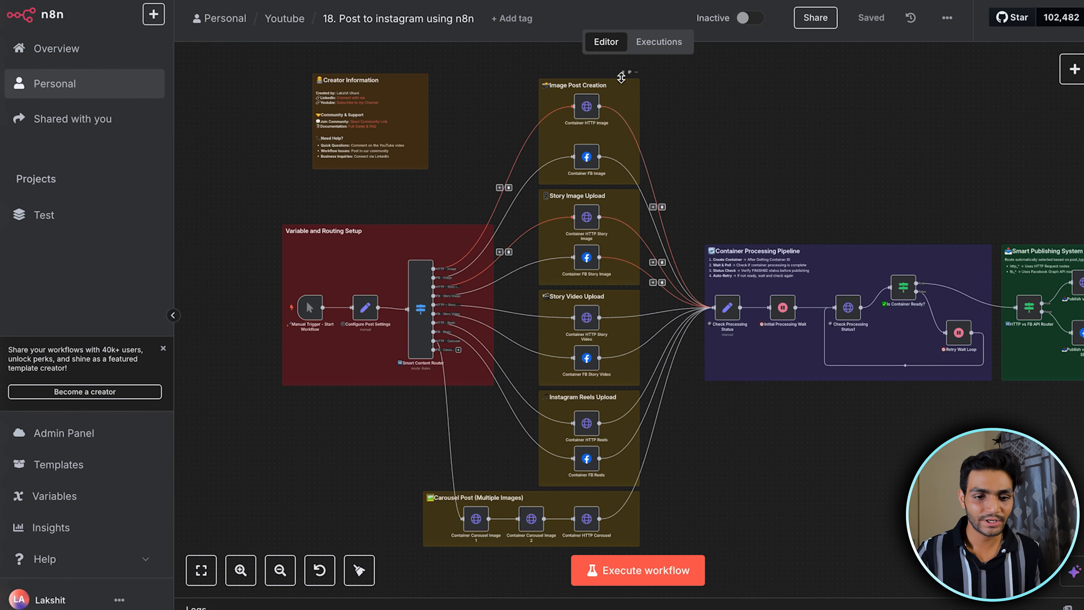
Switch to the n8n workflow and add a Facebook Graph API node to the canvas
scroll(600, 128, up, 5)
scroll(636, 165, down, 5)
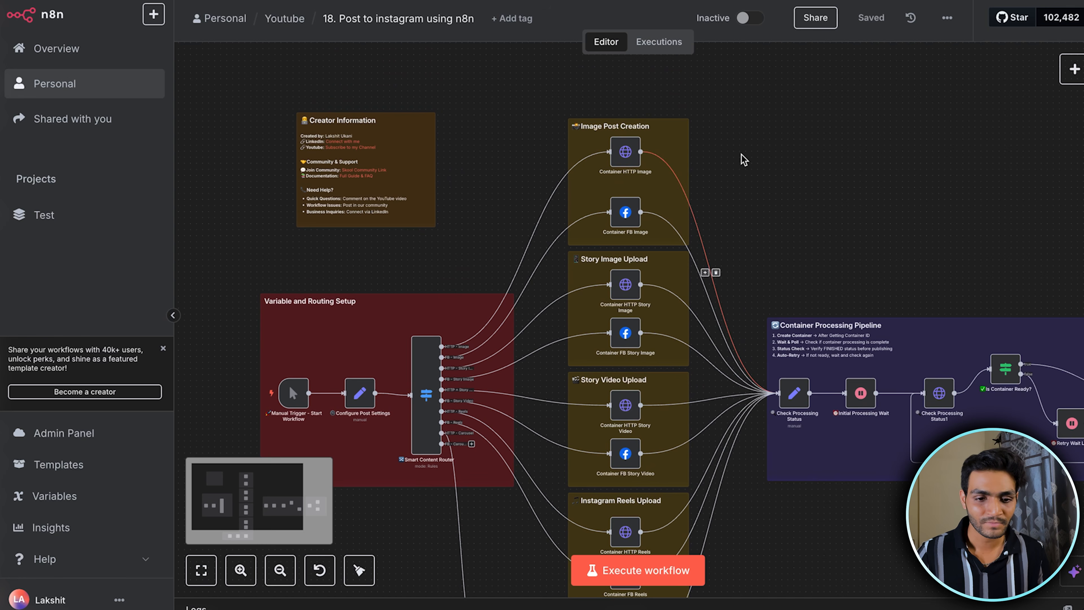
scroll(742, 160, right, 3)
click(1073, 68)
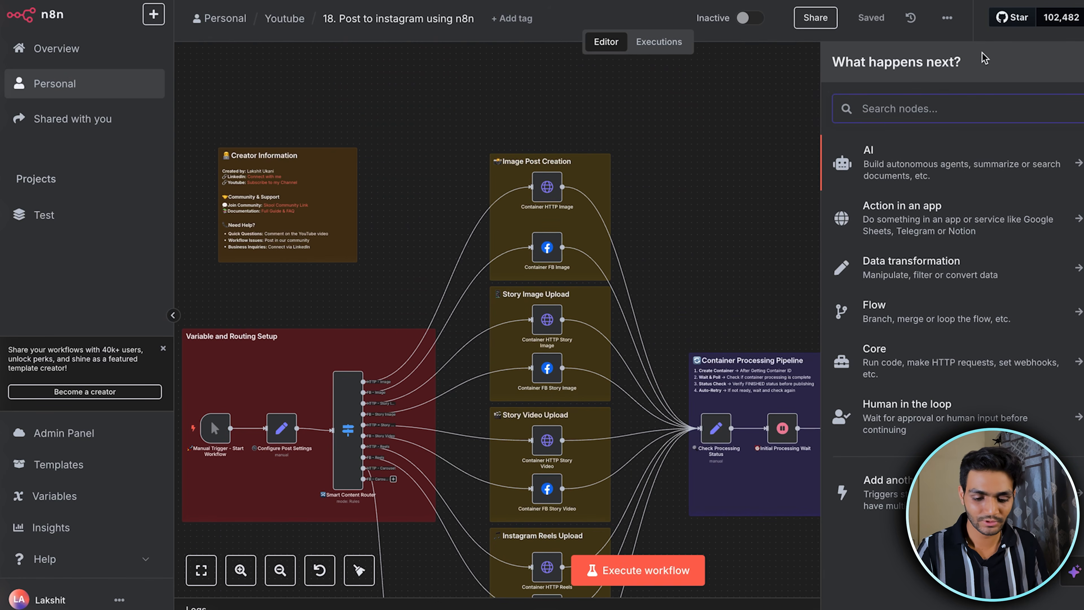
text(face)
click(915, 189)
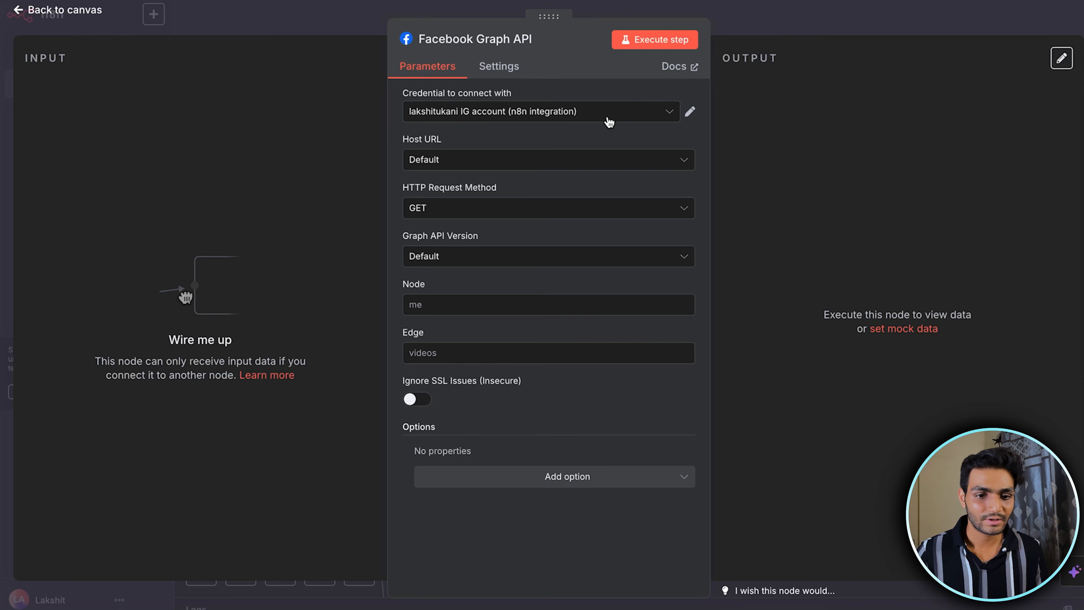
Create a new credential for the Facebook Graph API node, paste the access token and save it
click(674, 114)
click(542, 224)
click(395, 236)
key(ctrl+v)
click(880, 69)
drag(349, 141, 729, 143)
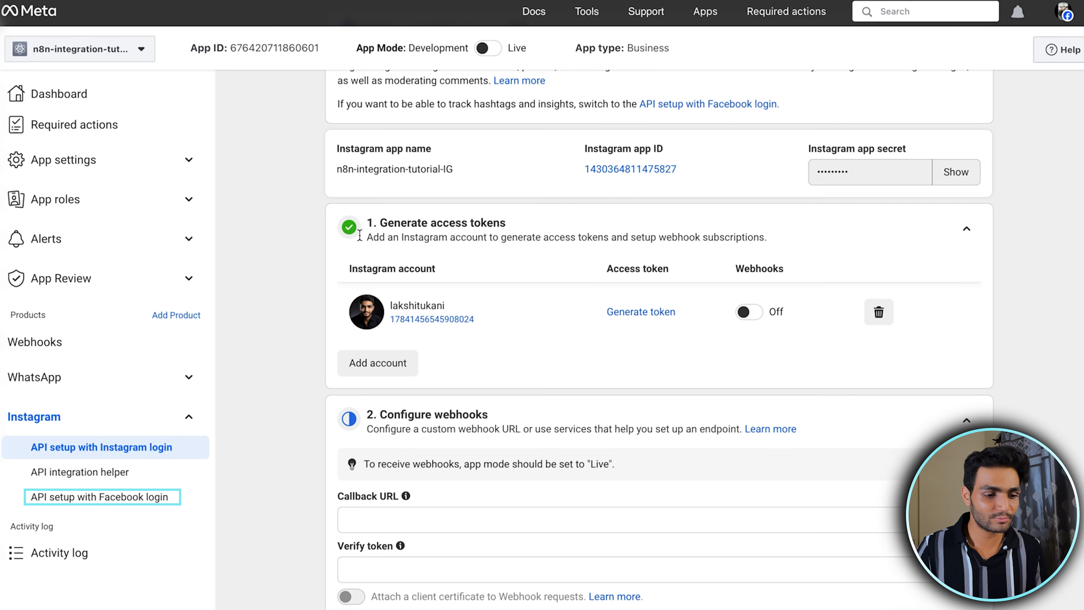
From the Meta app's API setup with Facebook login, open the Graph API Explorer and select n8n-integration-tutorial as the Meta app
scroll(264, 276, down, 2)
click(113, 501)
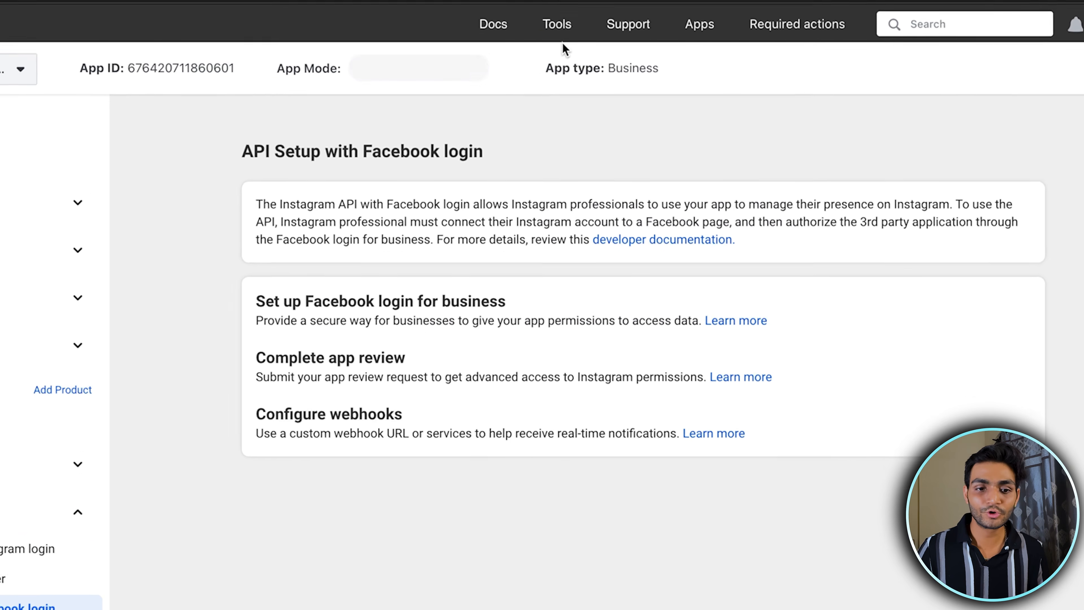
mouse_move(592, 16)
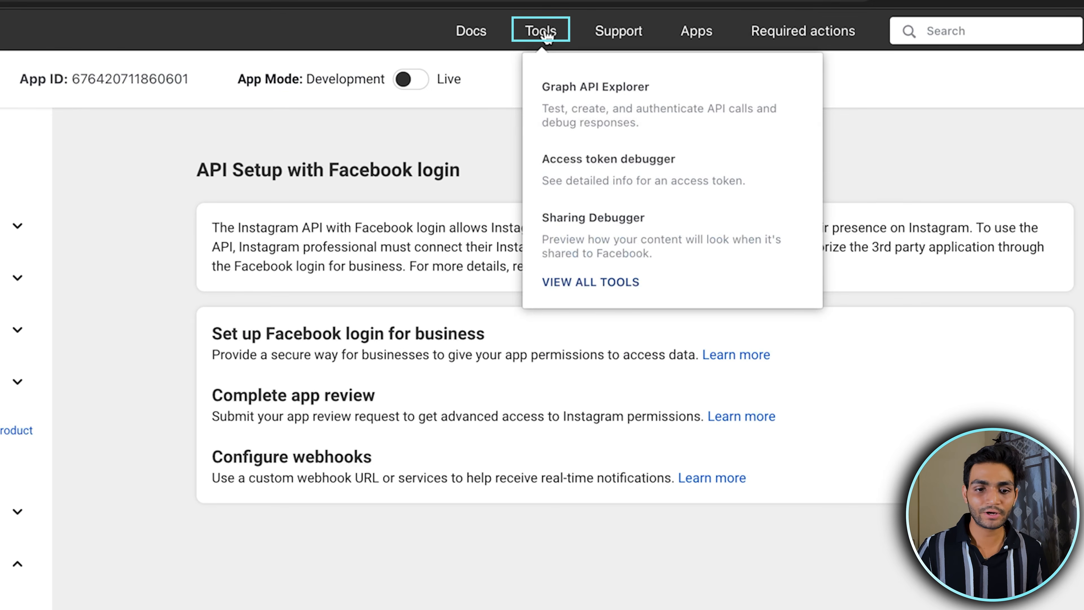
click(599, 87)
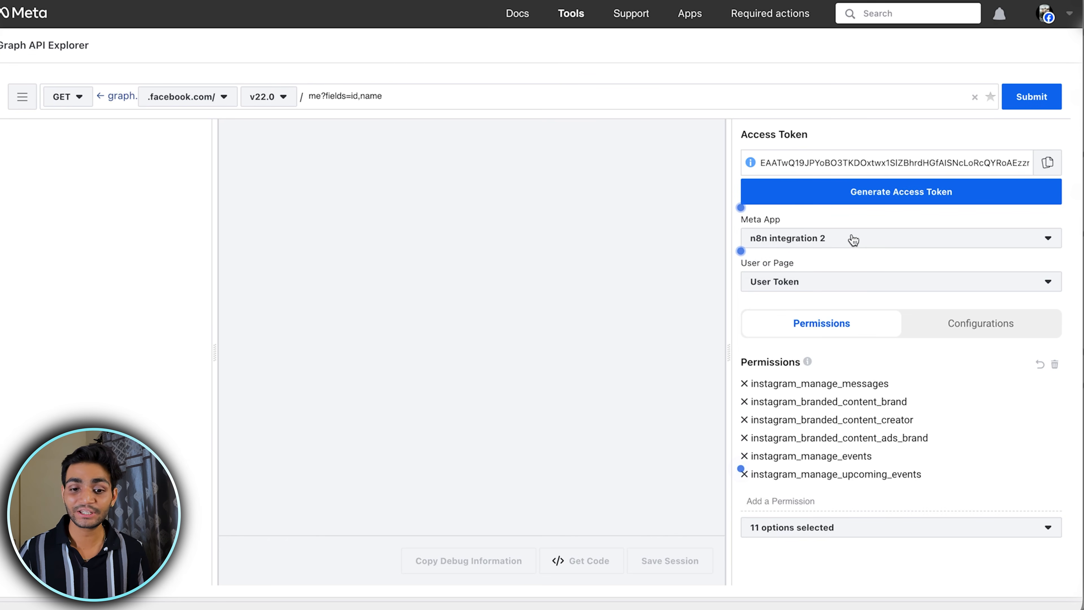
click(852, 239)
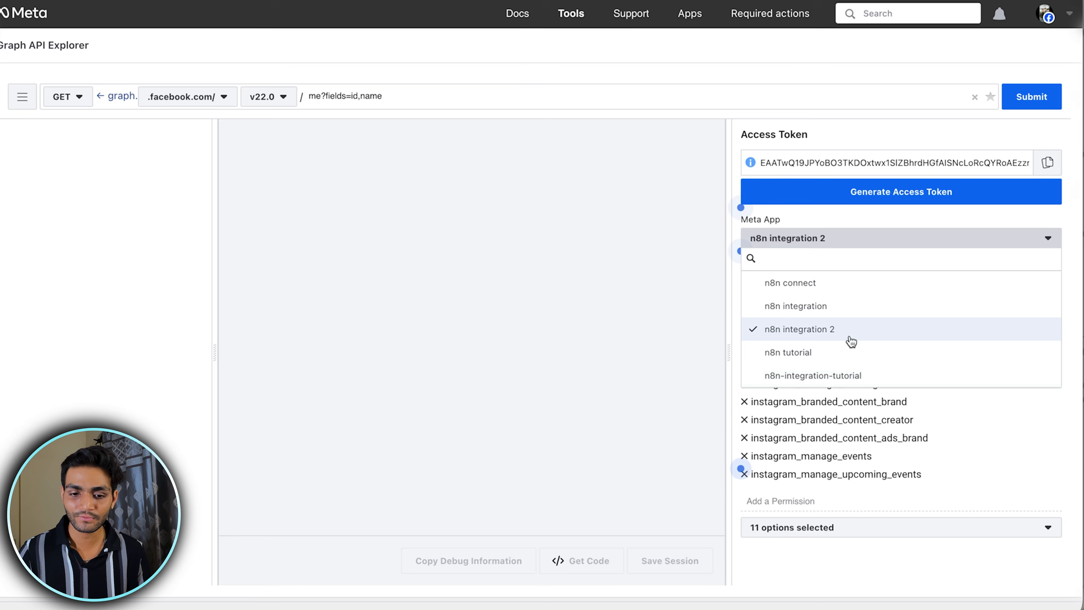
click(832, 375)
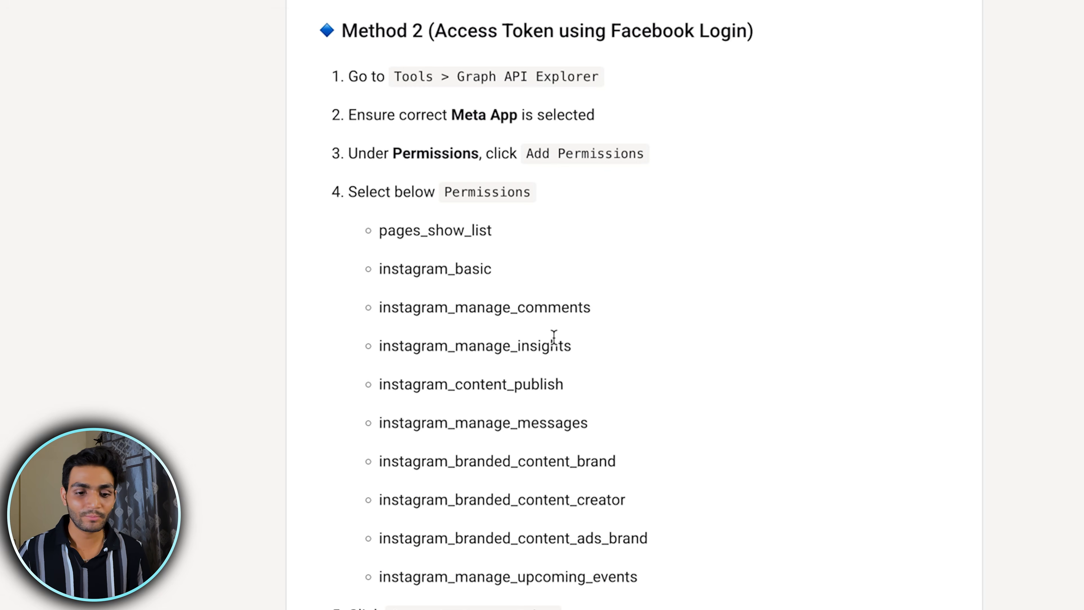
Add the Instagram permissions listed in the guide, including instagram_basic, instagram_content_publish, the instagram_manage options and the instagram_branded_content options
drag(373, 75, 674, 394)
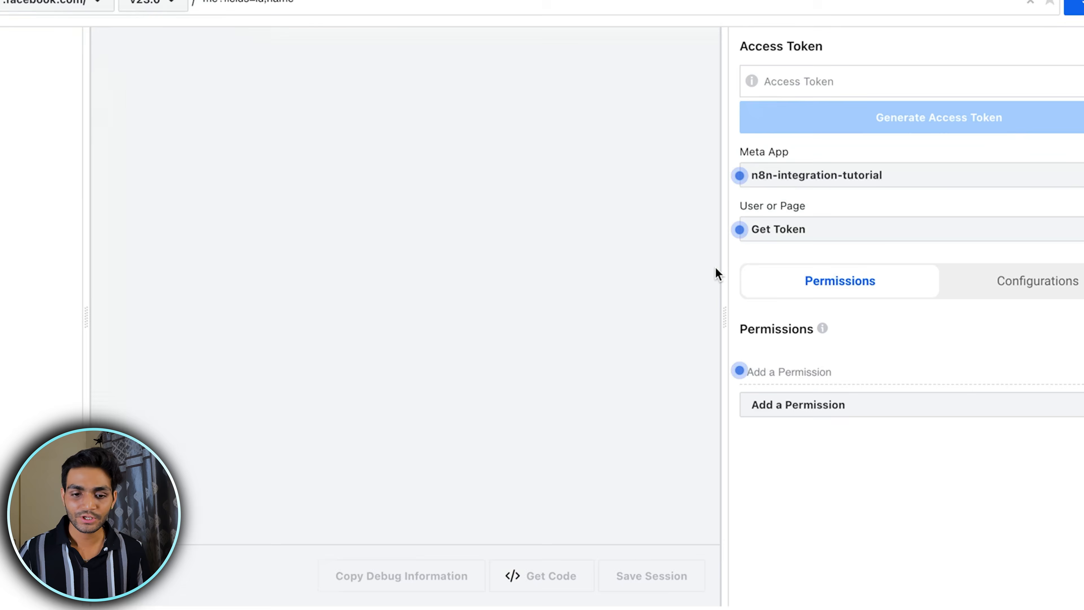
click(829, 371)
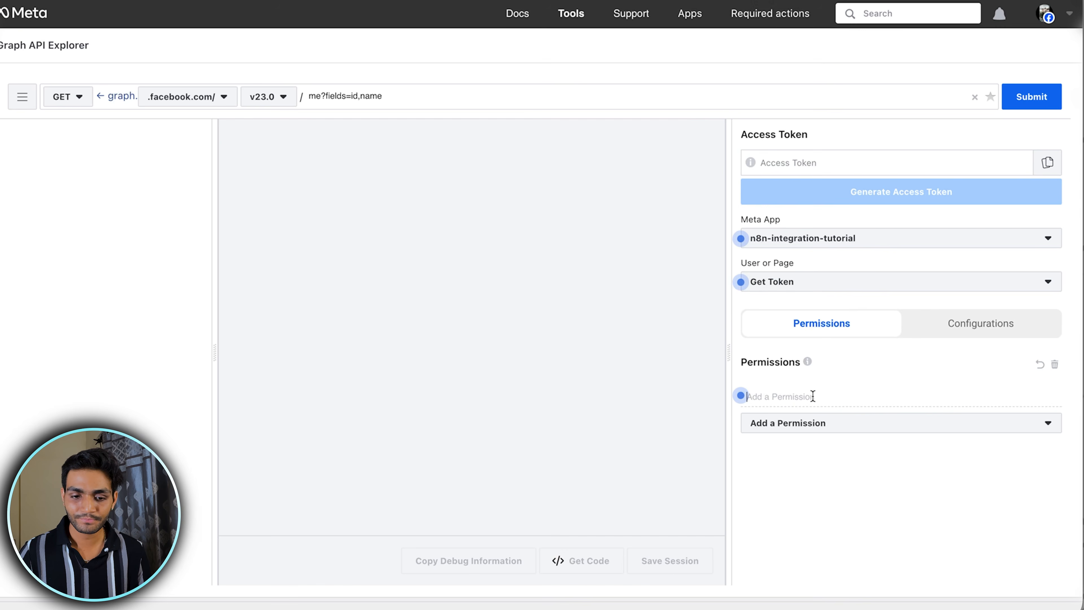
click(812, 425)
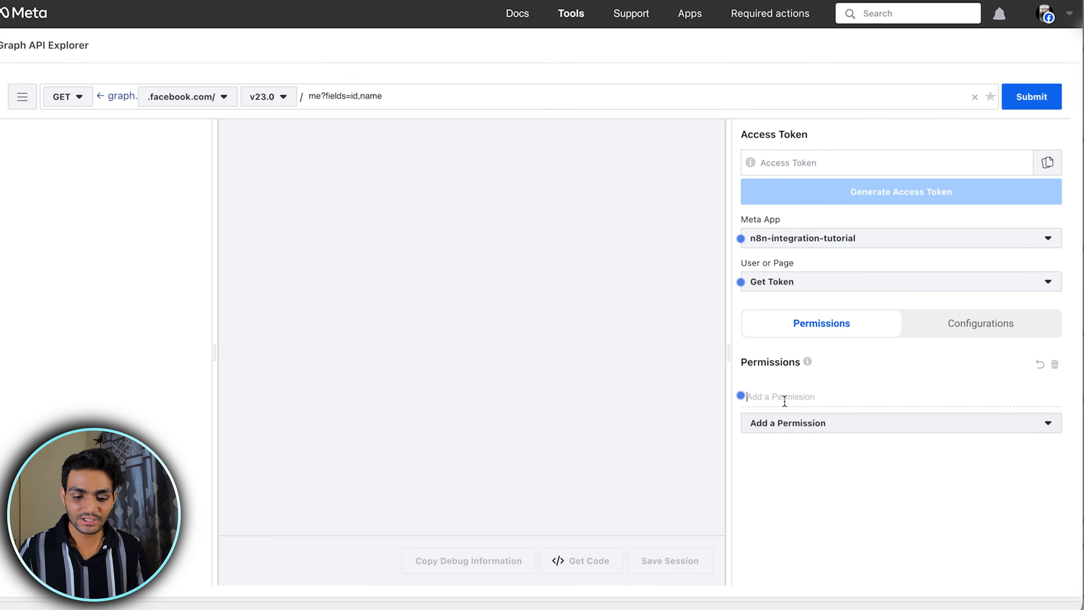
text(insta)
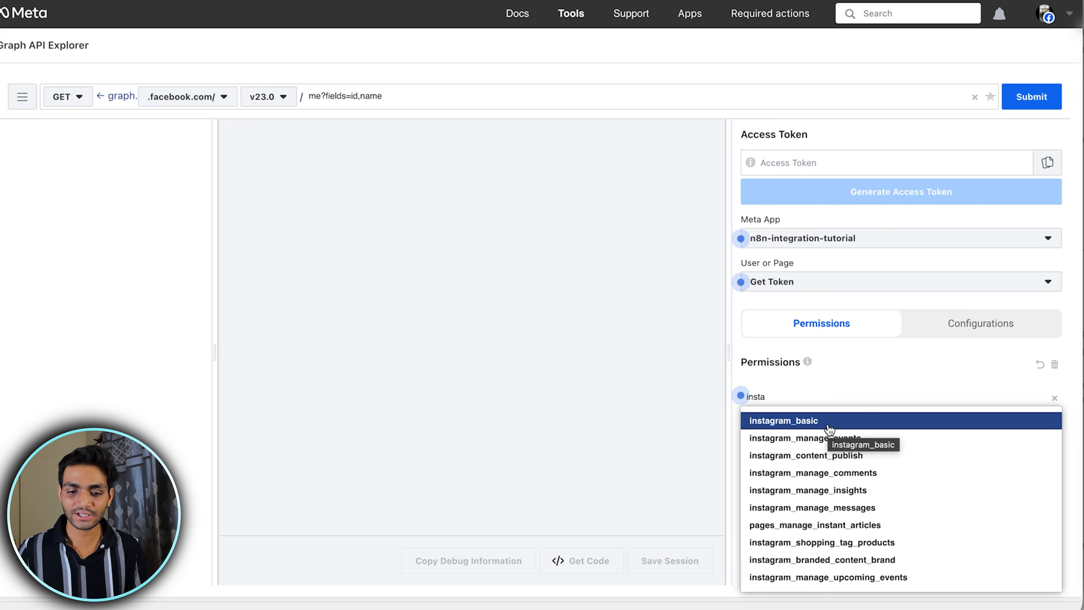
click(829, 423)
click(812, 432)
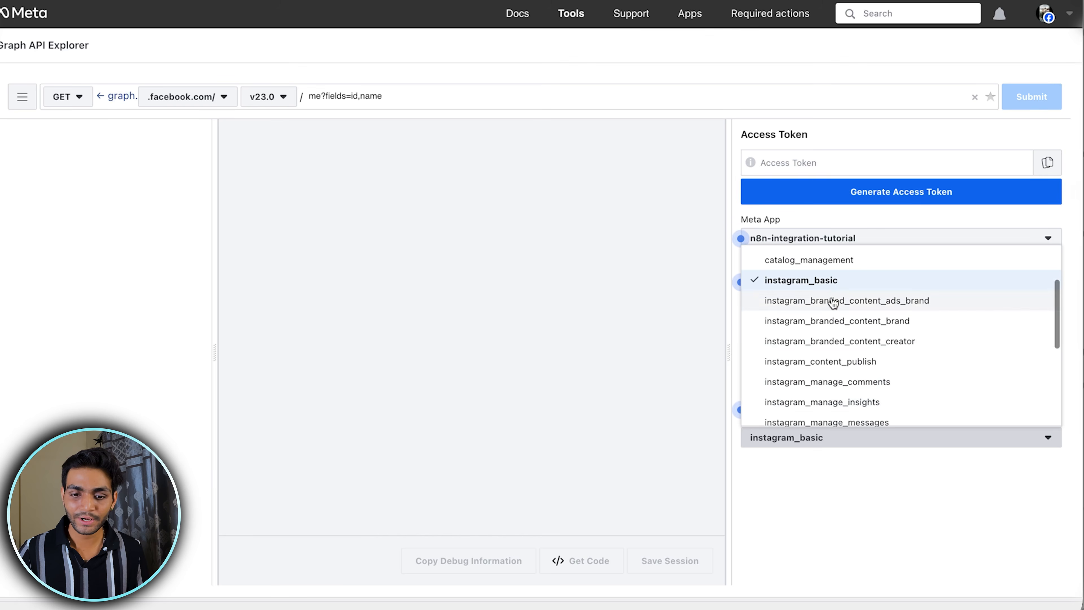
click(829, 300)
click(829, 342)
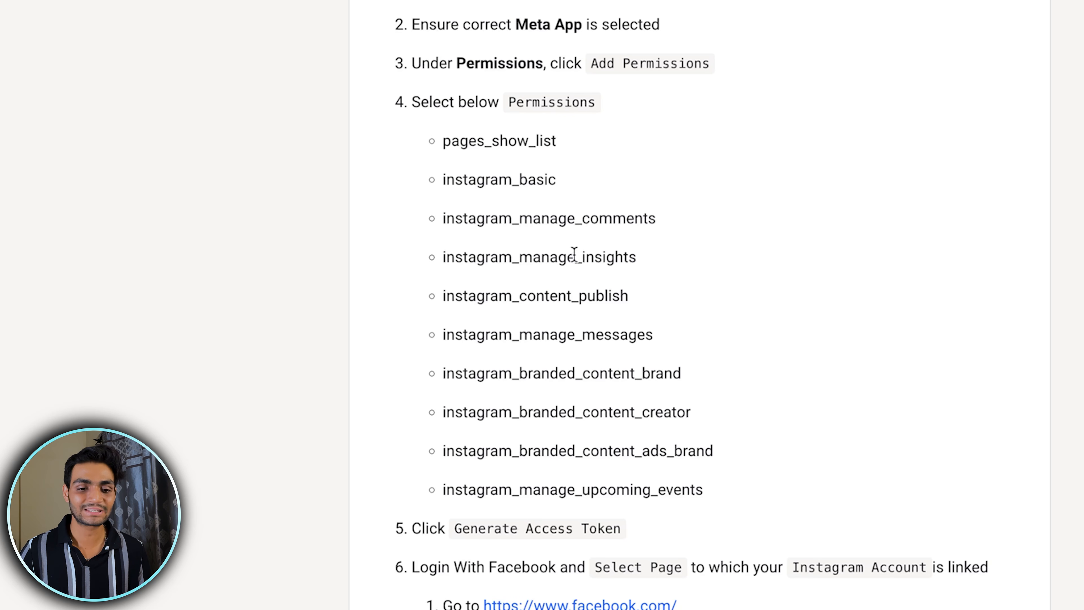
Look up the remaining permission in the guide and add pages_show_list to the token permissions
drag(556, 140, 445, 136)
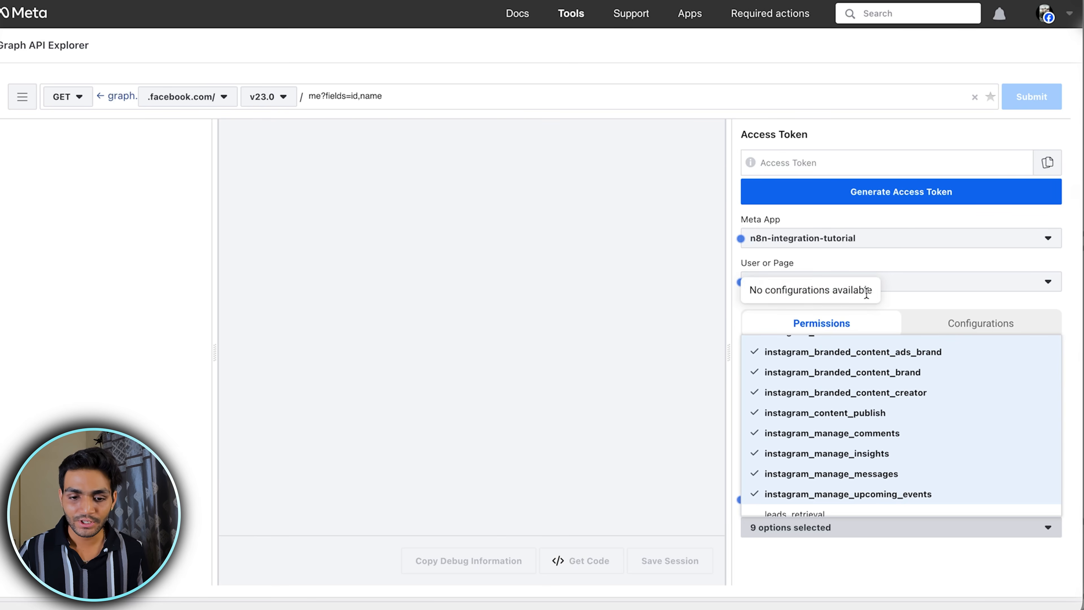
scroll(888, 414, up, 5)
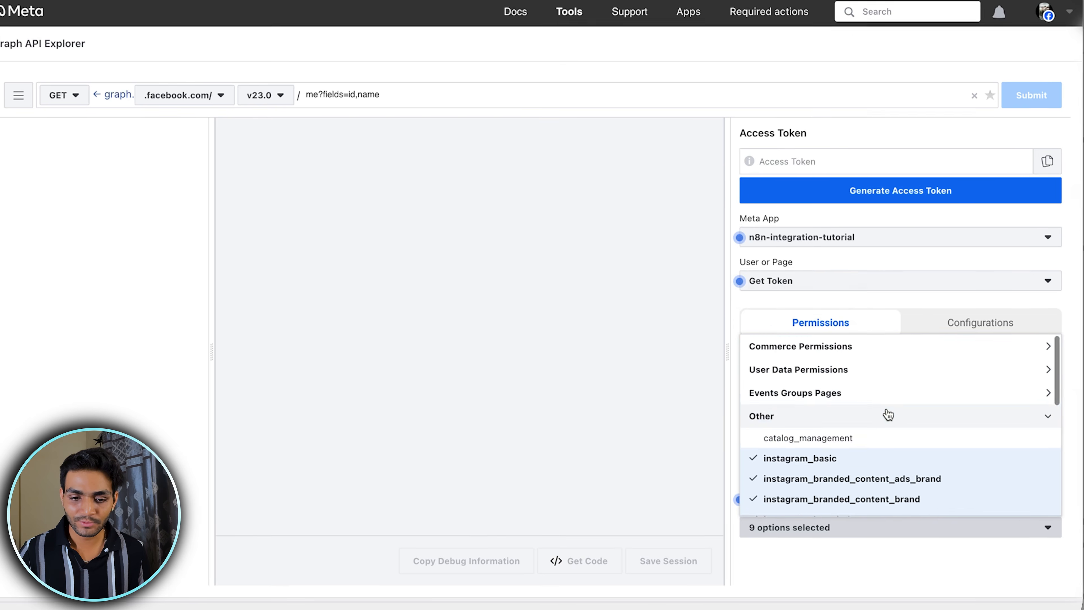
click(763, 237)
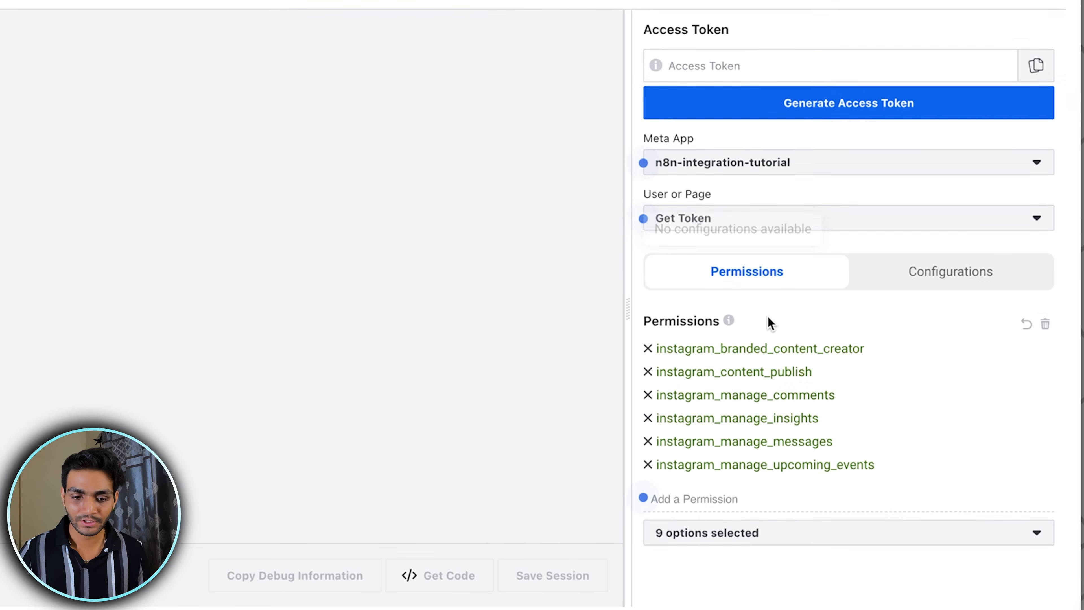
click(718, 494)
text(page)
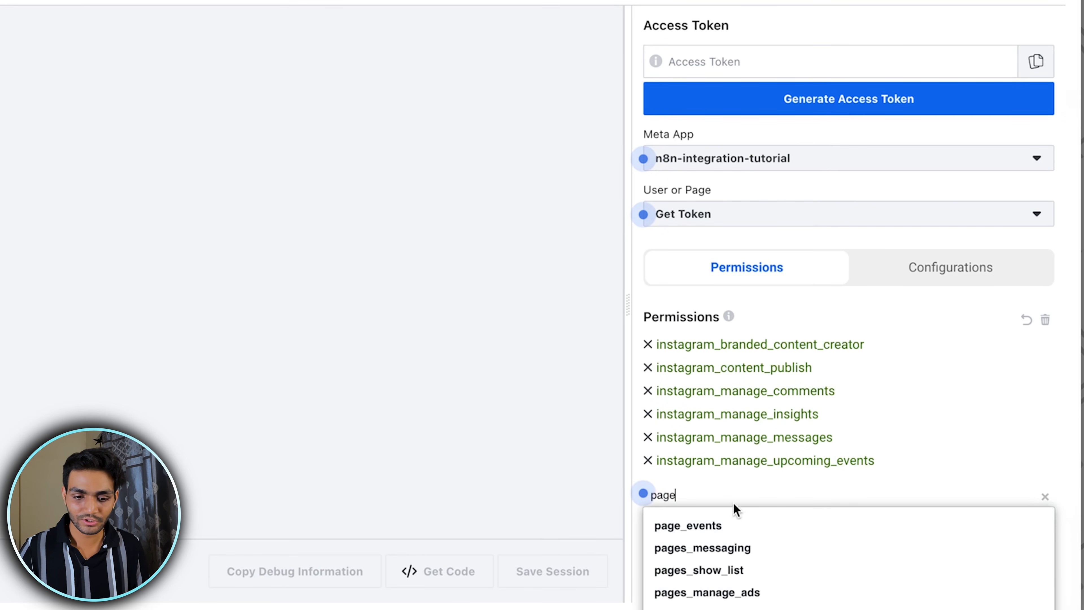
click(733, 575)
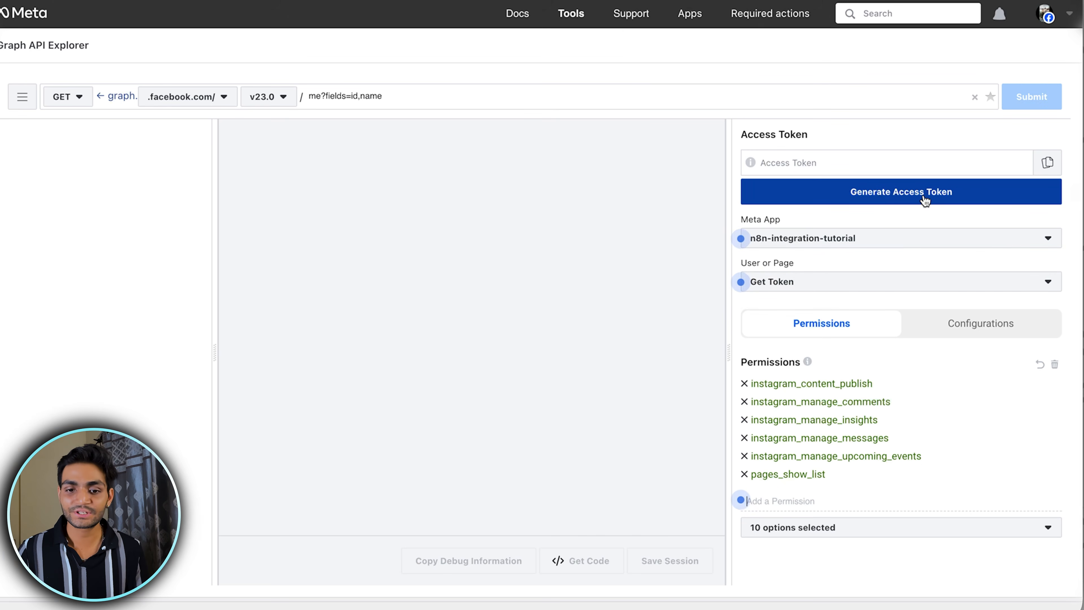
Start generating the access token and continue as the signed-in Facebook account to the list of Pages
click(924, 200)
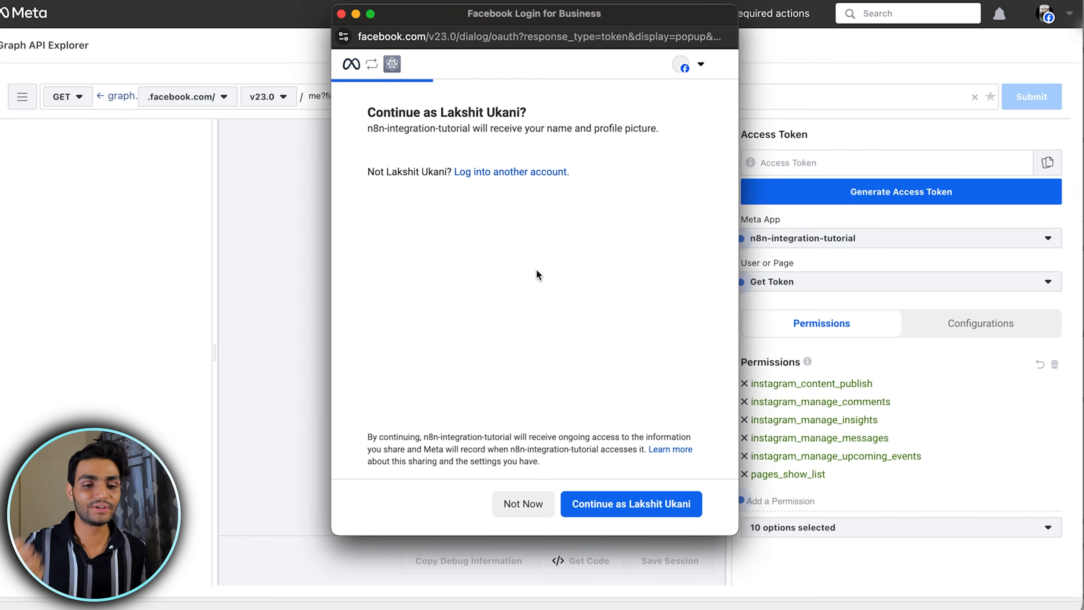
click(631, 504)
scroll(470, 354, down, 2)
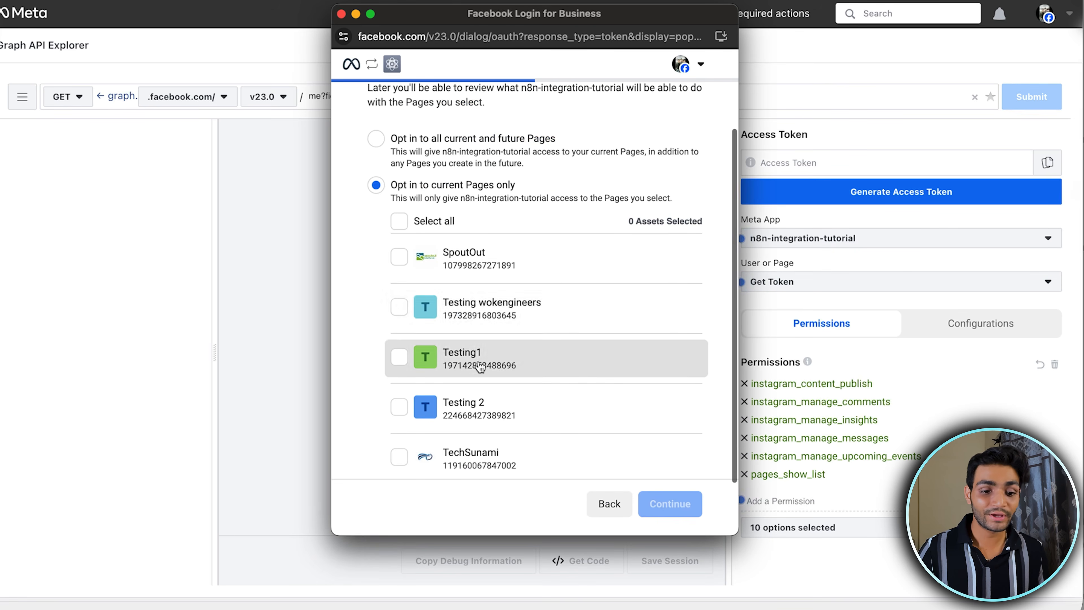
scroll(480, 366, down, 3)
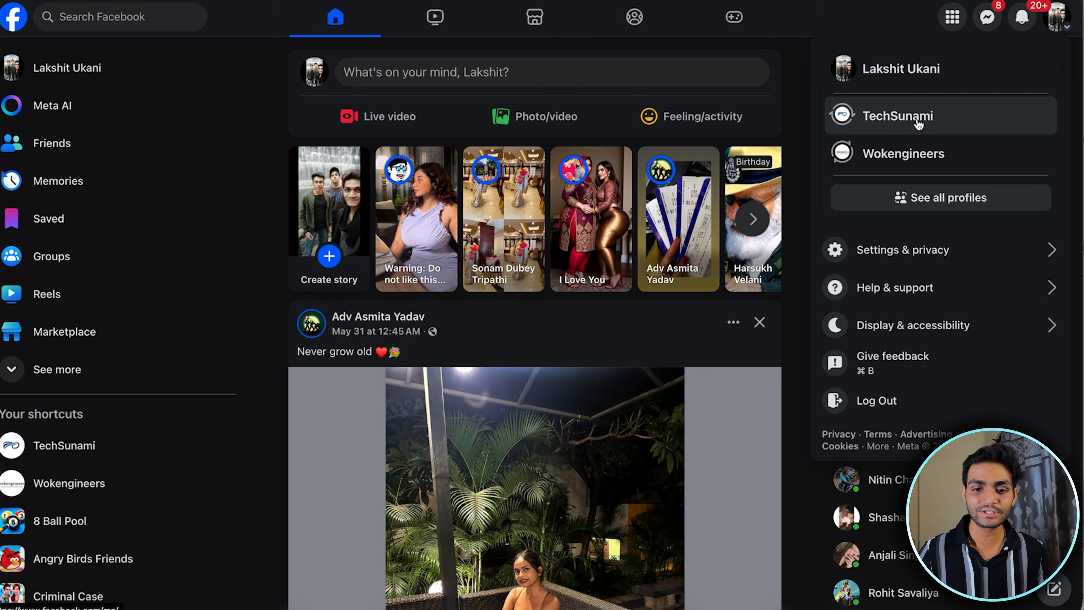
On Facebook, switch to the TechSunami page profile and open Linked accounts in its settings to check the Instagram connection
click(941, 118)
click(947, 68)
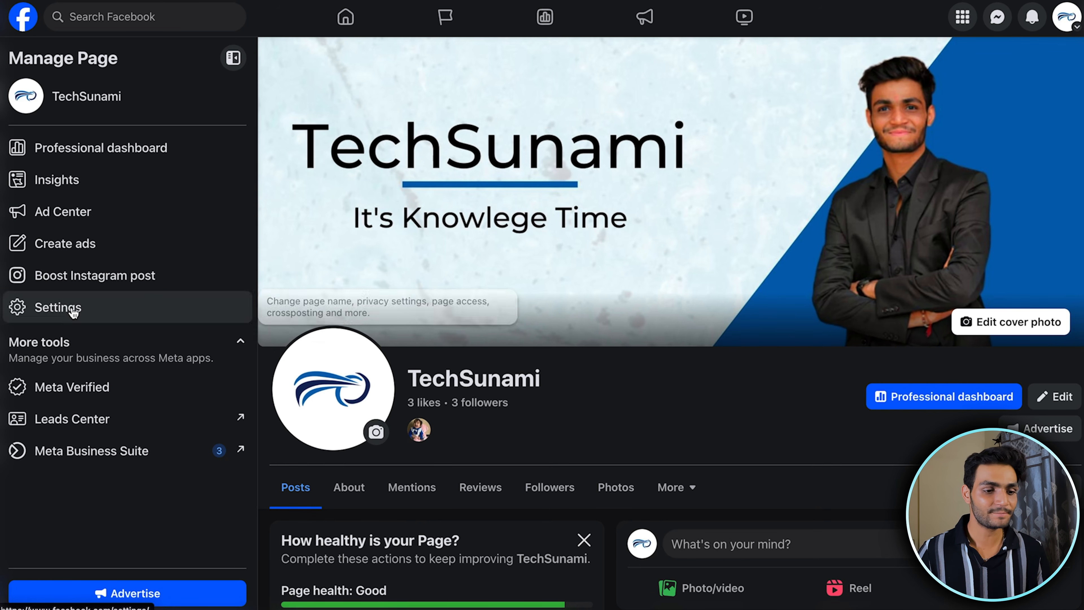
click(74, 313)
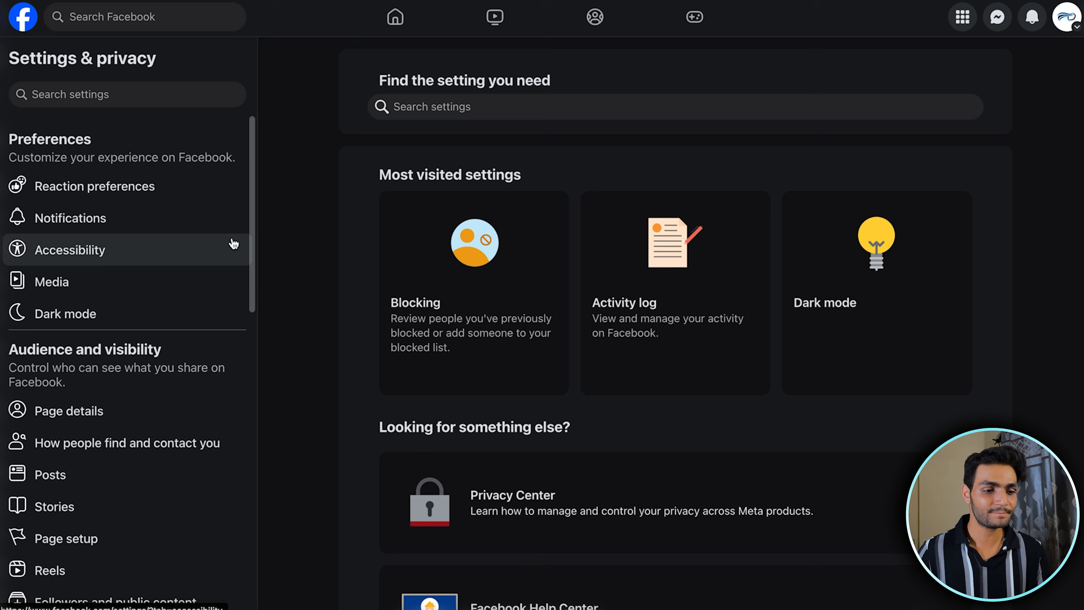
scroll(188, 247, down, 12)
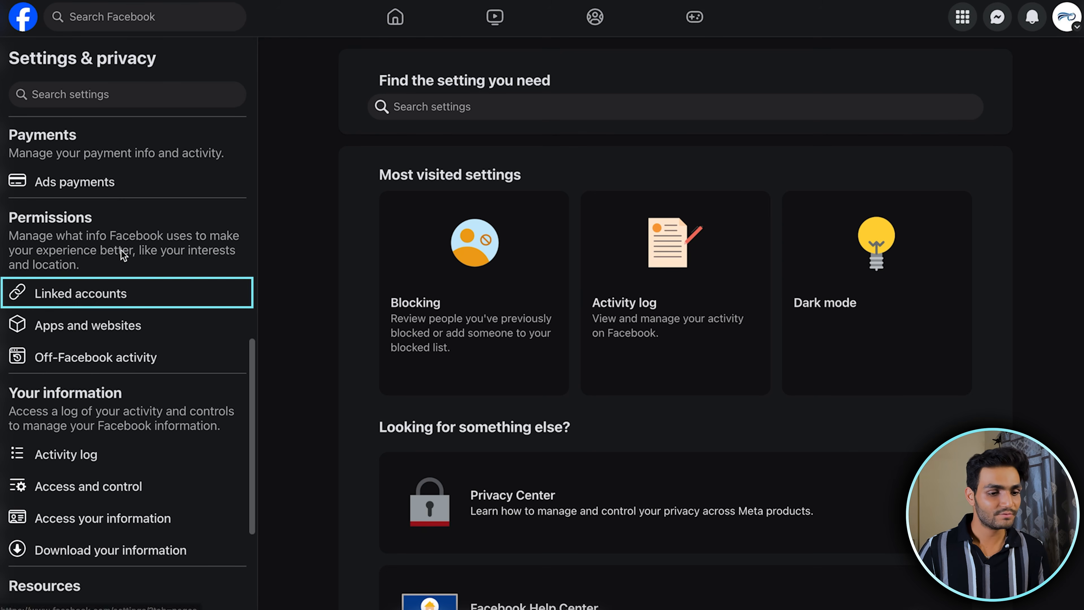
click(159, 293)
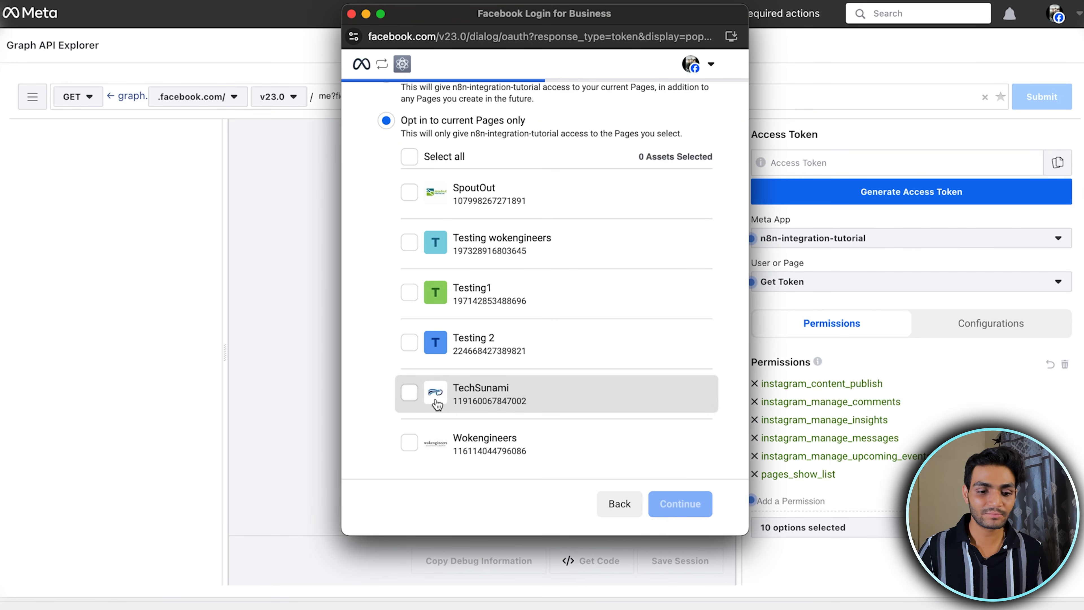
Grant n8n-integration-tutorial access to the TechSunami Page and to the personal Instagram account in the login dialog
click(407, 395)
scroll(514, 312, up, 2)
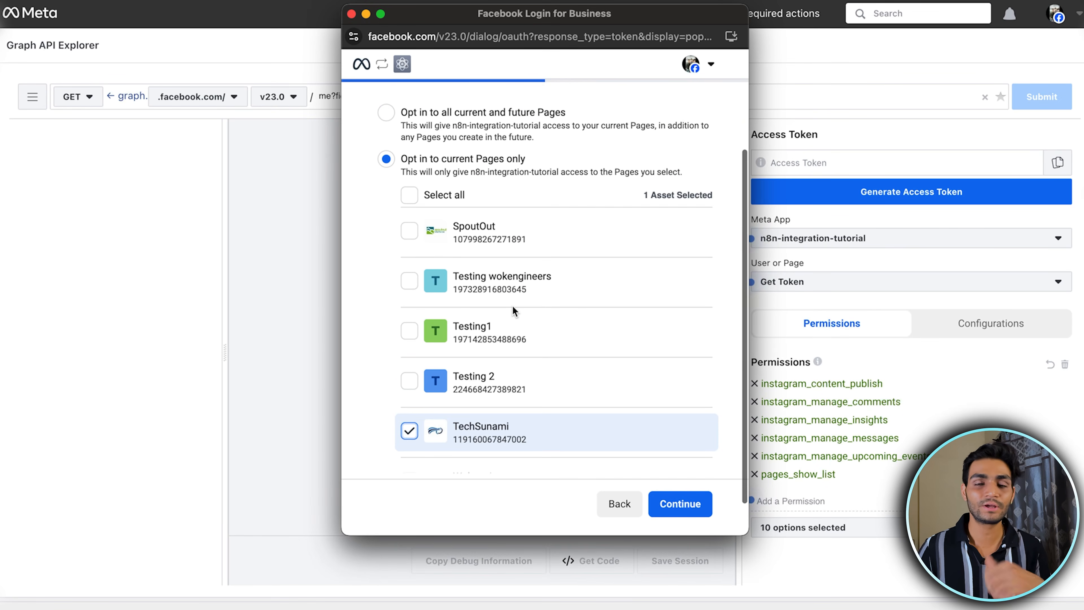
scroll(542, 394, down, 2)
click(680, 503)
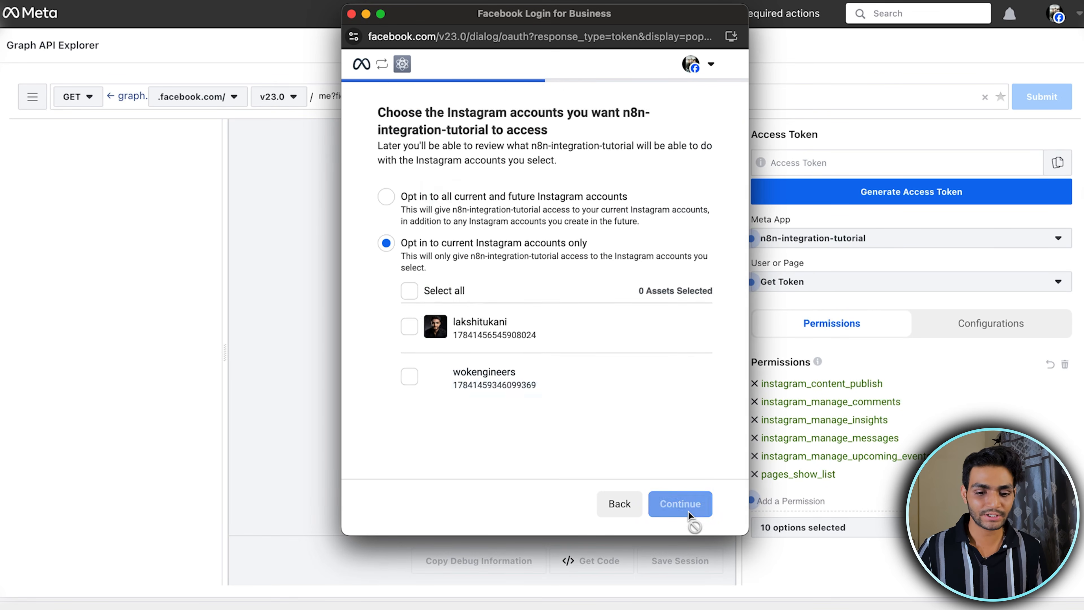
click(410, 328)
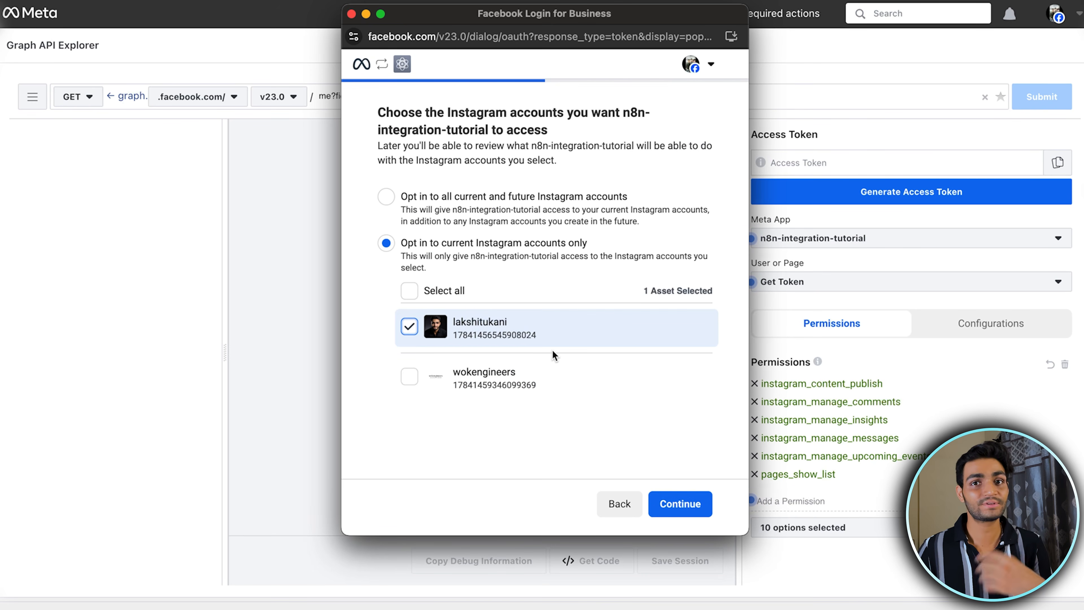
click(680, 504)
Review the access request of n8n-integration-tutorial, save it and finish the Facebook login dialog
scroll(611, 403, down, 3)
scroll(611, 405, up, 3)
scroll(611, 406, down, 3)
scroll(611, 406, up, 3)
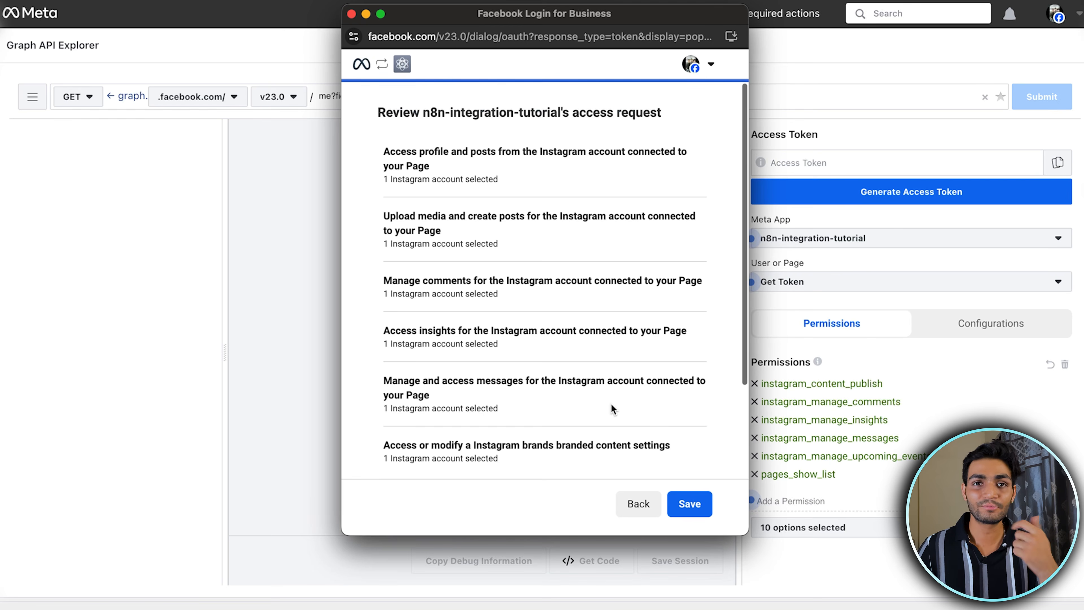
scroll(612, 405, down, 3)
scroll(611, 402, down, 3)
click(690, 503)
click(689, 504)
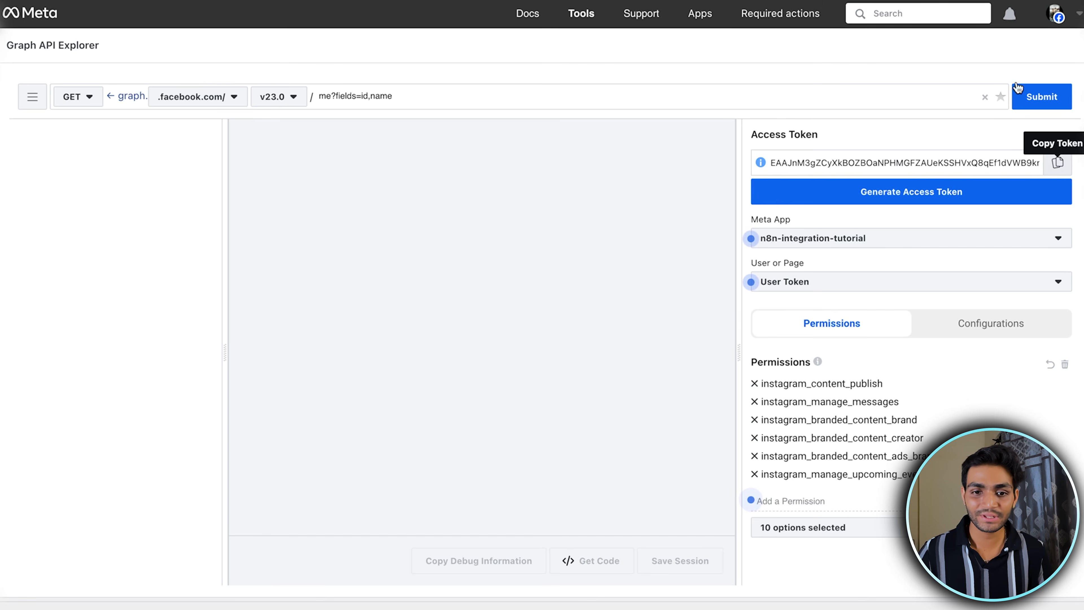
Switch to n8n, replace the access token in the Facebook Graph account credential with the newly generated user token and save it
click(623, 1)
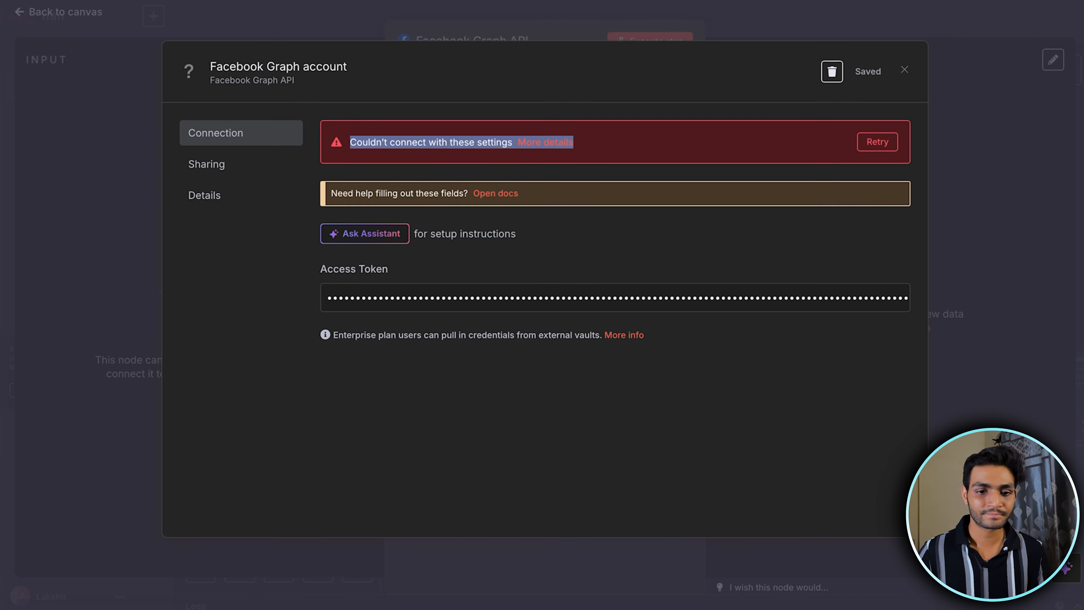
click(430, 300)
key(ctrl+a)
key(ctrl+v)
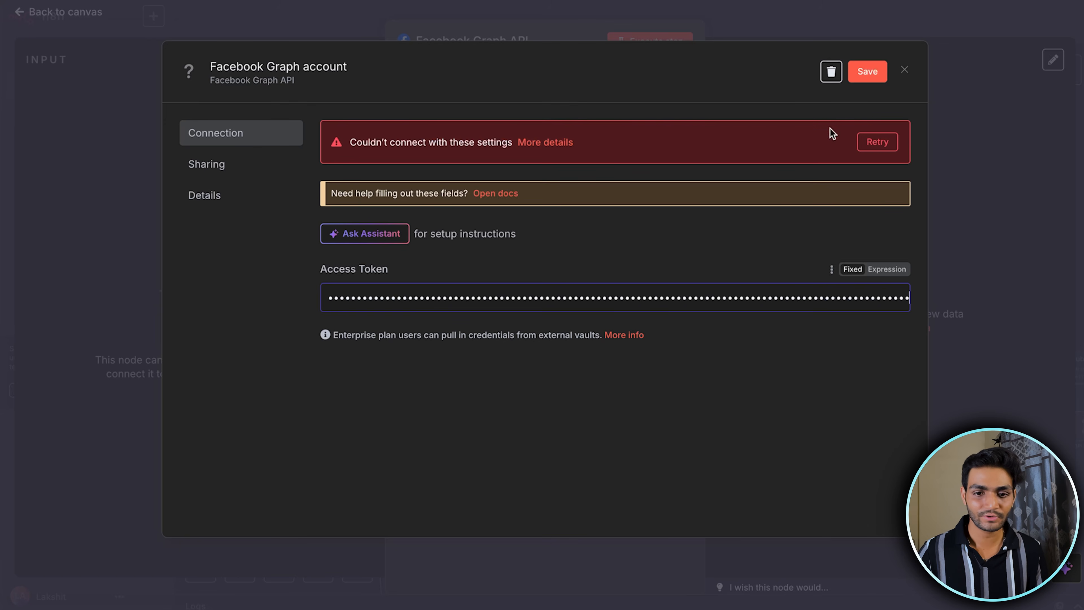
click(867, 71)
drag(494, 143, 376, 142)
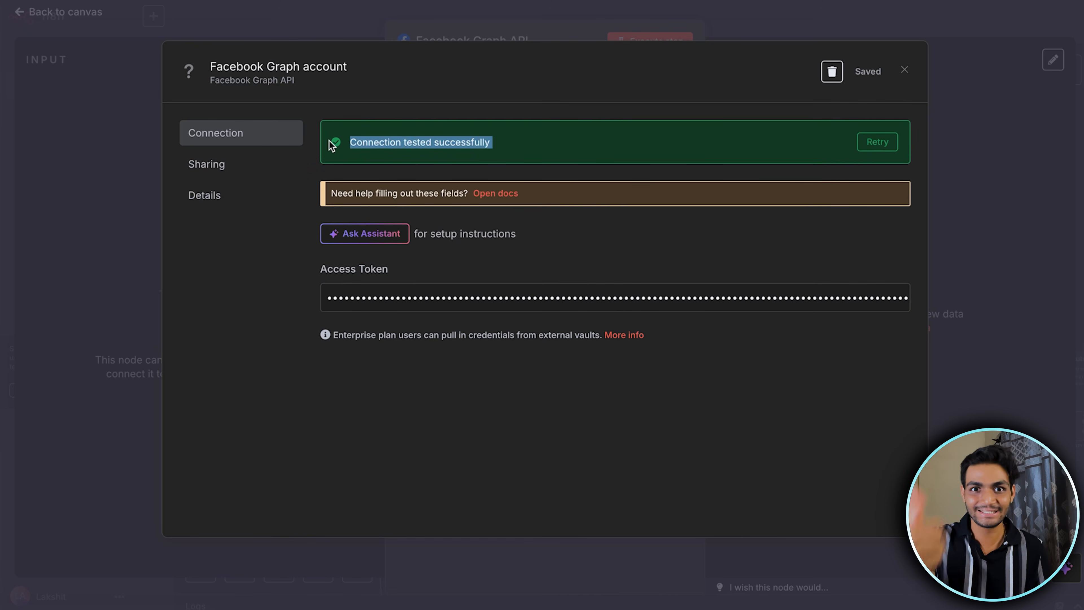
click(534, 157)
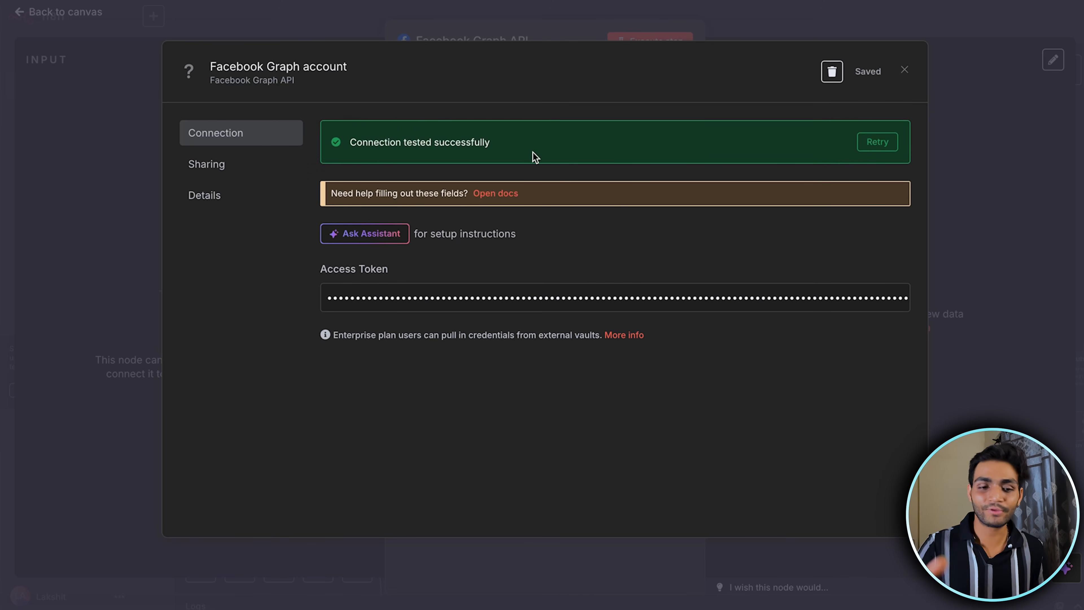
Return to the Graph API Explorer, open the Access Token Debugger, paste the access token and debug it to check its expiry
click(502, 303)
key(ctrl+a)
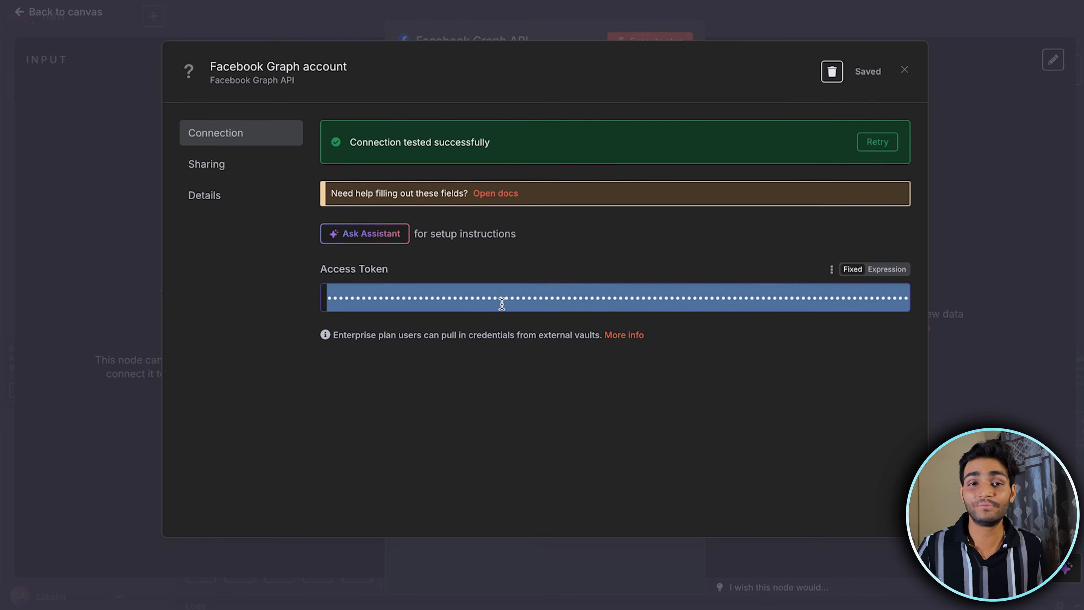
key(ctrl+Tab)
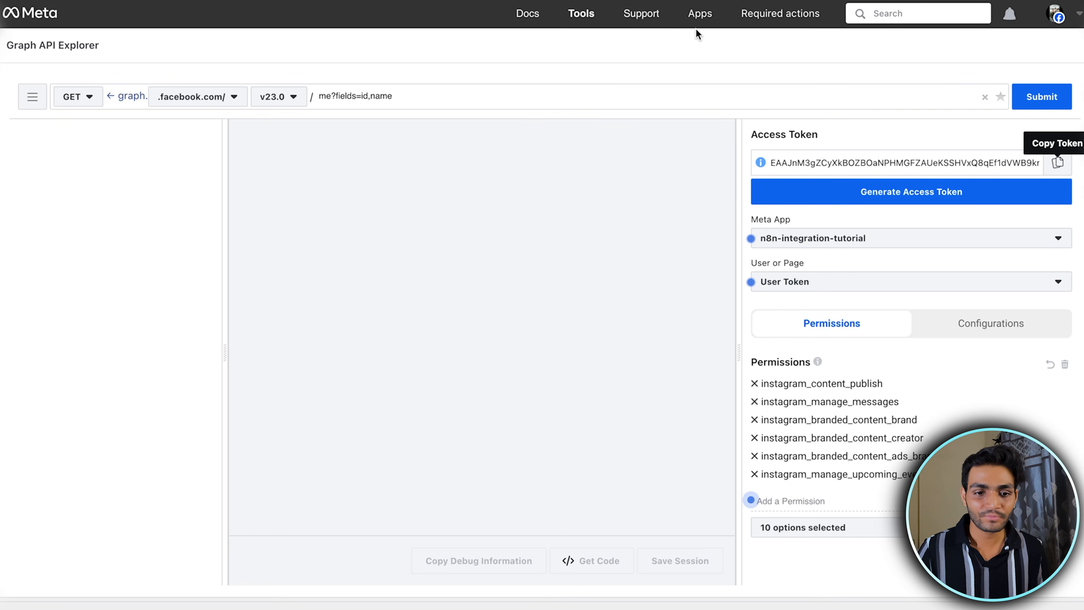
click(581, 13)
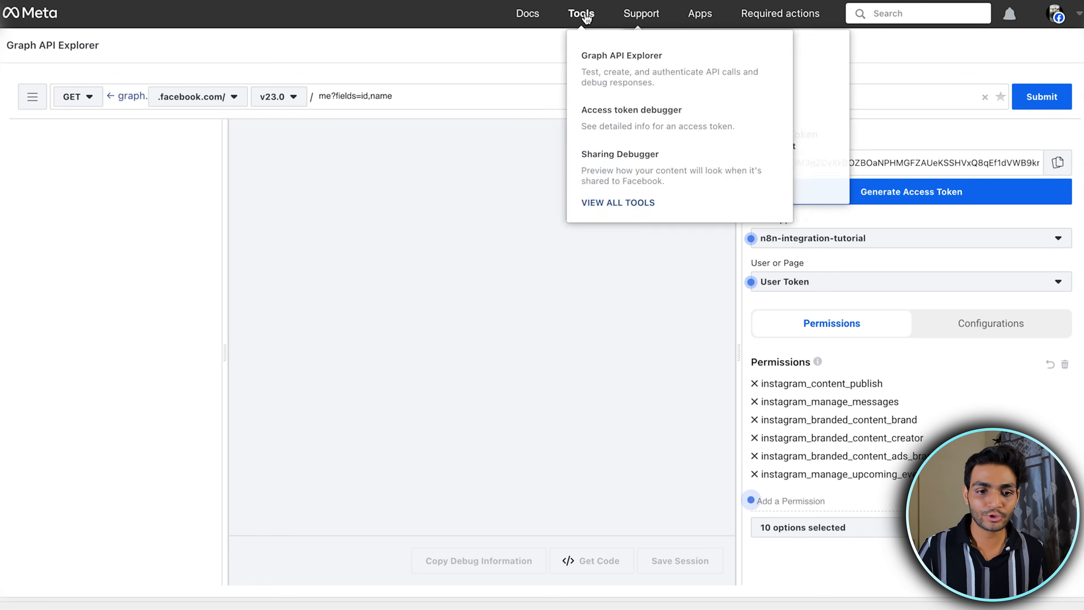
click(643, 112)
click(333, 170)
key(ctrl+v)
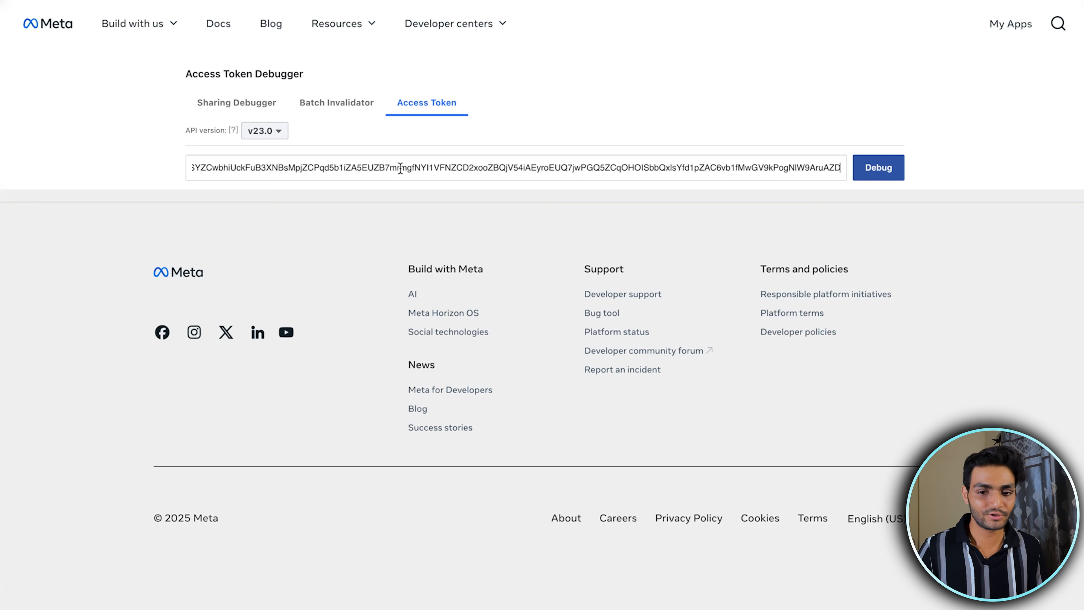
click(874, 170)
scroll(425, 270, down, 3)
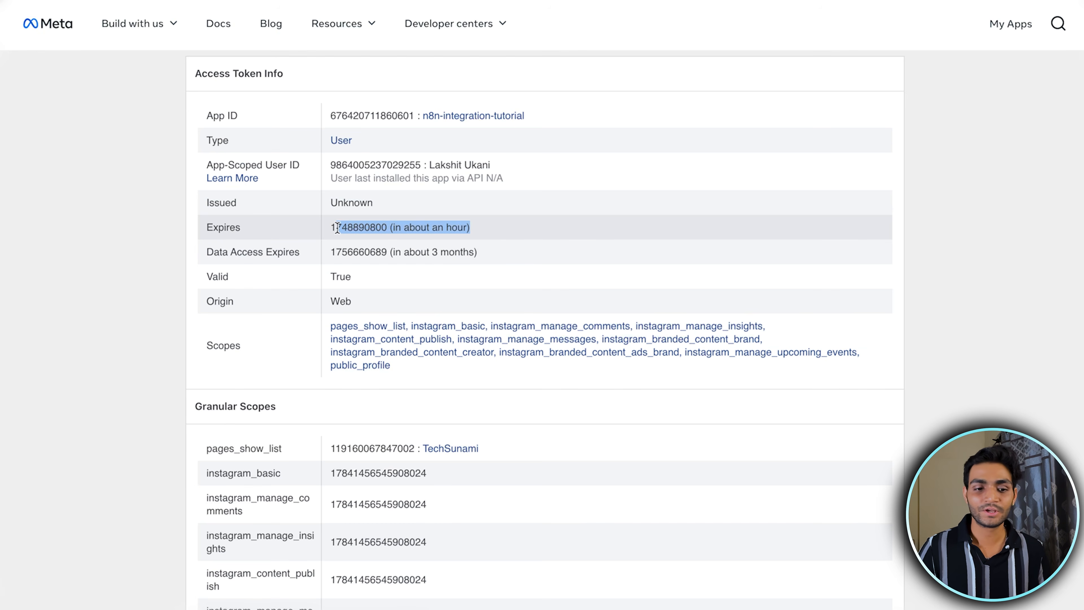
click(525, 229)
Extend the debugged access token and select the new long-lived access token for copying
scroll(524, 229, down, 10)
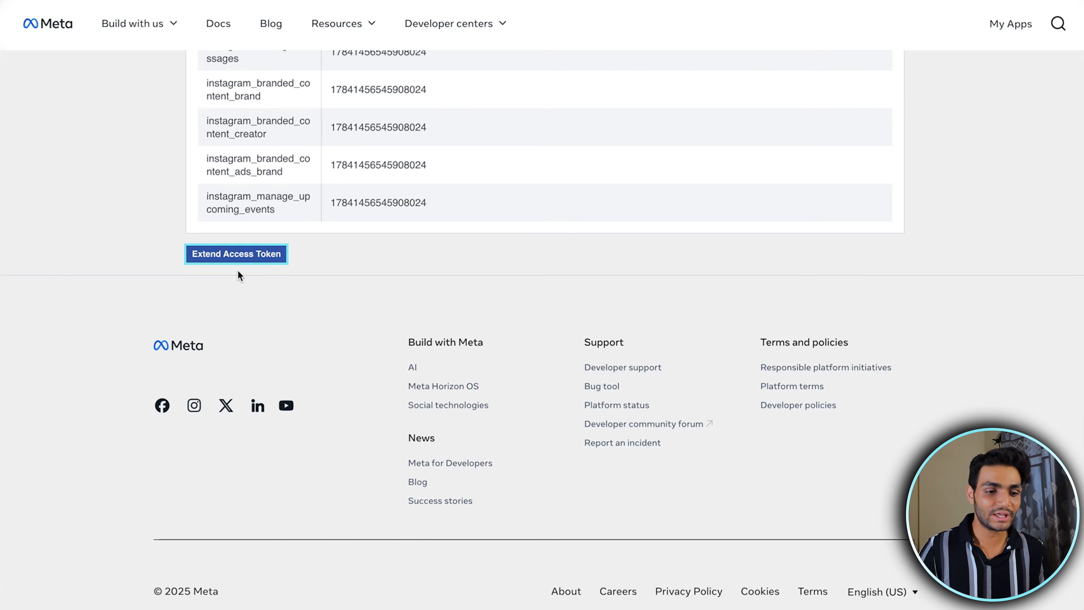
click(239, 254)
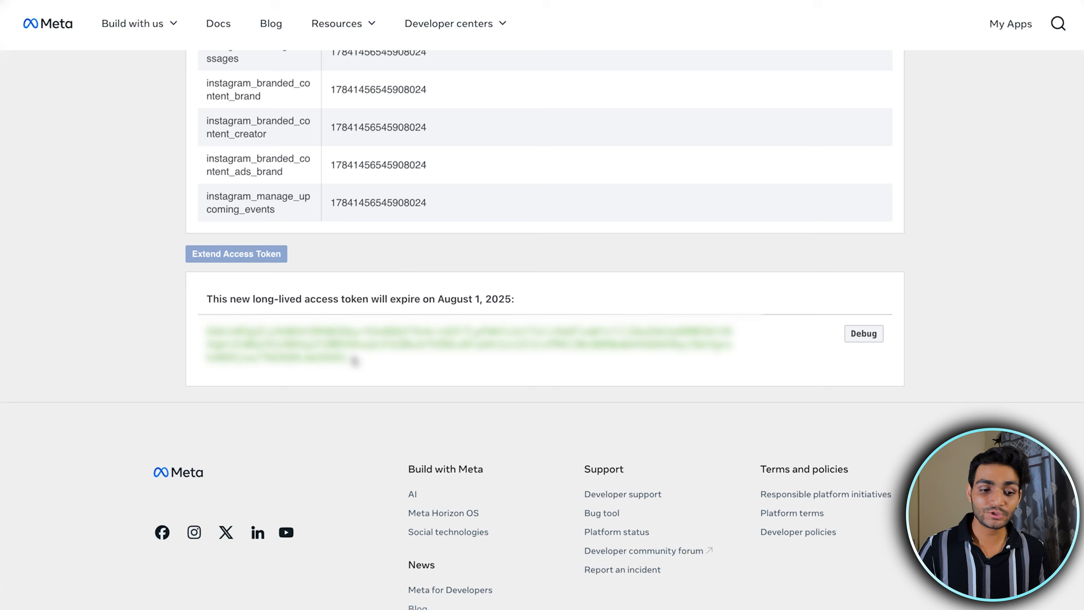
drag(354, 361, 209, 311)
Replace the token in the Access Token Debugger with the long-lived access token and debug it to review its details
scroll(273, 283, up, 10)
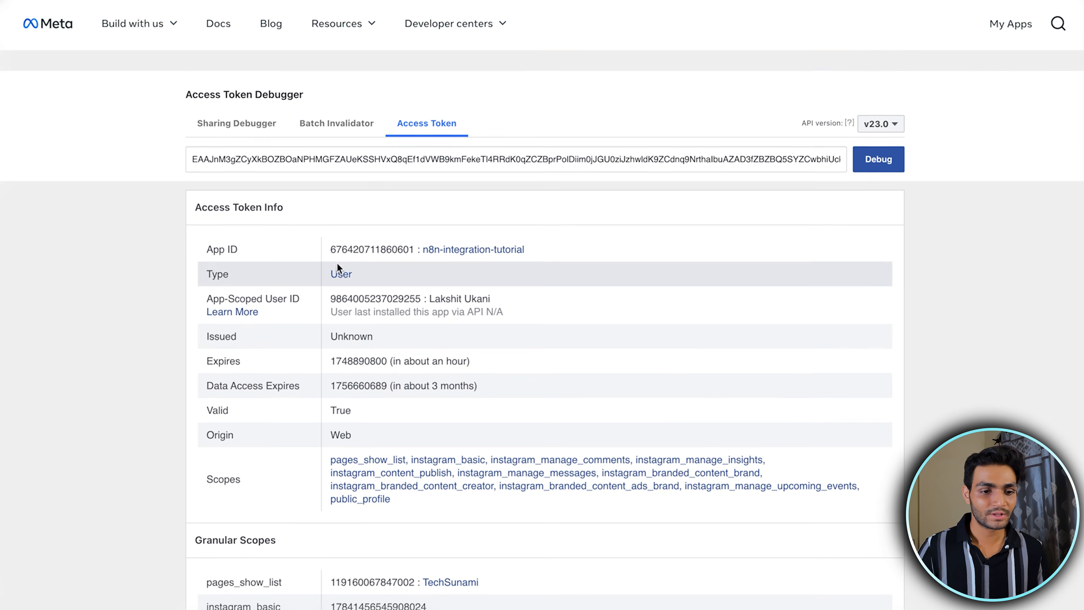
double_click(373, 140)
key(ctrl+v)
click(878, 139)
scroll(648, 202, down, 1)
scroll(649, 198, up, 1)
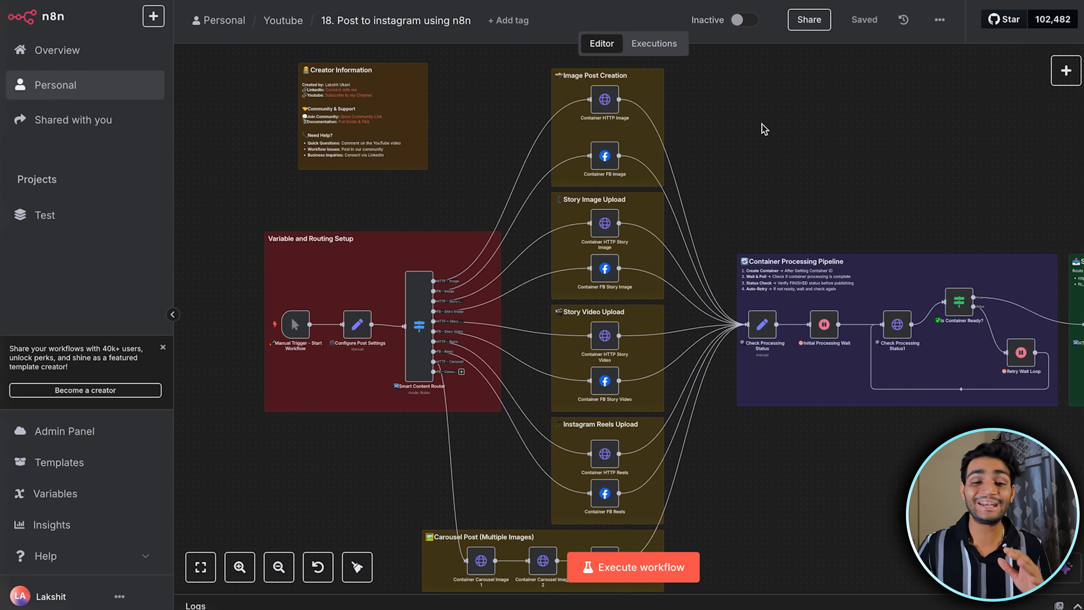
Examine the workflow canvas, from the posting branches to the manual trigger and Configure Post Settings nodes
scroll(747, 143, up, 2)
scroll(748, 142, left, 1)
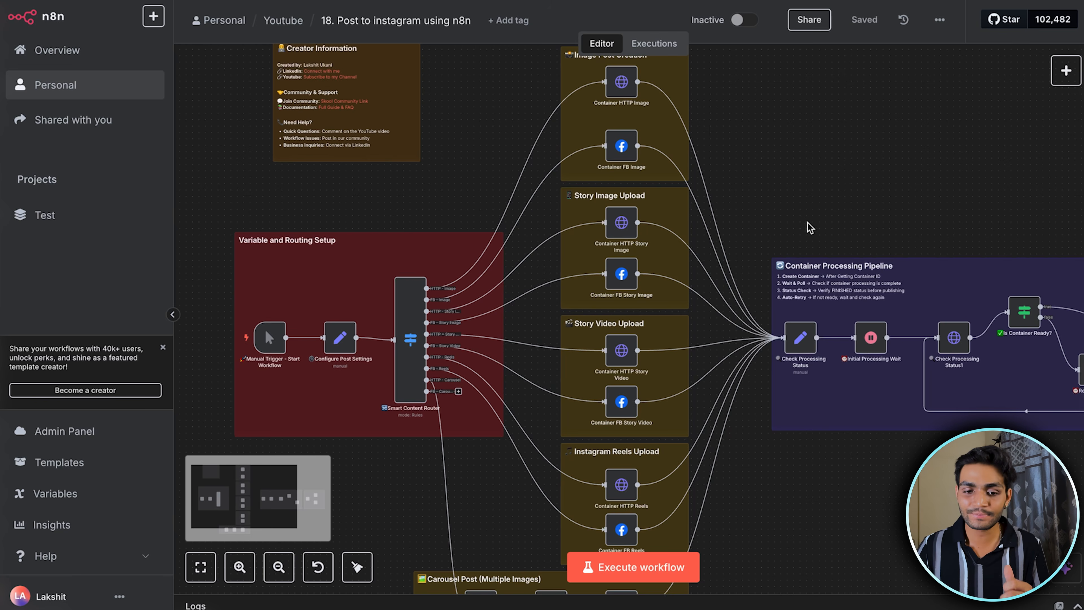
scroll(832, 255, up, 3)
scroll(733, 214, down, 4)
scroll(732, 215, left, 2)
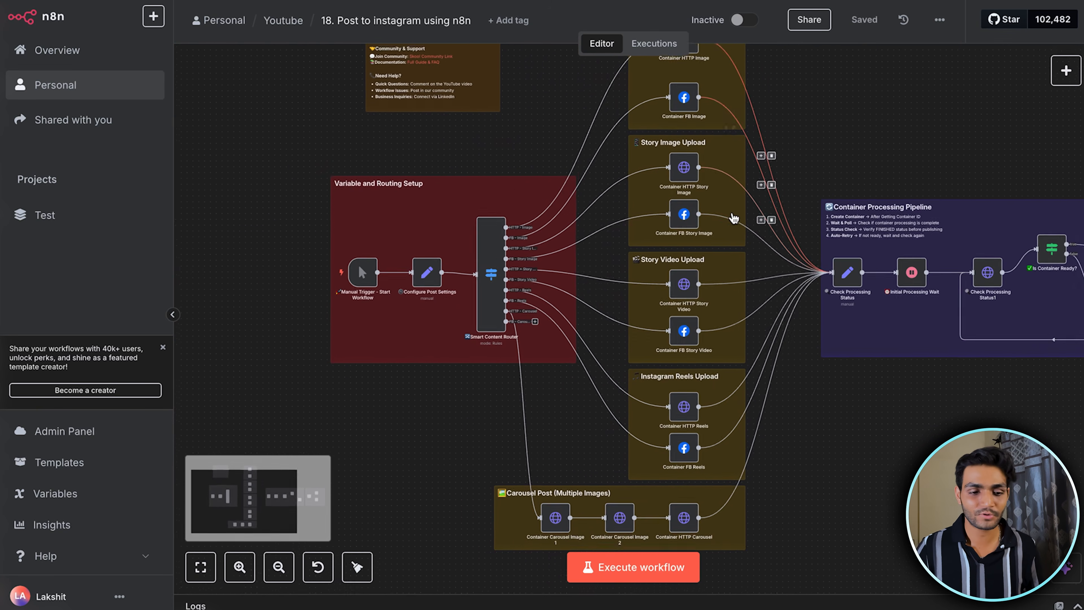
scroll(732, 218, left, 2)
scroll(461, 218, up, 5)
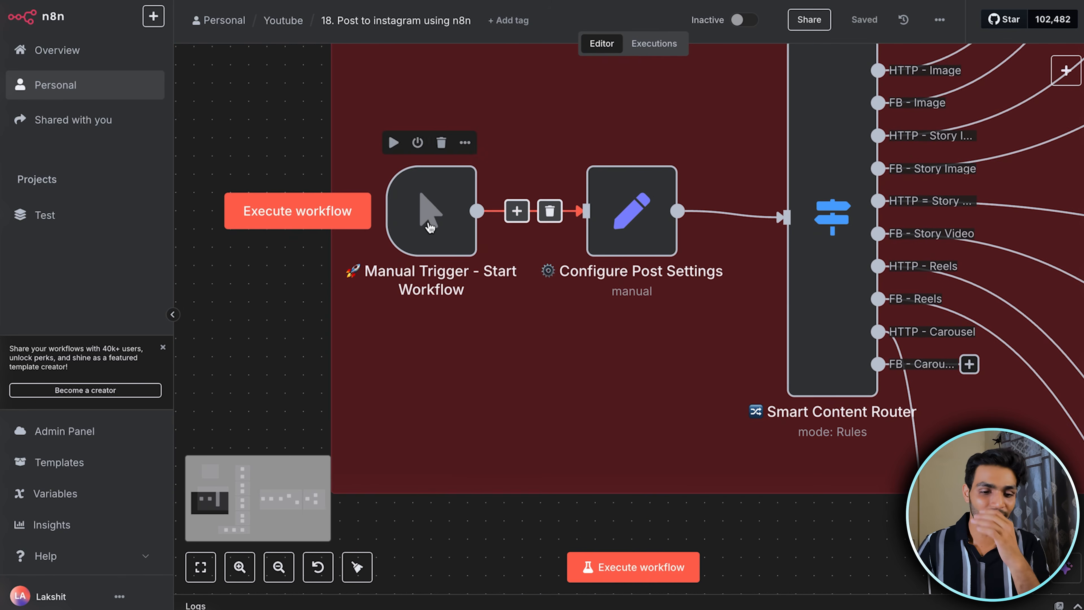
scroll(454, 230, down, 2)
scroll(471, 234, right, 2)
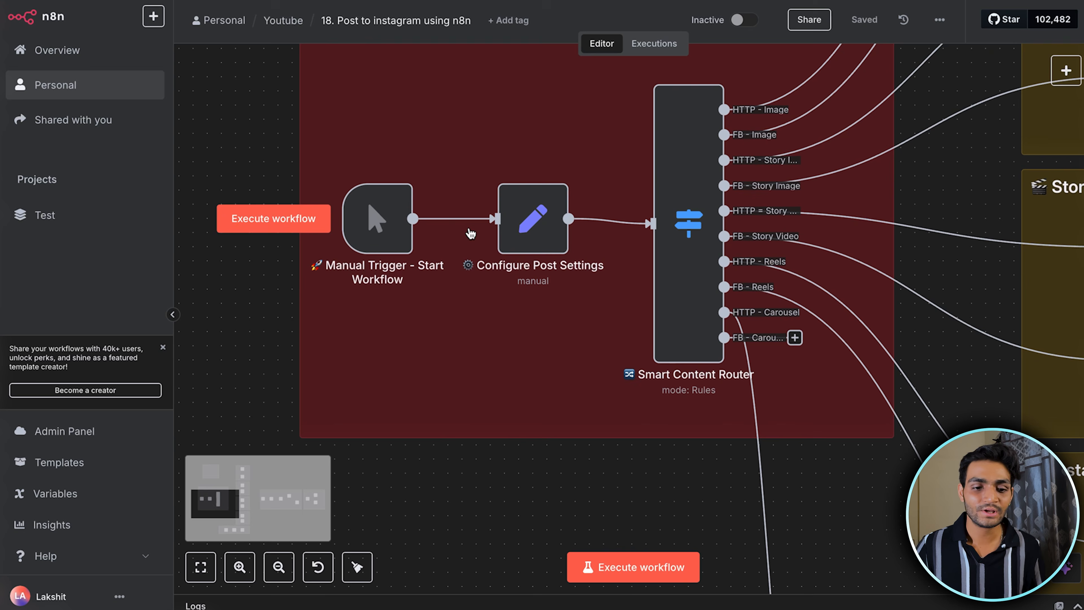
Copy the Instagram account ID from the Meta app's Generate access tokens section and paste it as the node value in n8n's Configure Post Settings
double_click(532, 228)
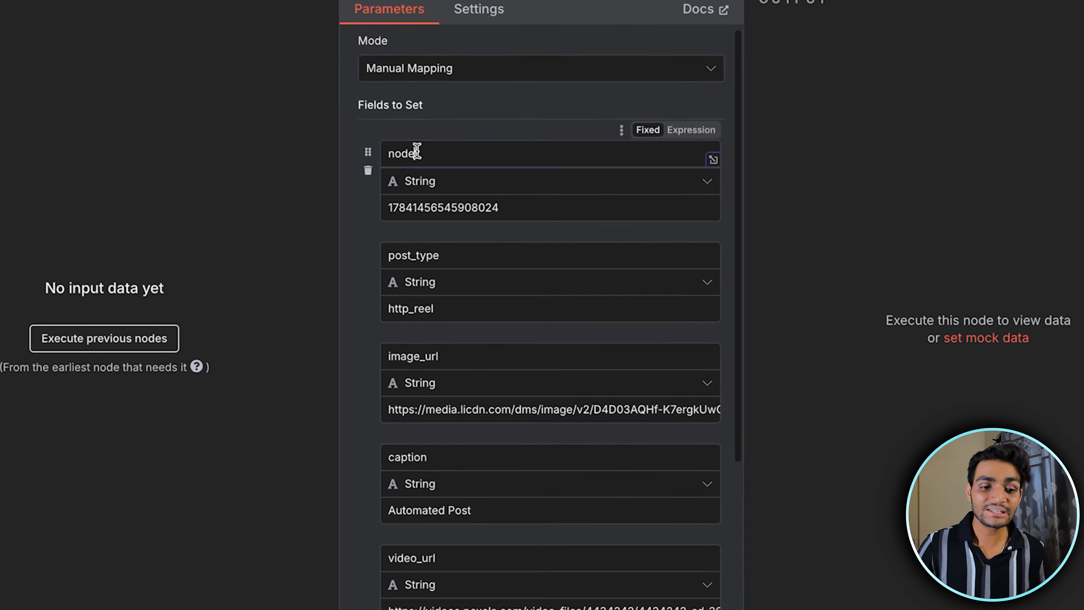
double_click(412, 184)
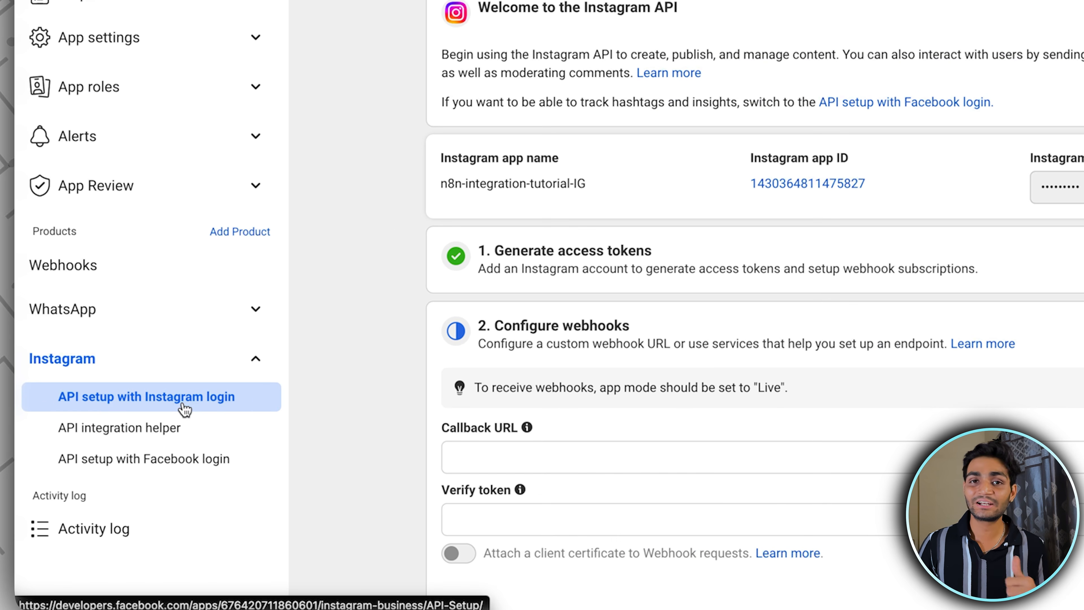
drag(507, 254, 635, 252)
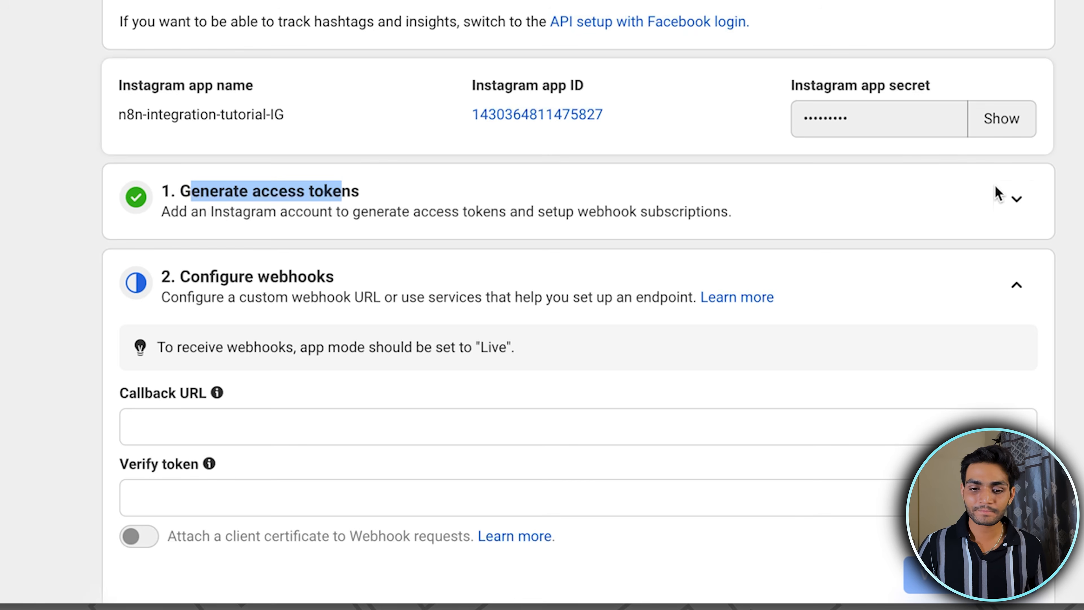
click(1011, 198)
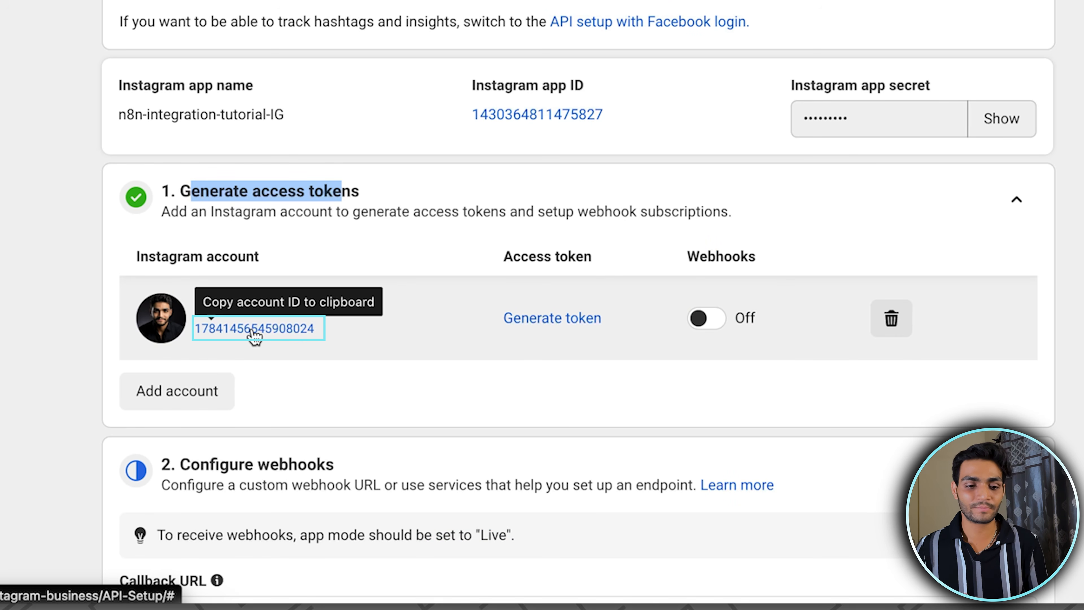
click(258, 328)
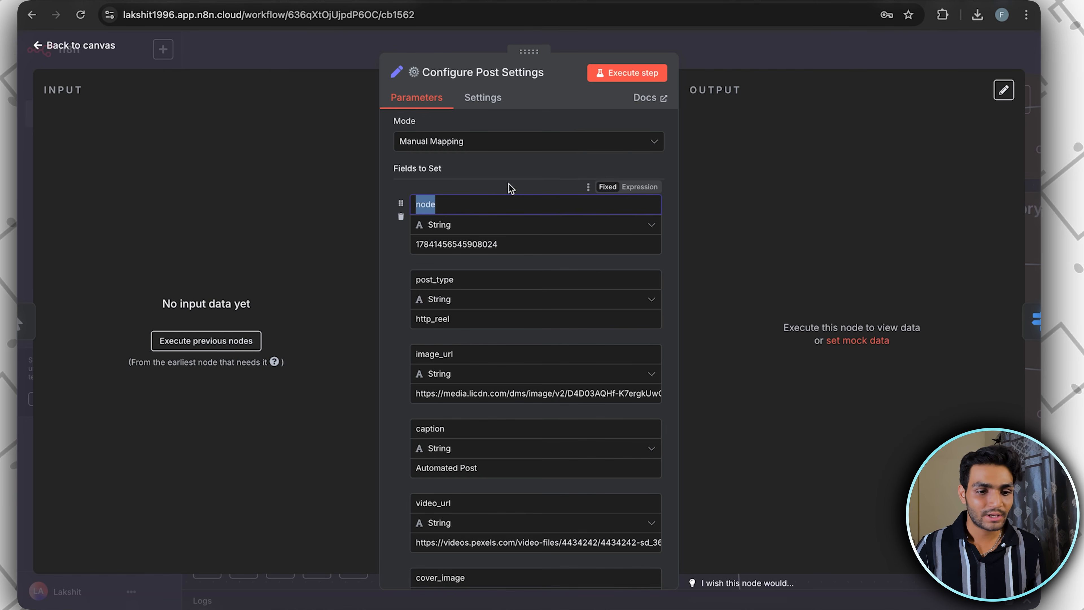
double_click(484, 245)
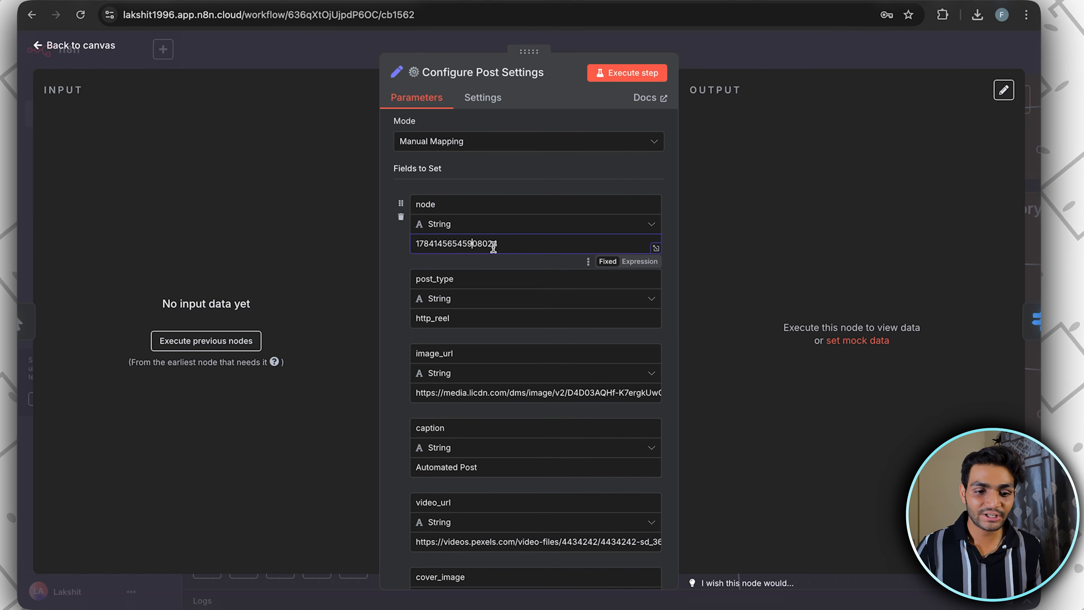
key(ctrl+v)
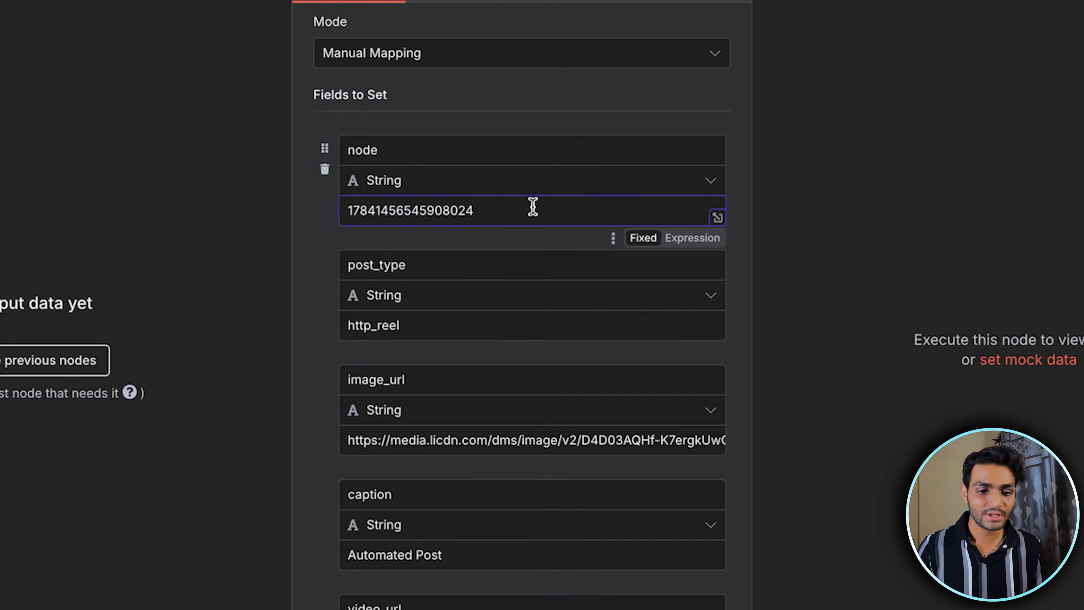
drag(420, 267, 327, 275)
click(326, 275)
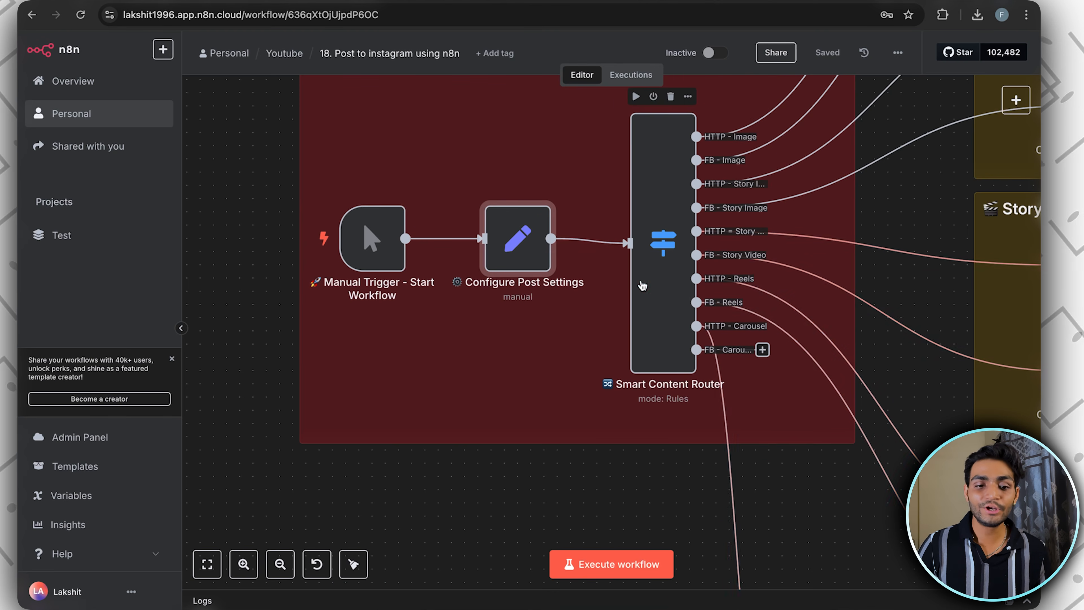
Review the fields of Configure Post Settings and the HTTP and Facebook nodes in the Image Post Creation group
scroll(642, 285, right, 3)
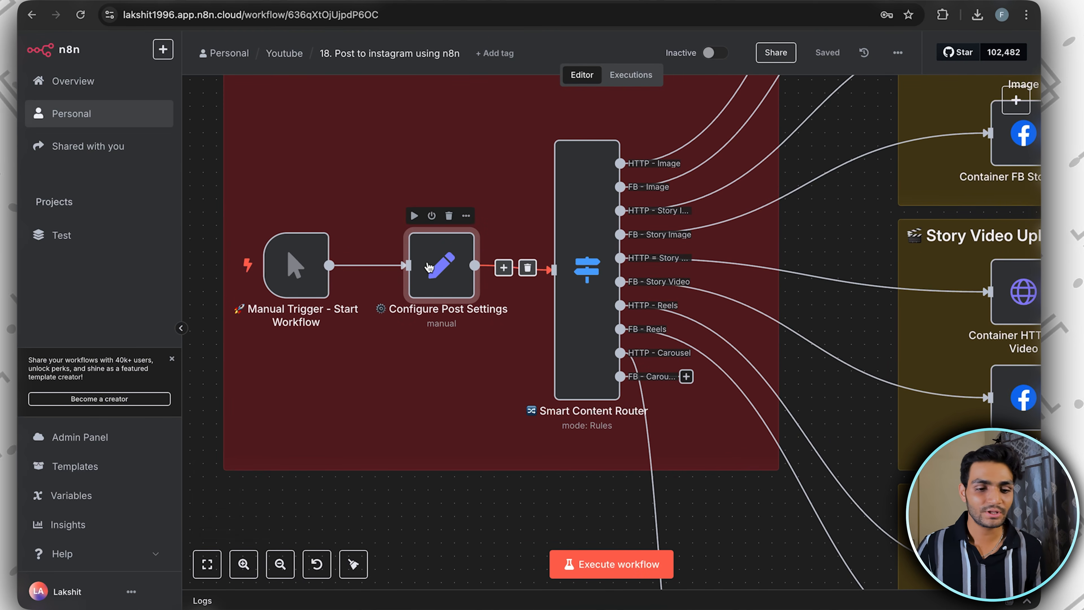
double_click(463, 282)
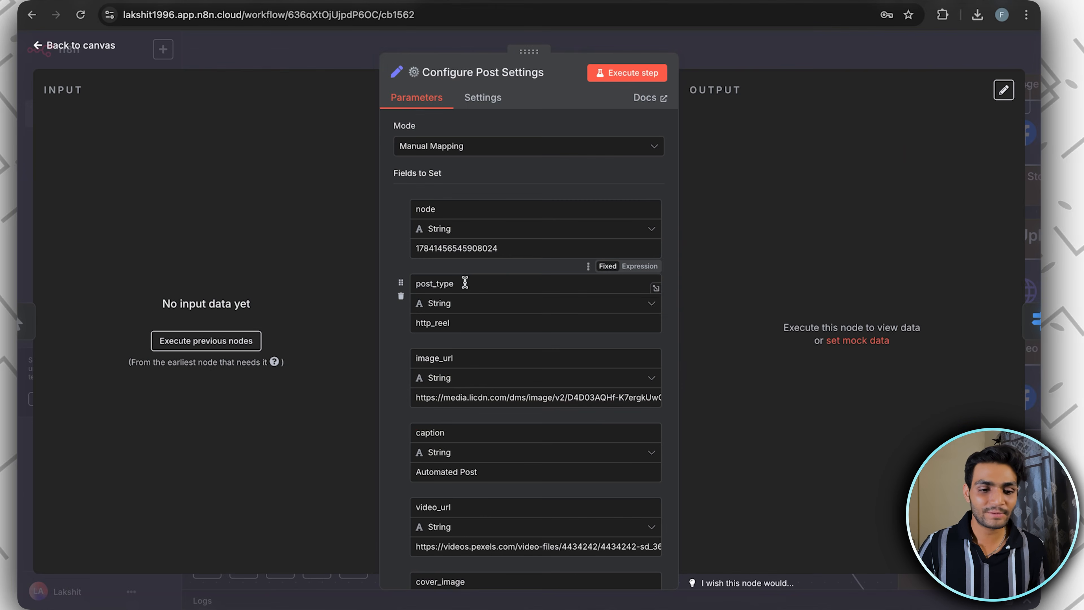
click(730, 55)
scroll(655, 188, right, 4)
scroll(643, 211, up, 8)
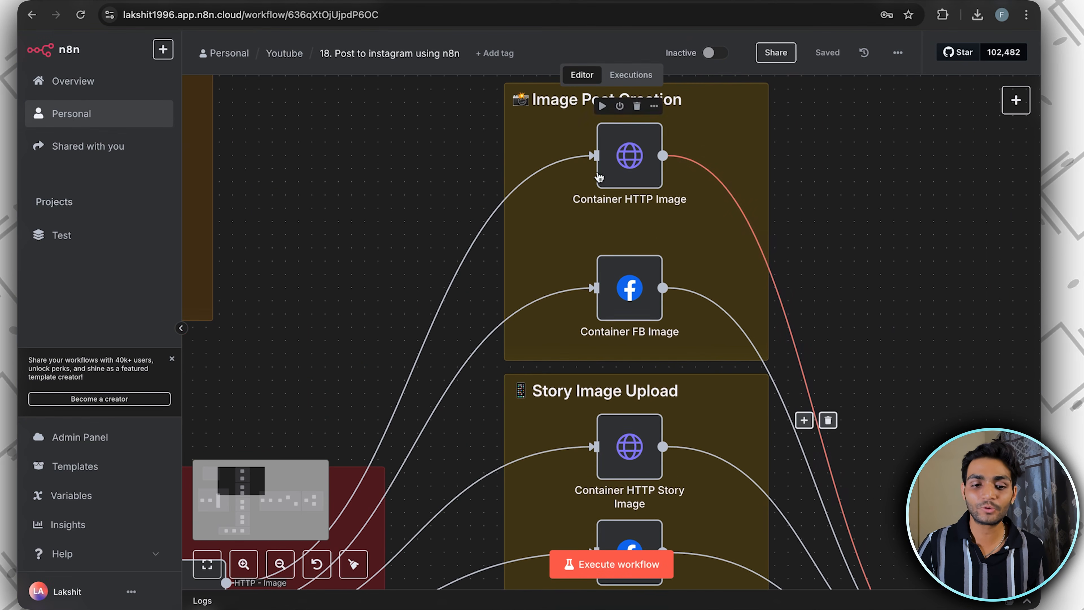
scroll(626, 307, down, 2)
scroll(674, 158, up, 1)
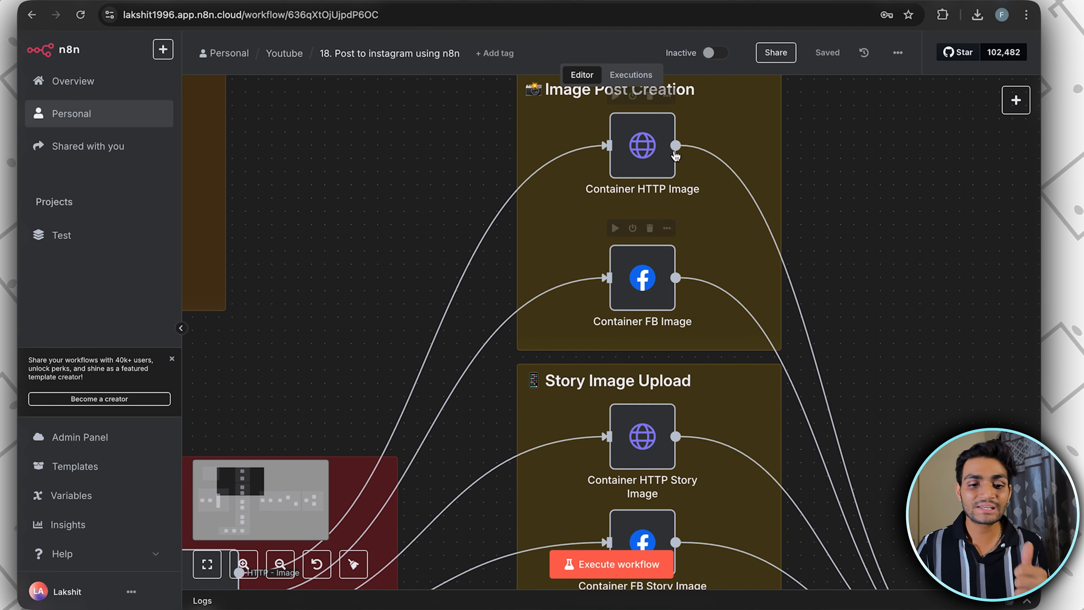
scroll(674, 145, down, 8)
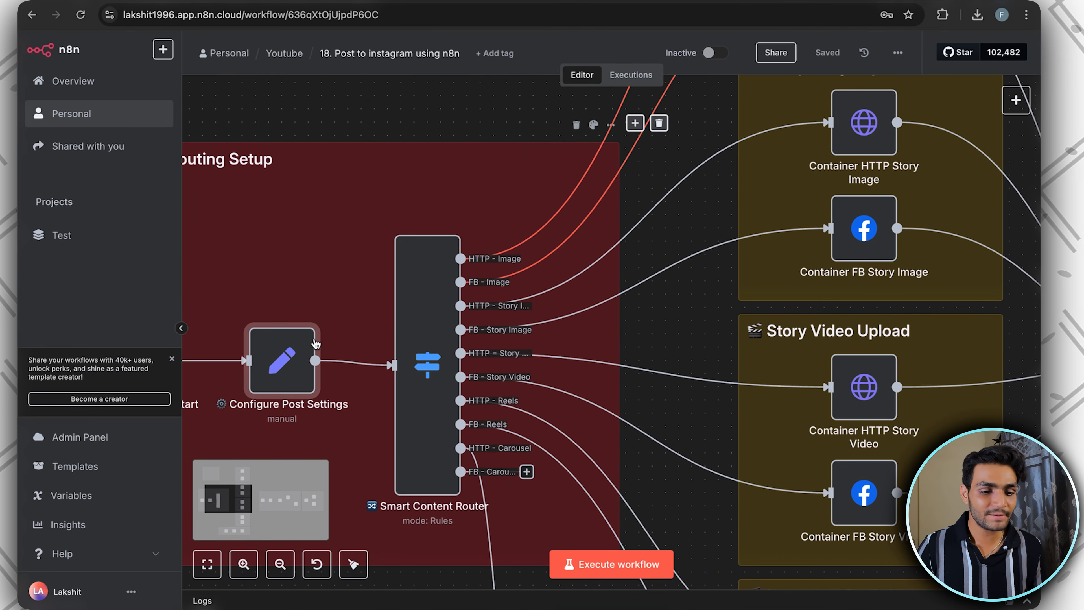
Inspect the post_type field in Configure Post Settings, then look over the router's upload branches on the canvas
double_click(277, 358)
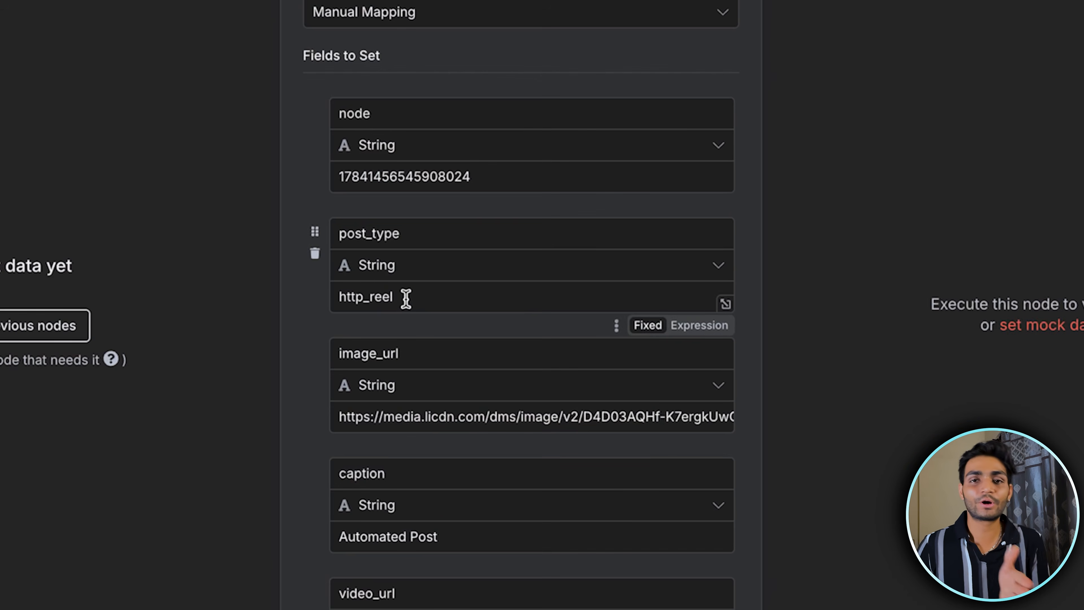
click(456, 323)
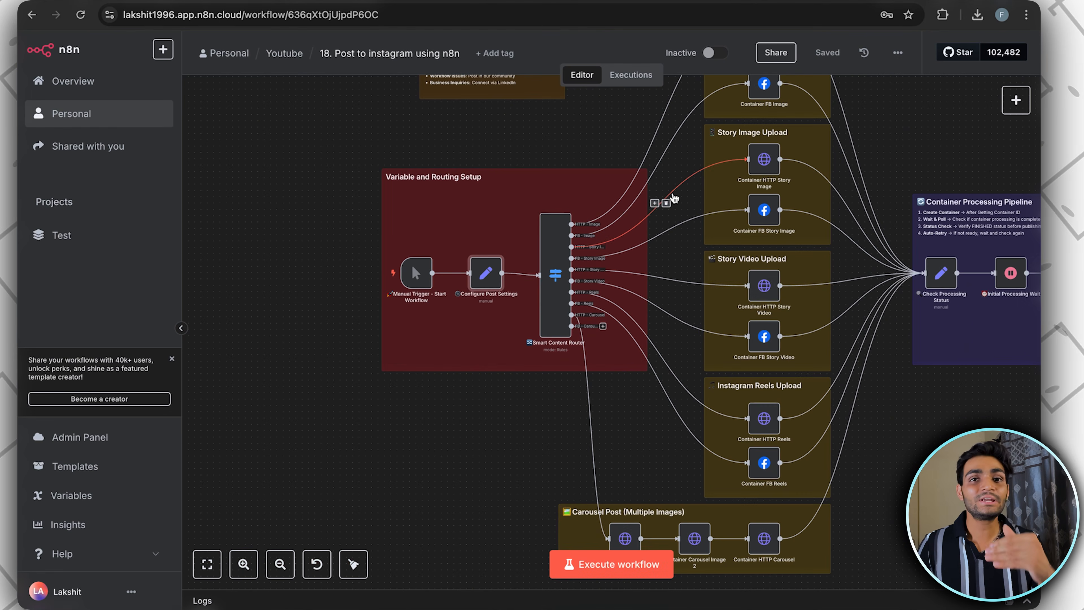
scroll(673, 198, up, 2)
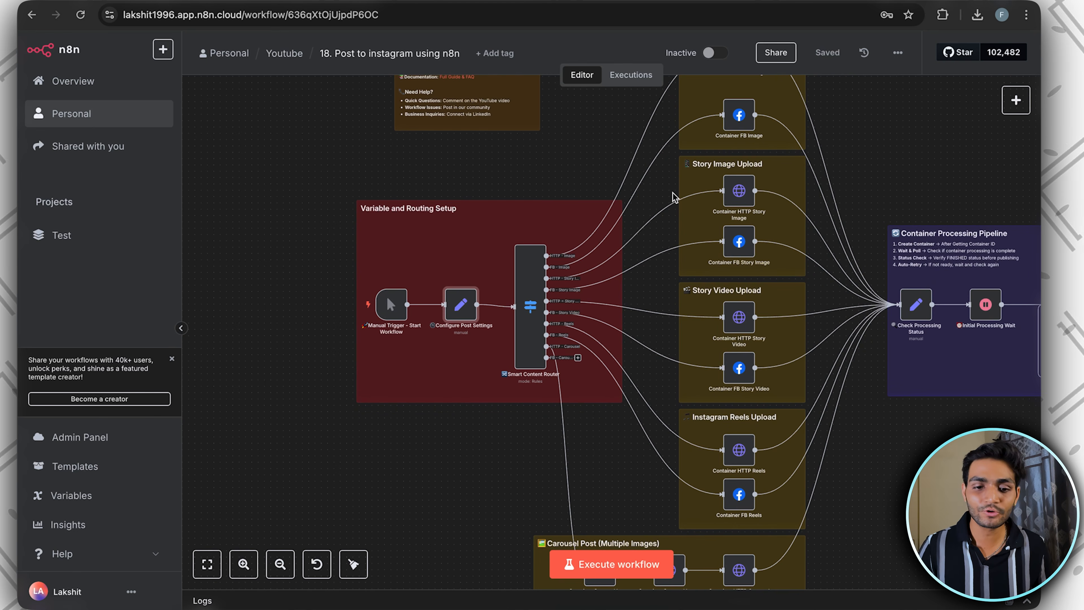
scroll(674, 198, up, 1)
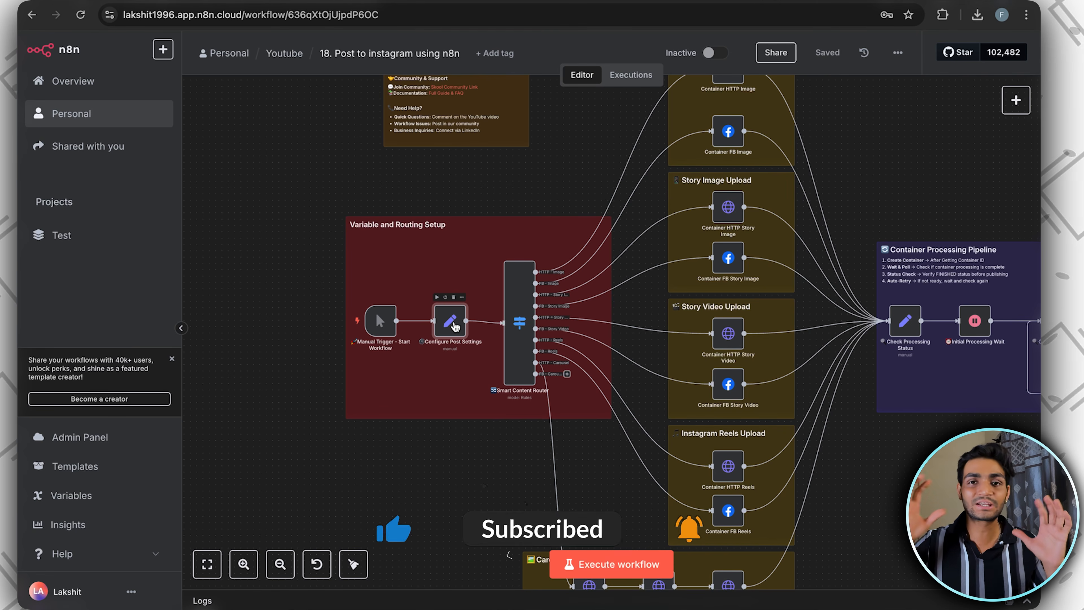
Set the post_type field in the Configure Post Settings node to http_image
double_click(454, 324)
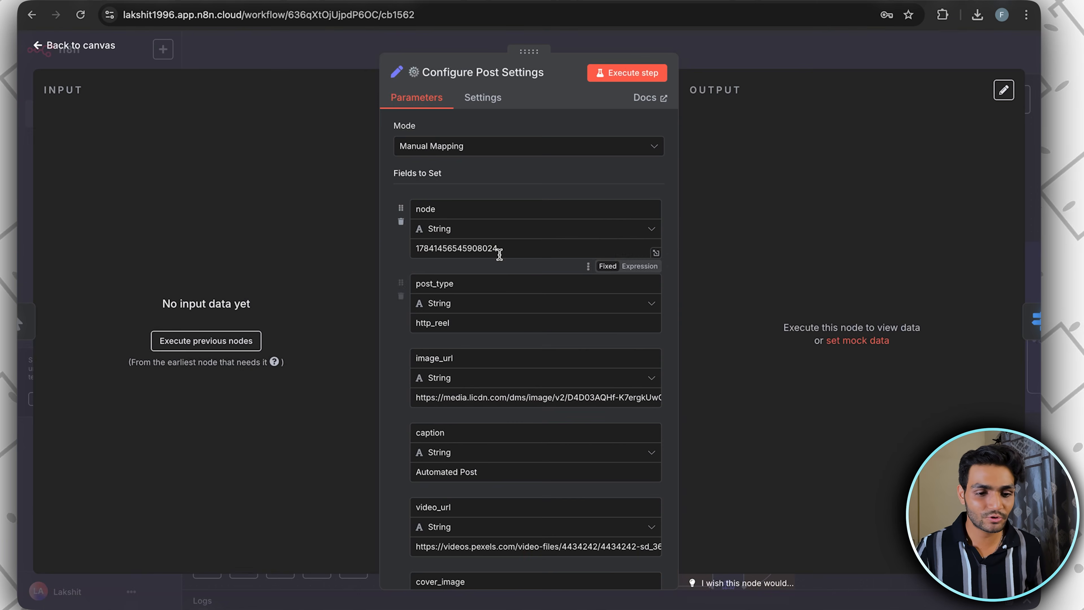
drag(464, 232, 377, 233)
click(472, 231)
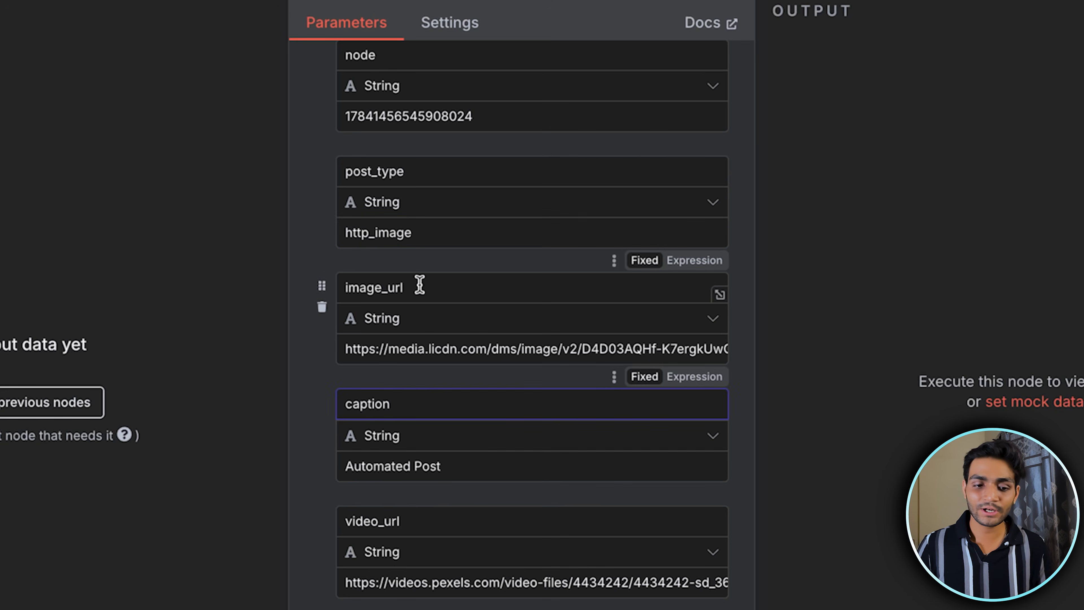
Copy the image_url value, open it in a new browser tab to preview the image, and return to the node
triple_click(420, 346)
key(super+c)
key(super+t)
key(super+v)
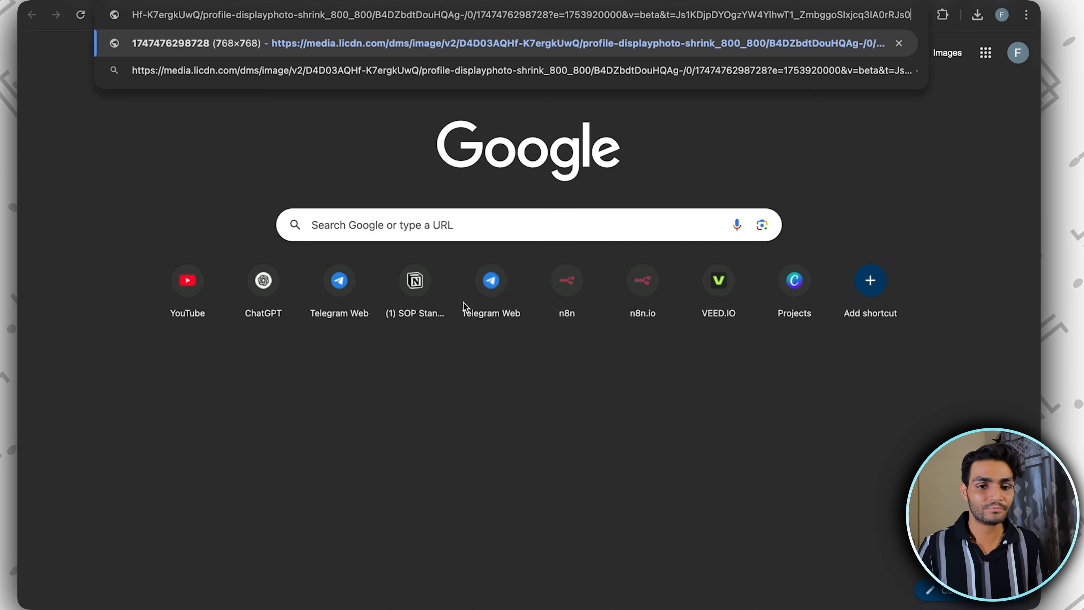
key(Return)
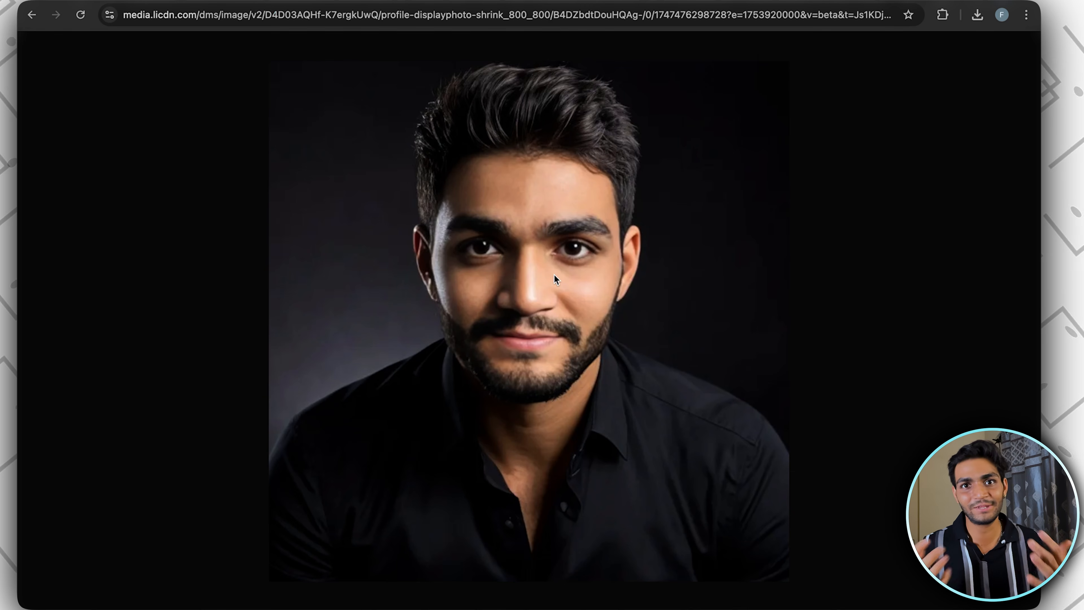
key(super+w)
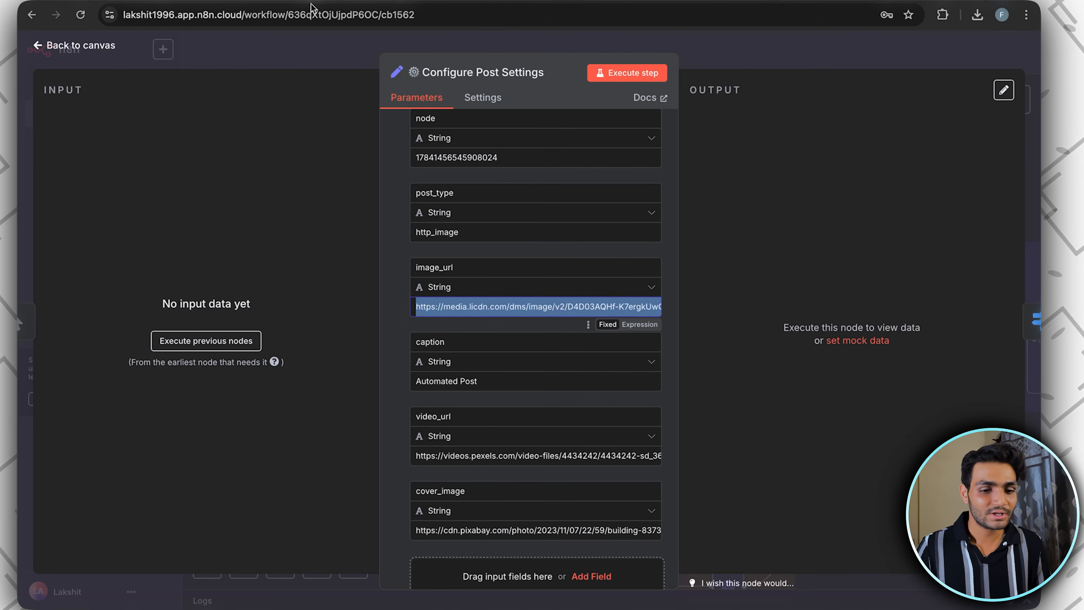
Review the caption field, then open the video_url value in a new browser tab and play the downloaded video
scroll(479, 305, down, 3)
click(457, 279)
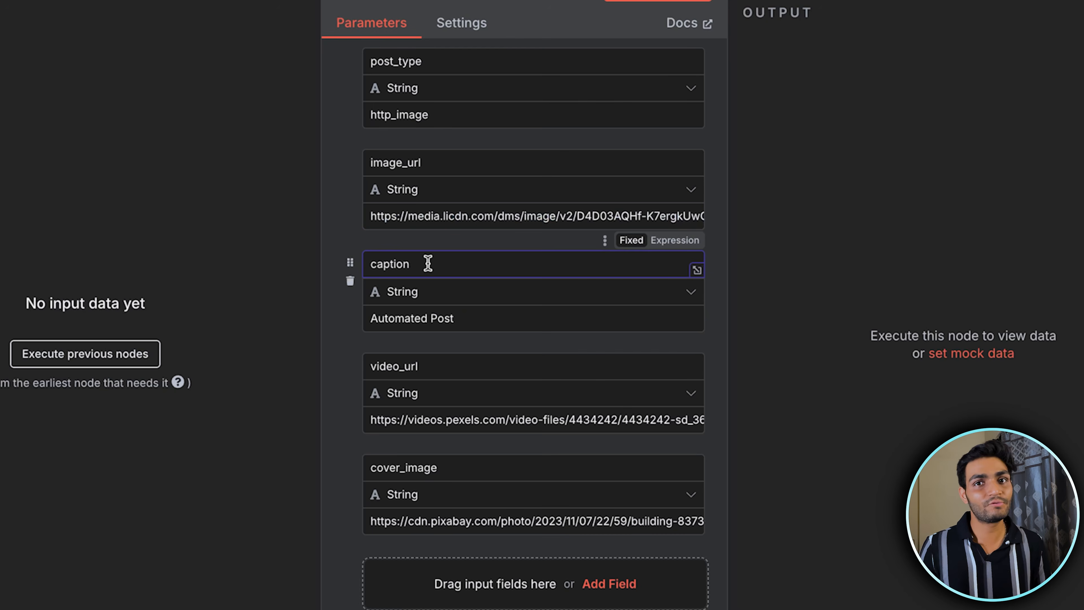
scroll(429, 267, down, 2)
double_click(433, 280)
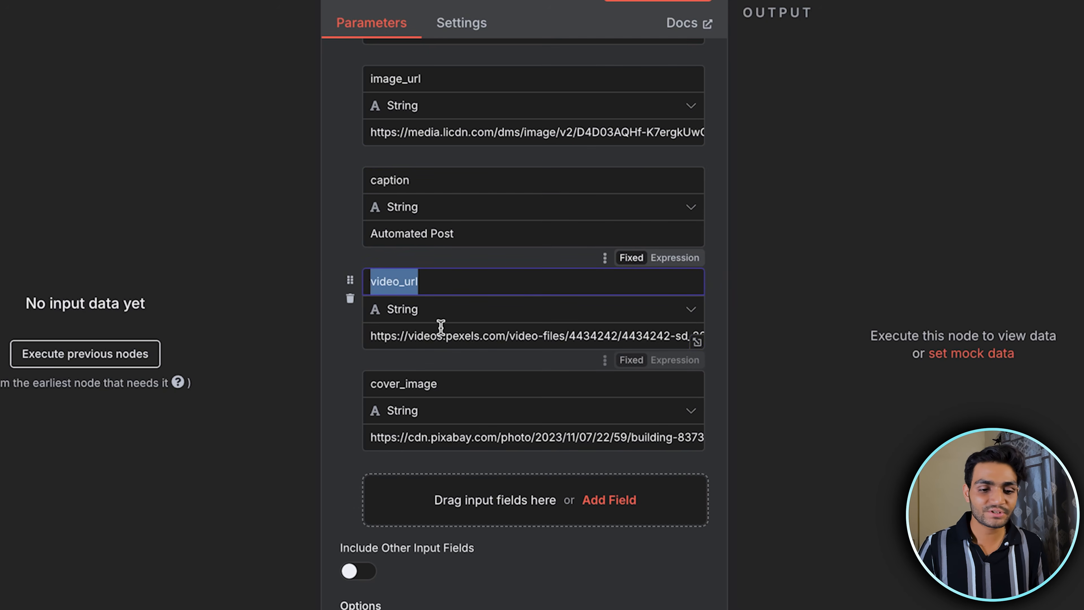
double_click(448, 333)
key(ctrl+a)
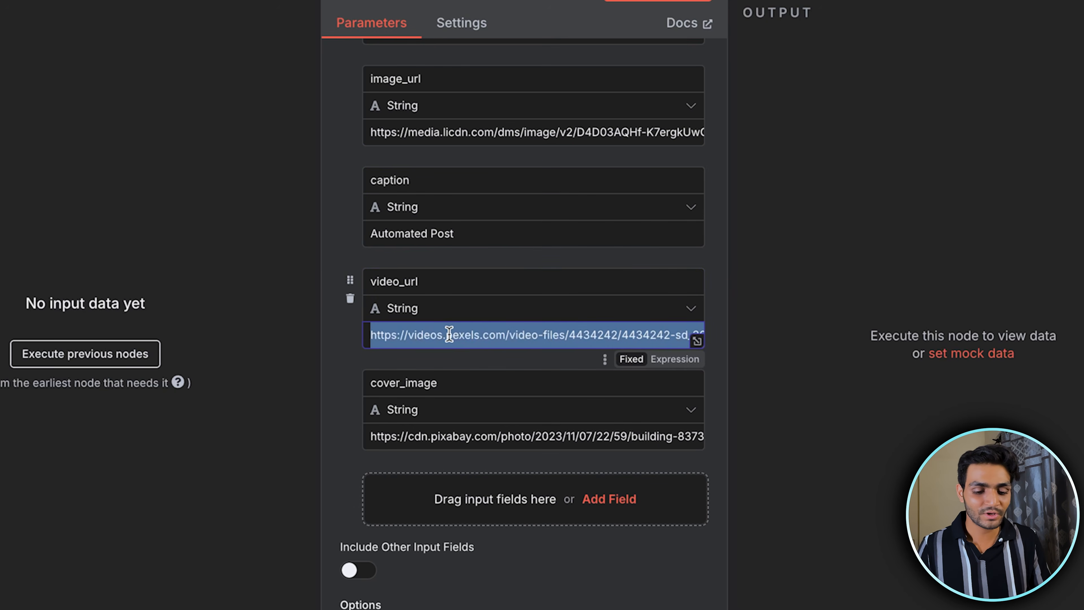
key(super+c)
key(super+t)
key(super+v)
key(Return)
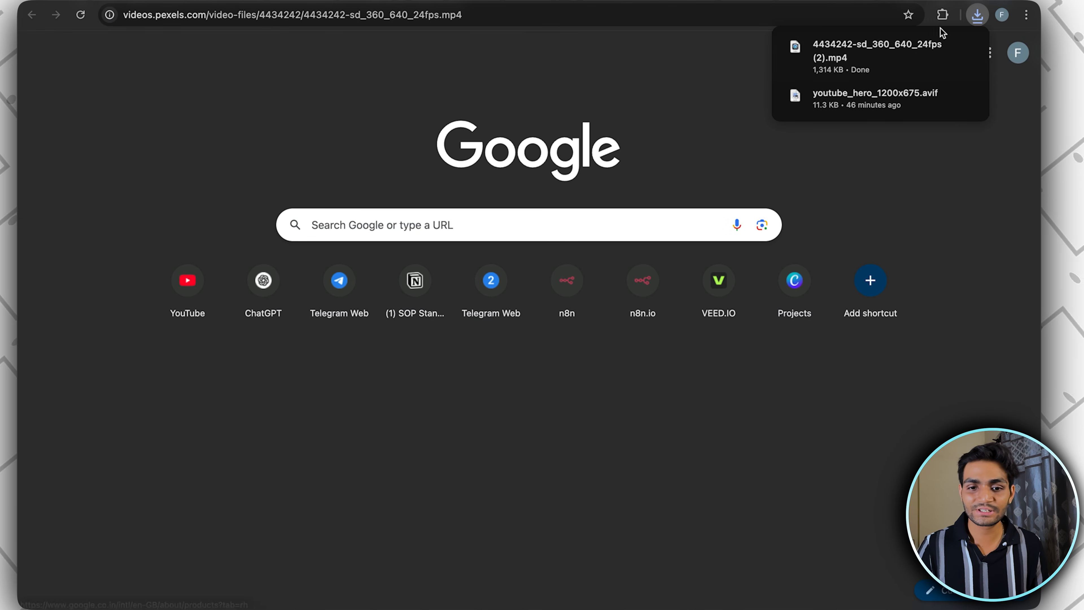
click(816, 64)
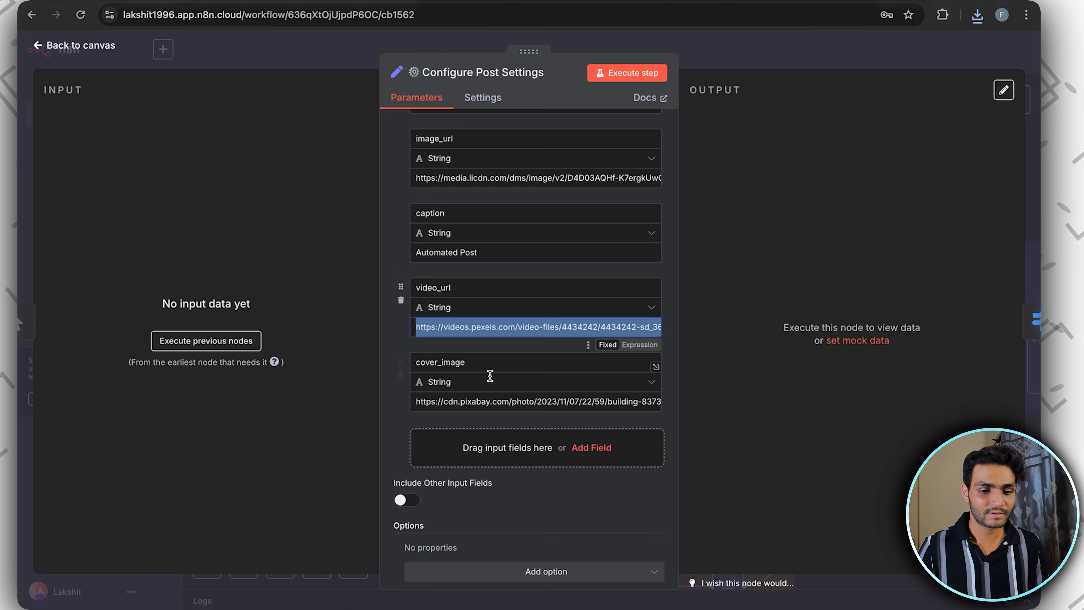
Open the cover_image URL in the browser to preview the picture, then return to the workflow canvas
double_click(546, 361)
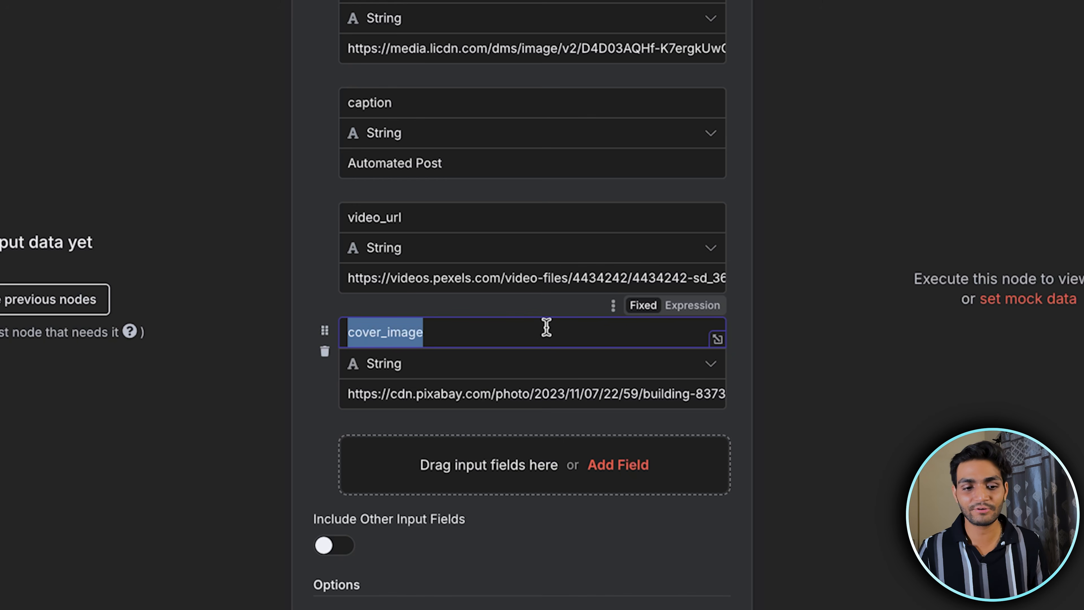
click(505, 400)
key(ctrl+a)
key(ctrl+v)
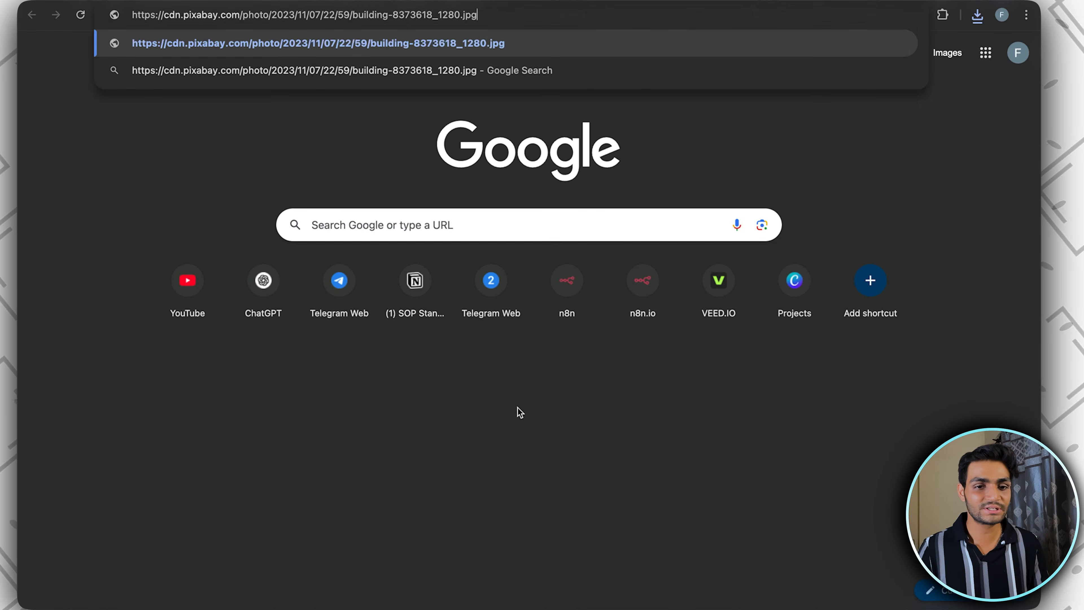
key(Return)
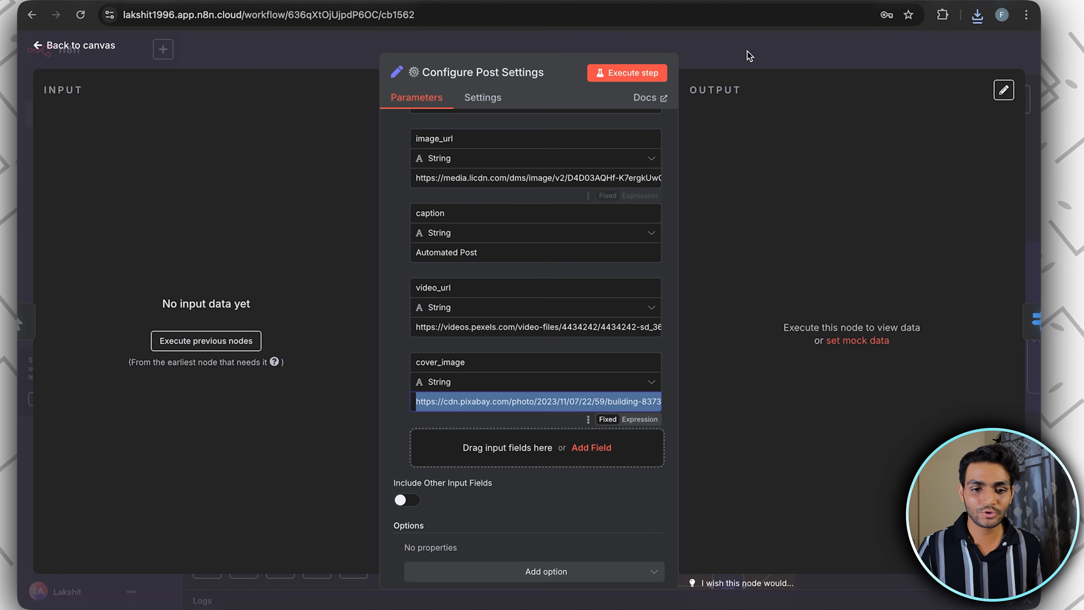
key(Escape)
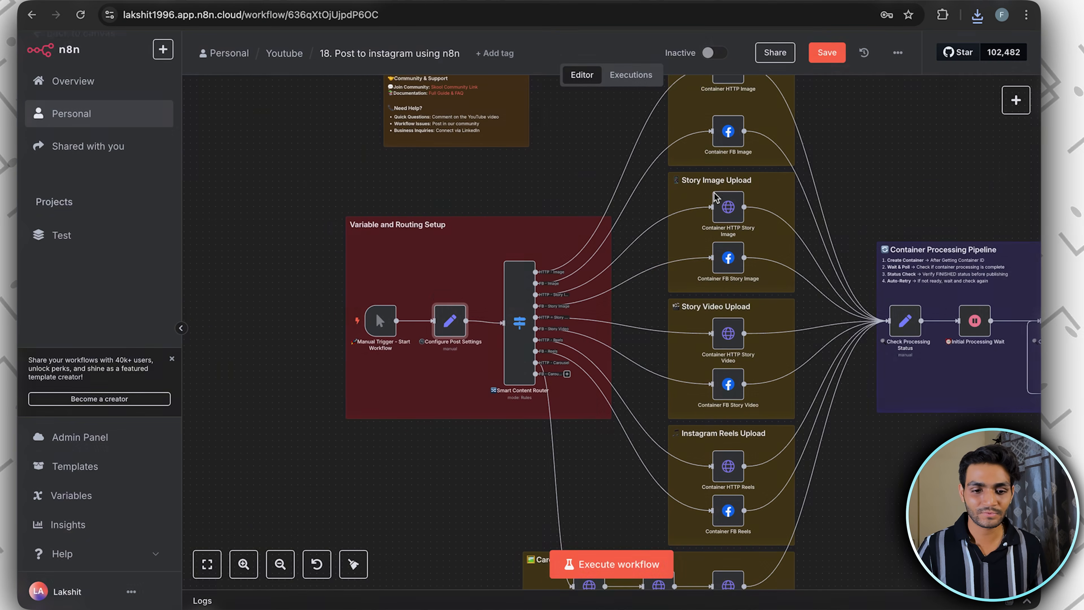
Check post_type in Configure Post Settings against the first routing rule and its output name in the Smart Content Router
double_click(415, 331)
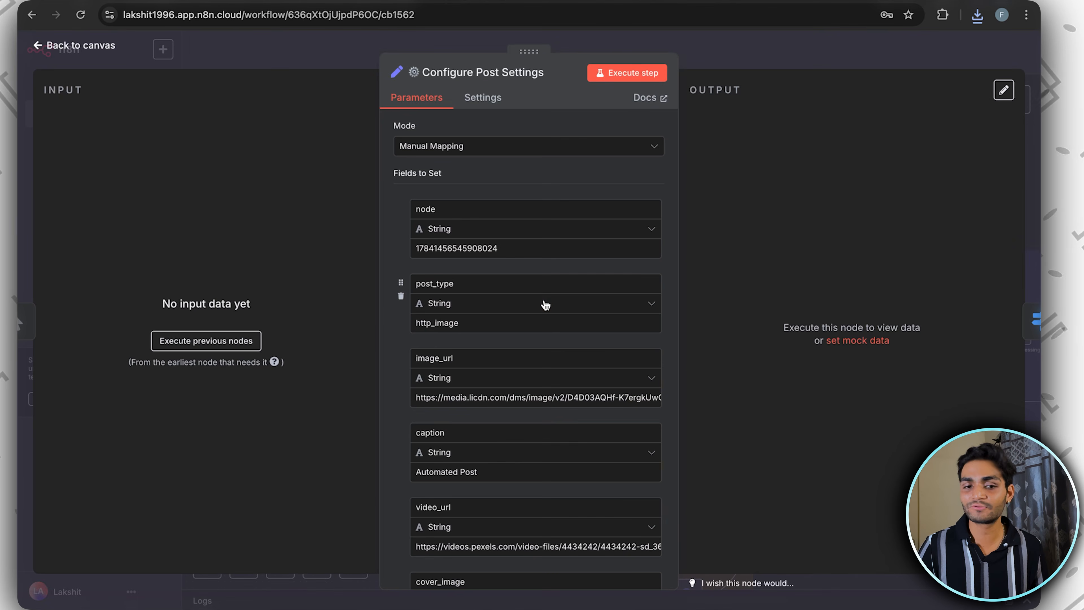
click(738, 60)
double_click(478, 324)
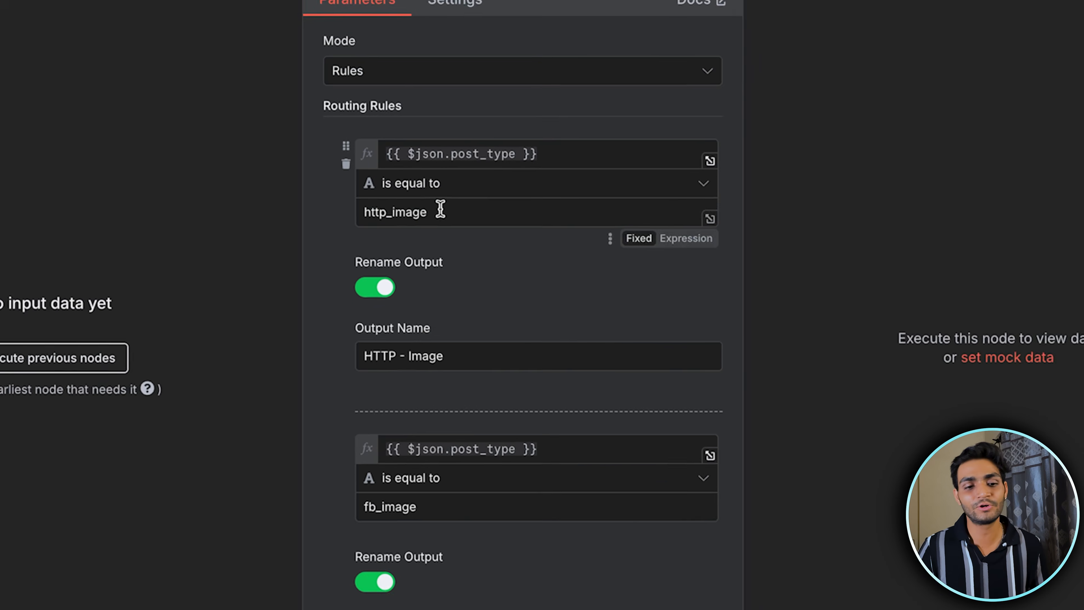
drag(478, 242, 390, 243)
drag(442, 366, 303, 366)
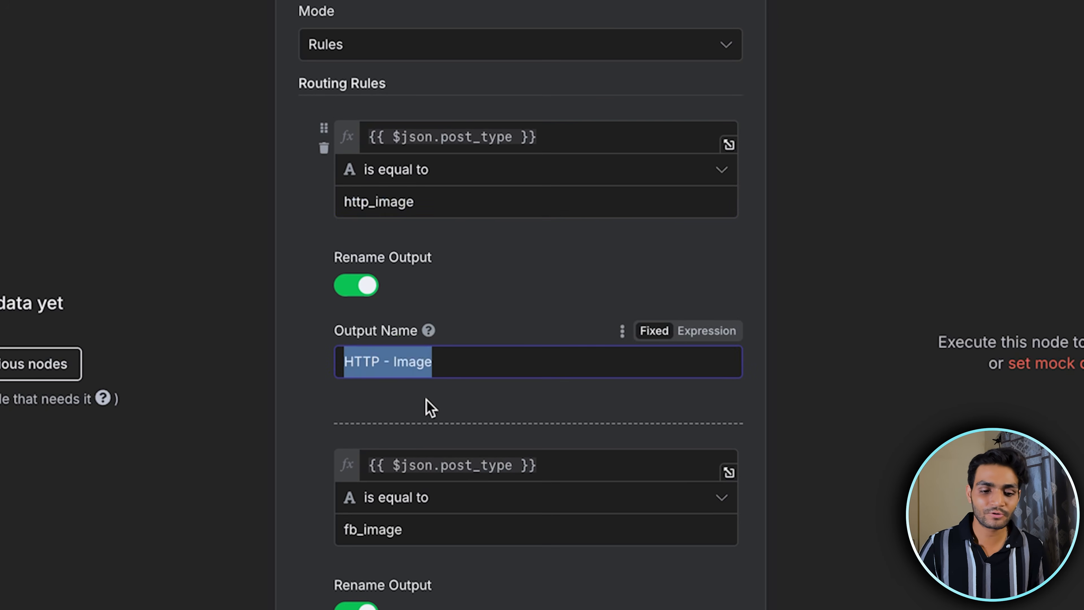
Compare the Smart Content Router's output names with the upload nodes in the Image Post Creation group
scroll(429, 408, down, 4)
drag(454, 352, 298, 361)
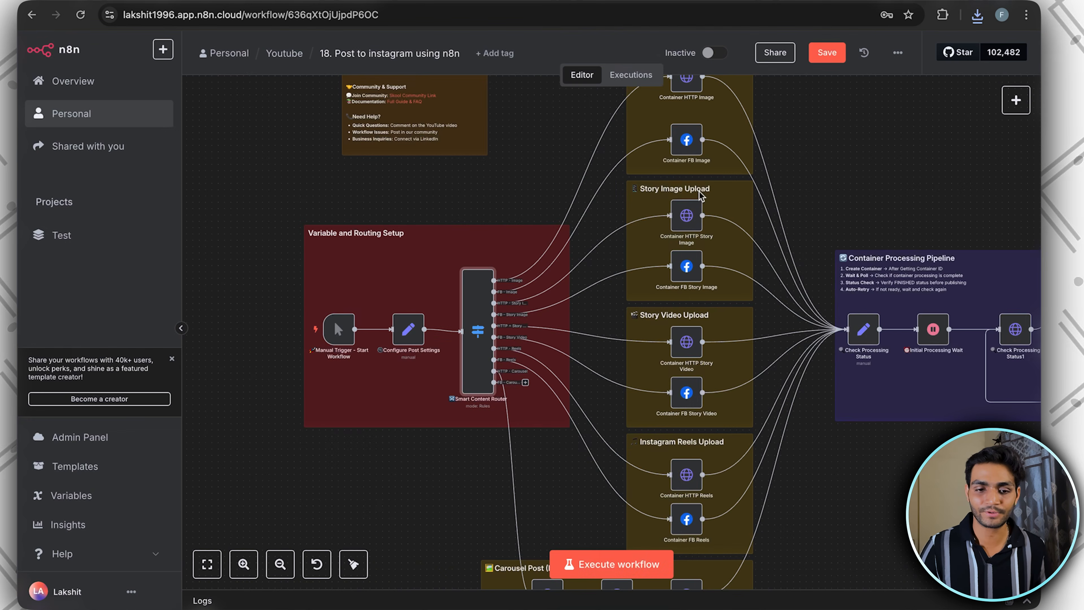
scroll(686, 245, up, 3)
scroll(686, 244, right, 3)
scroll(611, 209, up, 5)
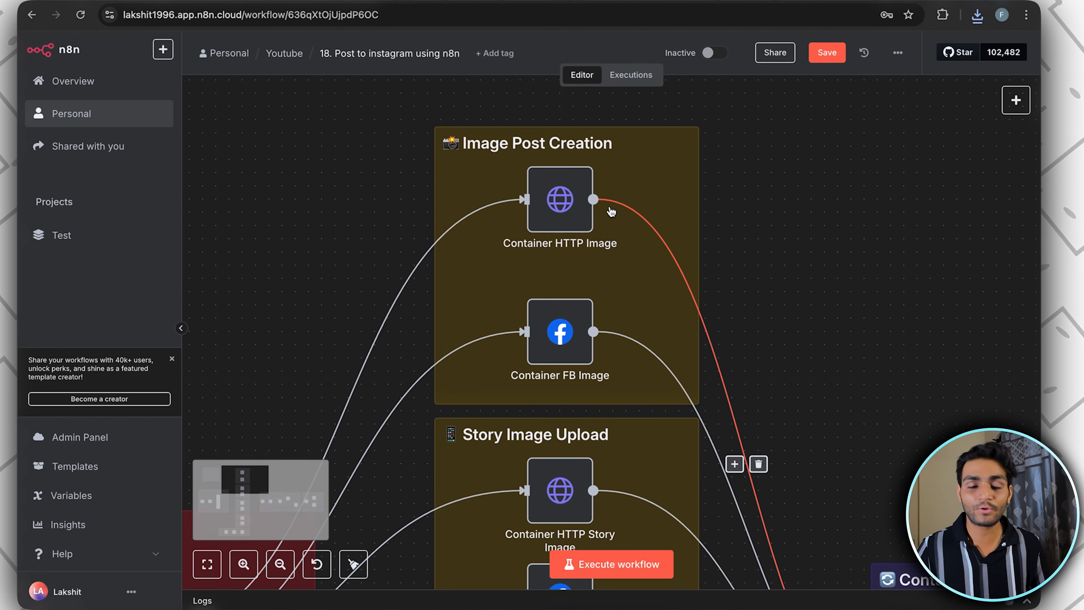
scroll(576, 248, down, 2)
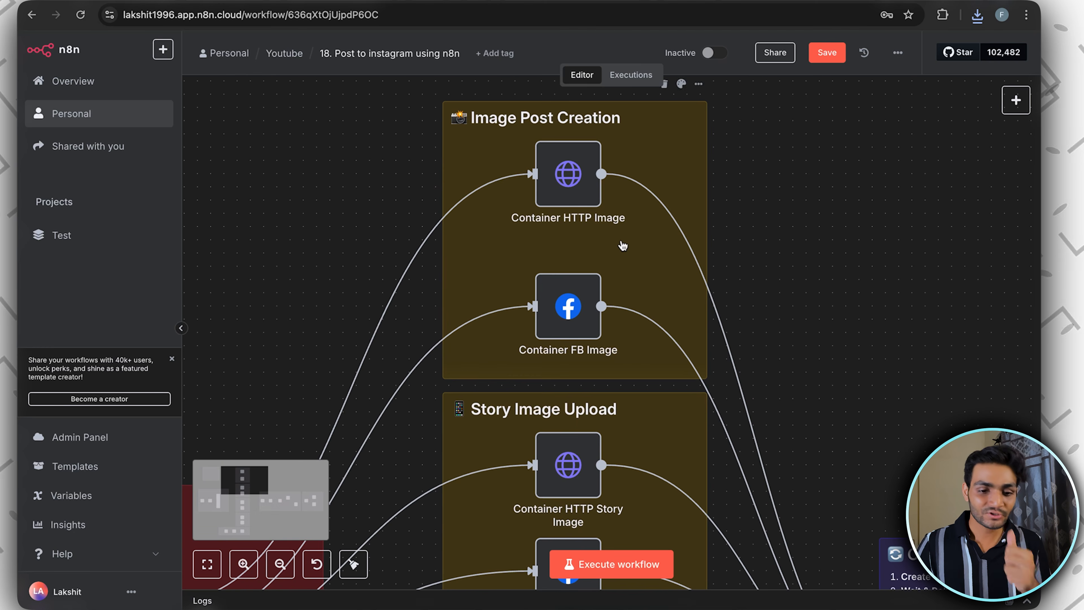
Create a Facebook Graph API credential for Container FB Image with the access token, naming it after the account handle plus n8n-integration-tutorial
double_click(567, 315)
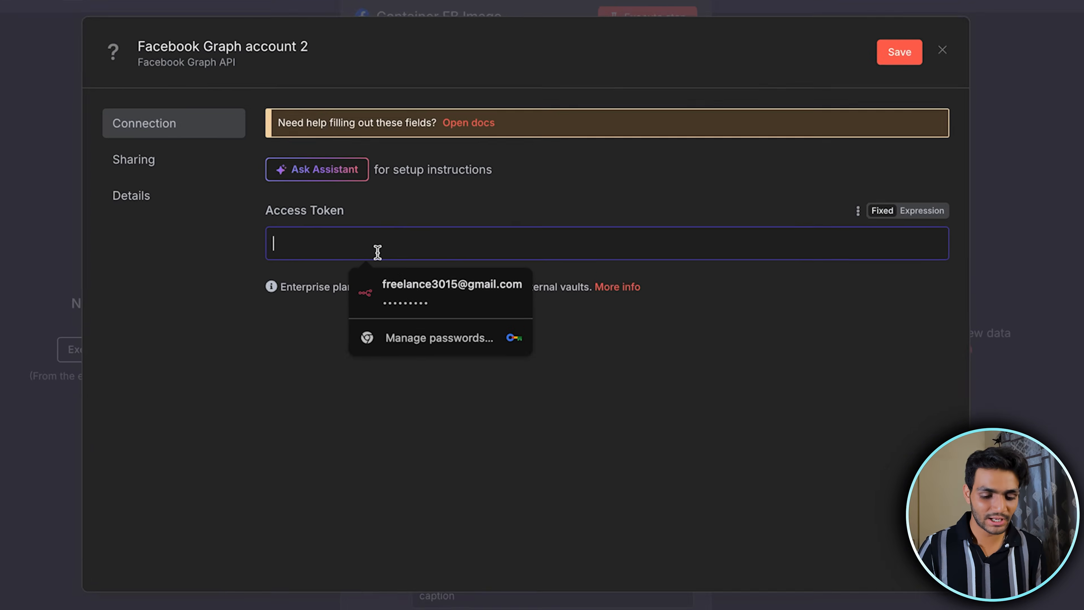
key(super+v)
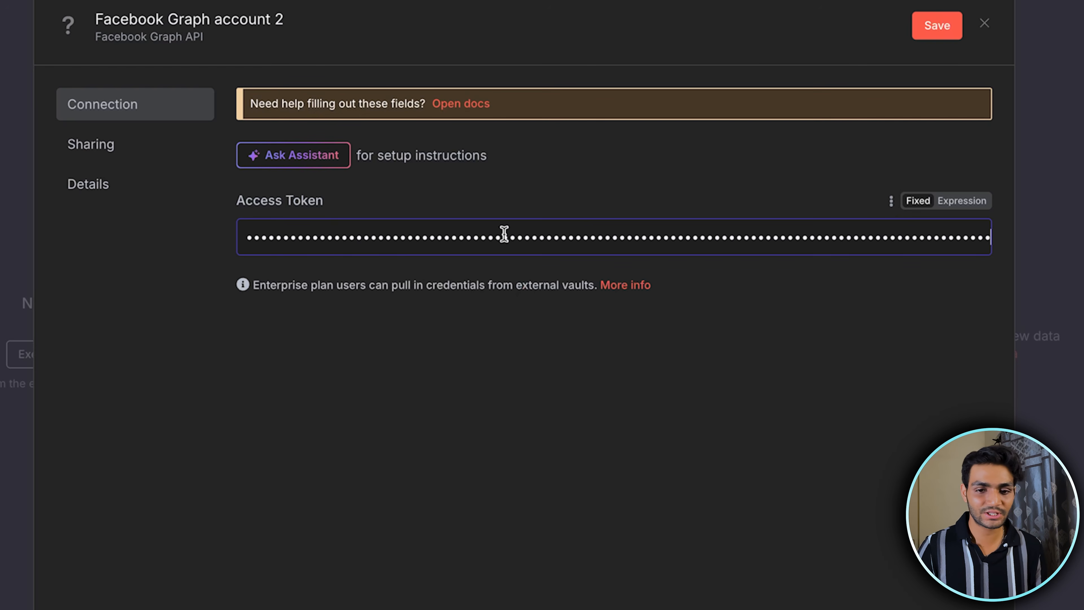
click(277, 15)
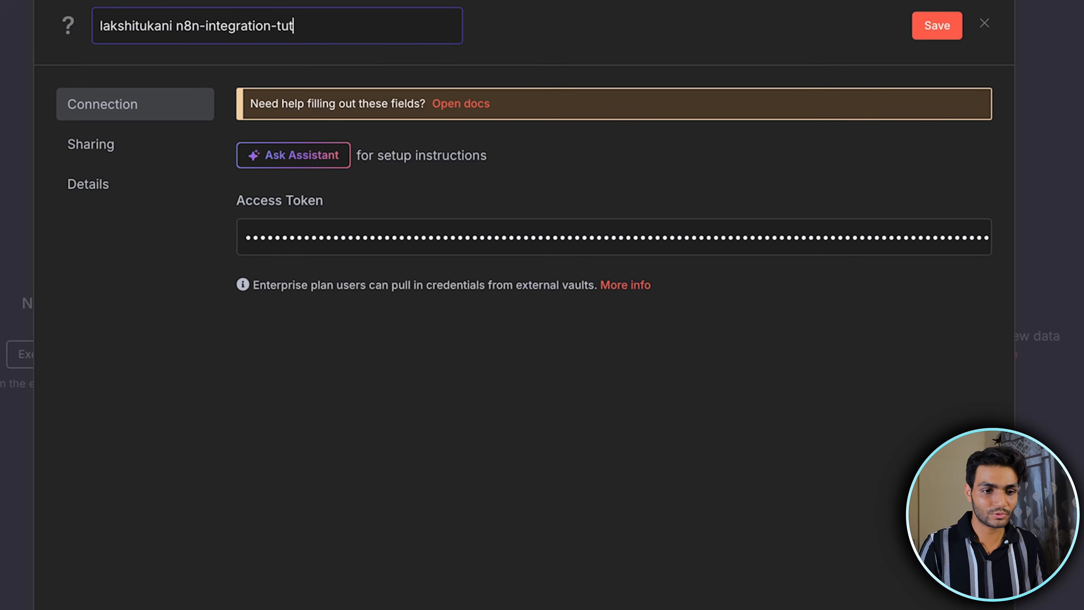
text(orial)
key(ctrl+a)
click(937, 26)
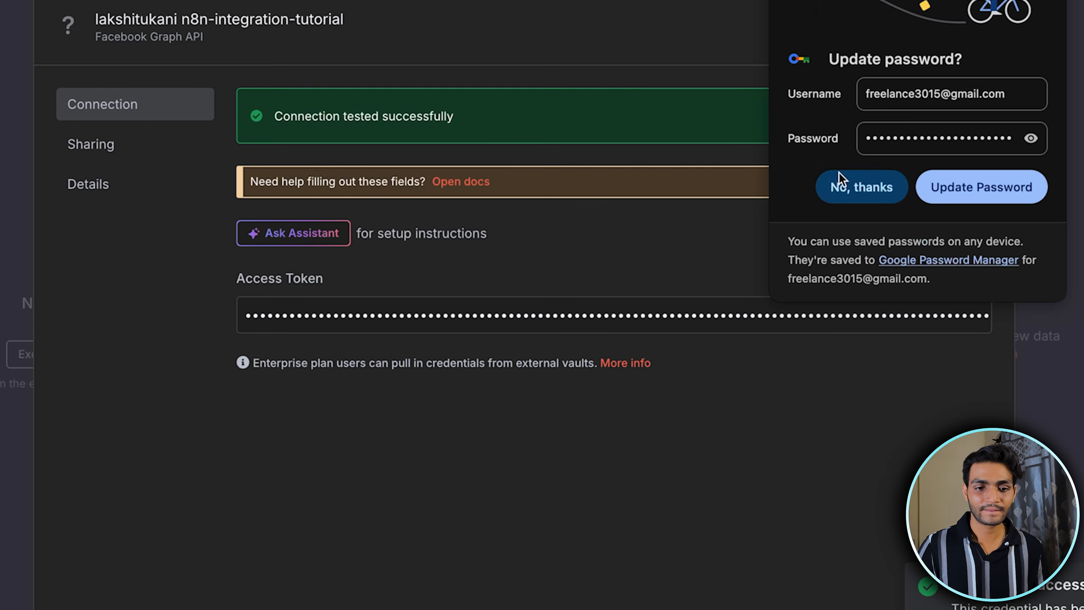
click(844, 182)
drag(450, 109, 311, 116)
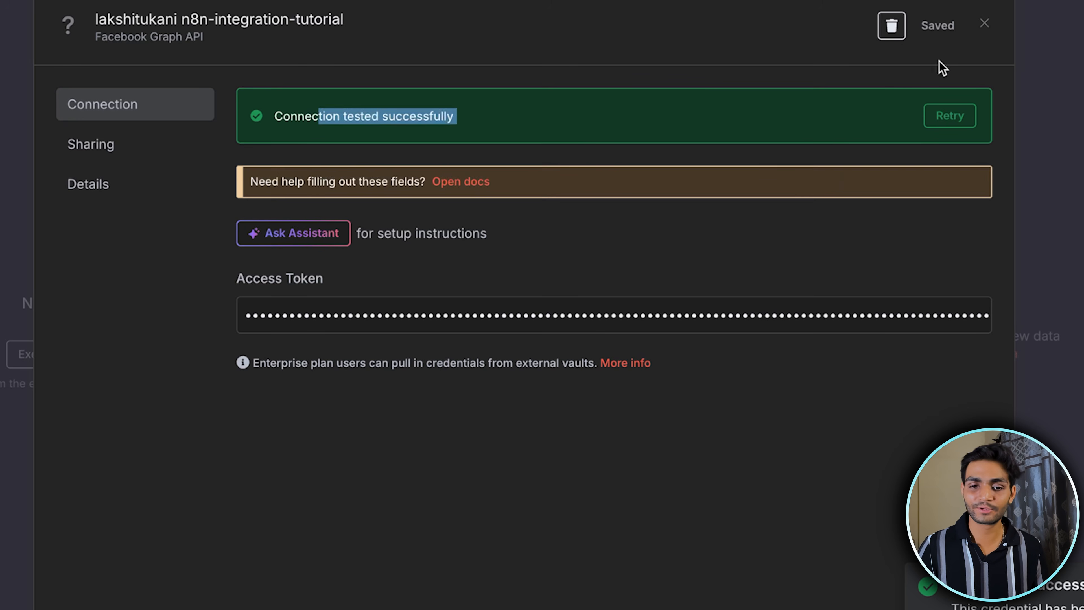
click(991, 29)
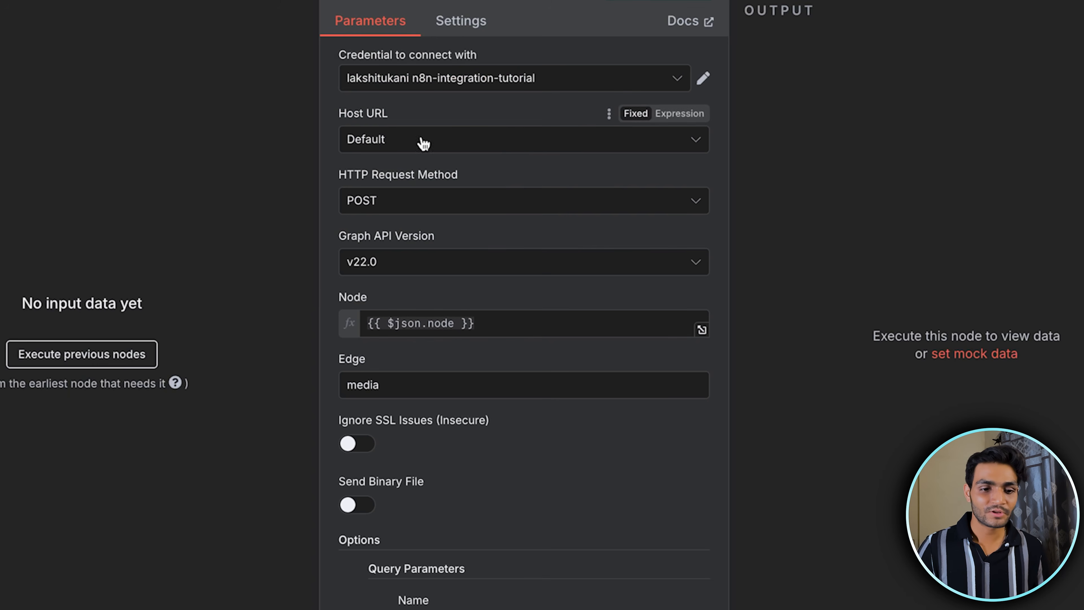
Review Container FB Image's request method, Graph API version options, node and edge settings, then return to the canvas
scroll(453, 140, down, 1)
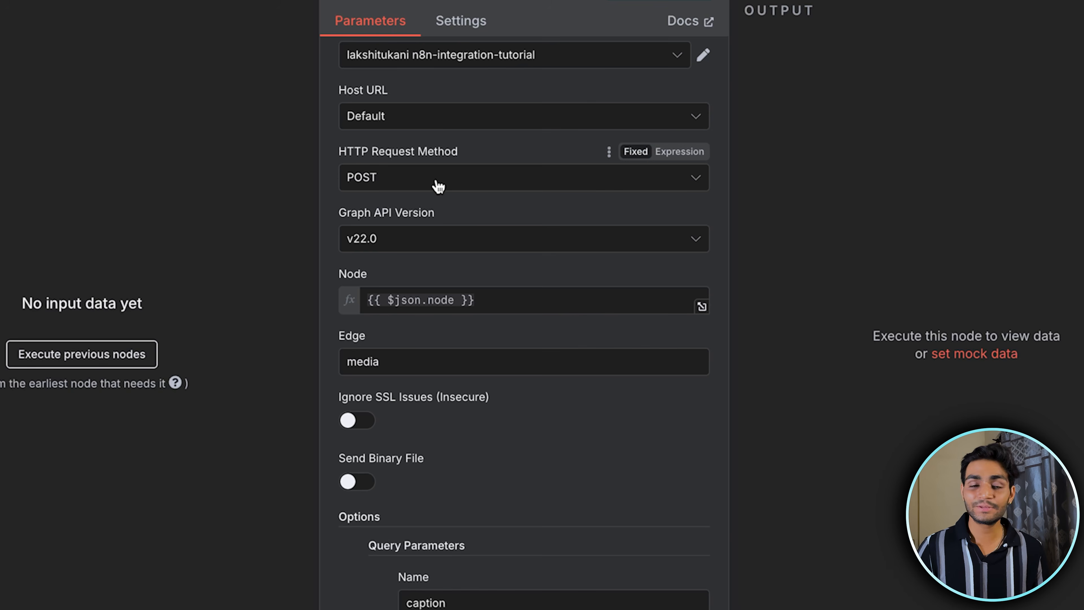
scroll(438, 187, down, 2)
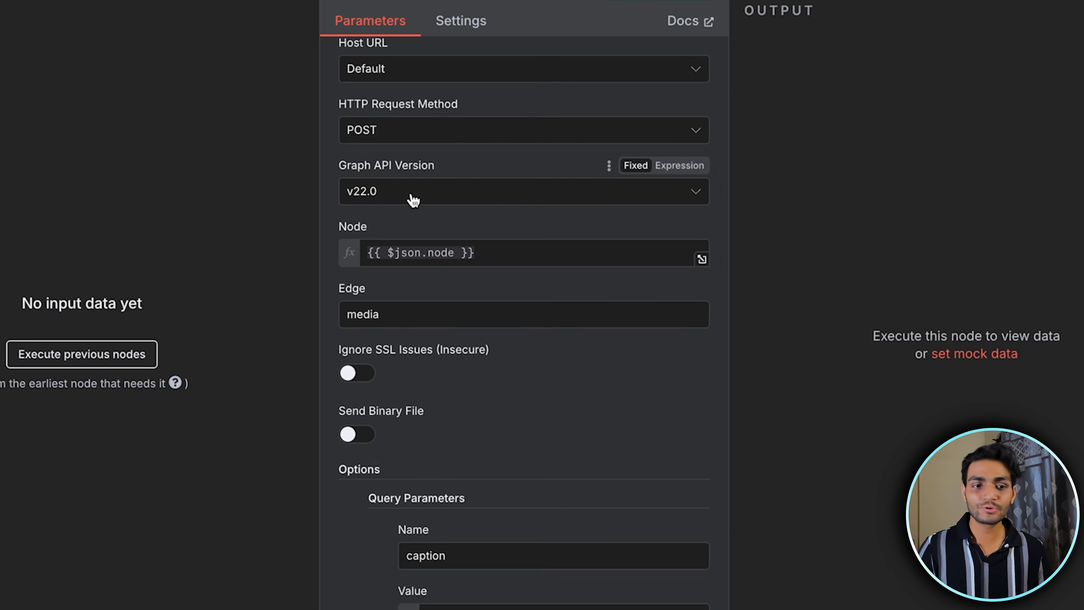
click(413, 199)
click(331, 184)
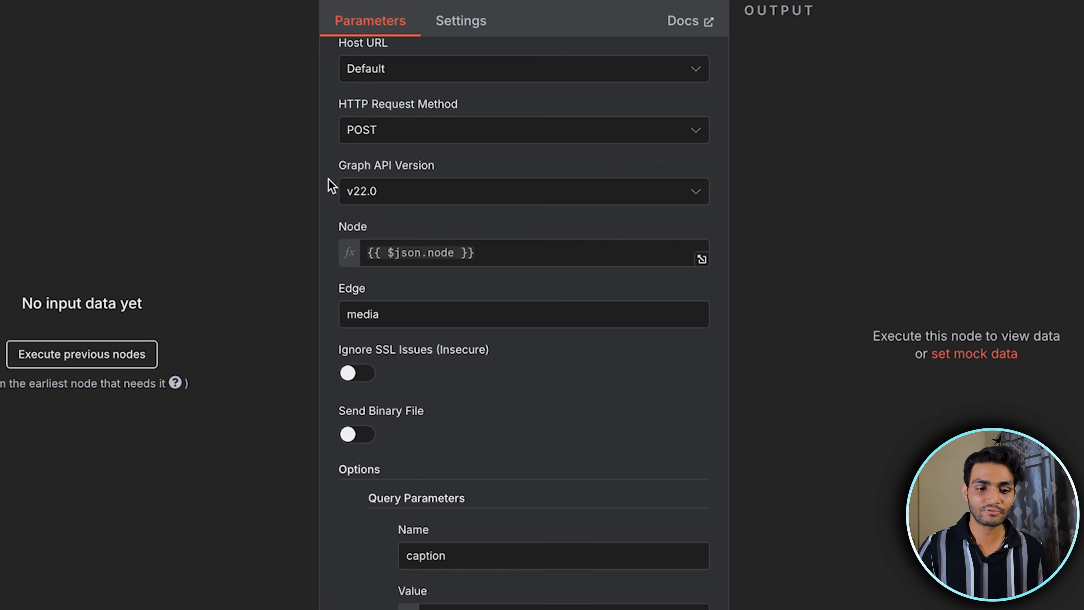
scroll(399, 186, down, 1)
click(512, 204)
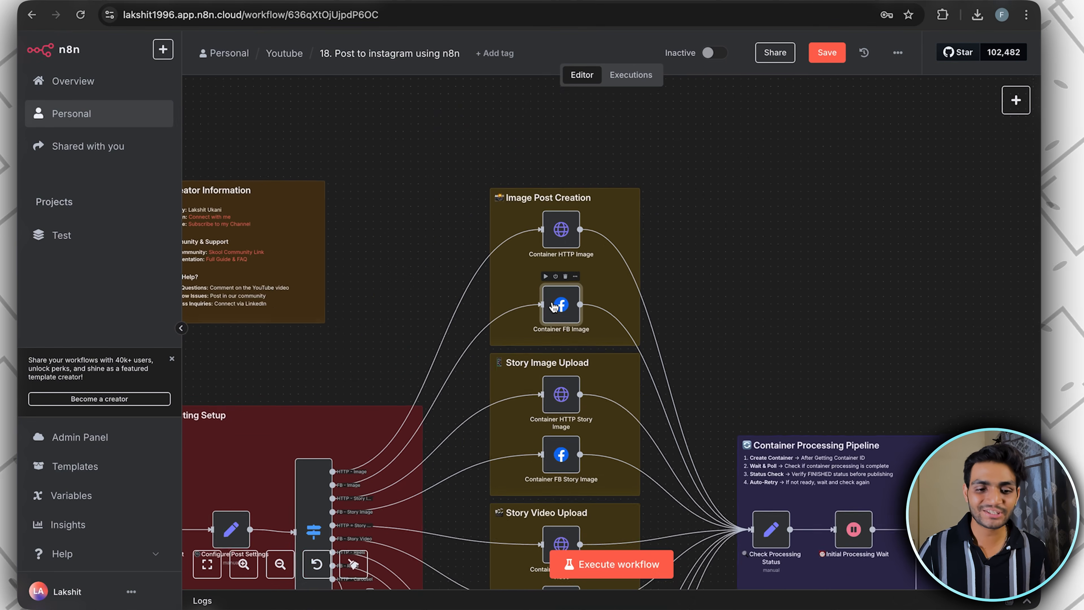
Set post_type to http_image in Configure Post Settings and execute that node
scroll(553, 306, down, 3)
double_click(409, 337)
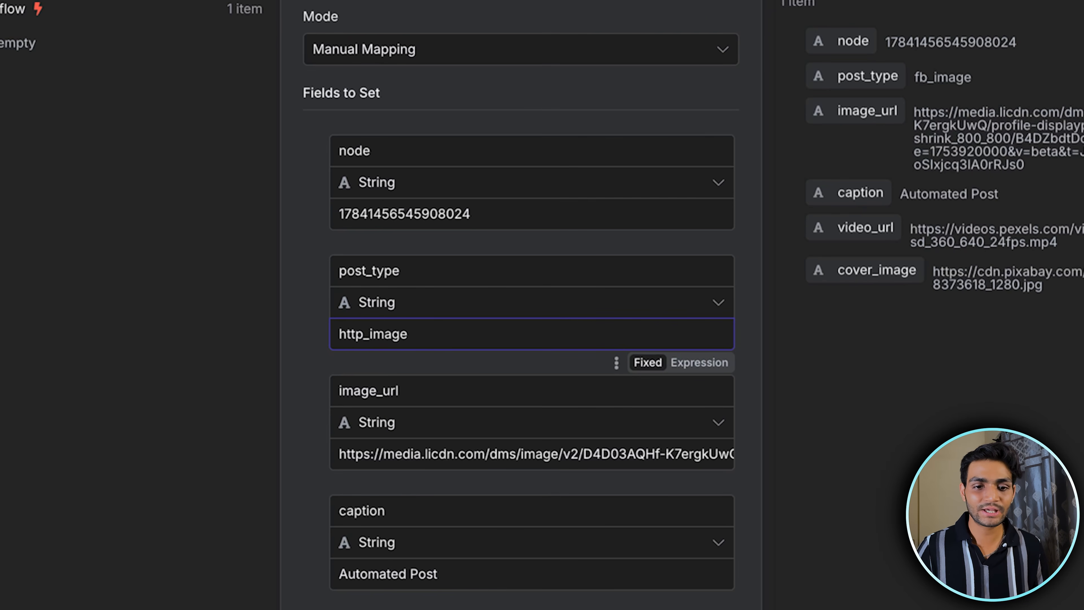
click(648, 40)
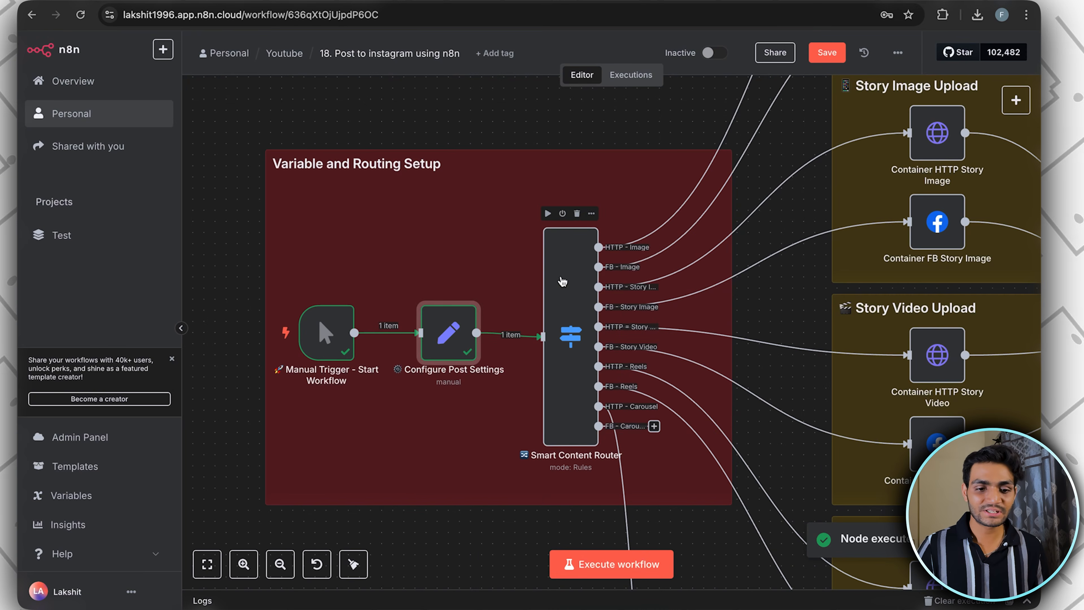
Execute the Smart Content Router and follow its HTTP - Image output to the Image Post Creation group
double_click(564, 313)
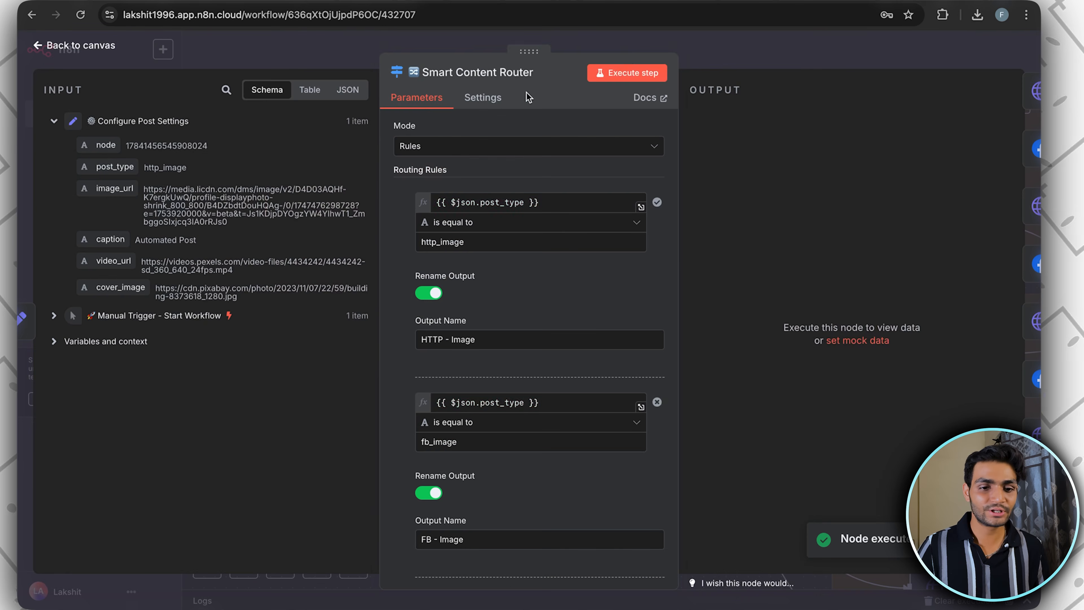
click(638, 74)
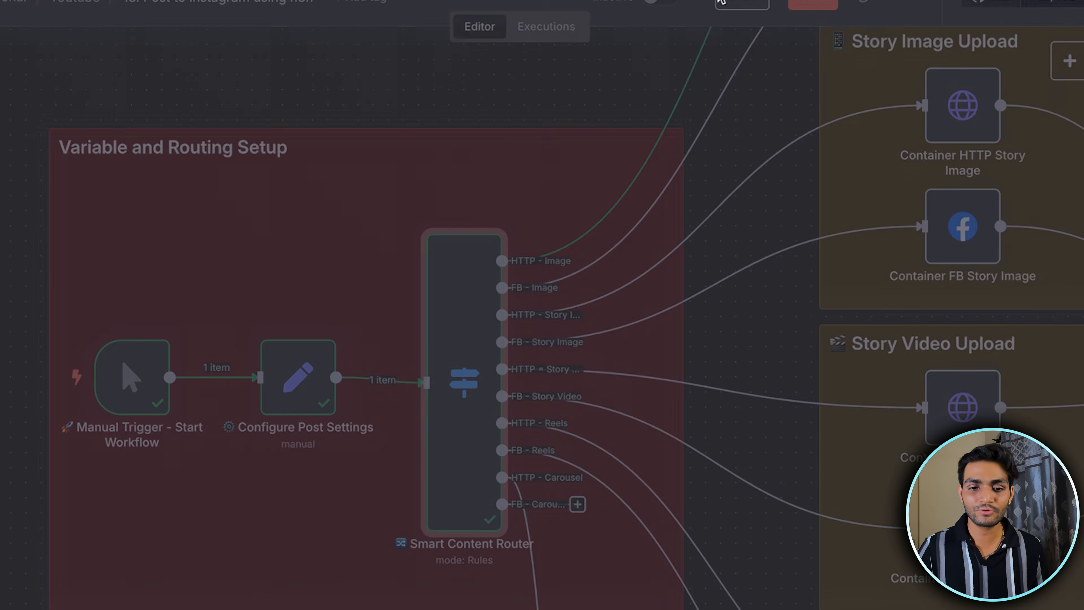
scroll(681, 196, up, 10)
scroll(681, 197, right, 6)
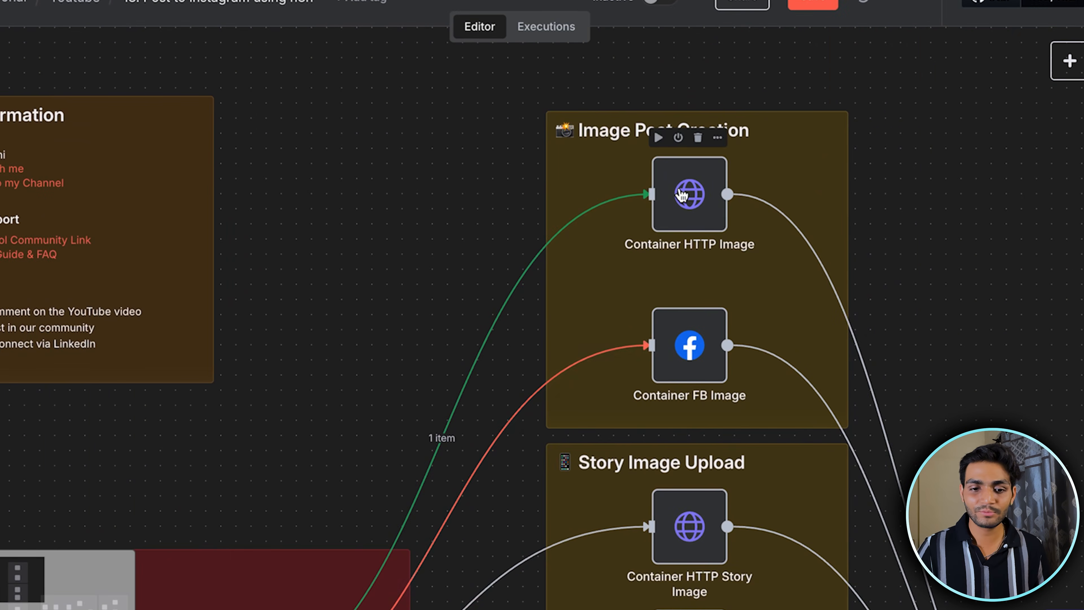
Open Container HTTP Image and examine the parts of its Graph API URL expression, including the node variable and the media edge
double_click(679, 197)
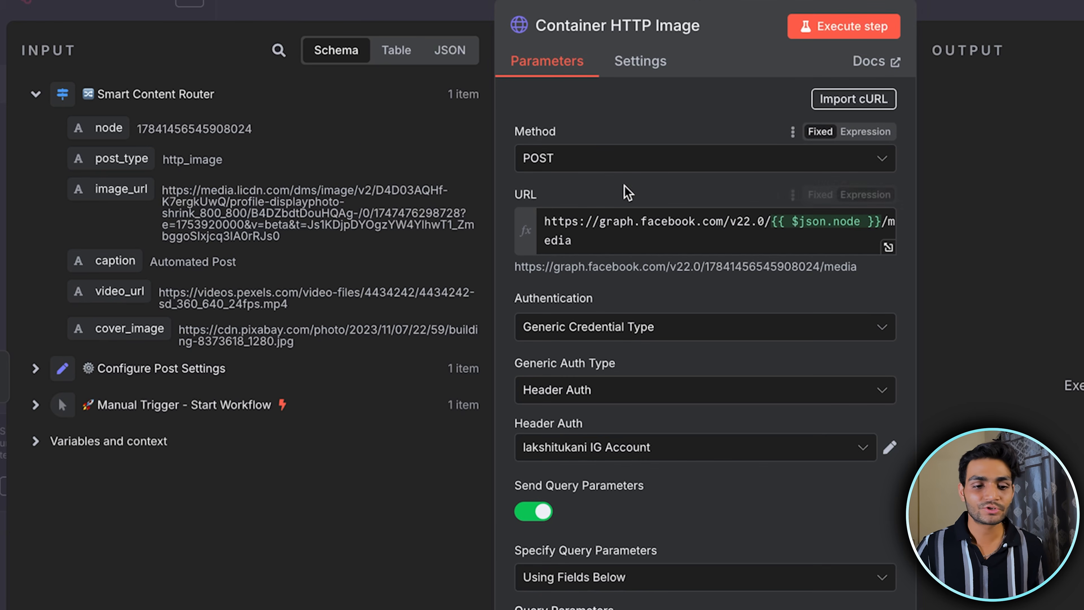
scroll(659, 162, down, 1)
triple_click(579, 183)
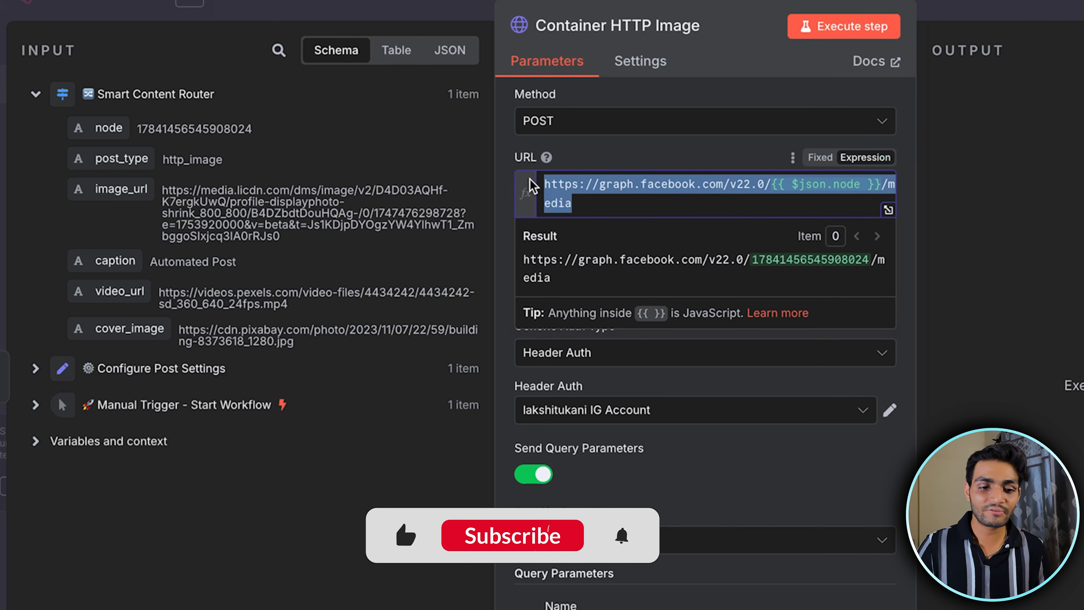
click(642, 209)
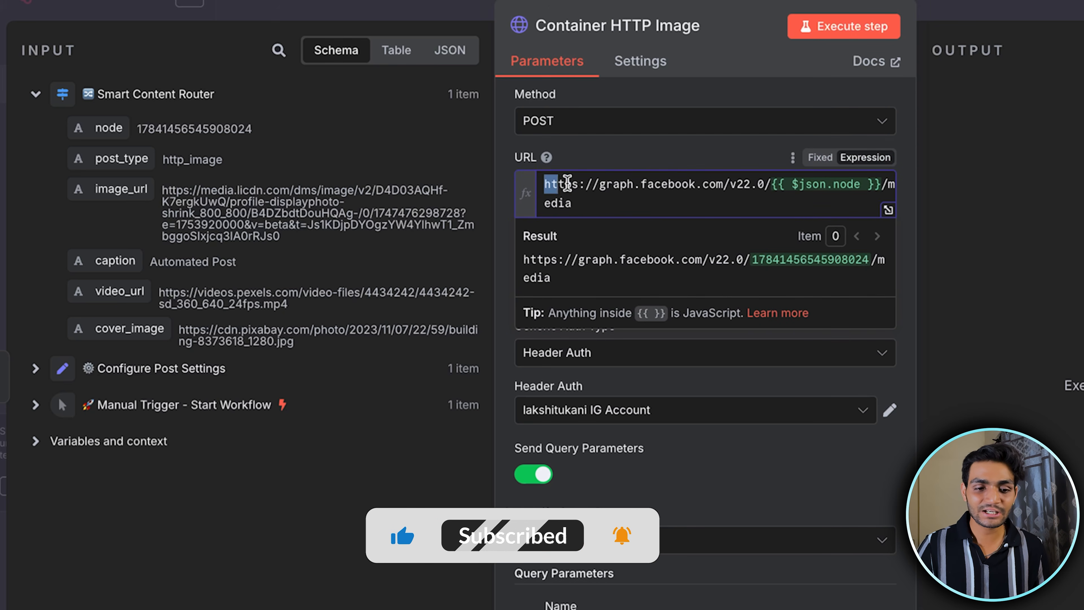
drag(544, 184, 730, 185)
click(774, 188)
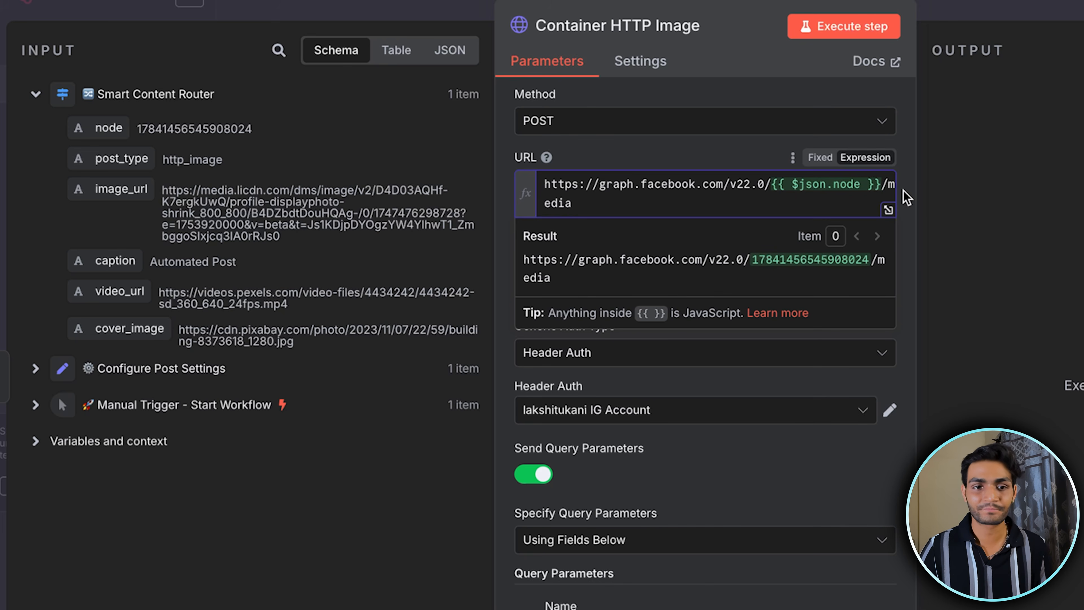
click(888, 210)
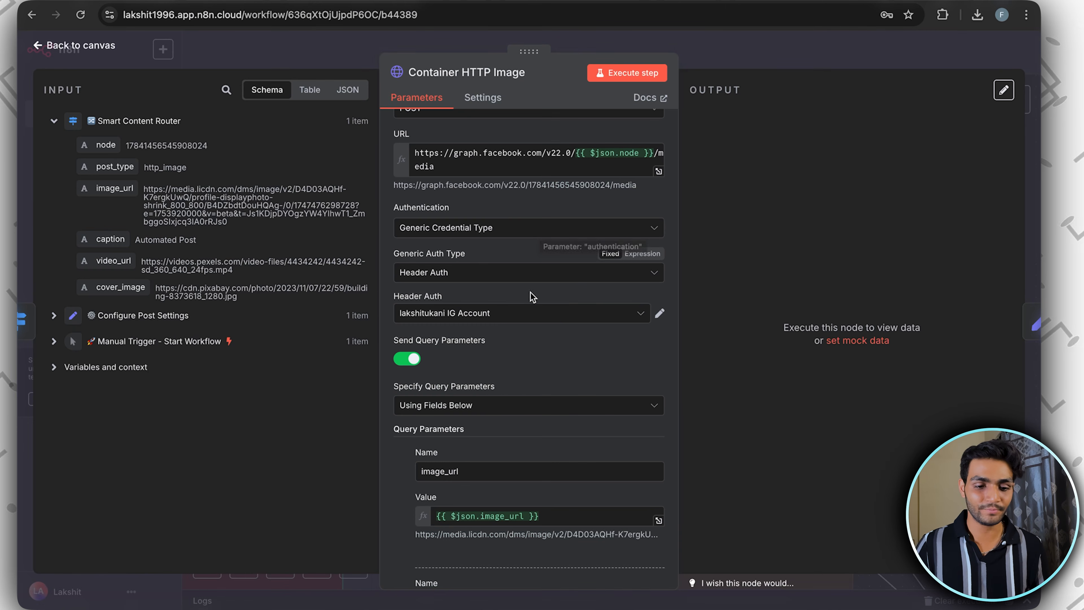
Check the authentication options, generic auth types and available Header Auth credentials in Container HTTP Image
scroll(508, 277, down, 2)
scroll(500, 213, up, 1)
click(498, 203)
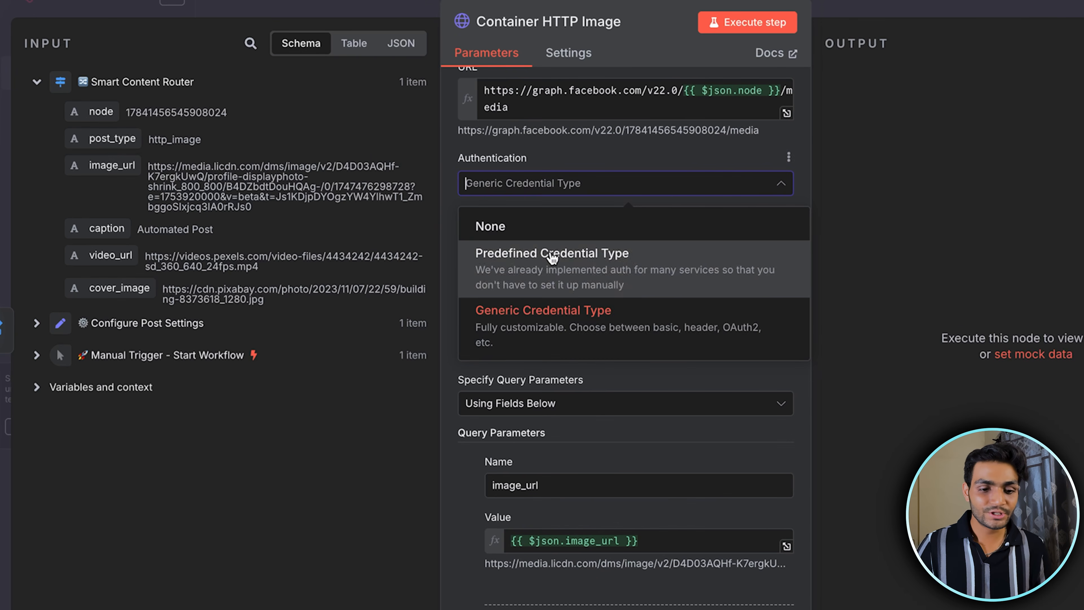
click(640, 373)
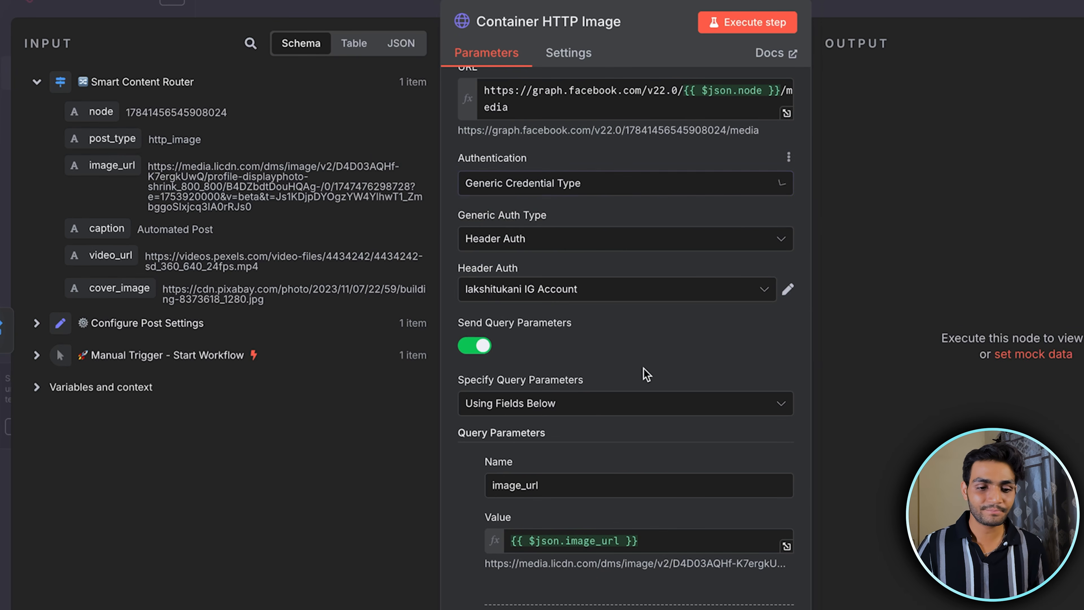
click(553, 243)
click(562, 405)
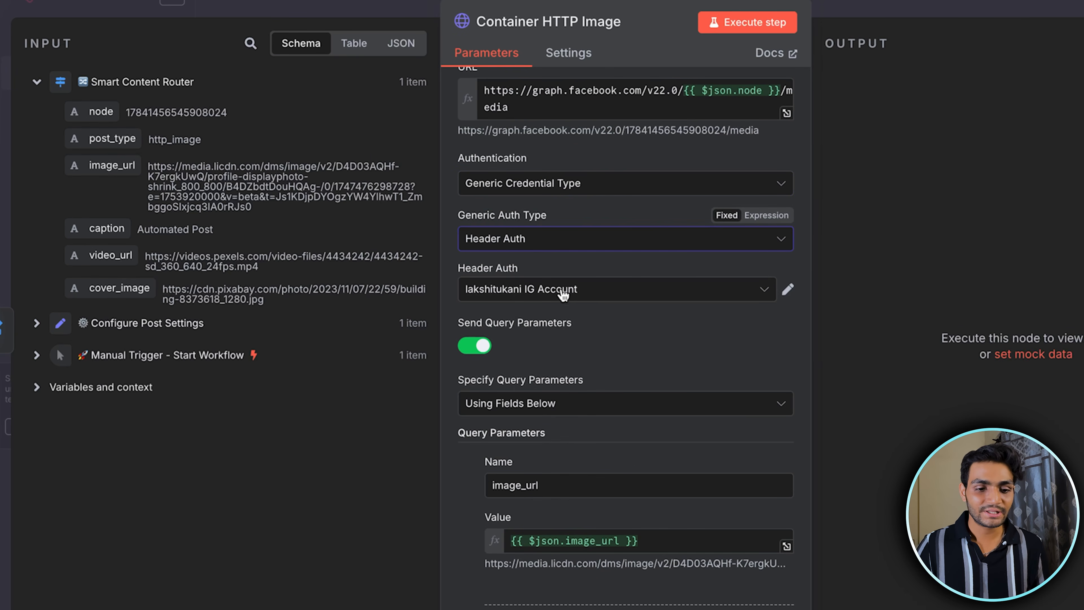
click(606, 302)
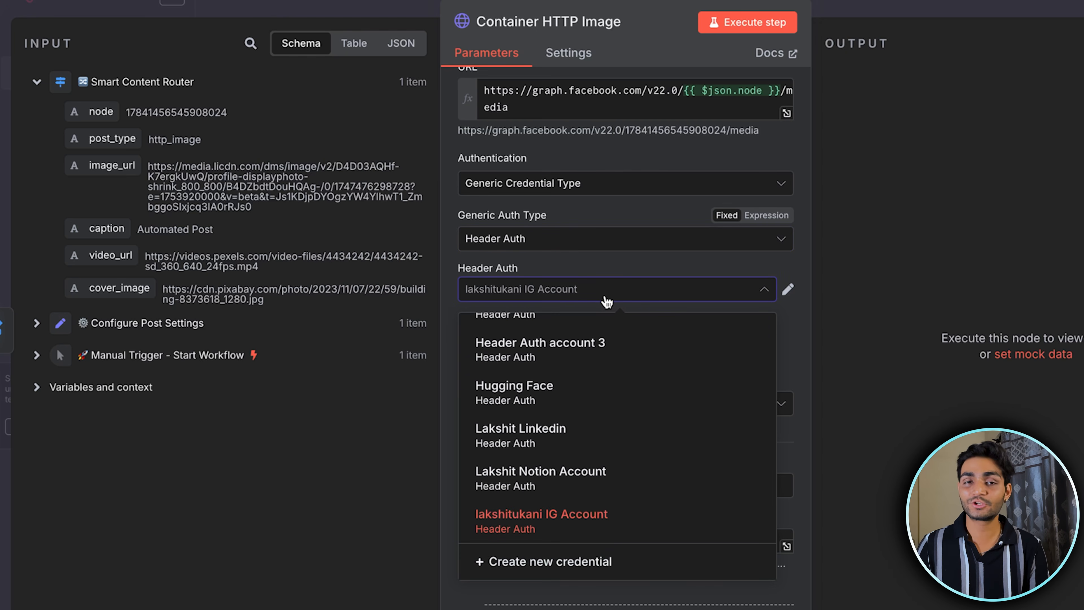
click(614, 270)
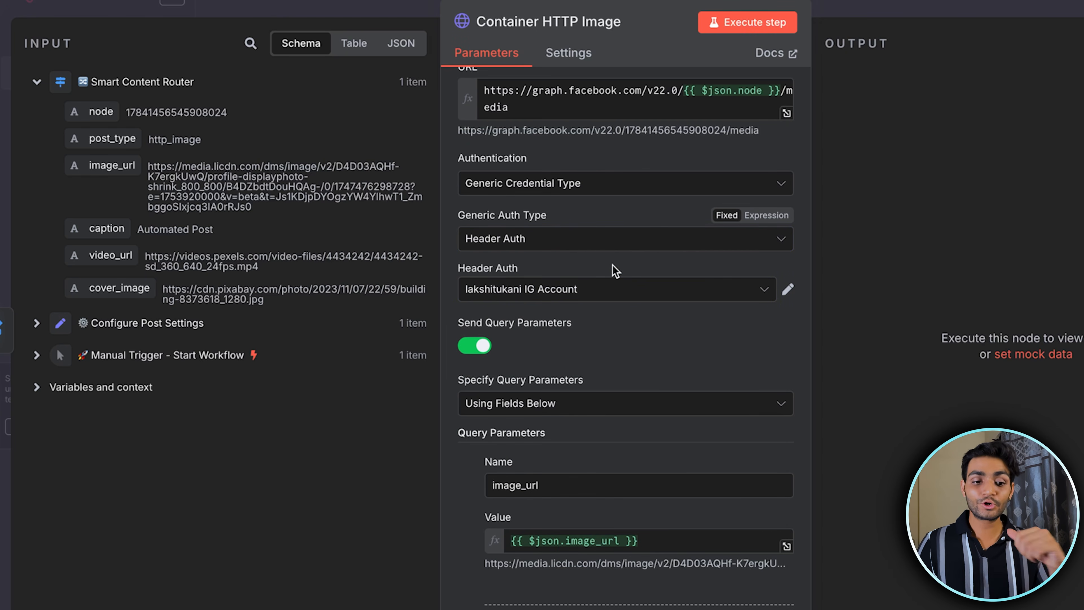
Try sending headers from Container HTTP Image by adding an Authorization header parameter whose value starts with Bearer
scroll(614, 271, down, 10)
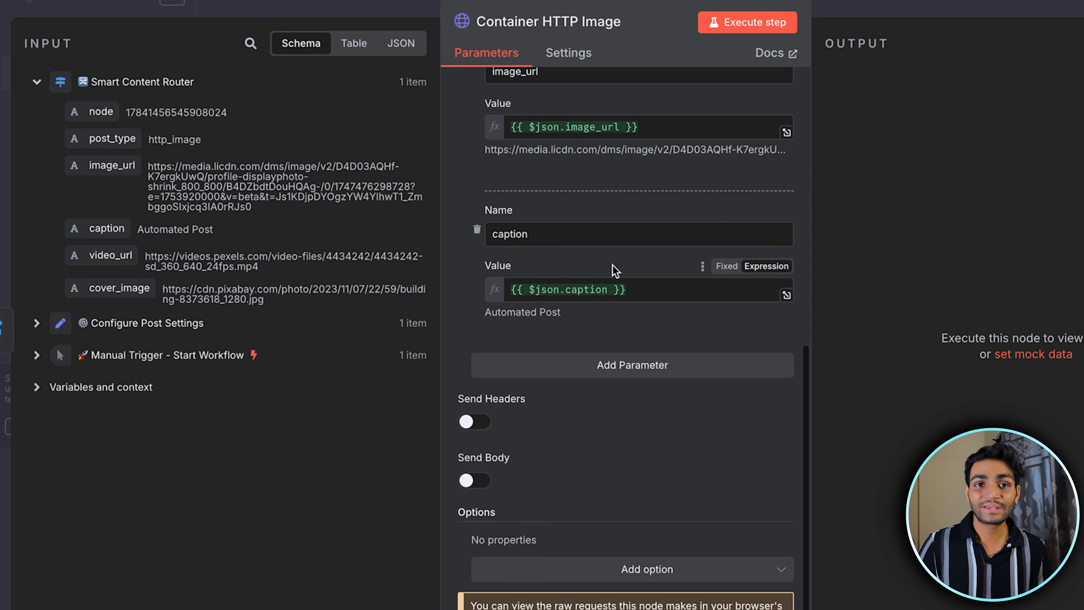
click(467, 421)
scroll(542, 442, down, 4)
click(545, 376)
text(Authorization)
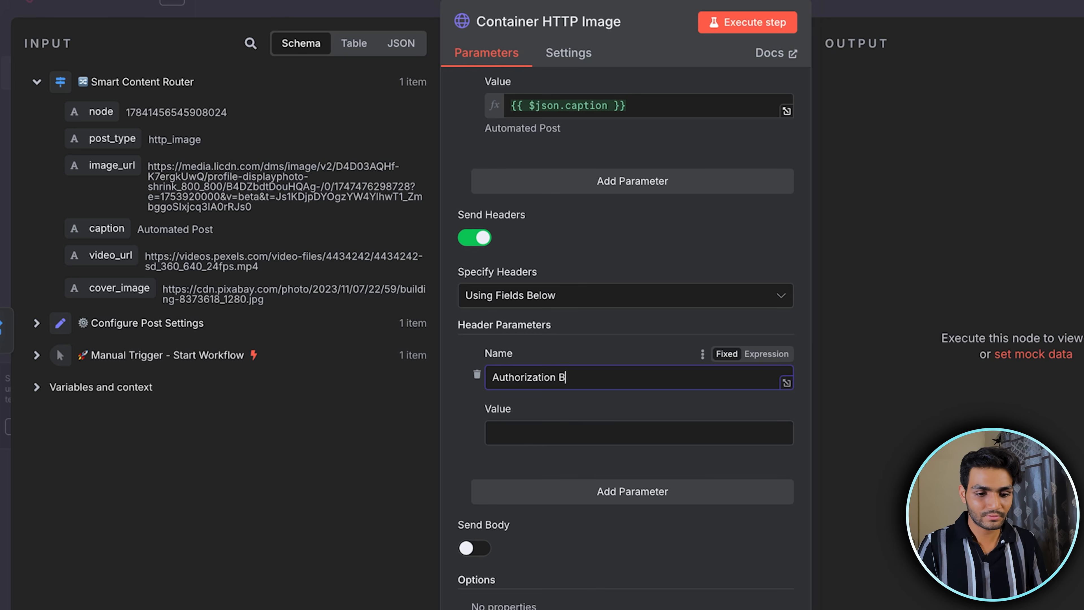
click(547, 440)
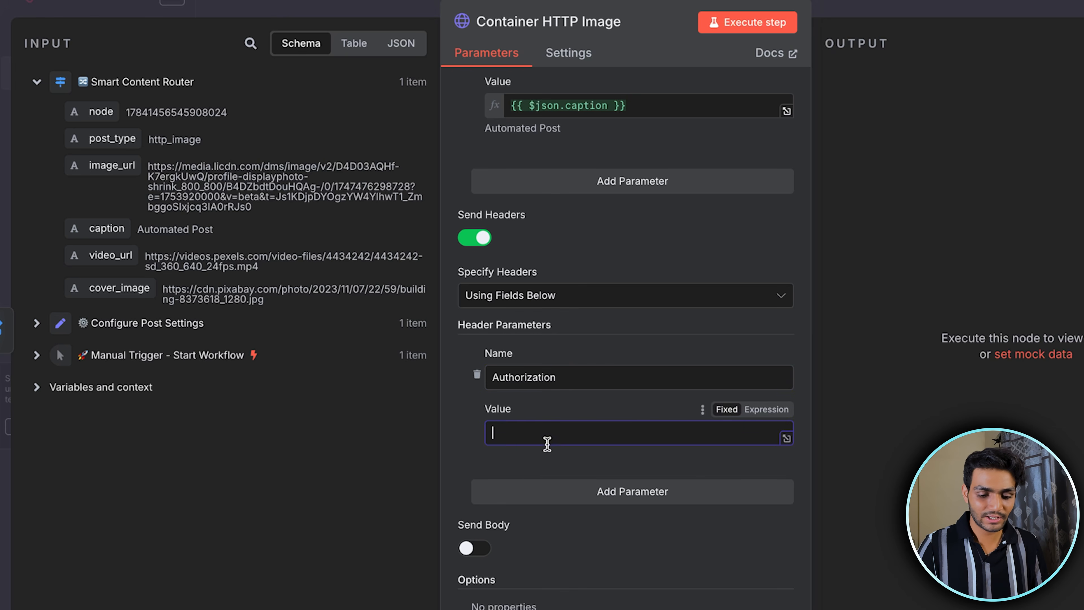
text(Bearer)
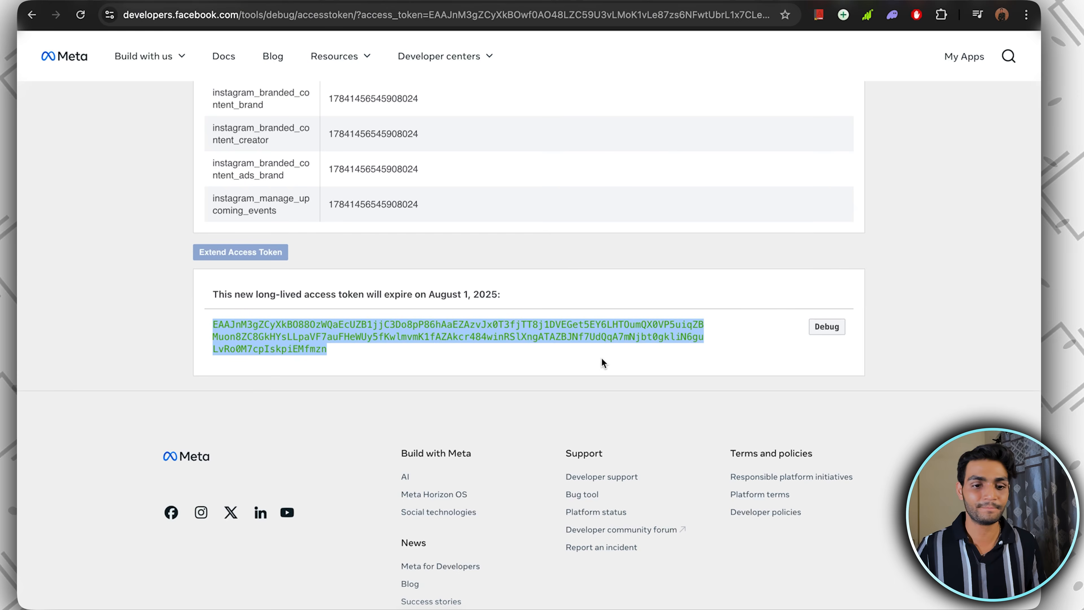
Copy the long-lived access token from Meta's token debugger into the Authorization header value, then switch off Send Headers
drag(213, 325, 329, 350)
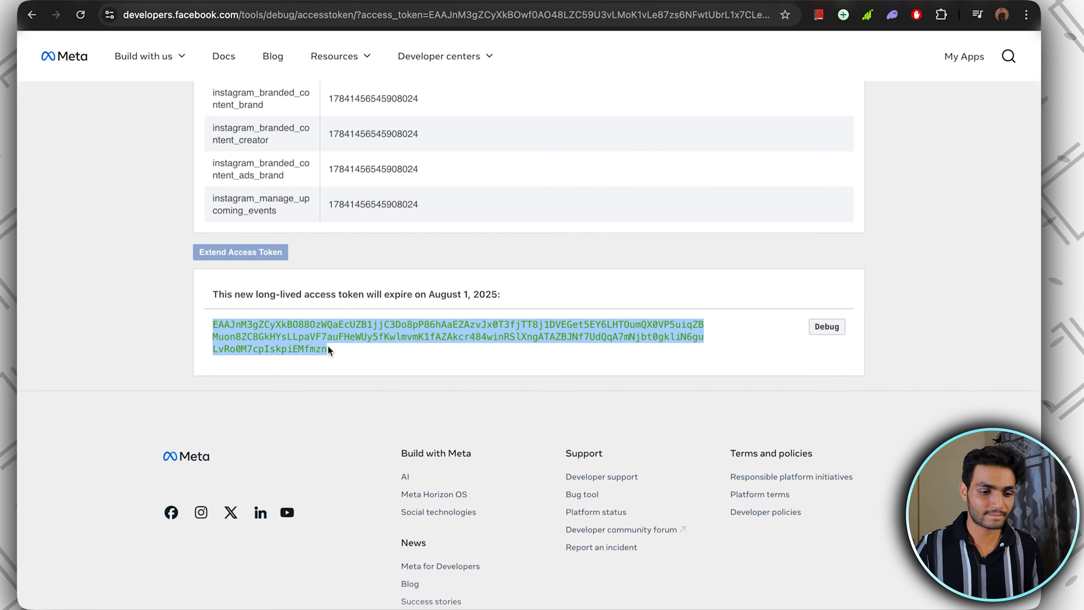
click(518, 401)
key(super+v)
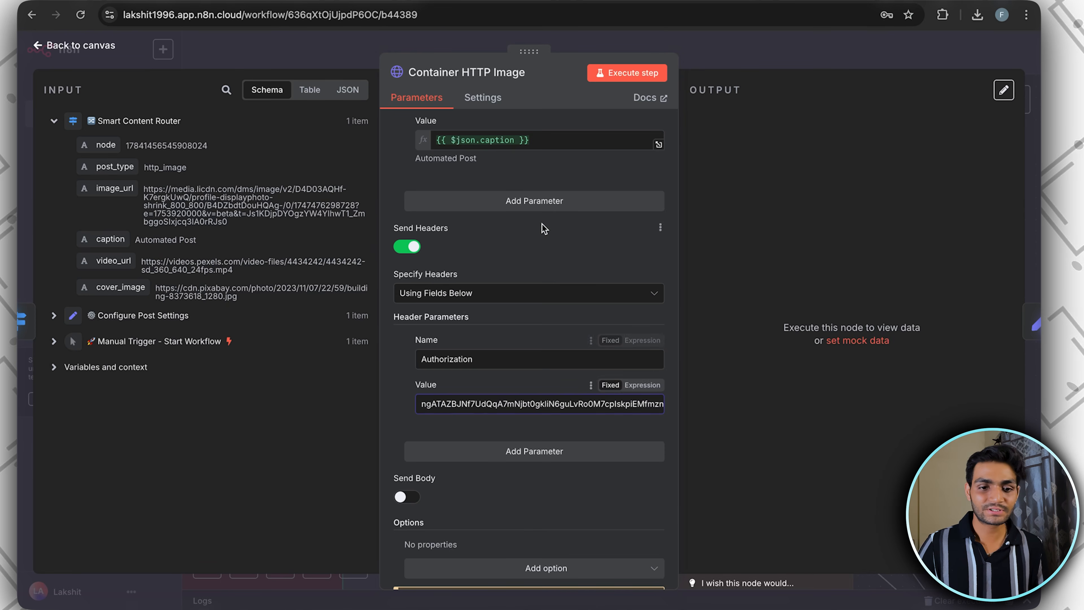
scroll(544, 228, up, 2)
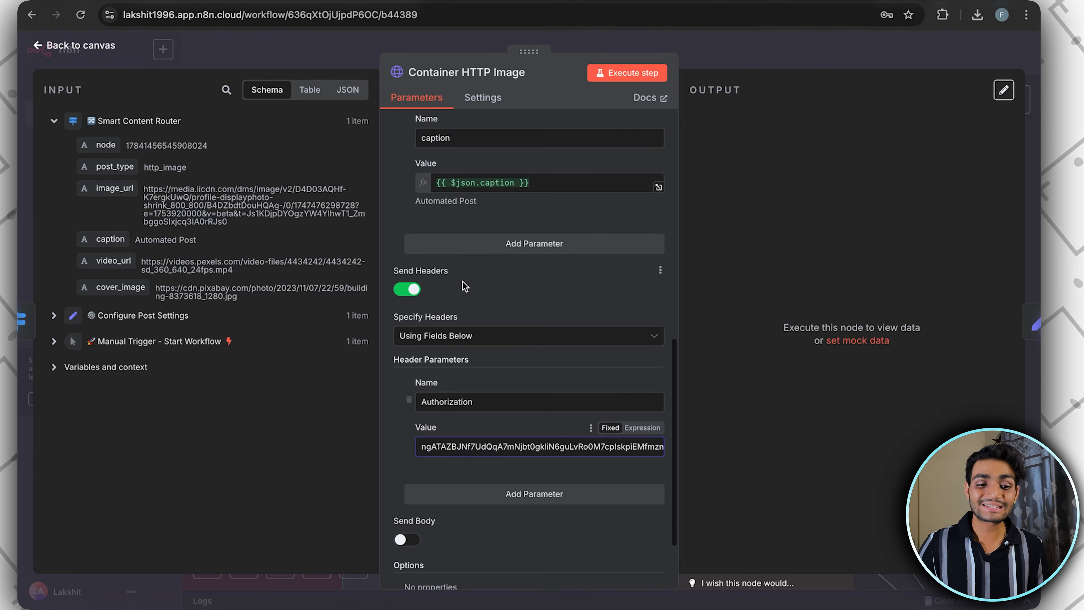
click(414, 320)
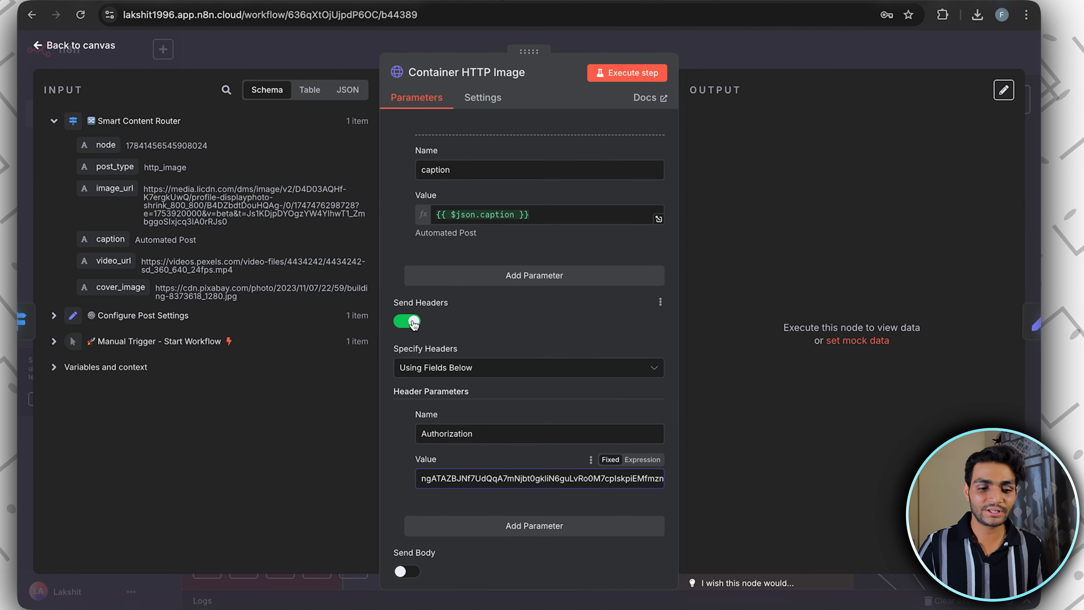
Create a Header Auth credential for Container HTTP Image named Authorization, with Bearer plus the long-lived access token as its value, and save it
scroll(459, 301, up, 5)
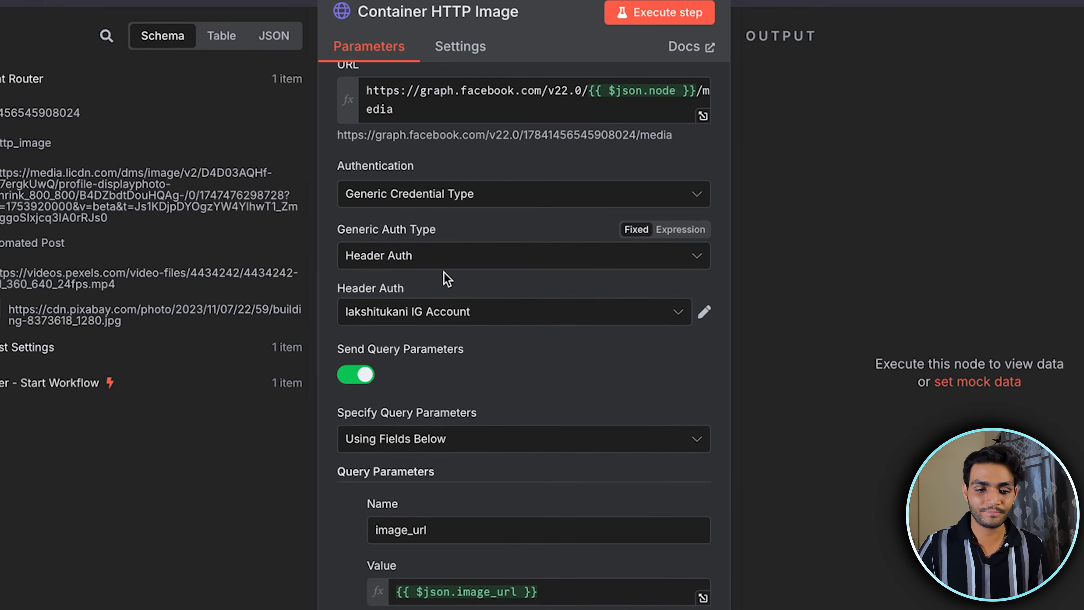
click(530, 292)
click(469, 607)
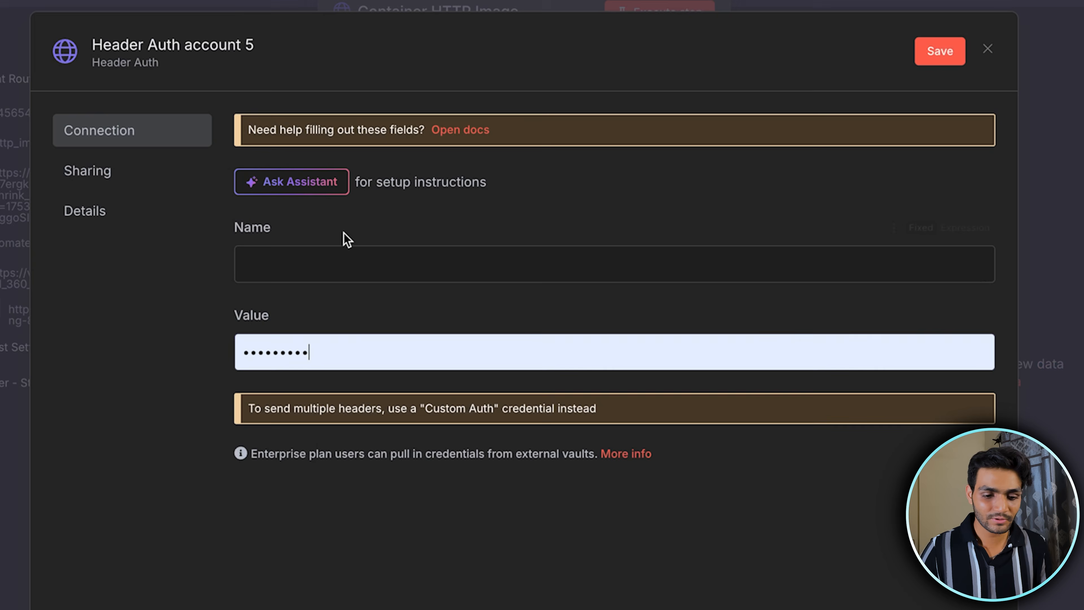
click(314, 276)
text(Authorization)
click(965, 320)
key(ctrl+v)
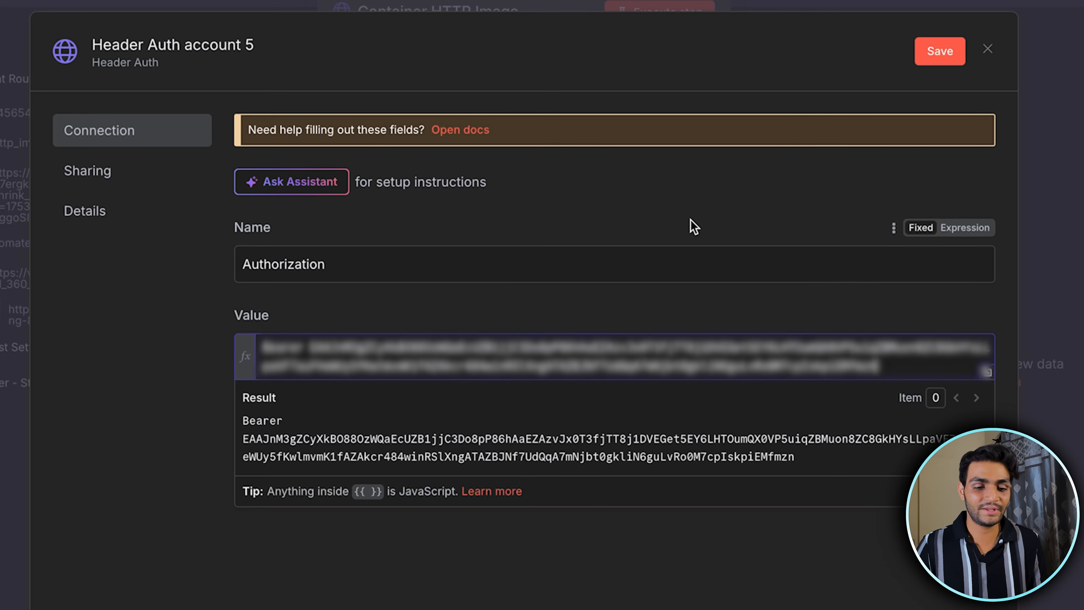
click(653, 230)
click(939, 51)
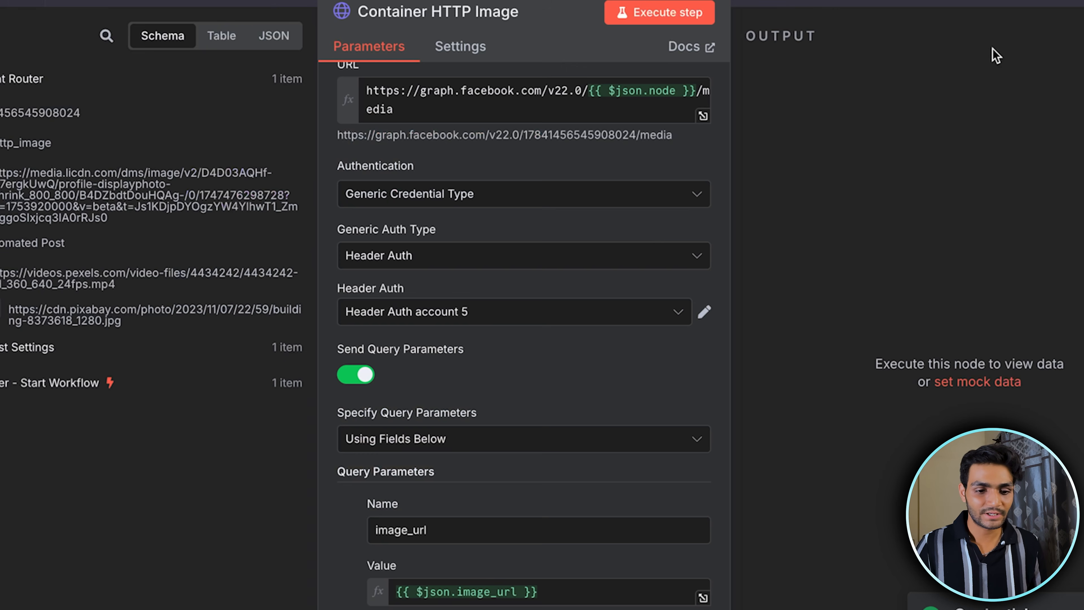
Rename the new Header Auth credential to the Instagram account handle followed by n8n-intergation-tutorial
scroll(548, 371, down, 1)
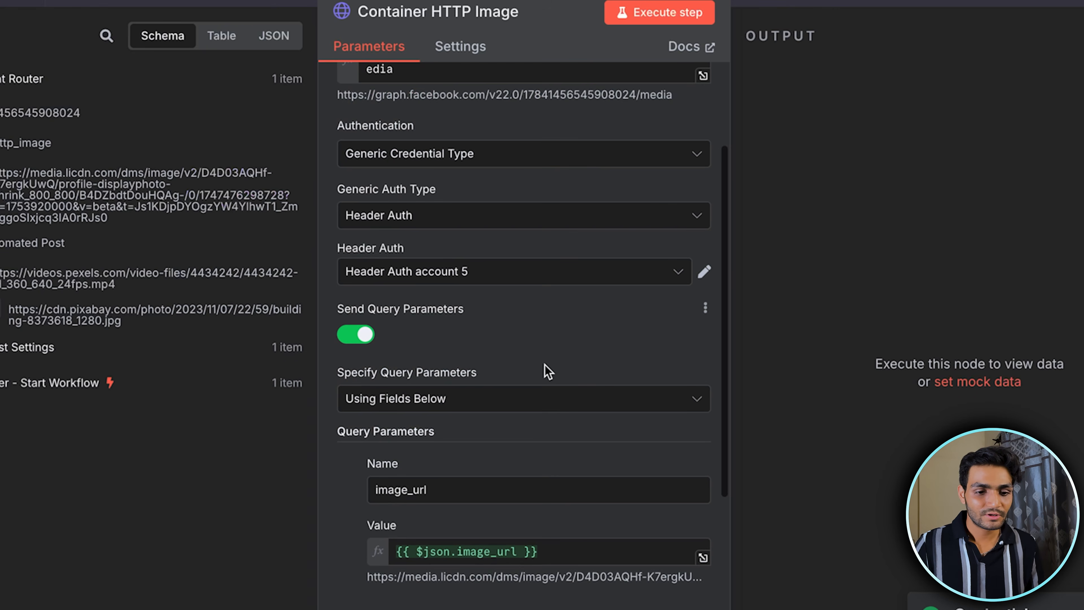
click(705, 275)
click(236, 52)
key(ctrl+a)
key(BackSpace)
key(ctrl+v)
click(956, 50)
scroll(581, 303, down, 4)
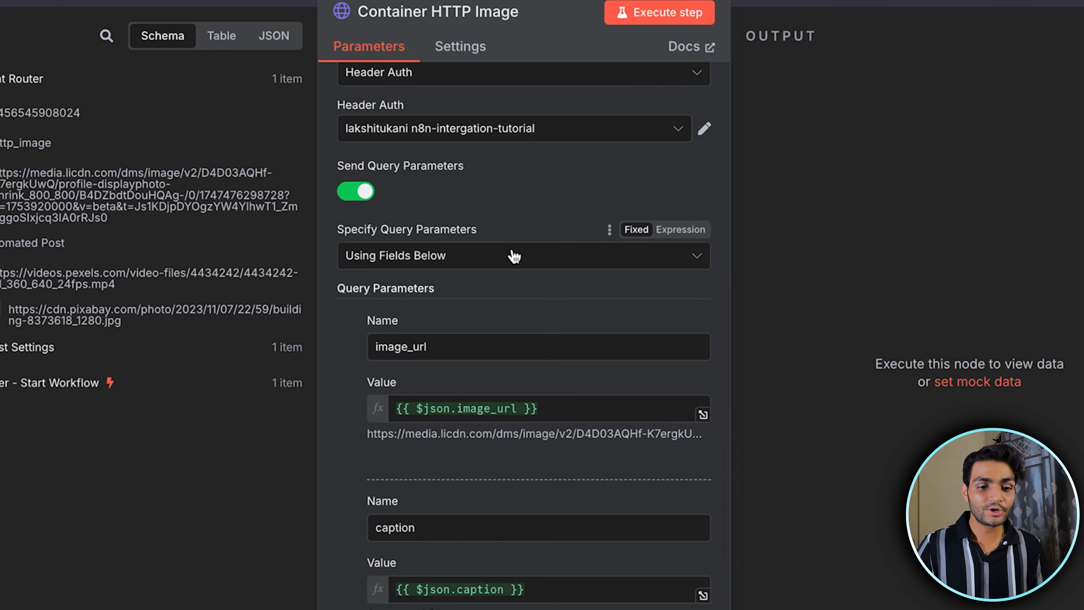
Review the image_url and caption query parameters of Container HTTP Image and the expressions they take their values from
scroll(515, 255, up, 1)
drag(490, 275, 371, 274)
click(542, 272)
scroll(542, 271, down, 3)
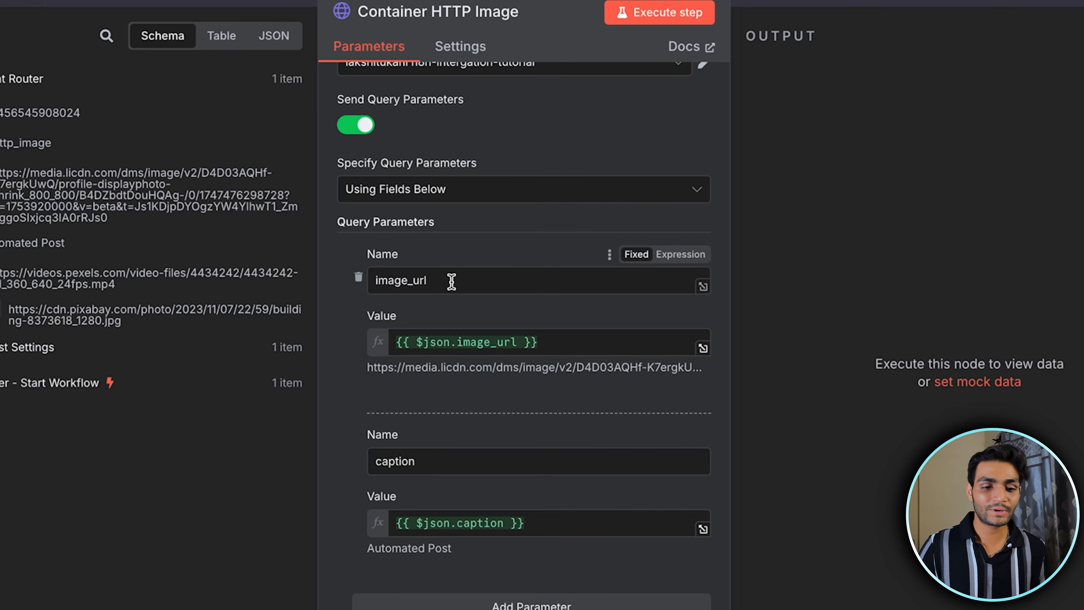
scroll(494, 422, down, 3)
click(440, 333)
scroll(528, 479, up, 10)
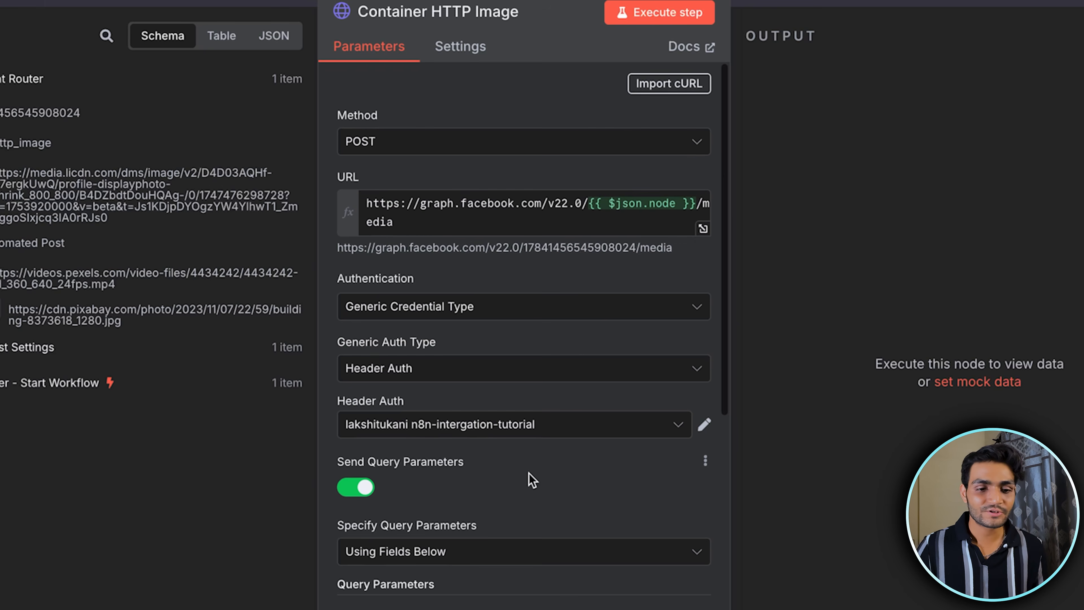
Execute Container HTTP Image on its own, check the returned container id, and return to the canvas
click(665, 15)
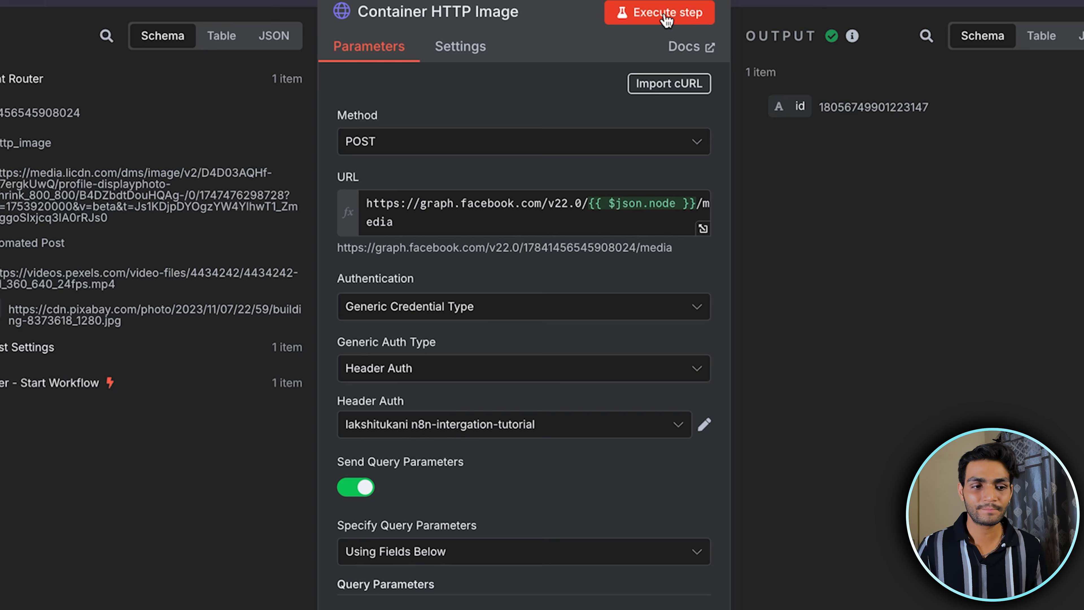
double_click(882, 109)
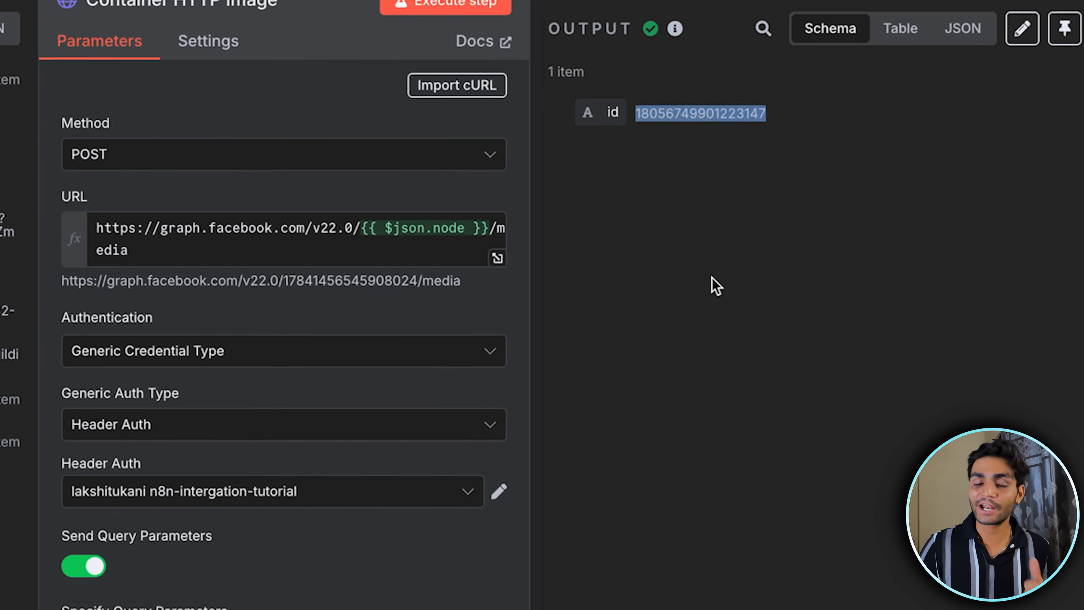
click(894, 232)
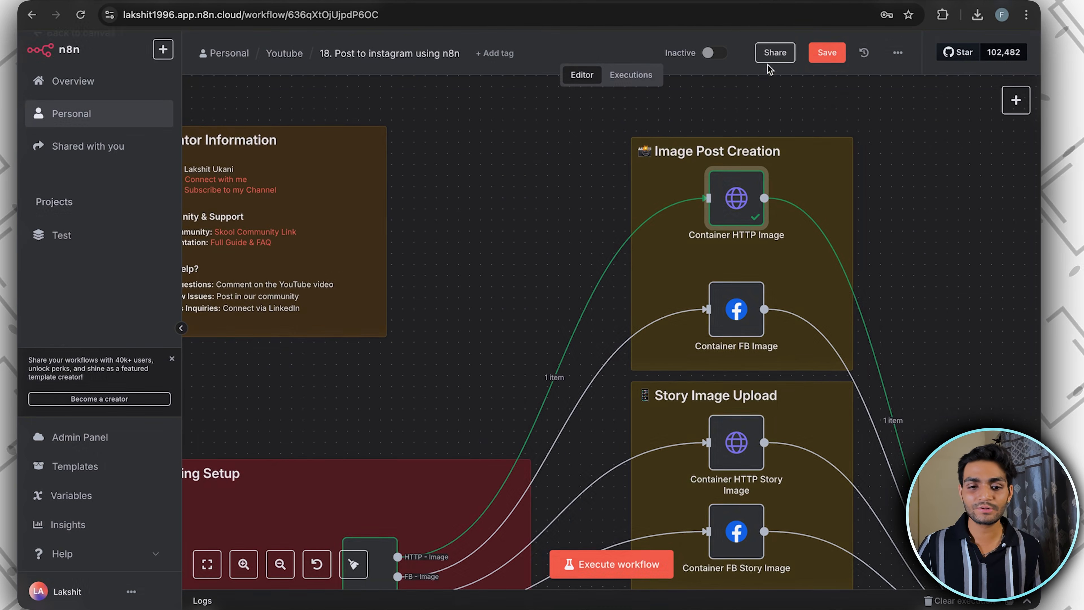
scroll(742, 244, down, 10)
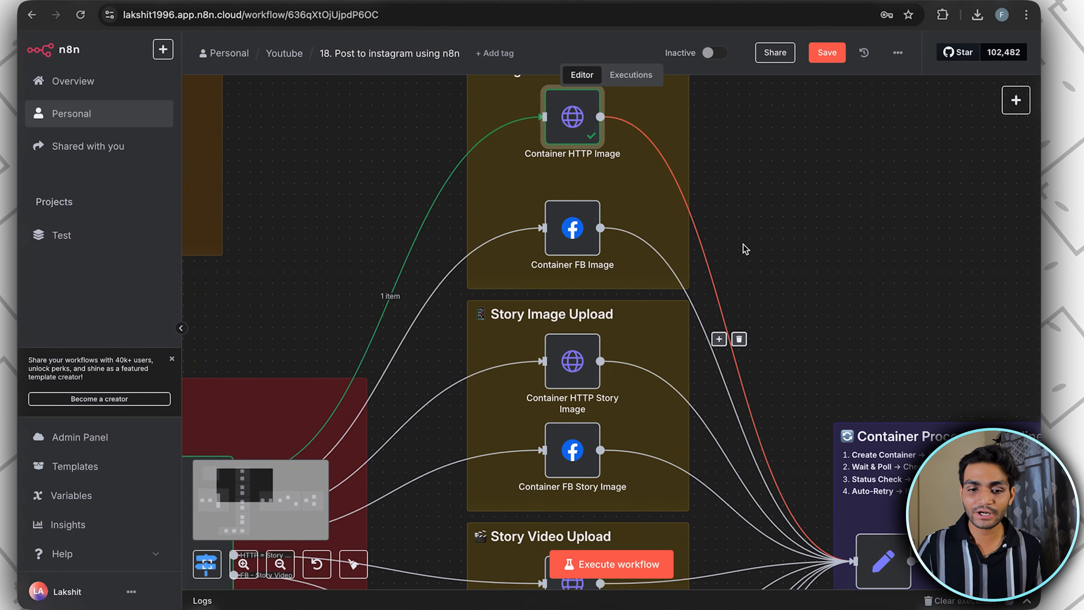
Look over the Container Processing Pipeline and the container_id field set in its Check Processing Status node
scroll(743, 244, right, 10)
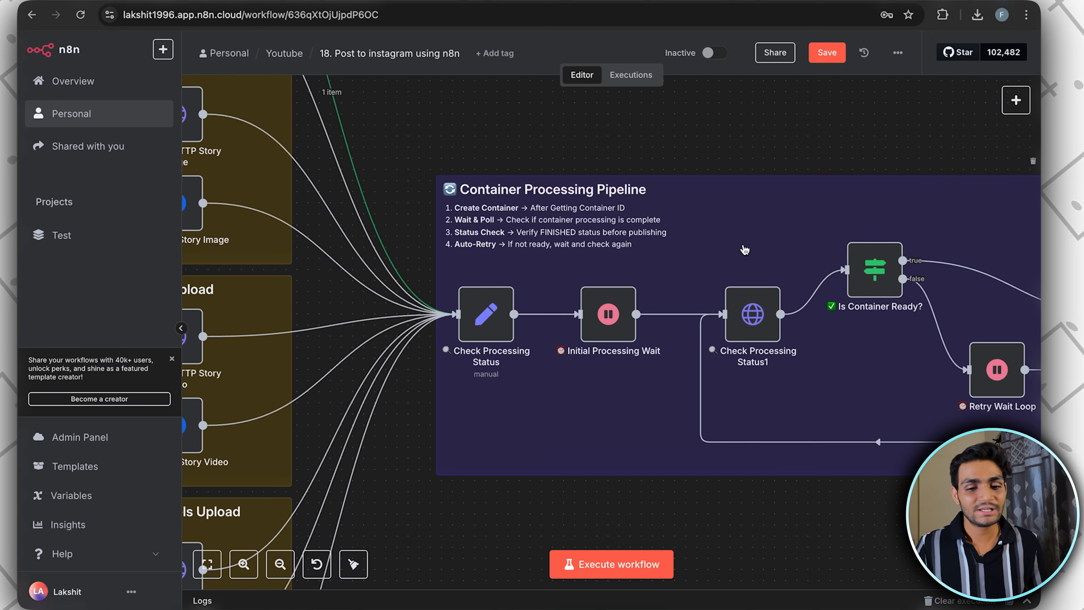
scroll(593, 258, down, 2)
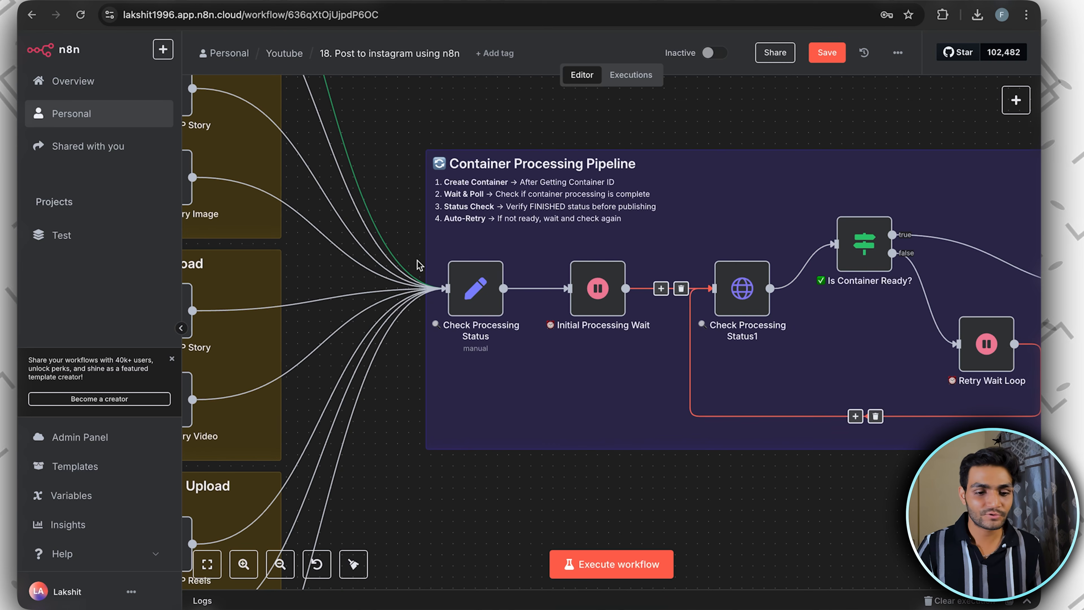
double_click(475, 288)
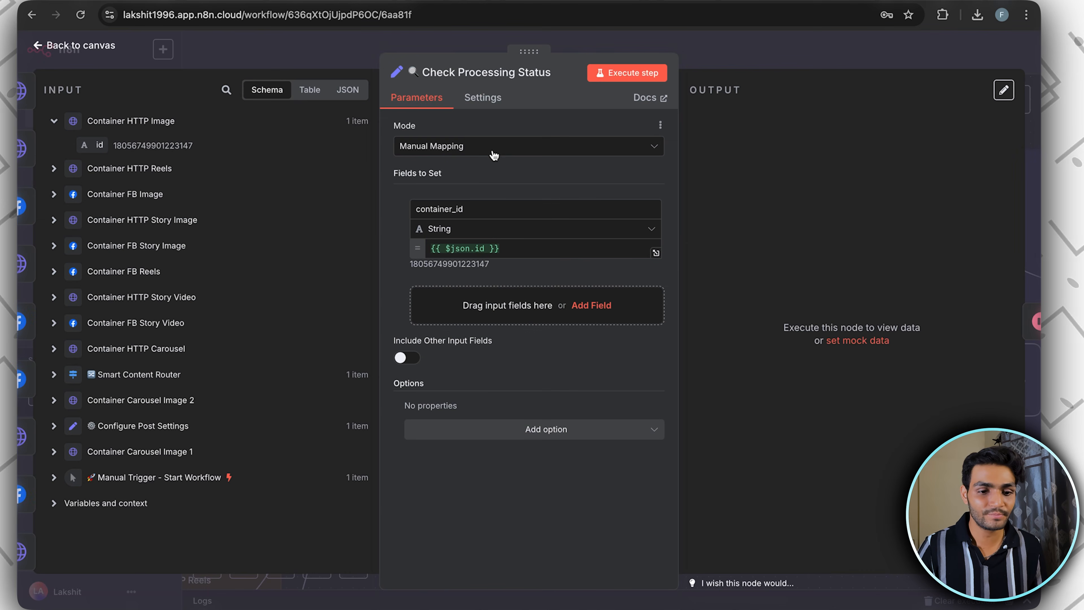
key(Escape)
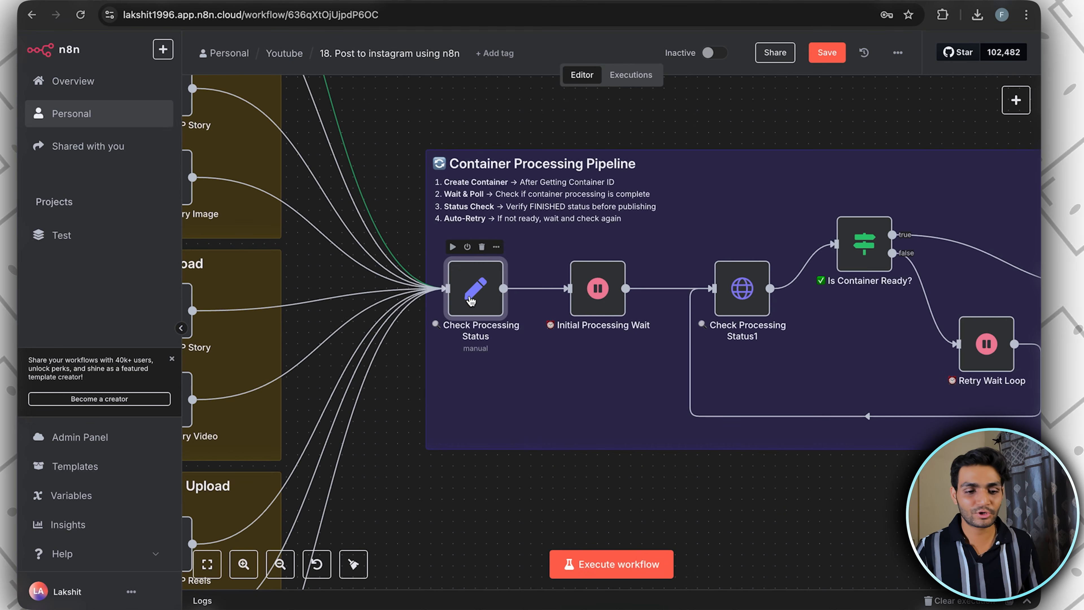
scroll(471, 300, down, 5)
scroll(492, 271, up, 5)
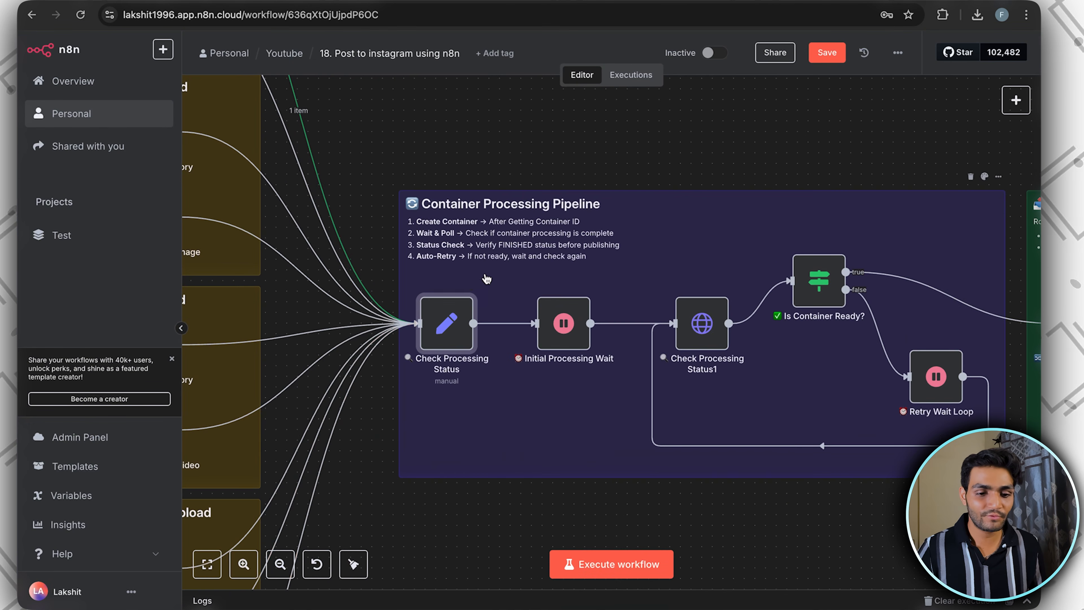
Execute Check Processing Status so that container_id is set from {{ $json.id }}, and close the node
double_click(442, 333)
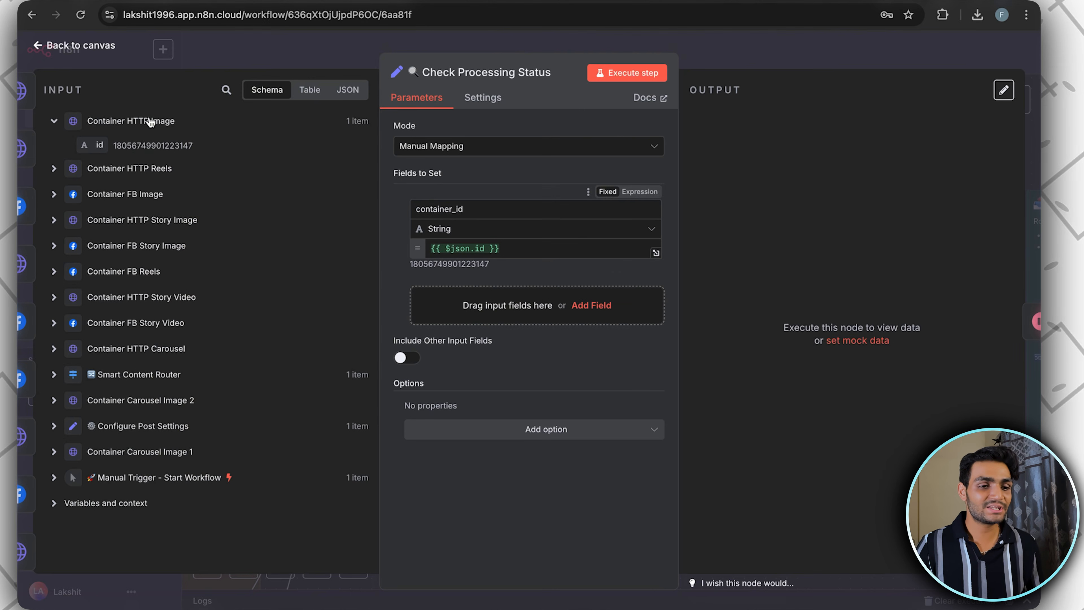
drag(484, 207, 406, 208)
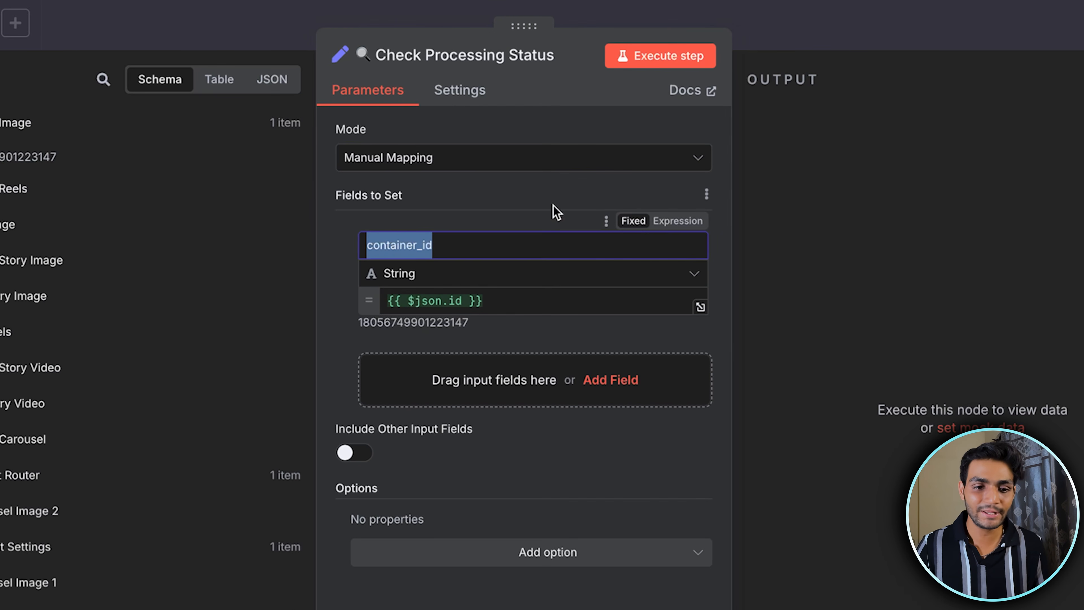
click(657, 55)
key(Escape)
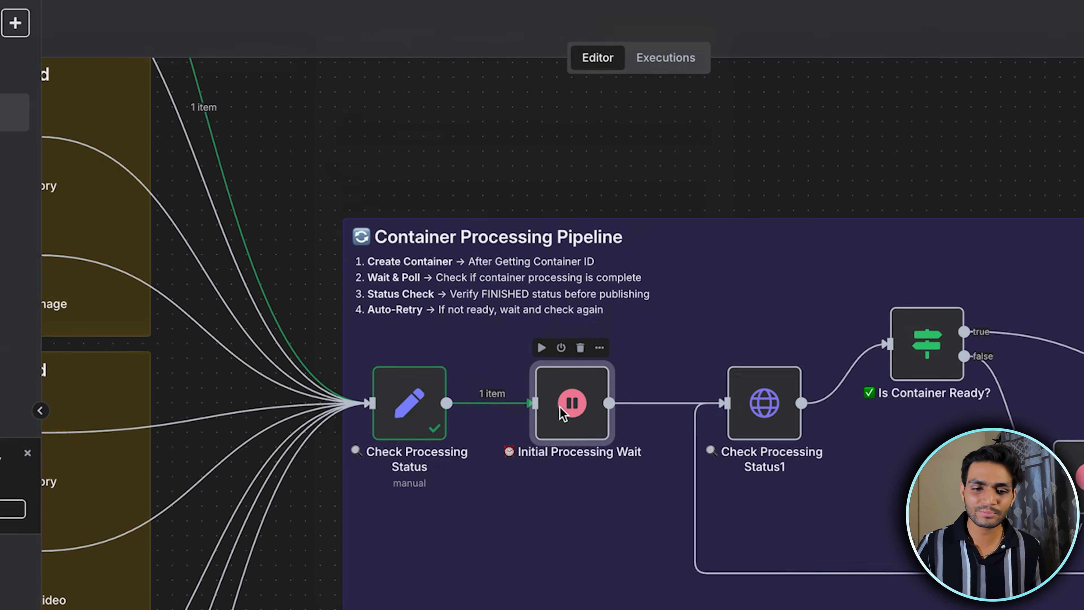
Execute the Initial Processing Wait node with its 5-second interval, and close it
double_click(568, 405)
click(660, 56)
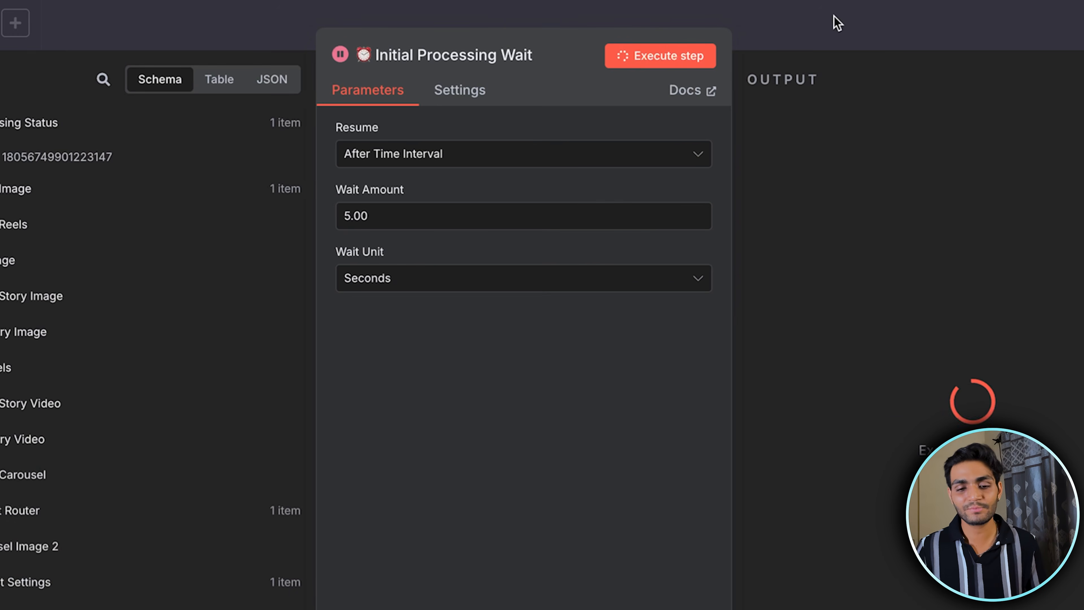
key(Escape)
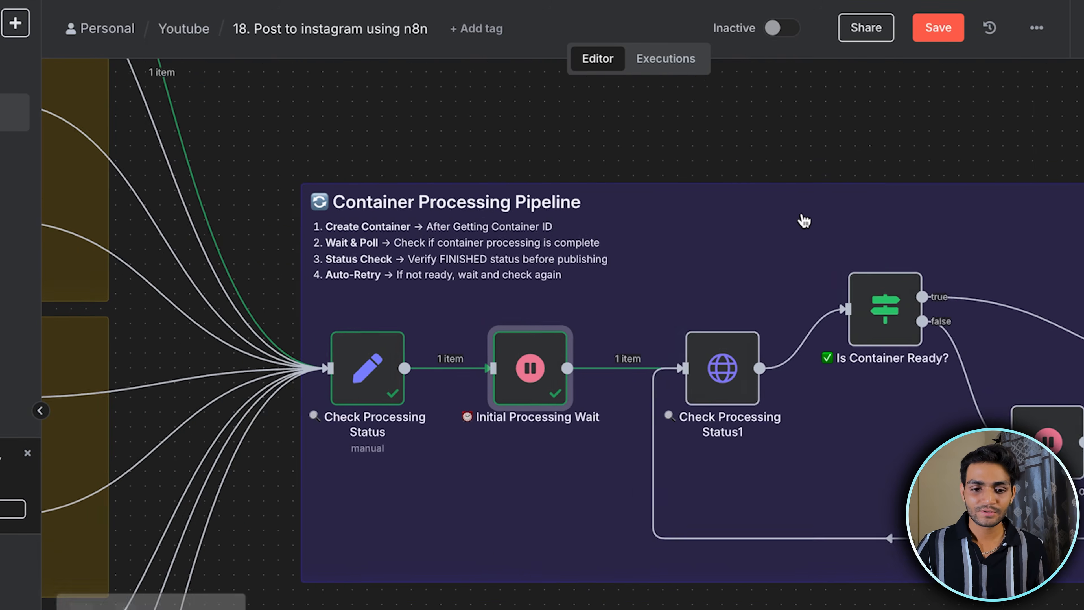
Open Check Processing Status1 and examine its Graph API URL, including the container_id expression at the end
double_click(700, 318)
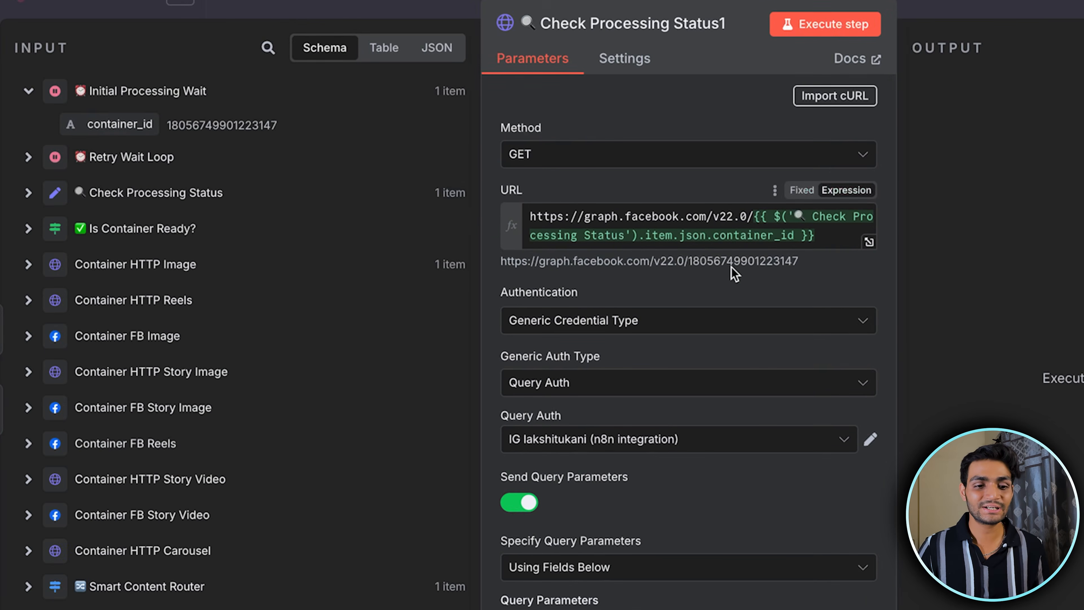
click(690, 213)
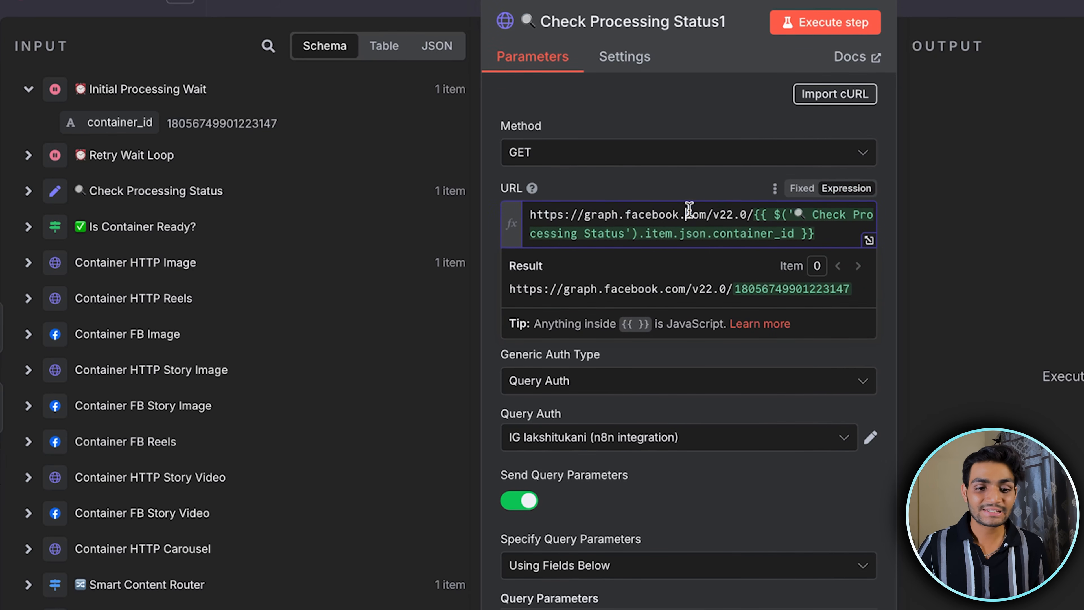
drag(752, 213, 853, 234)
click(834, 300)
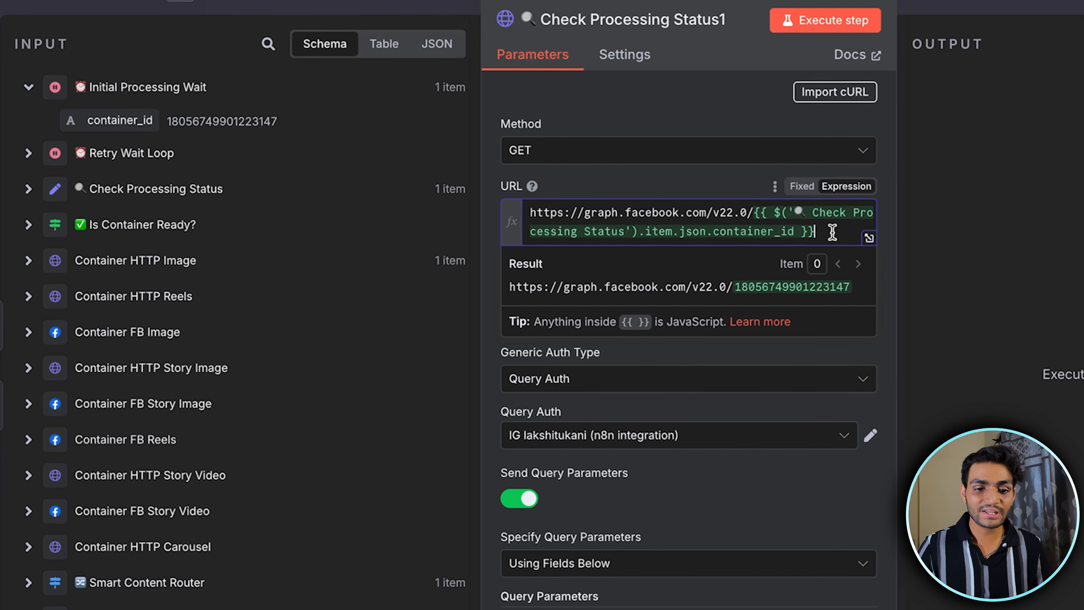
scroll(717, 348, down, 2)
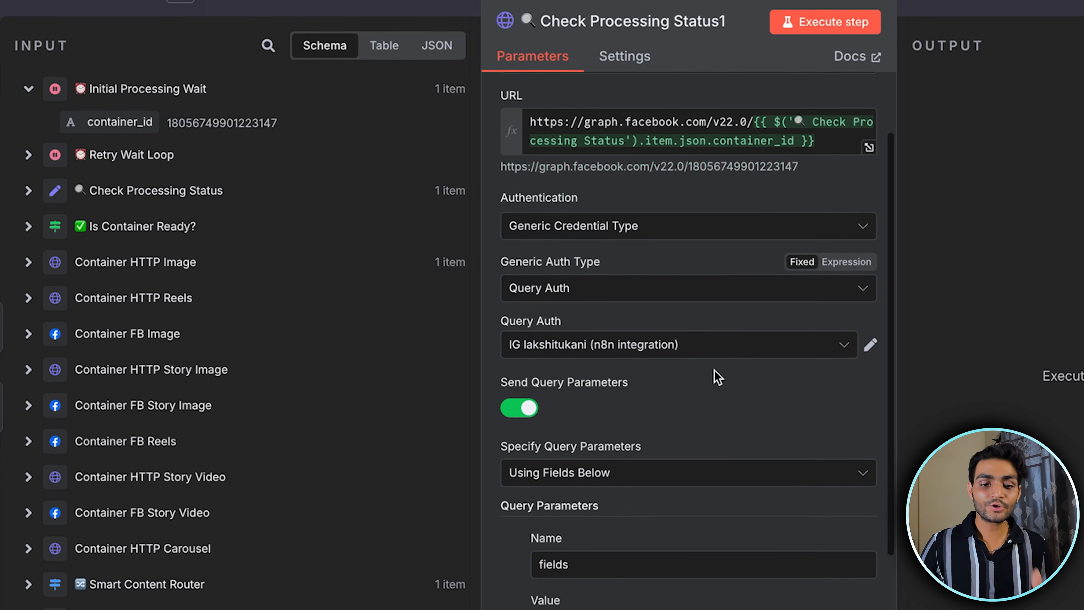
Create a Query Auth credential for Check Processing Status1 named access_token, paste the access token as its value, and save it
click(728, 354)
click(632, 440)
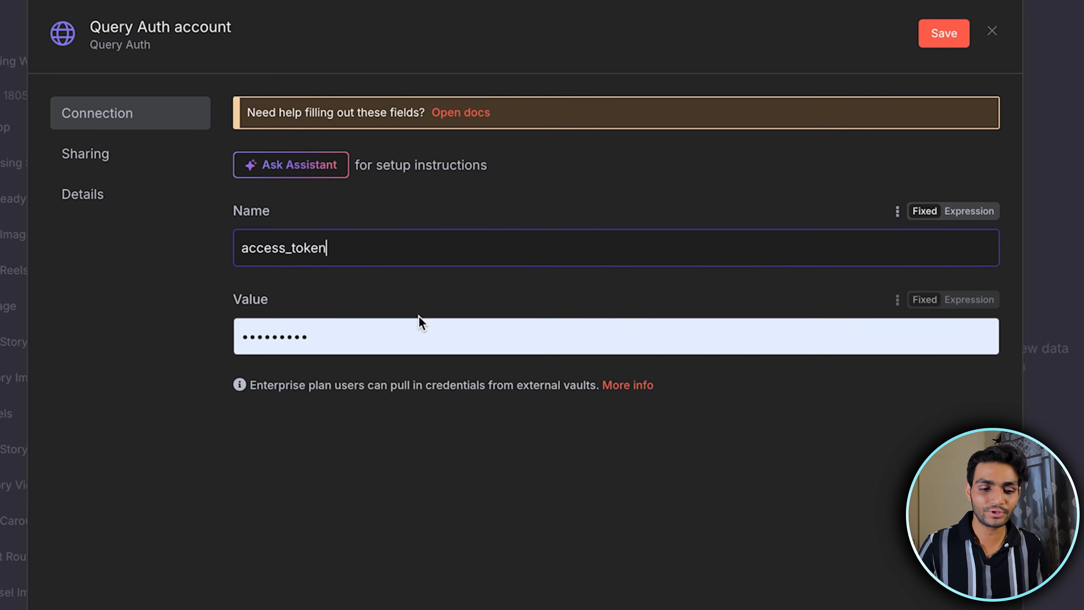
click(409, 344)
key(ctrl+a)
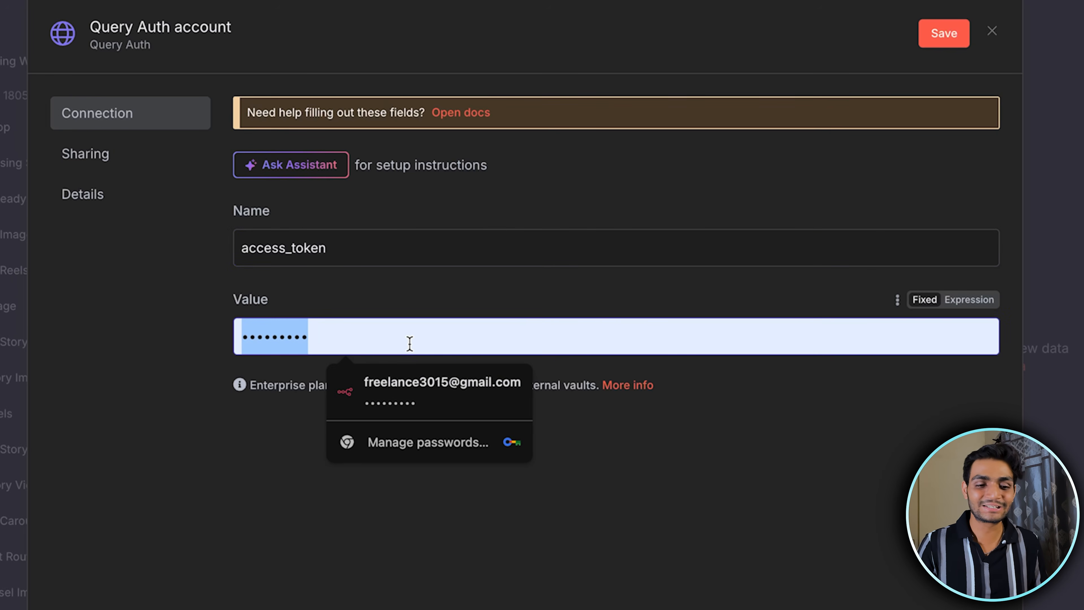
key(BackSpace)
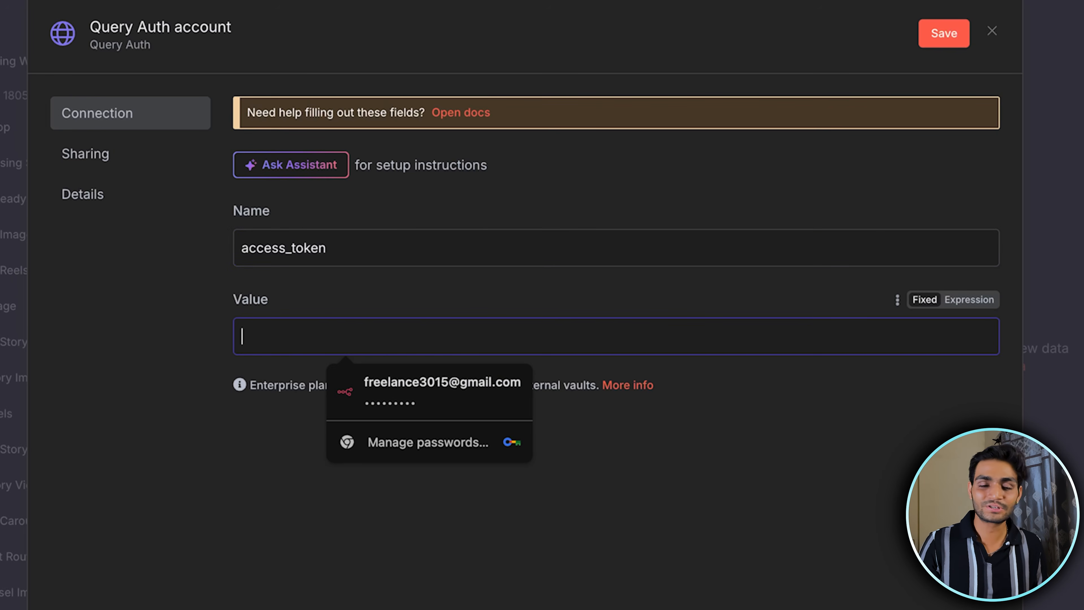
click(304, 338)
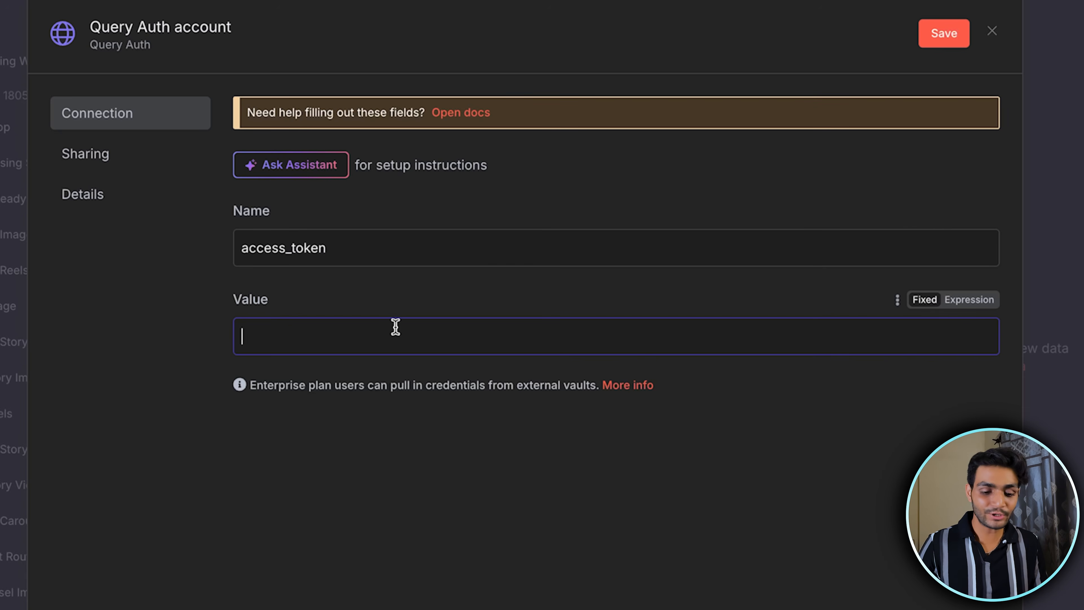
key(ctrl+v)
drag(341, 248, 215, 249)
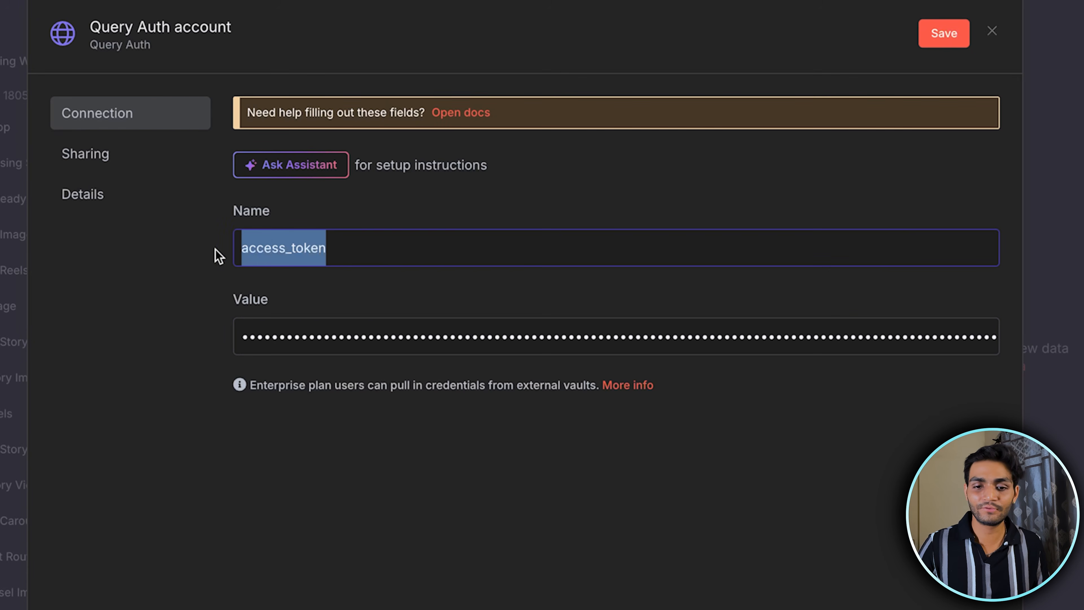
click(939, 38)
click(991, 30)
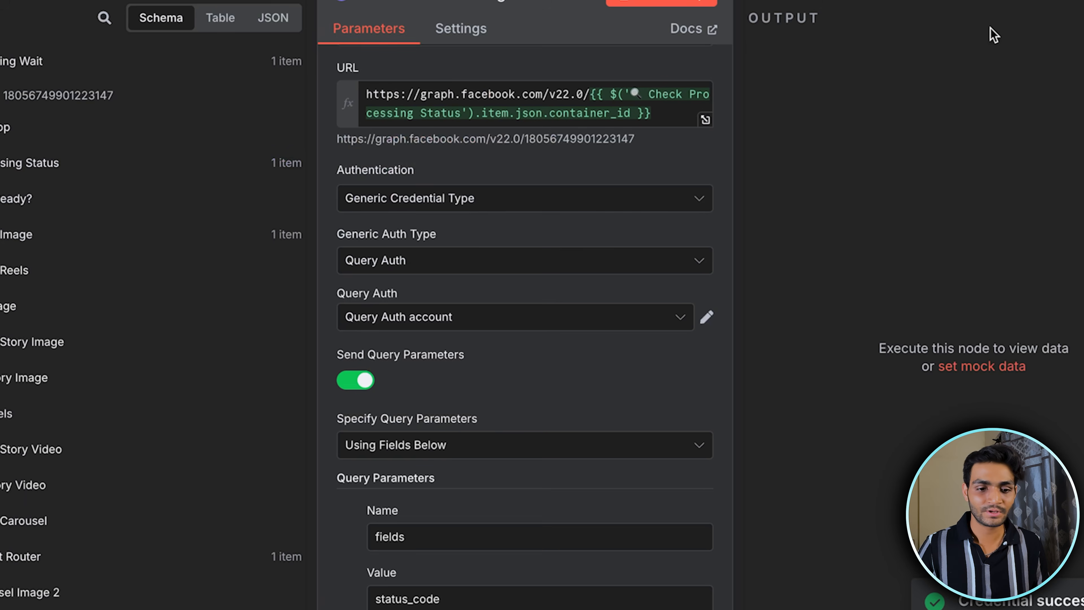
Rename the new Query Auth credential to the Instagram account handle followed by n8n-intergation-tutorial, and save it
click(709, 319)
click(141, 42)
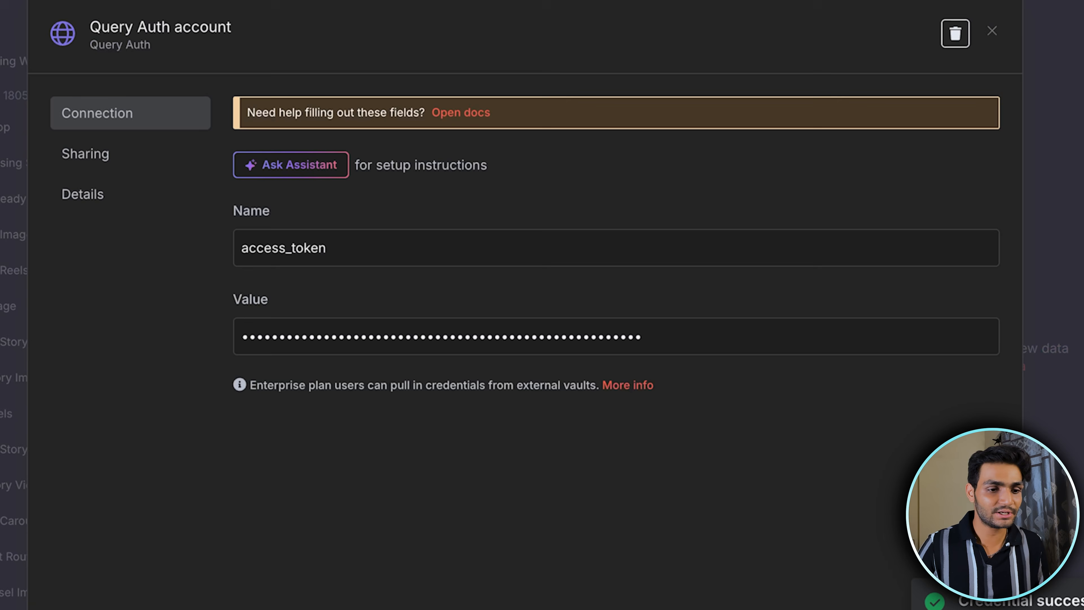
key(ctrl+a)
text(lakshitukani n8n-intergation-tutorial)
click(950, 37)
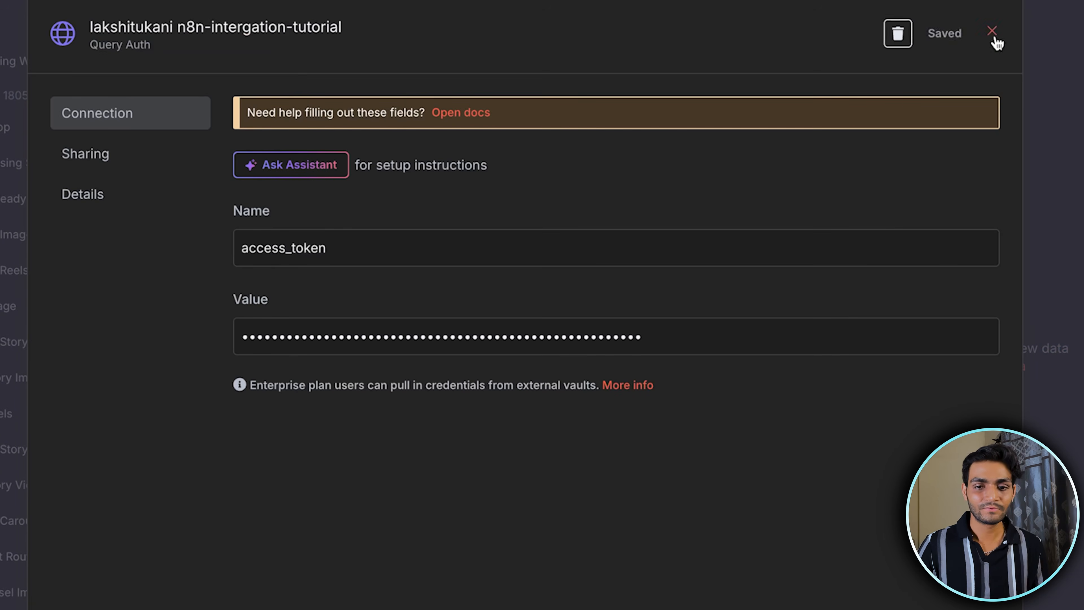
click(992, 31)
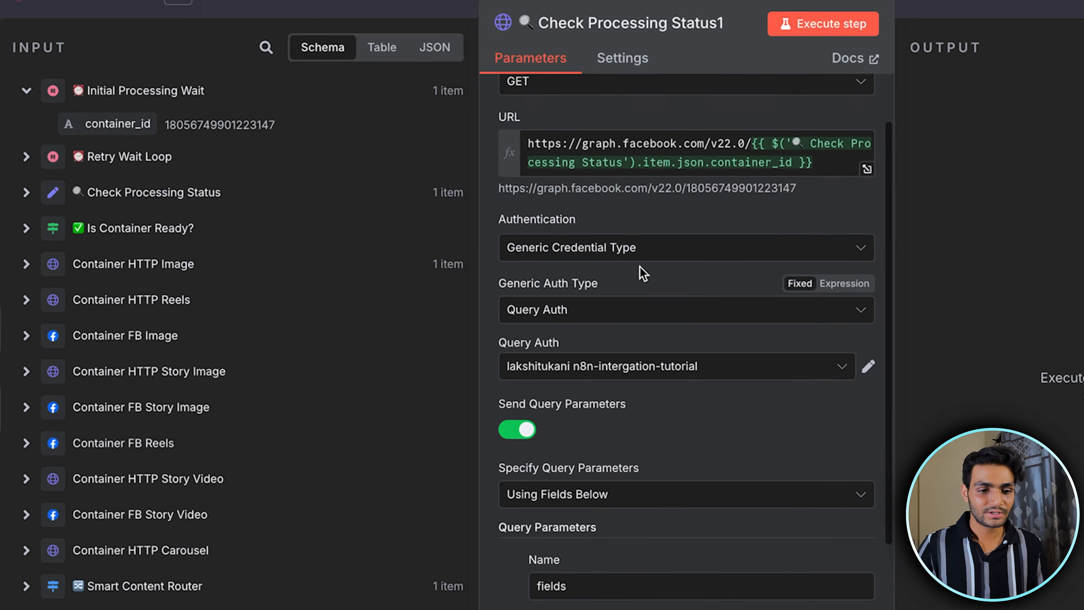
Check that the fields query parameter of Check Processing Status1 requests status_code, execute the node, and close it
scroll(640, 267, down, 4)
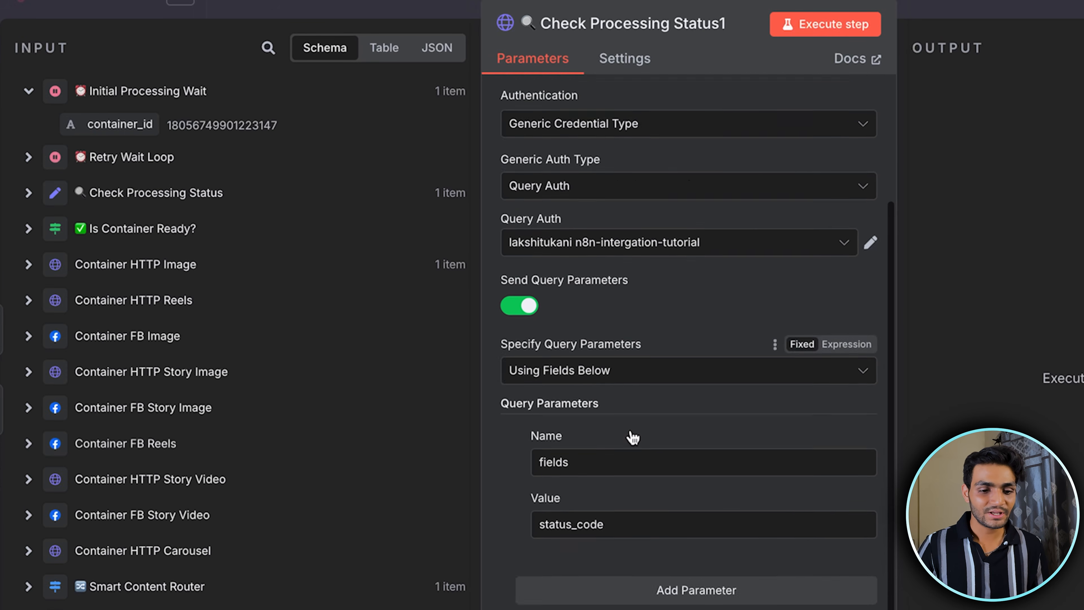
drag(614, 491, 515, 501)
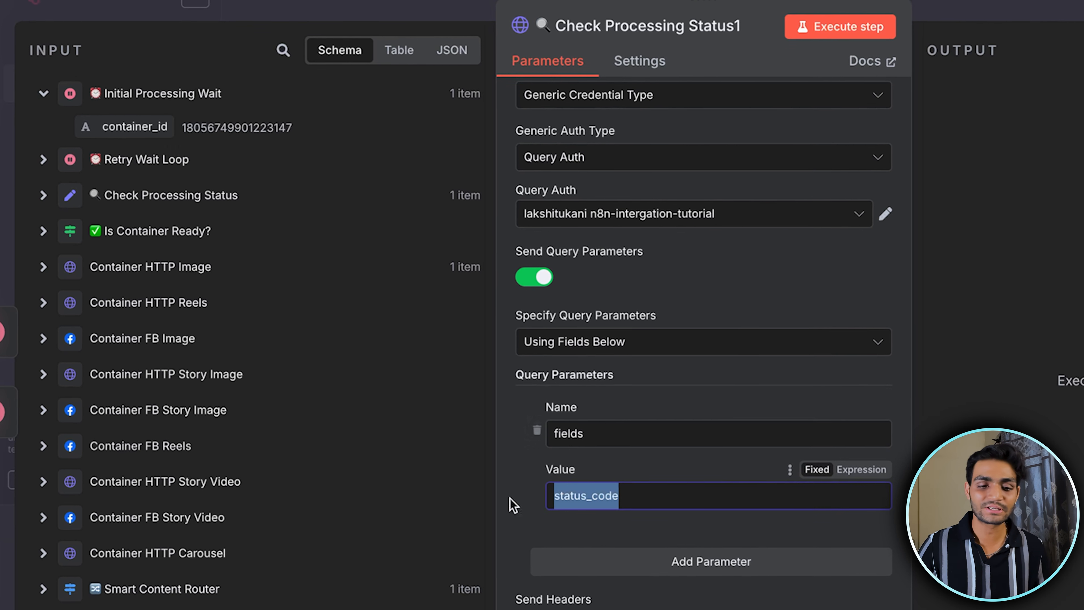
click(841, 32)
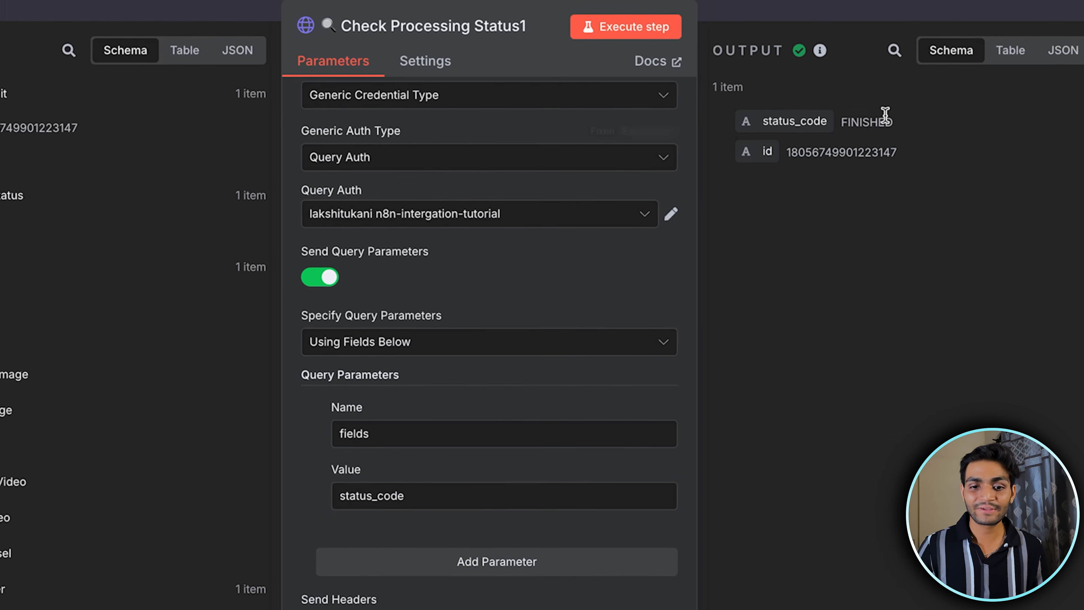
click(839, 8)
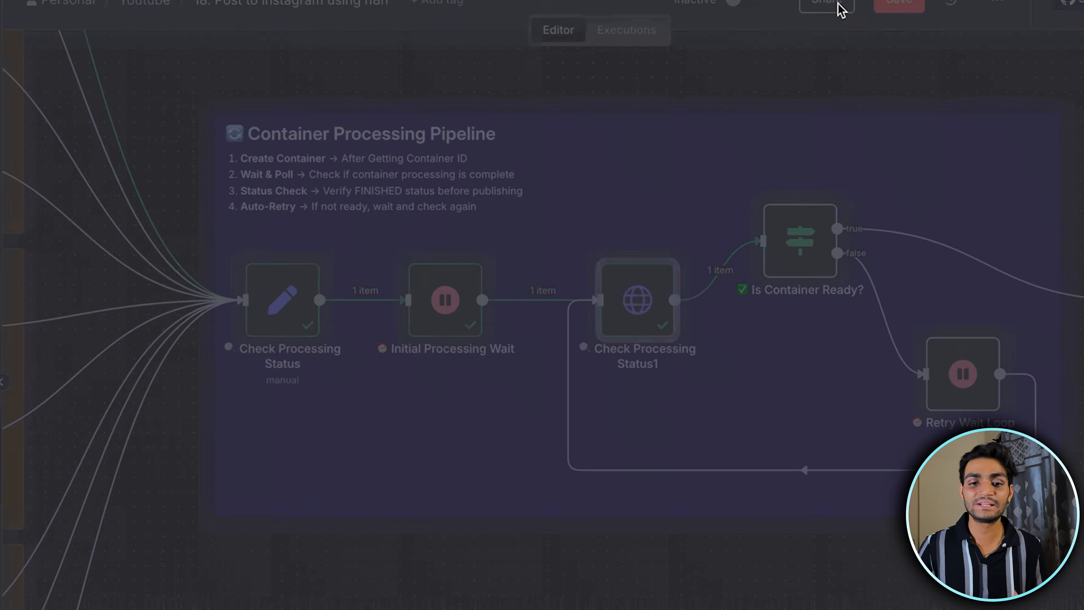
Open the Retry Wait Loop node on the false branch to check its wait settings, and close it
scroll(897, 225, right, 1)
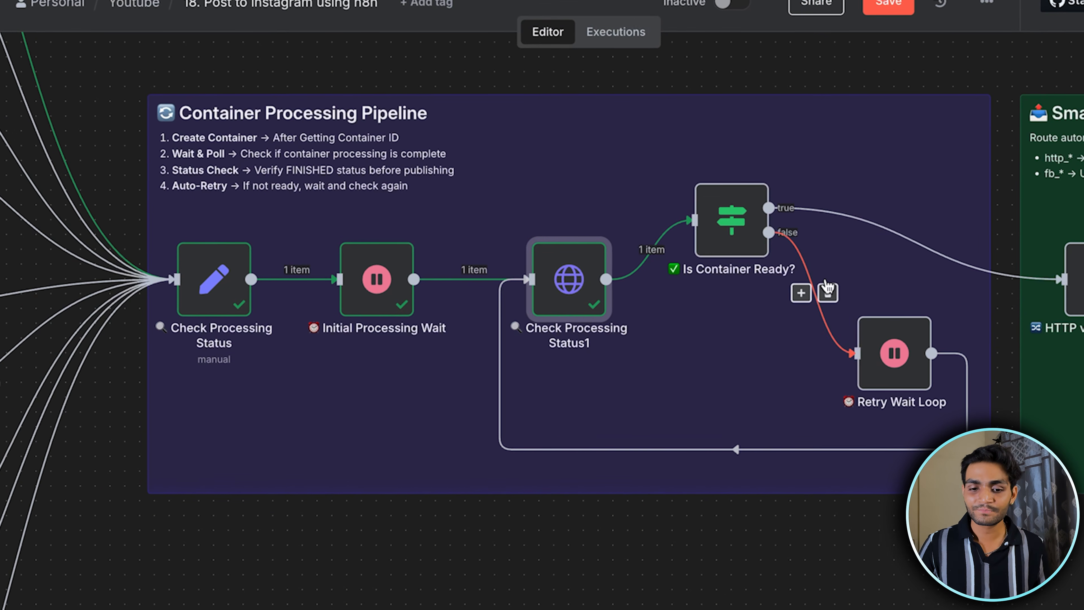
double_click(874, 352)
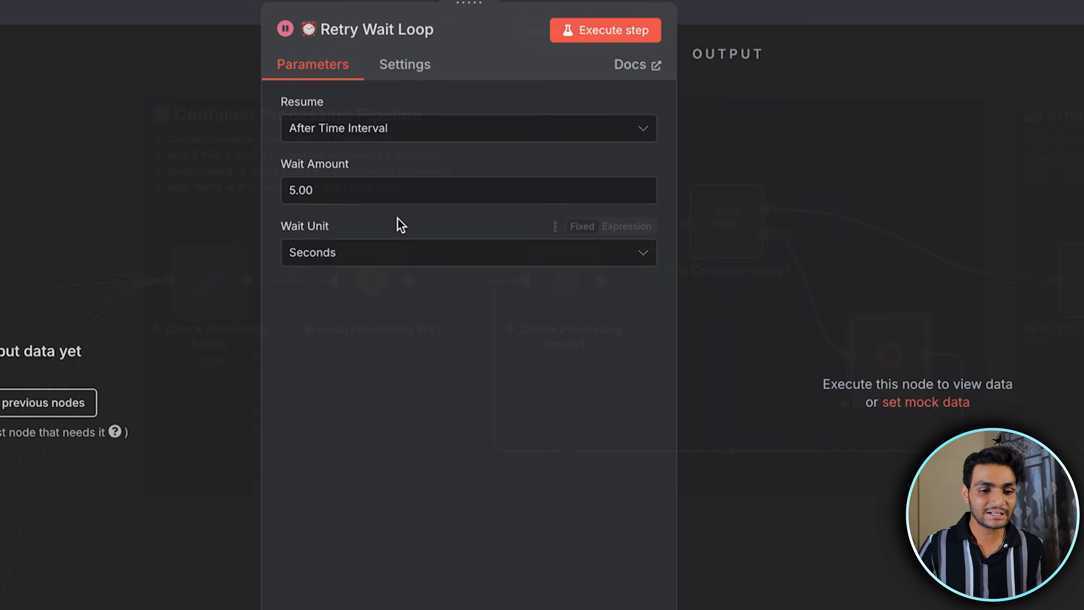
click(754, 19)
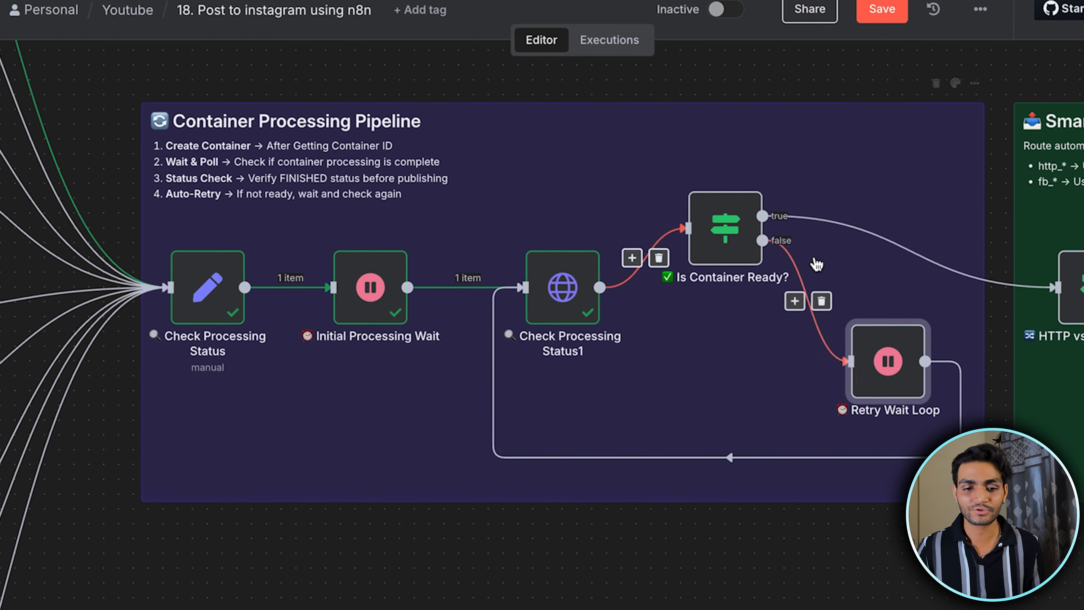
Execute the Is Container Ready? node with its condition comparing status_code to FINISHED, and close it
double_click(723, 233)
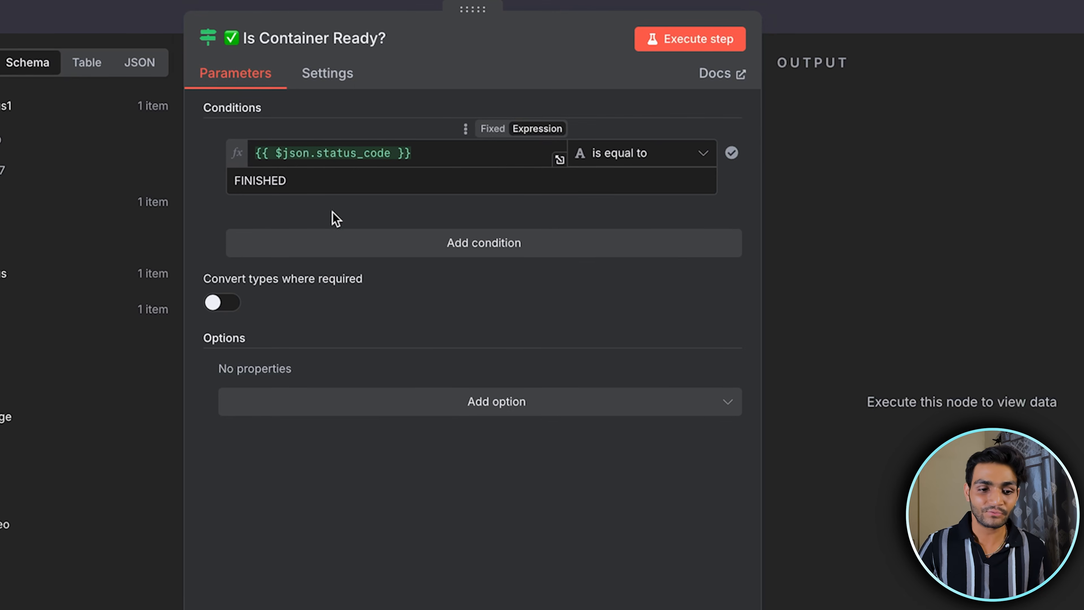
click(701, 39)
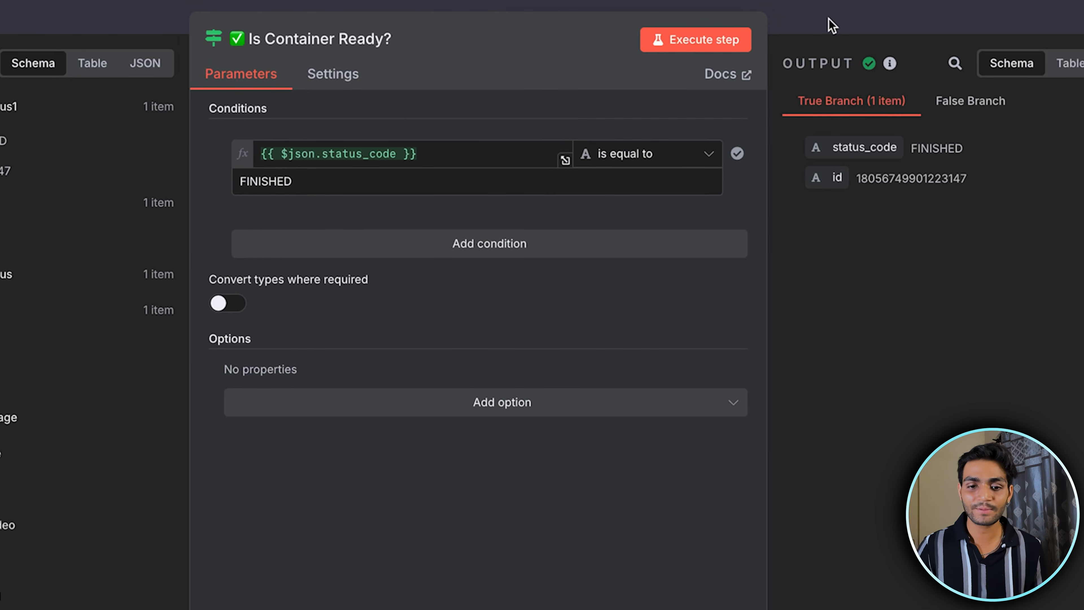
key(Escape)
Open the HTTP vs FB API Router node and examine the post_type split expression in its condition and its result
scroll(873, 268, right, 6)
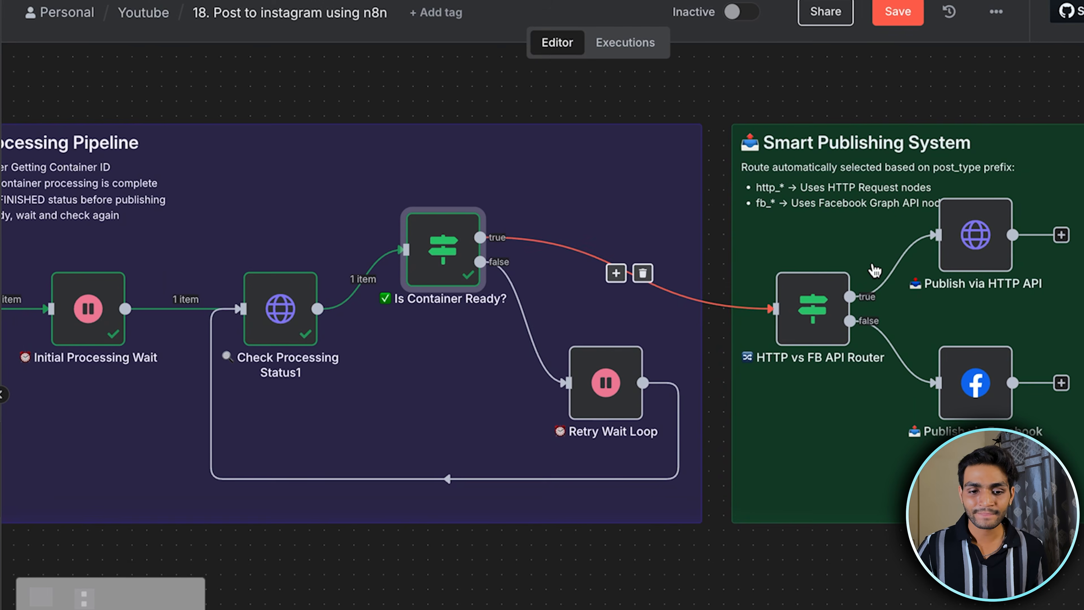
double_click(824, 299)
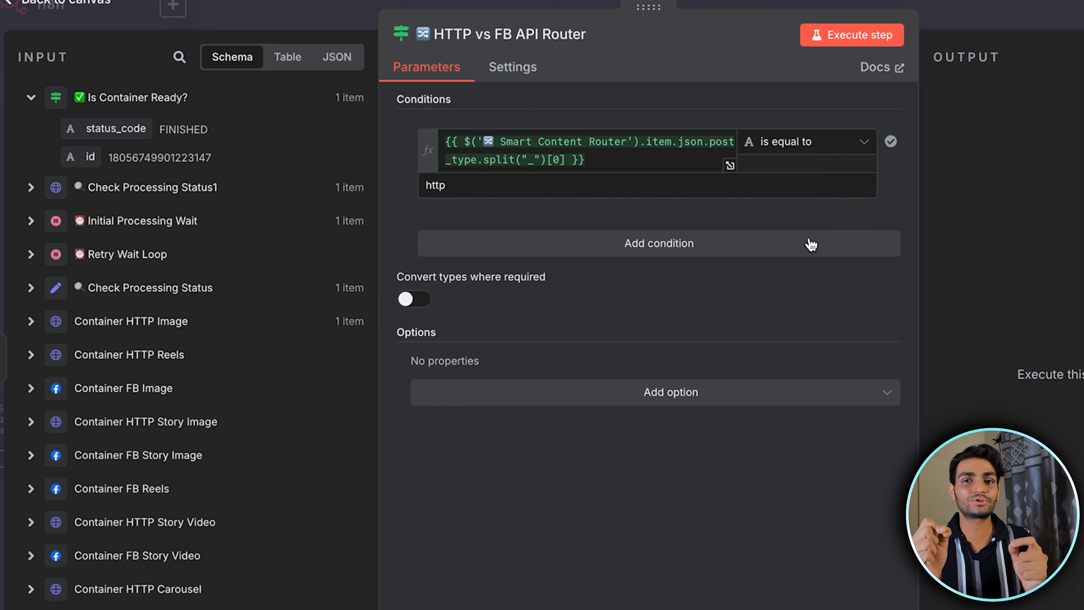
click(730, 165)
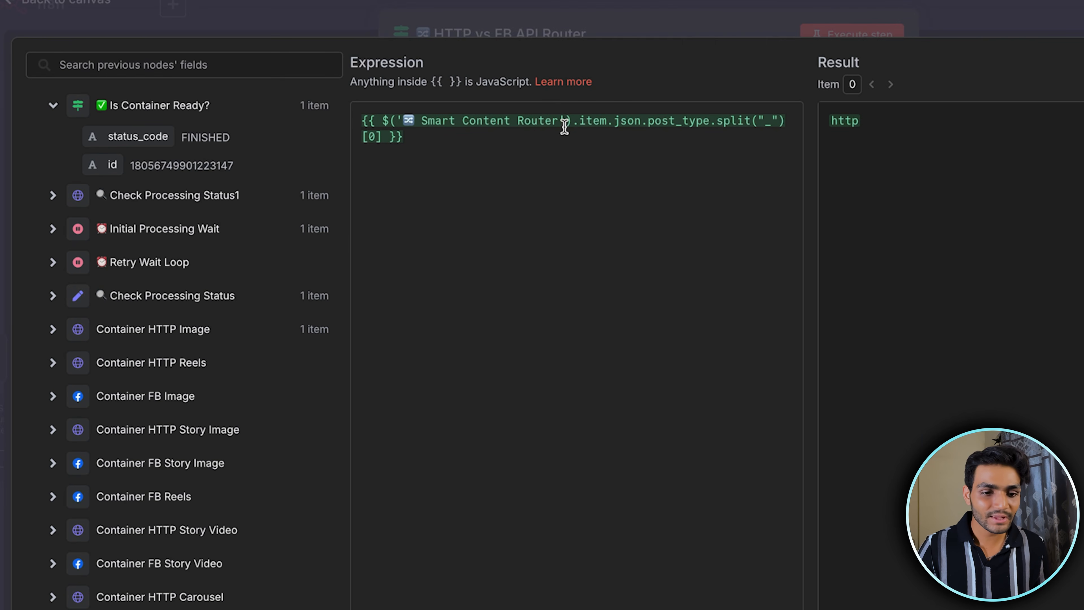
double_click(767, 123)
click(470, 145)
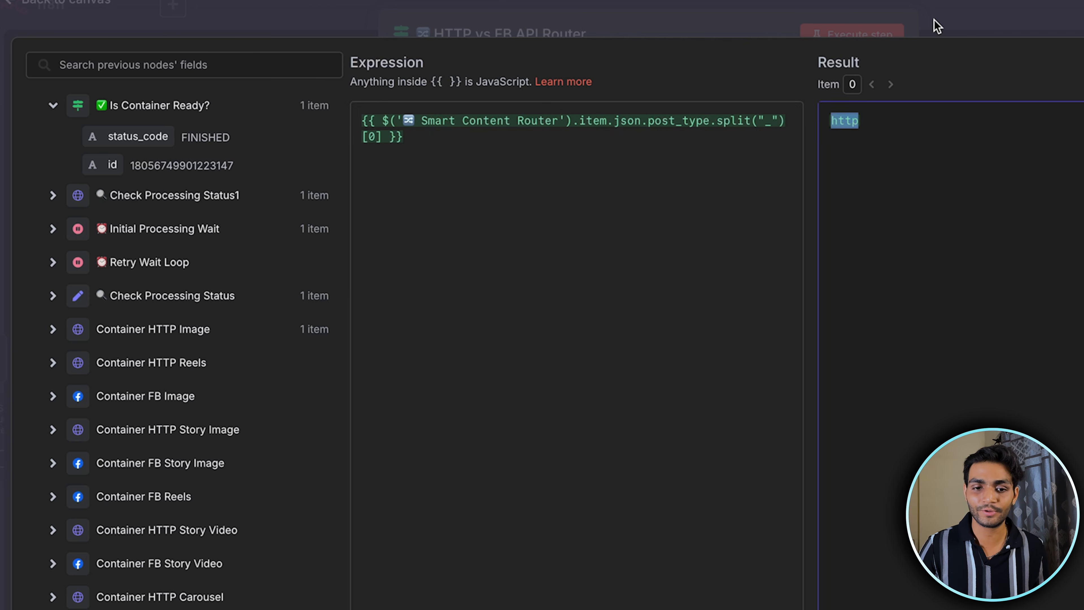
click(934, 20)
click(955, 14)
Execute the HTTP vs FB API Router node and close it
scroll(772, 341, right, 2)
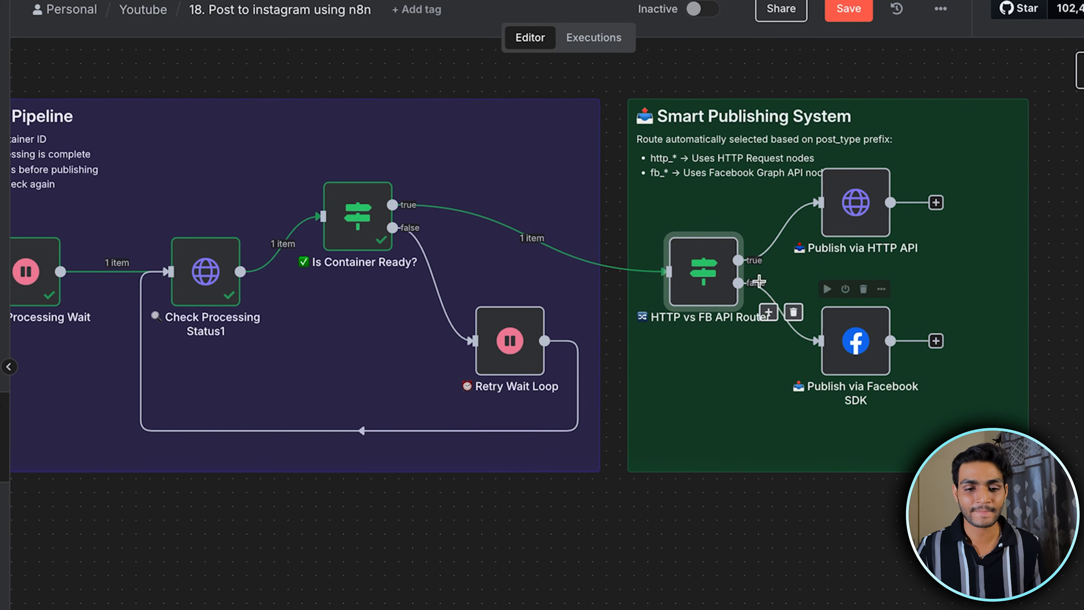
double_click(700, 273)
click(670, 38)
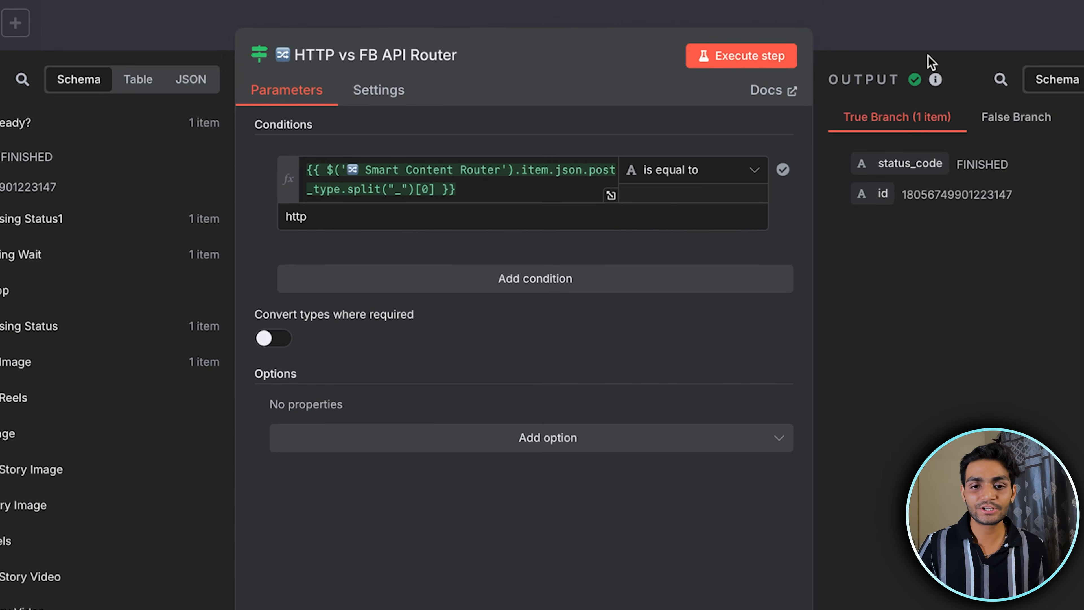
click(933, 33)
Open the Publish via HTTP API node and examine its Graph API v22.0 media_publish URL, including the node expression and its result
double_click(948, 231)
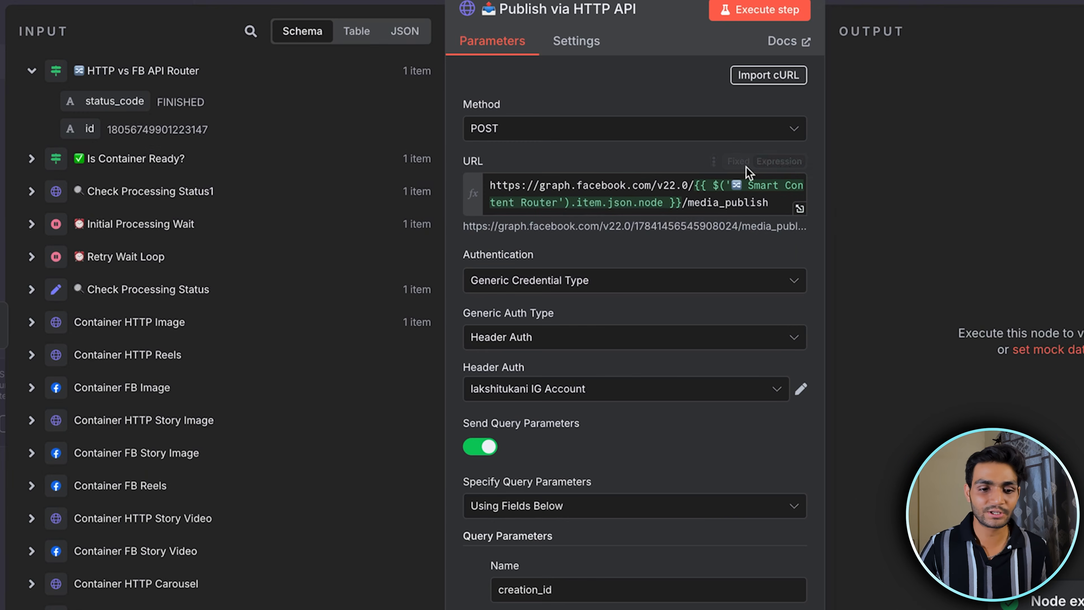
scroll(626, 194, down, 1)
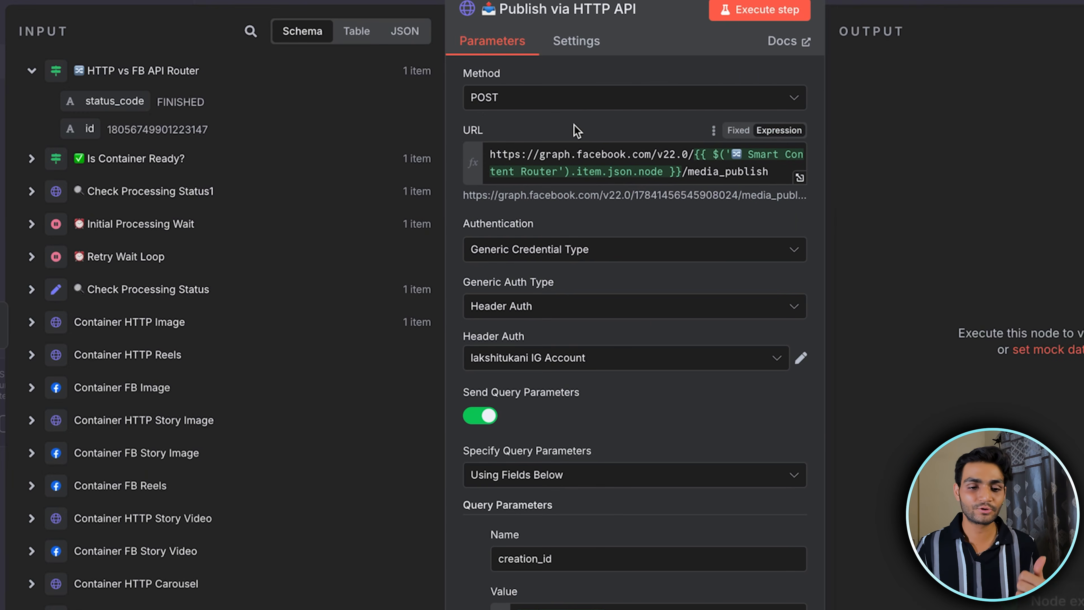
drag(693, 155, 457, 153)
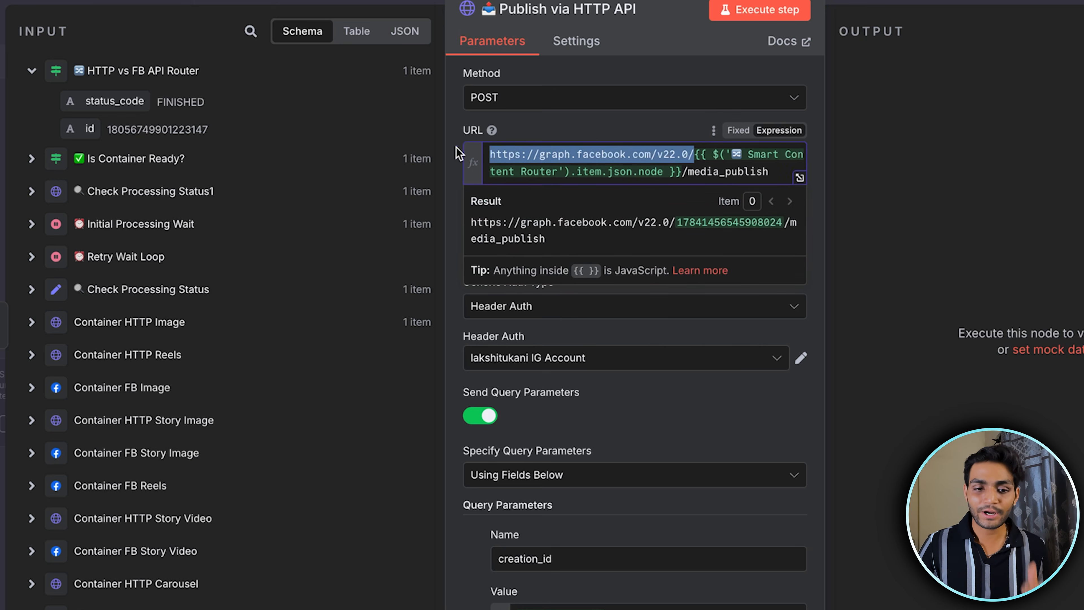
drag(682, 171, 697, 153)
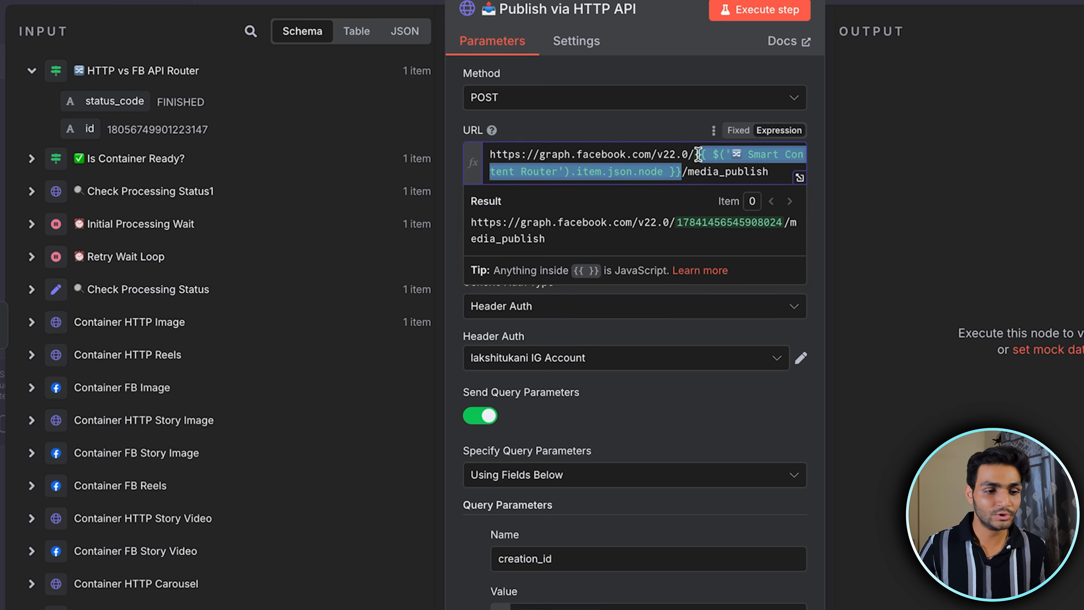
click(744, 169)
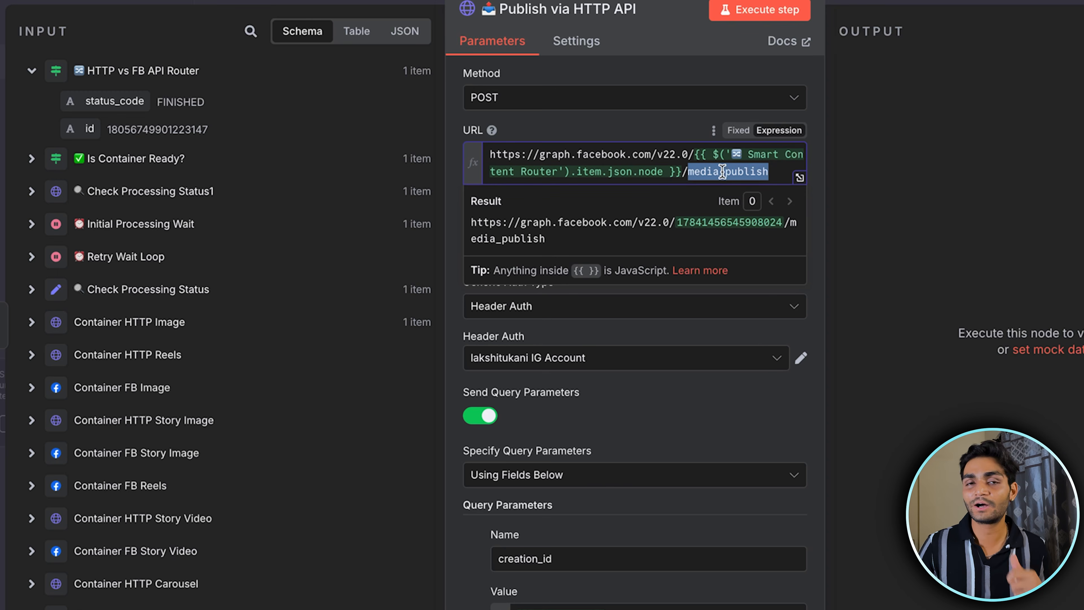
drag(569, 231, 461, 226)
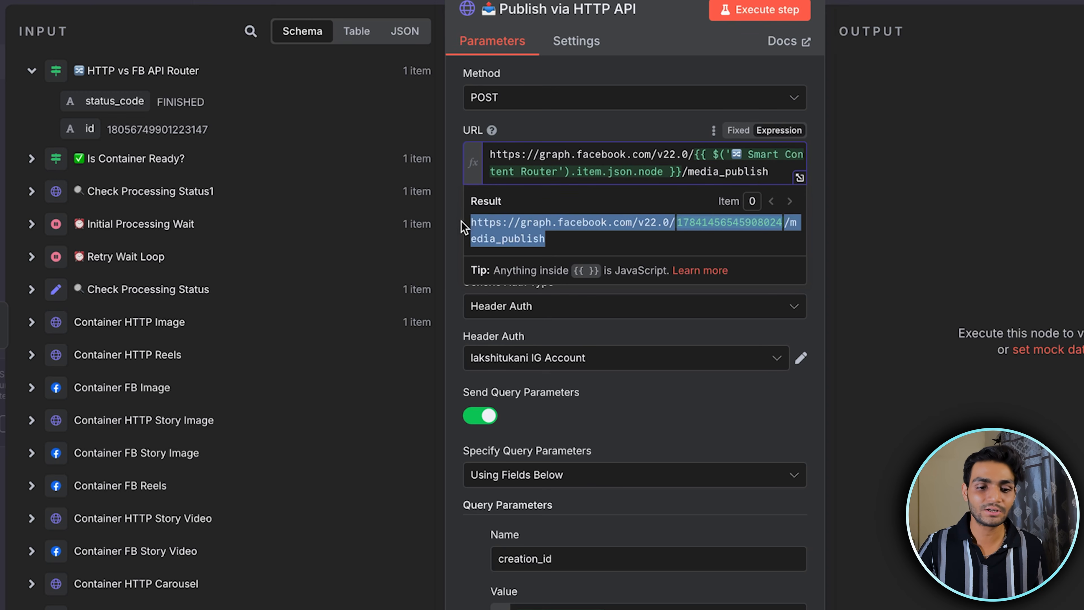
Select the Header Auth credential ending in n8n-intergation-tutorial for the Publish via HTTP API node
click(651, 347)
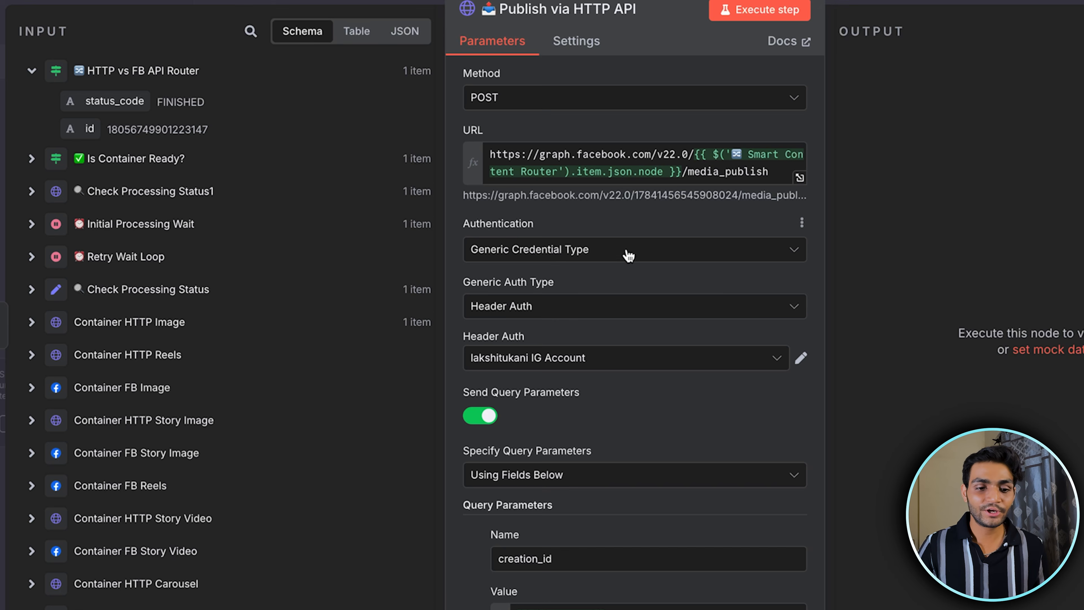
scroll(629, 256, down, 2)
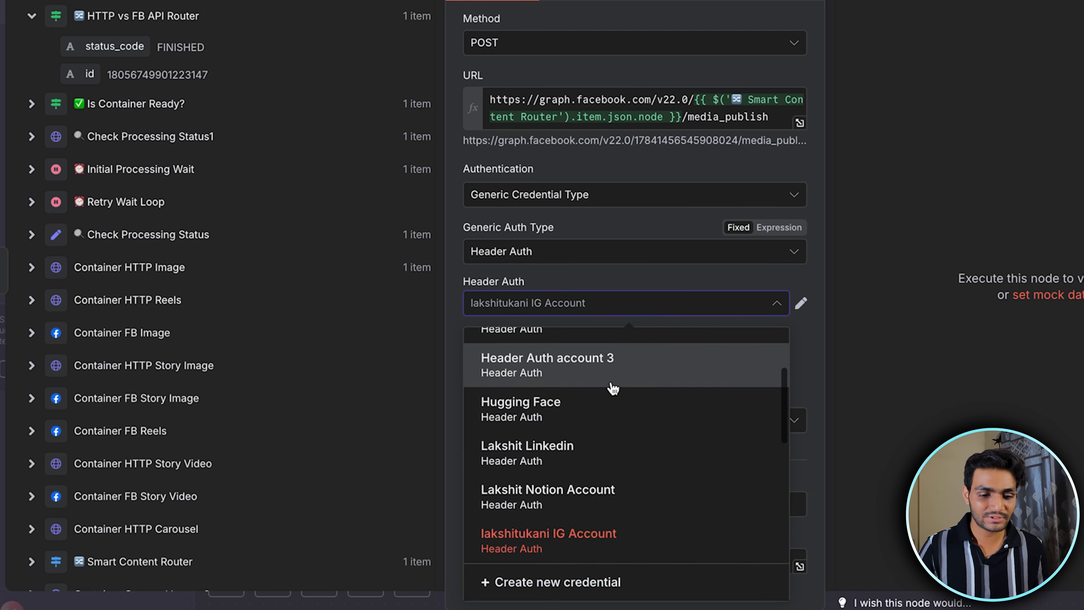
scroll(613, 388, down, 3)
click(582, 451)
Check the creation_id query parameter with the value {{ $json.id }}, and execute the Publish via HTTP API node
scroll(597, 316, down, 3)
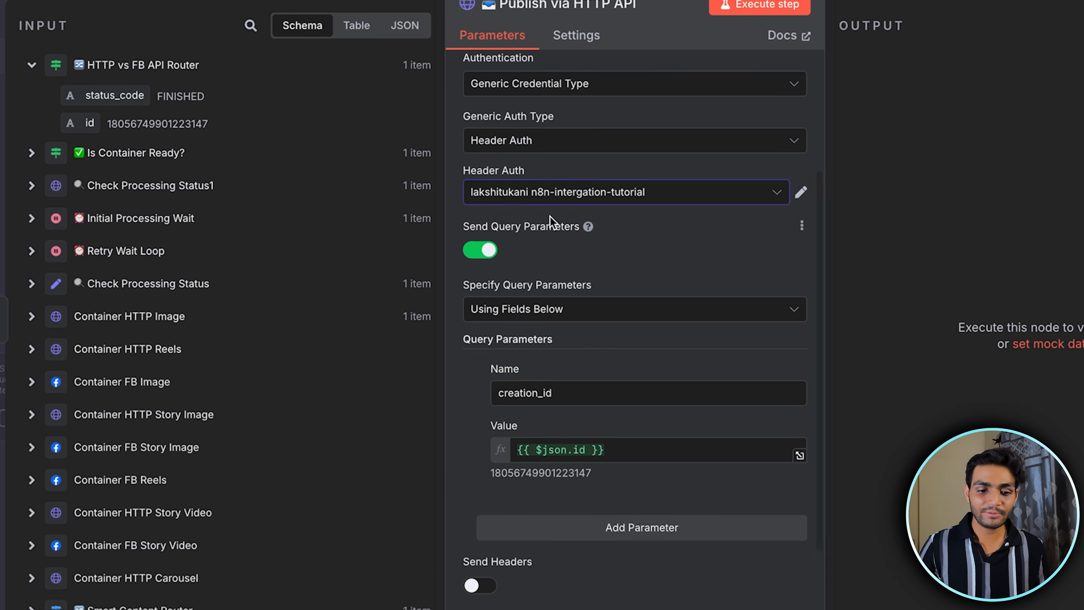
scroll(550, 219, down, 4)
drag(569, 283, 447, 284)
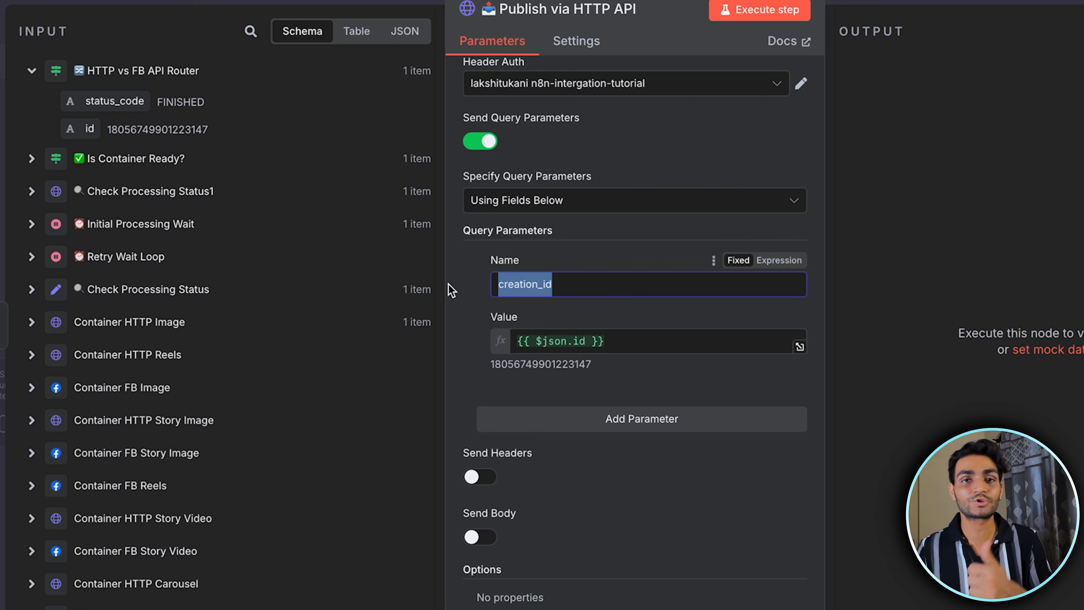
click(602, 284)
drag(616, 340, 458, 342)
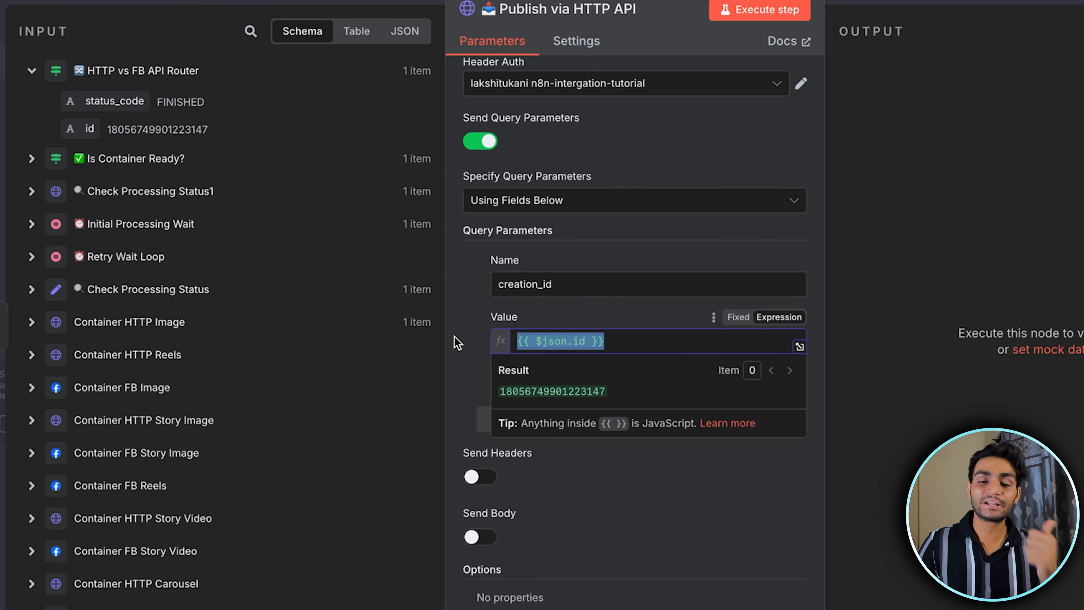
click(460, 343)
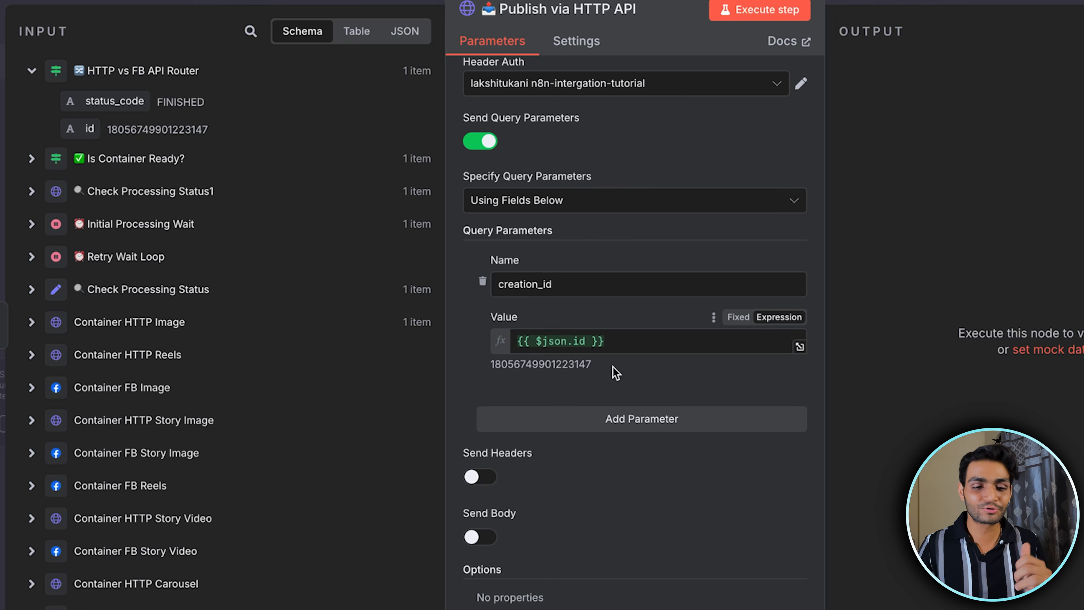
drag(616, 339, 480, 333)
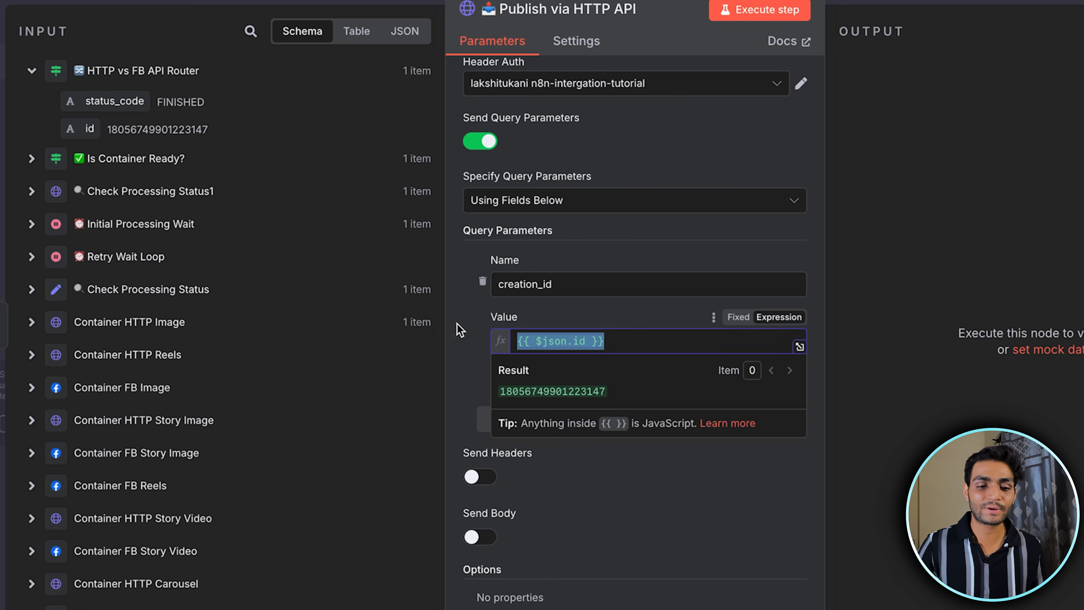
click(665, 264)
click(786, 19)
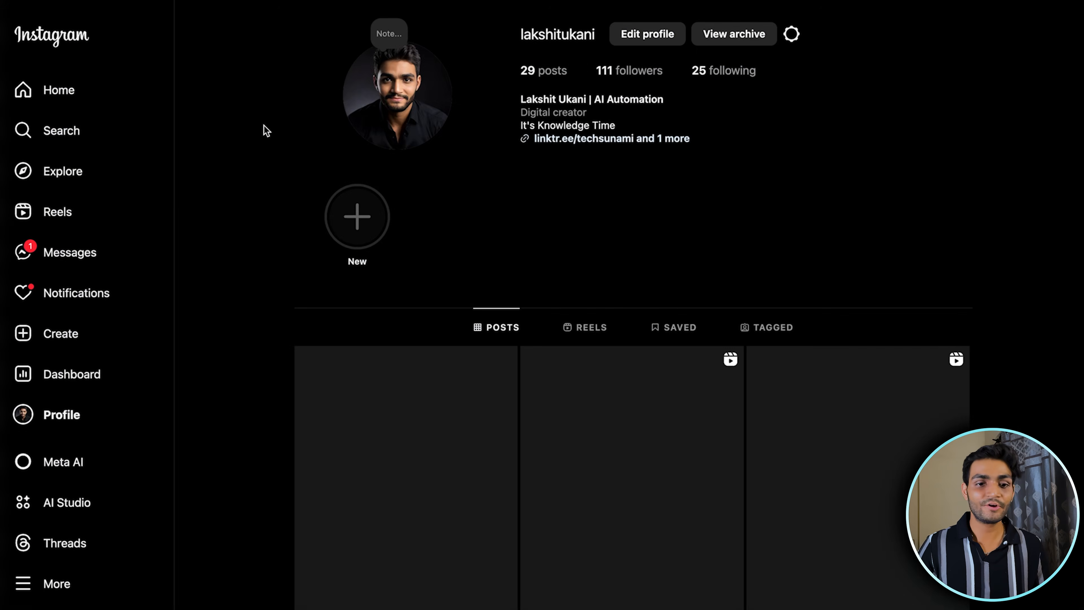
Switch to Instagram, open the newly published image post on the profile to check its caption, and return to the n8n workflow
scroll(285, 230, down, 3)
click(455, 297)
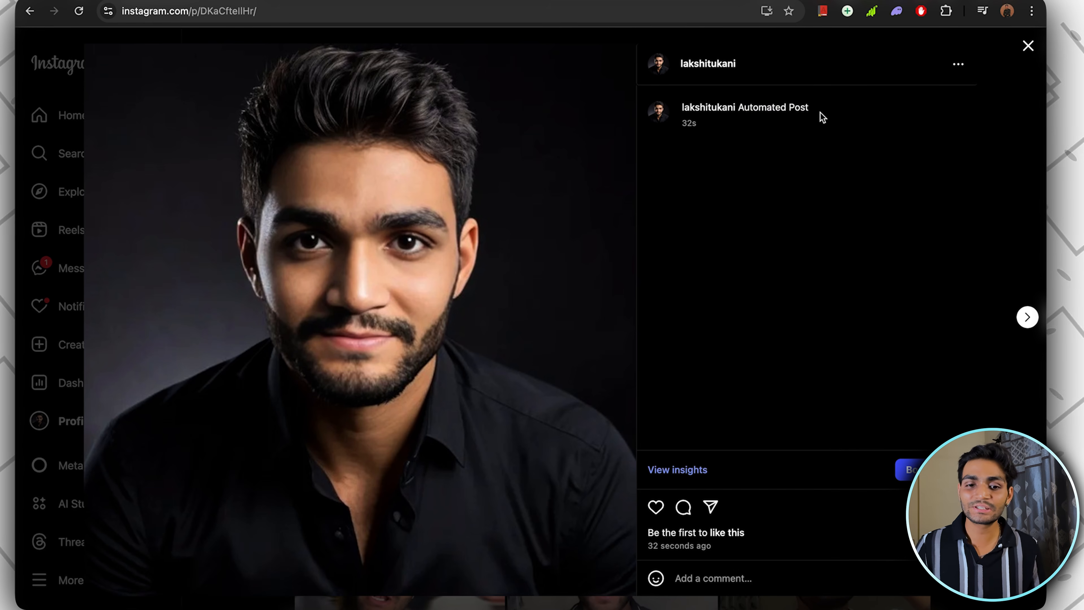
drag(854, 85, 766, 84)
click(765, 156)
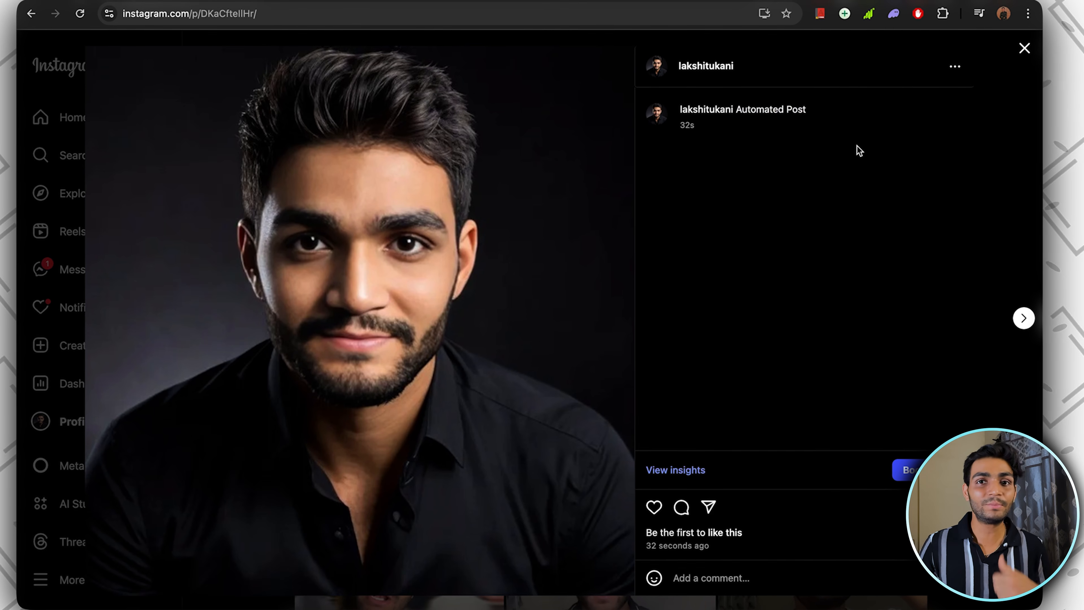
click(953, 66)
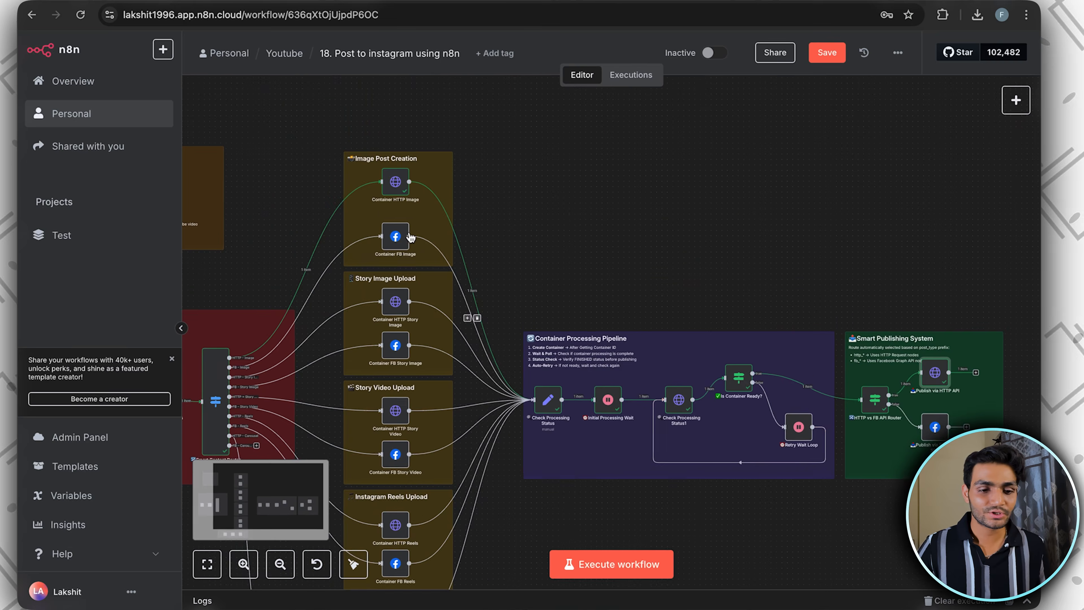
scroll(541, 104, up, 1)
scroll(620, 100, left, 2)
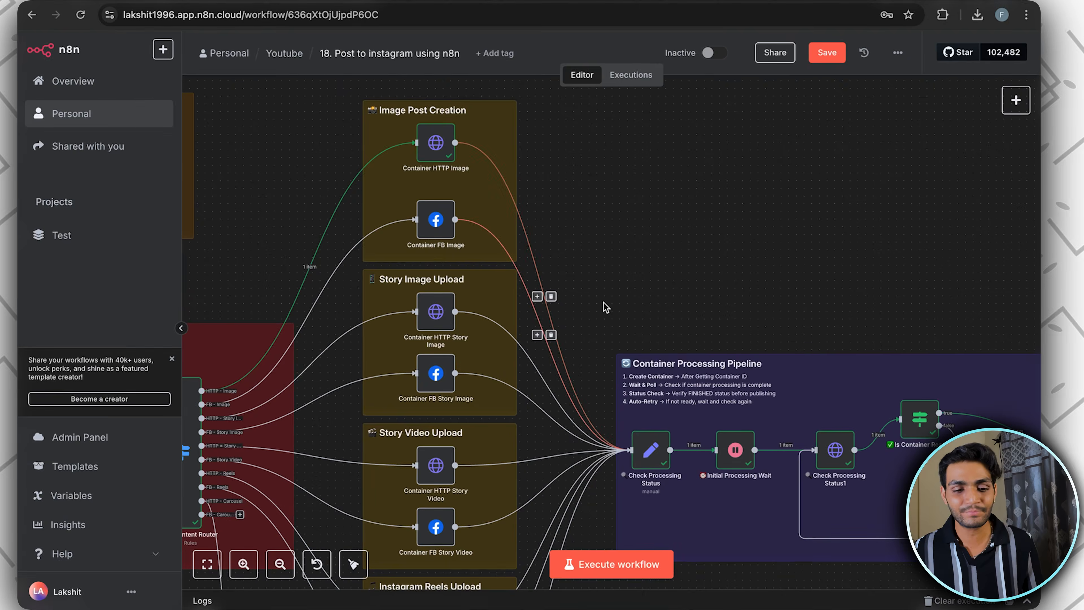
scroll(527, 117, right, 3)
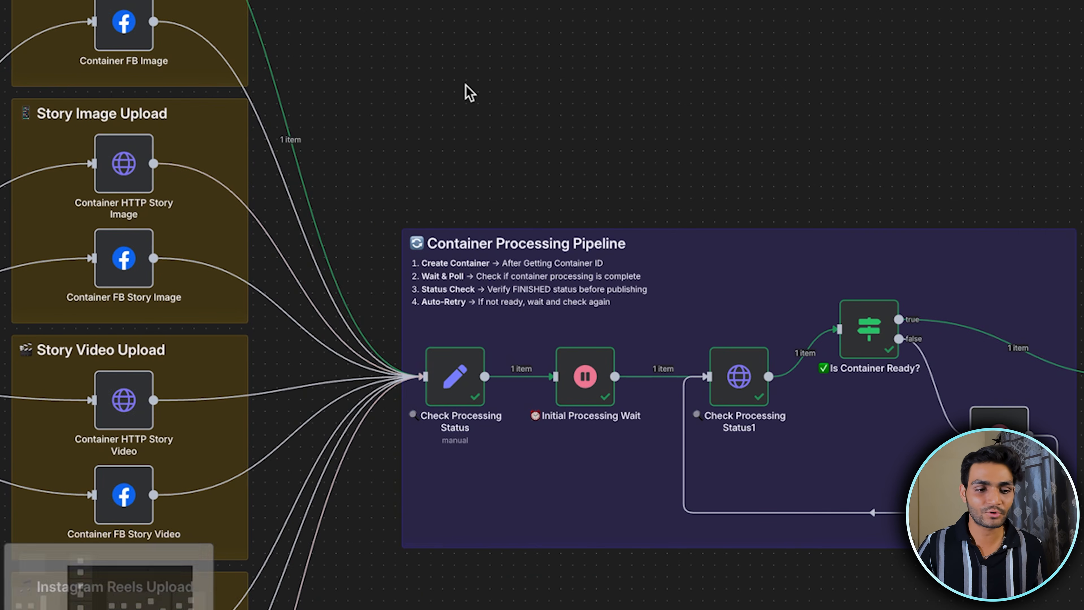
scroll(466, 84, left, 3)
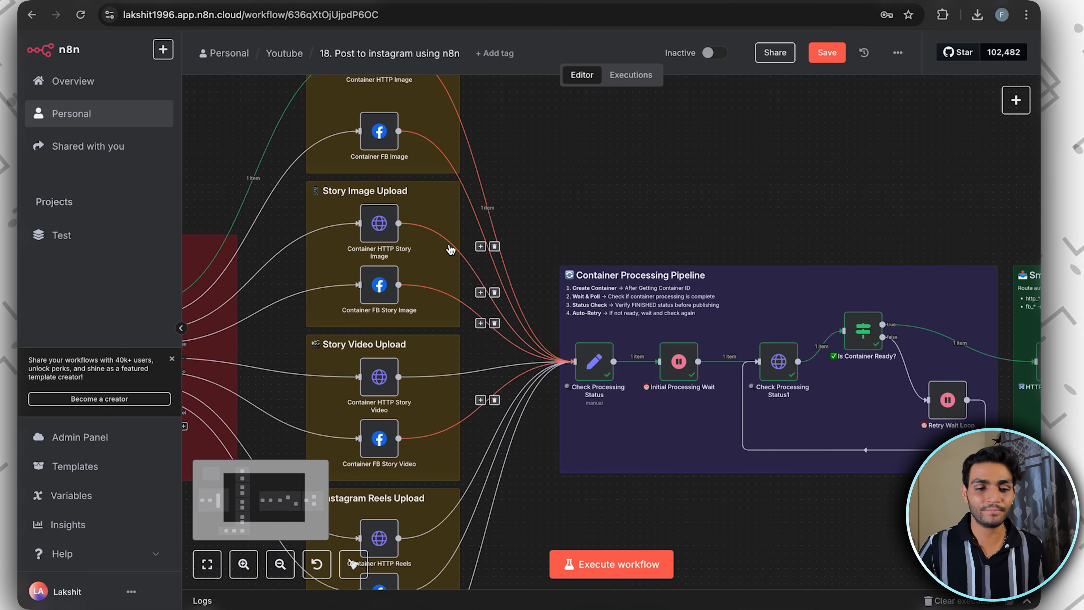
scroll(451, 249, up, 5)
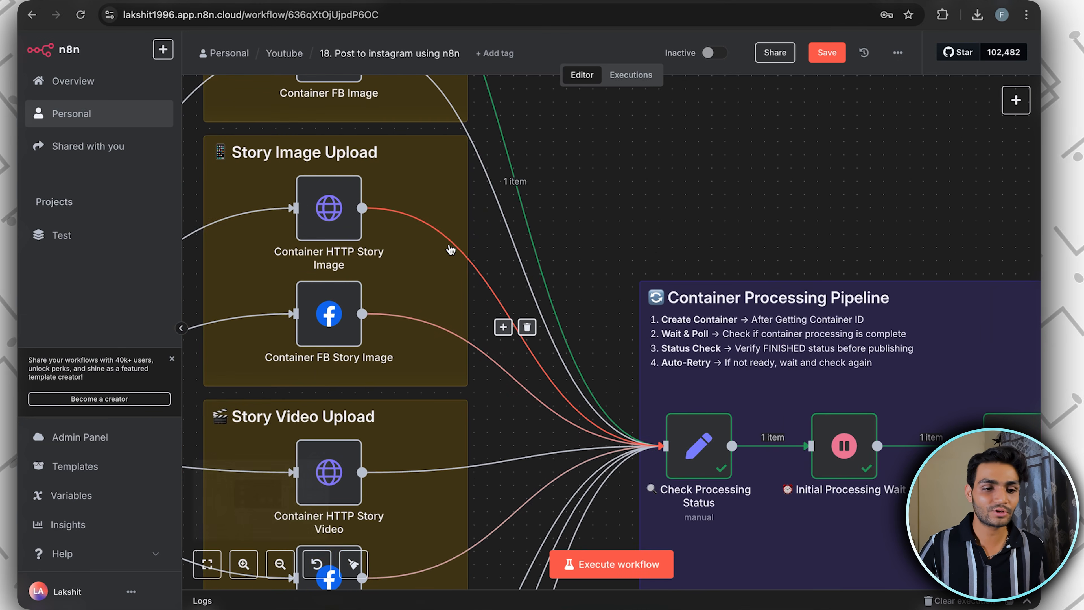
Open the Container FB Image node and select the Facebook Graph API credential ending in n8n-integration-tutorial
double_click(397, 164)
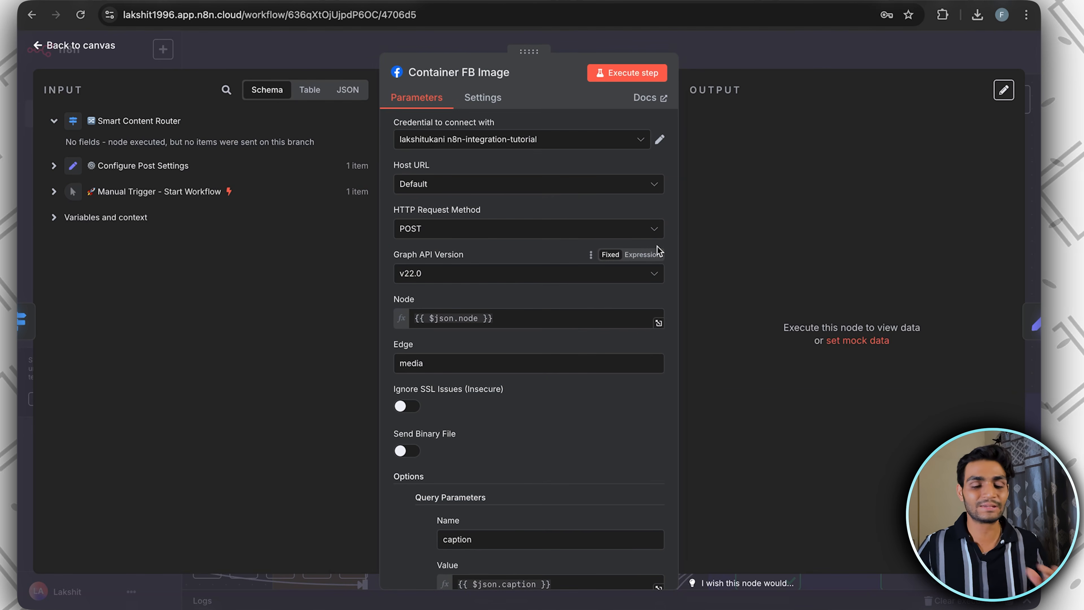
click(573, 139)
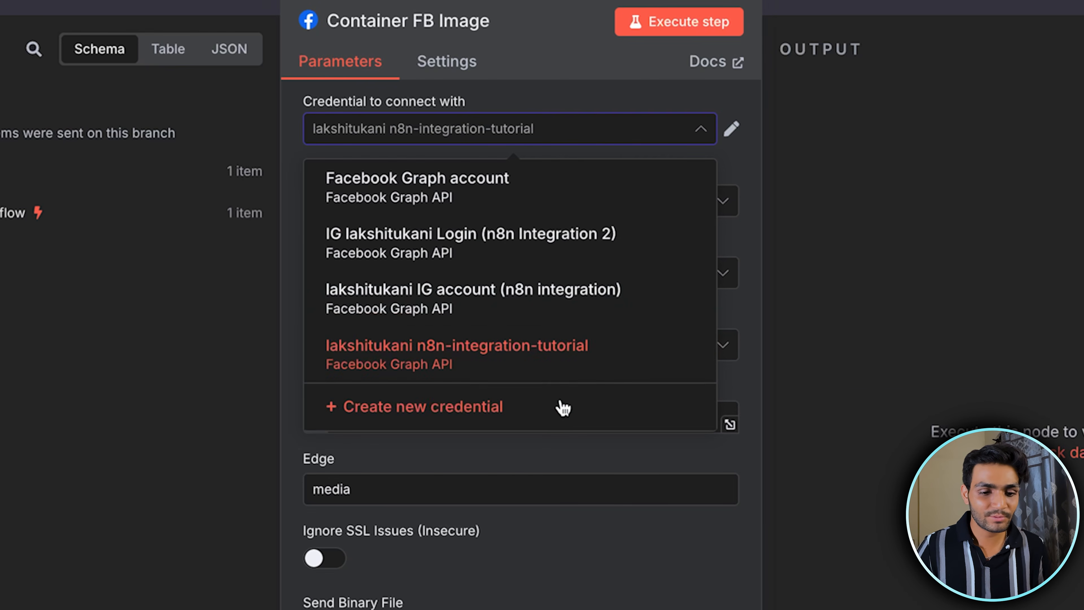
click(523, 360)
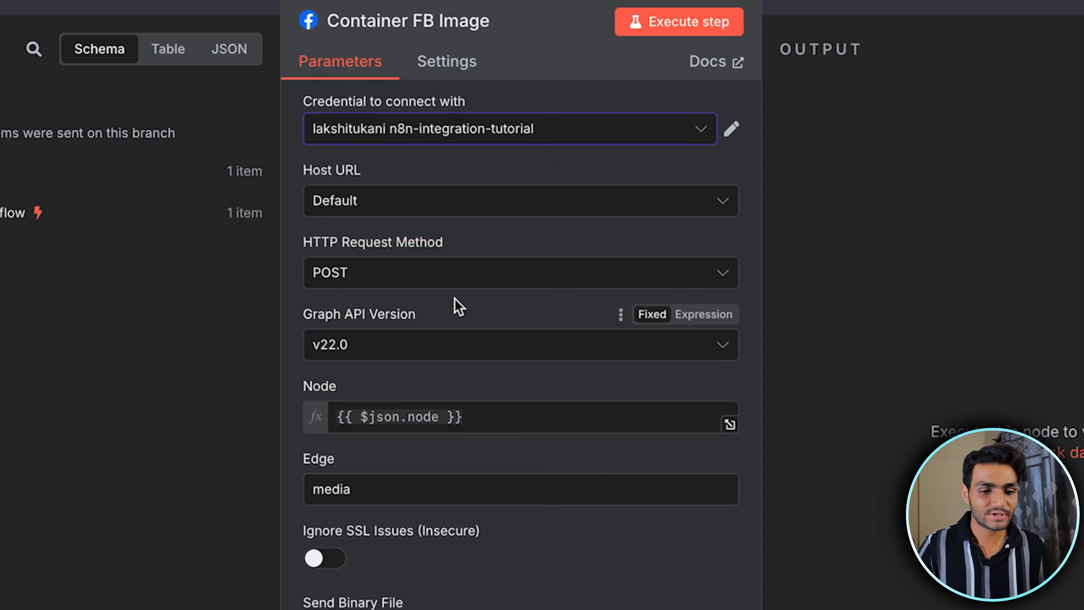
click(559, 133)
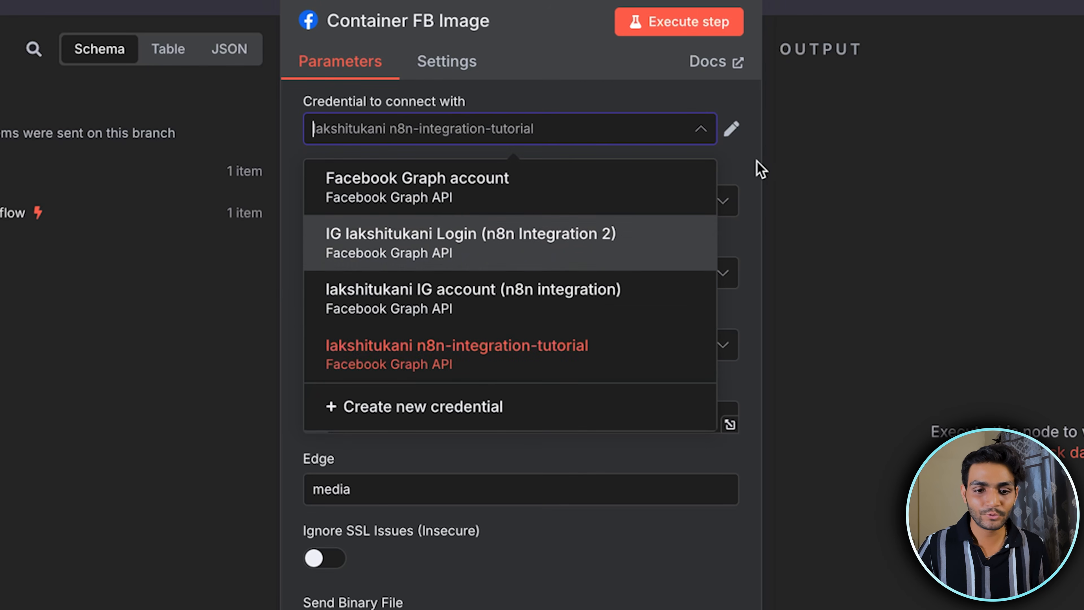
click(756, 166)
Open the selected Facebook Graph API credential for editing, examine its Access Token field, and close it without changes
click(733, 134)
drag(619, 311, 296, 322)
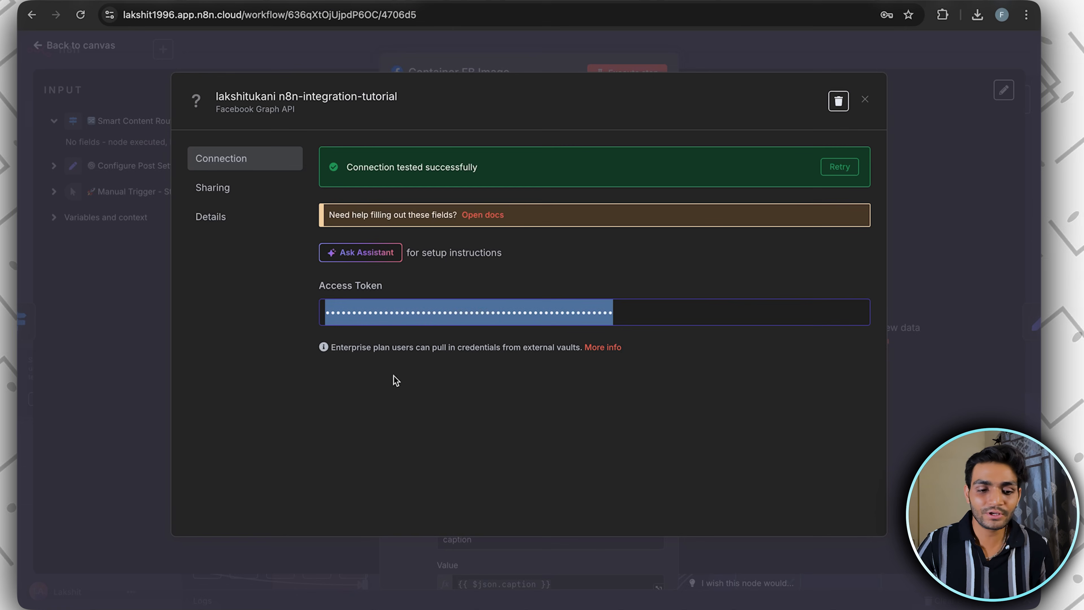
click(506, 432)
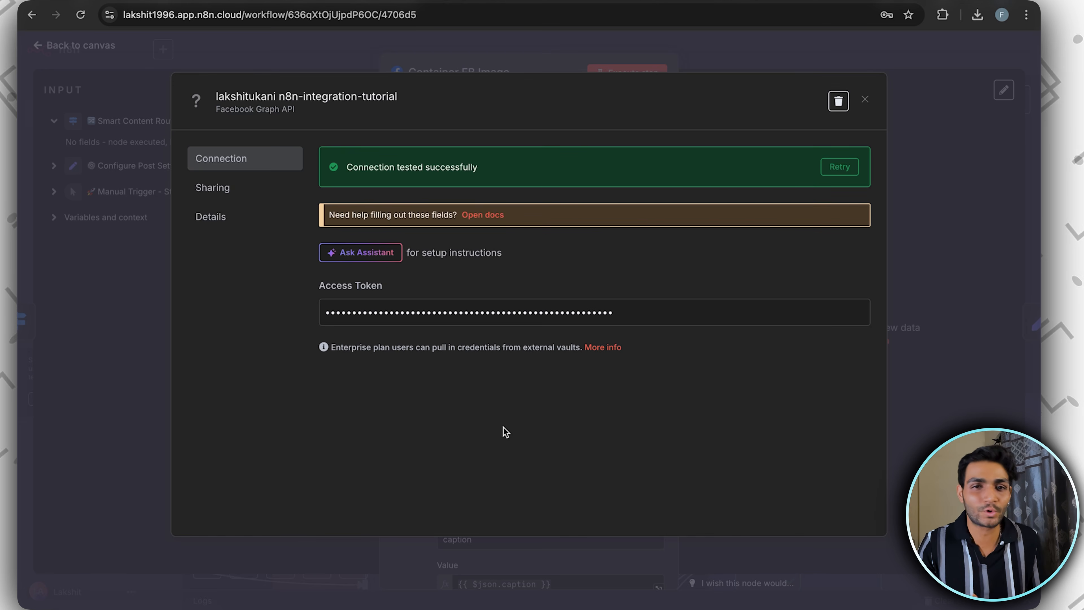
double_click(544, 314)
click(553, 432)
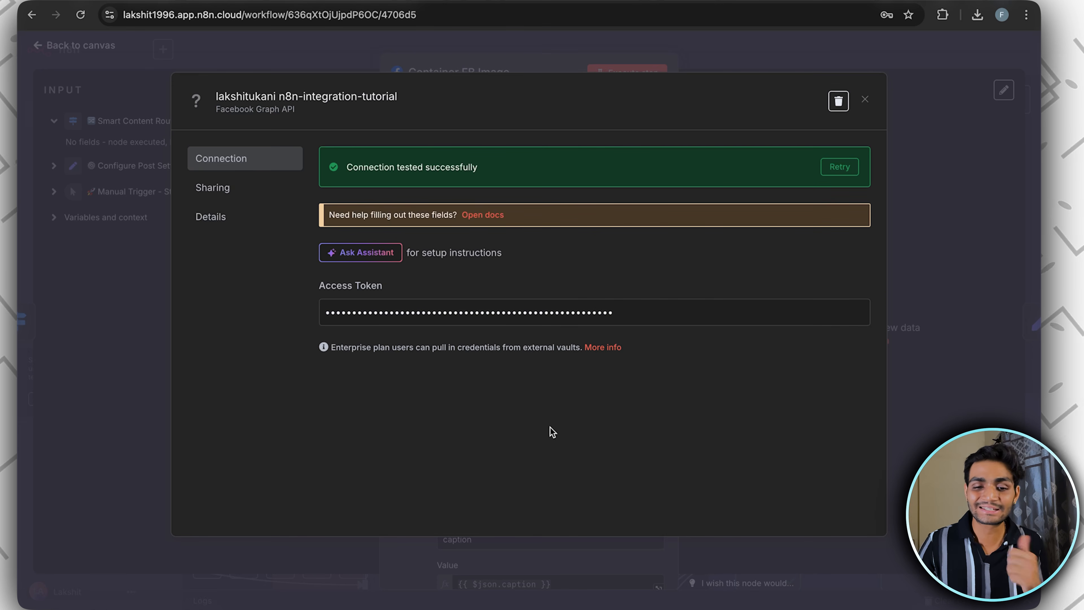
click(865, 101)
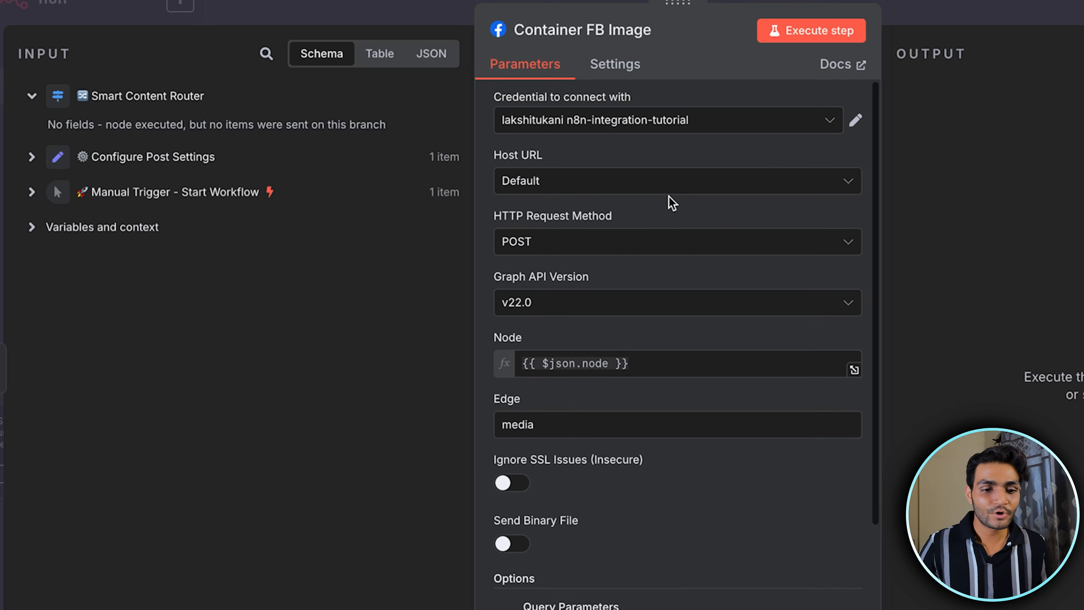
Check the Node expression {{ $json.node }} in the Container FB Image node, and close the node
scroll(564, 230, down, 1)
scroll(570, 223, down, 1)
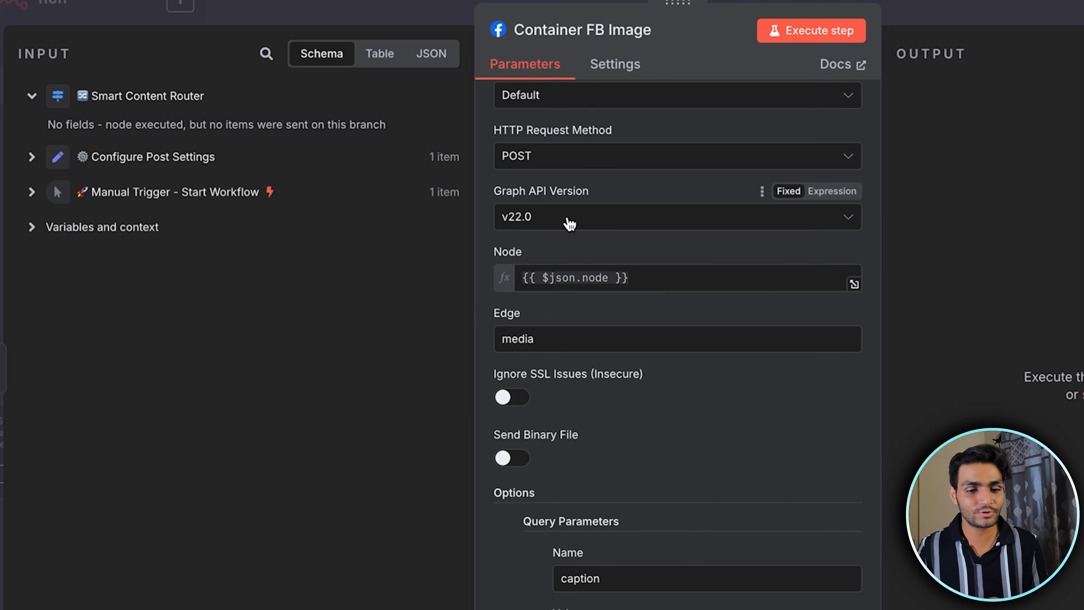
click(648, 281)
key(Escape)
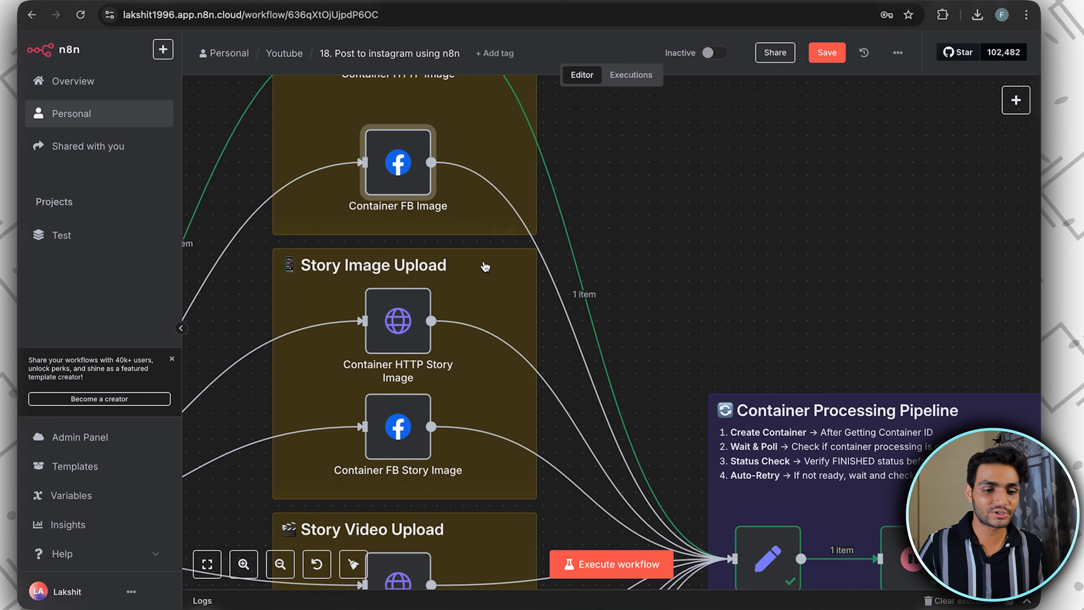
Set post_type to fb_image in the Configure Post Settings node, and execute it and the Smart Content Router node
scroll(485, 267, left, 5)
scroll(485, 266, down, 5)
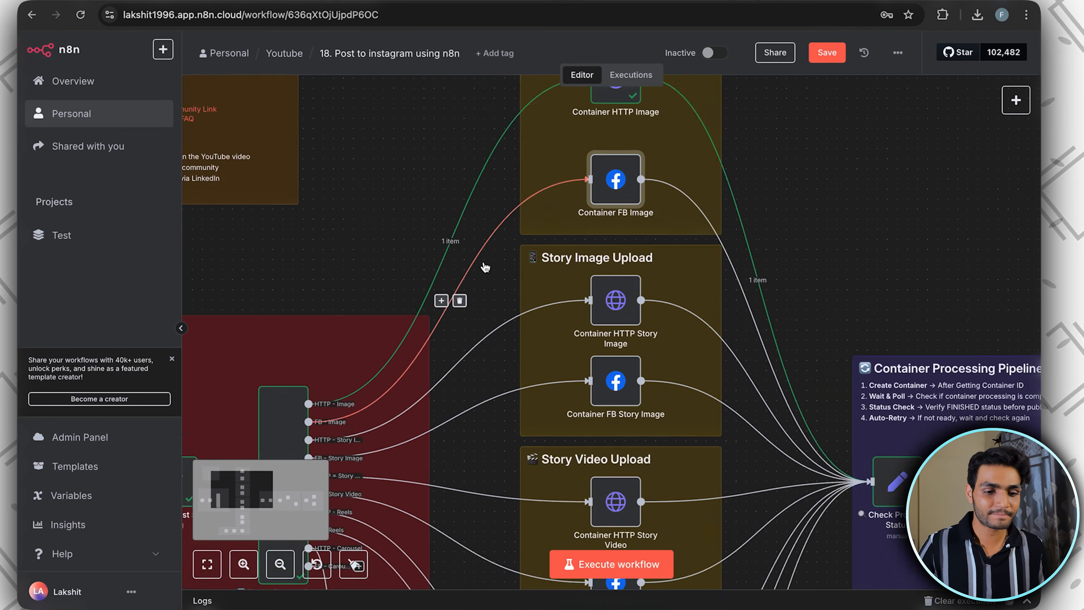
scroll(486, 266, left, 5)
click(505, 318)
double_click(505, 317)
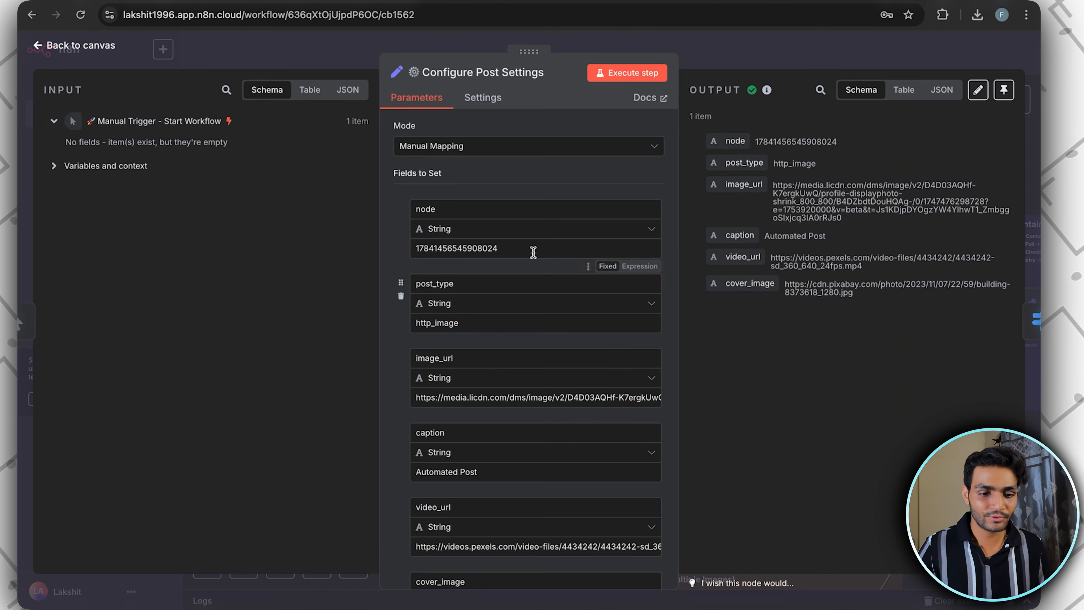
click(420, 318)
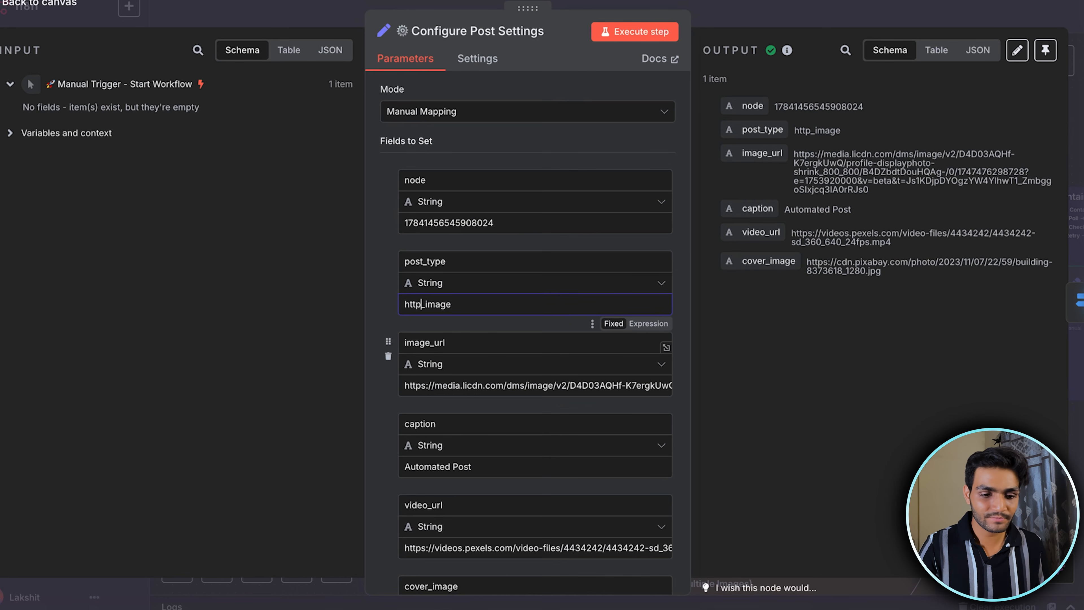
click(649, 31)
key(Escape)
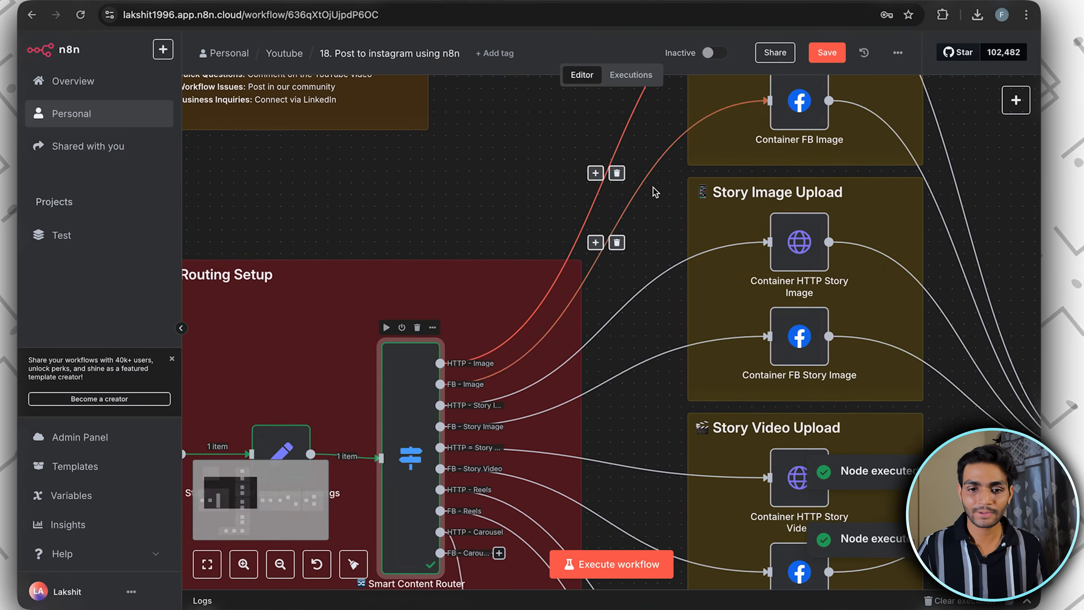
Check the media edge and the caption and image_url query parameters of Container FB Image, execute the node, and close it
double_click(799, 101)
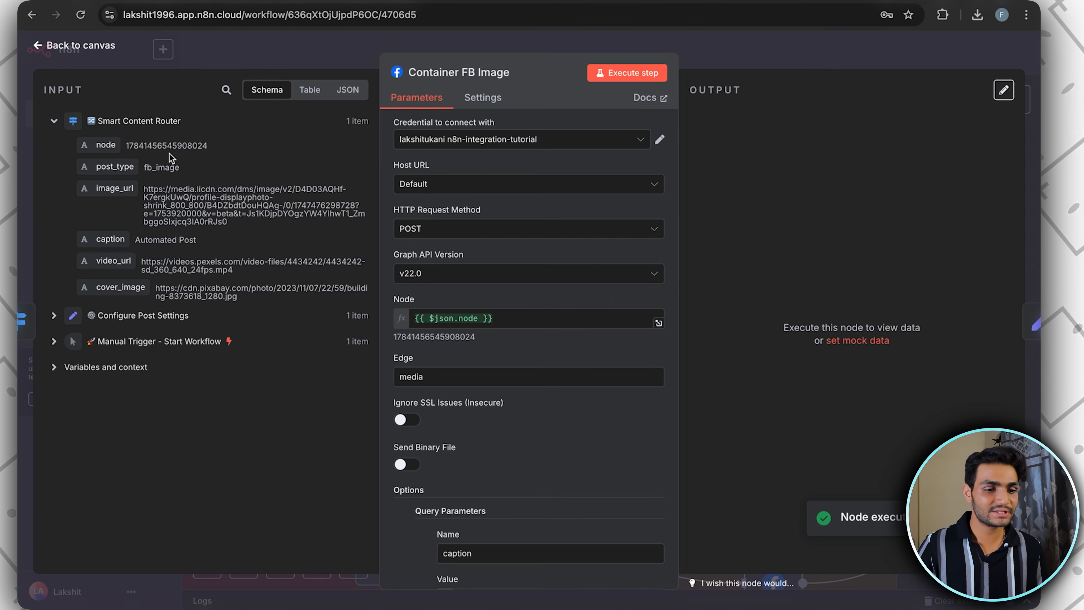
scroll(482, 320, down, 3)
click(443, 246)
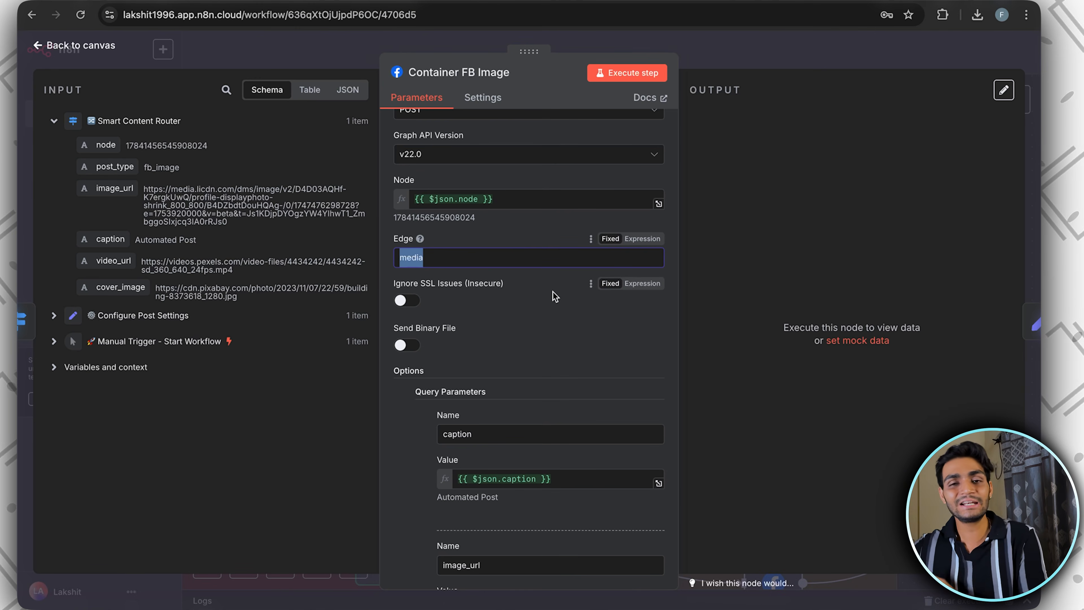
scroll(555, 296, down, 4)
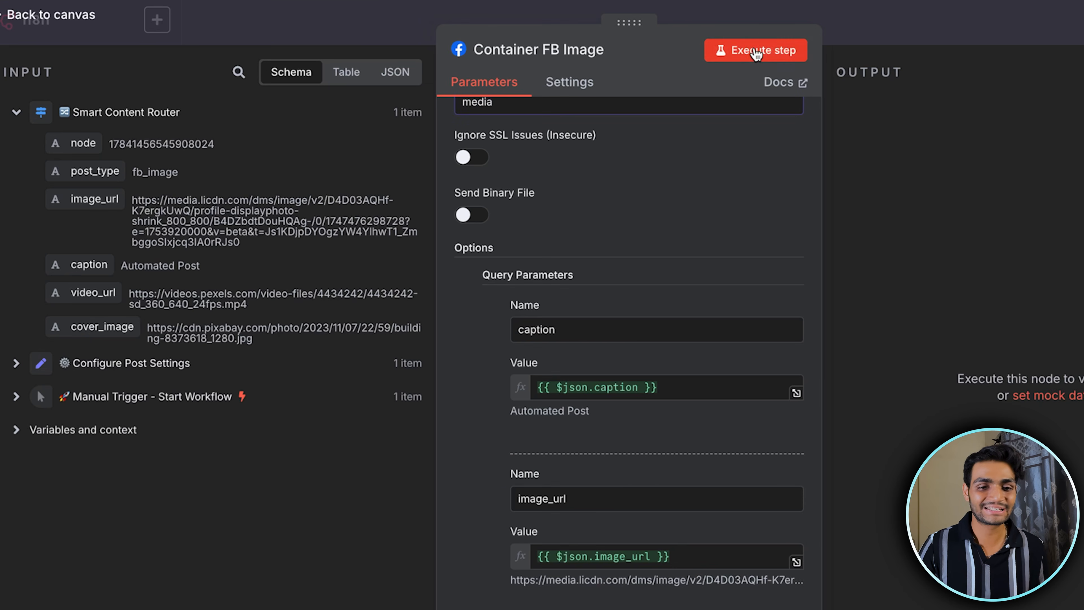
click(755, 52)
right_click(950, 19)
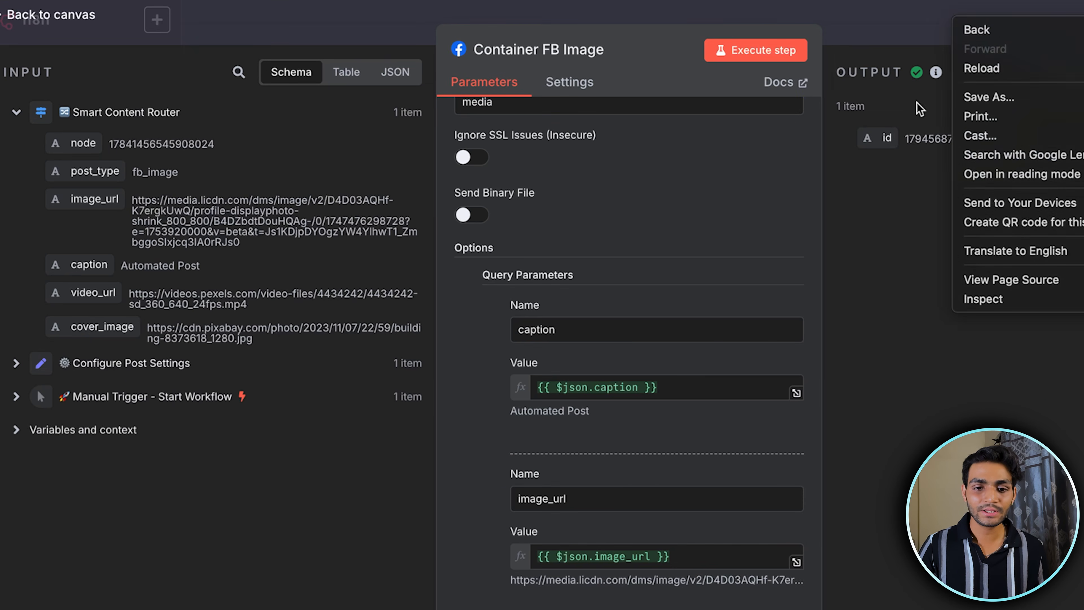
click(895, 11)
click(951, 26)
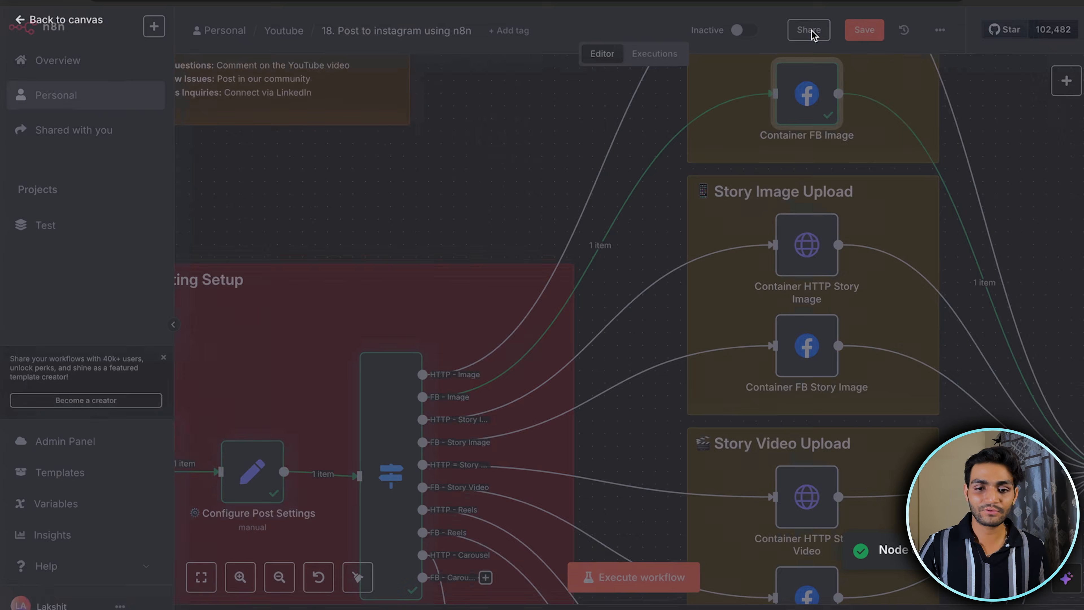
Execute the workflow up to the HTTP vs FB API Router node, and check the output of Check Processing Status1
scroll(812, 253, right, 4)
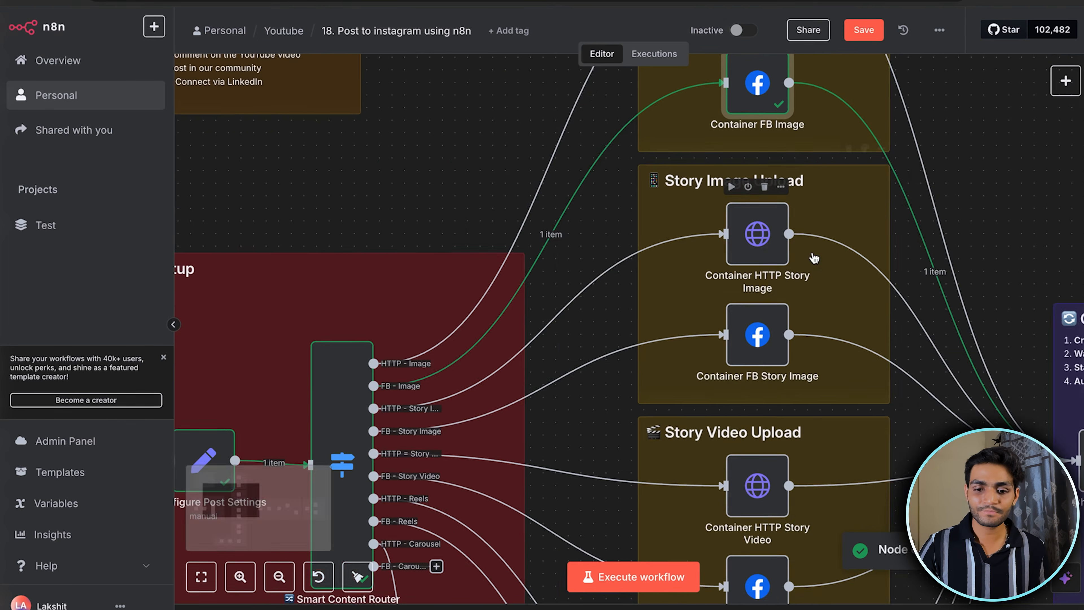
scroll(812, 252, down, 2)
scroll(812, 252, right, 10)
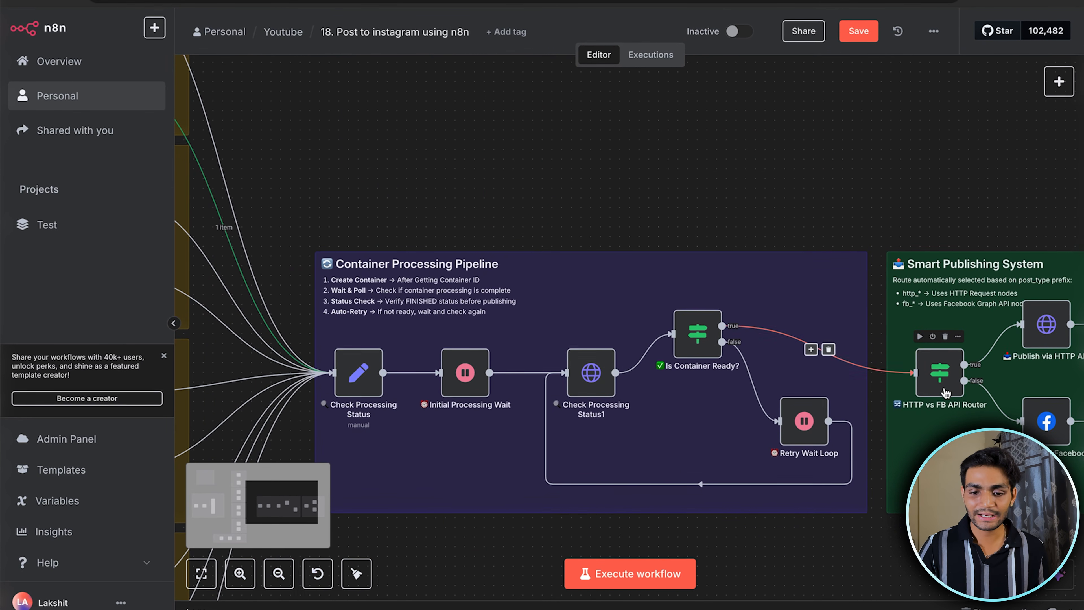
click(922, 338)
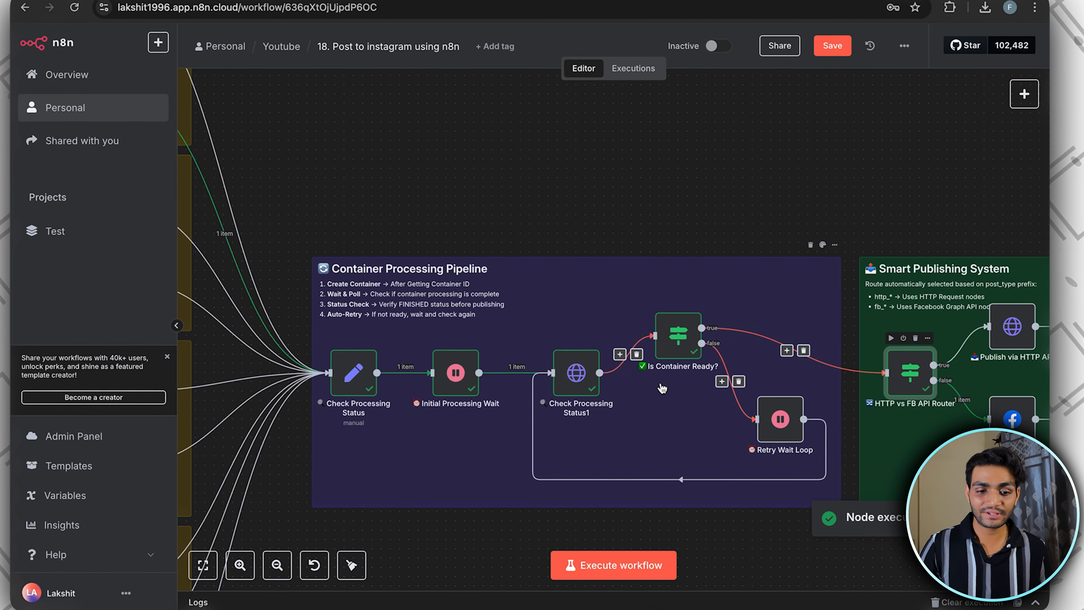
double_click(582, 378)
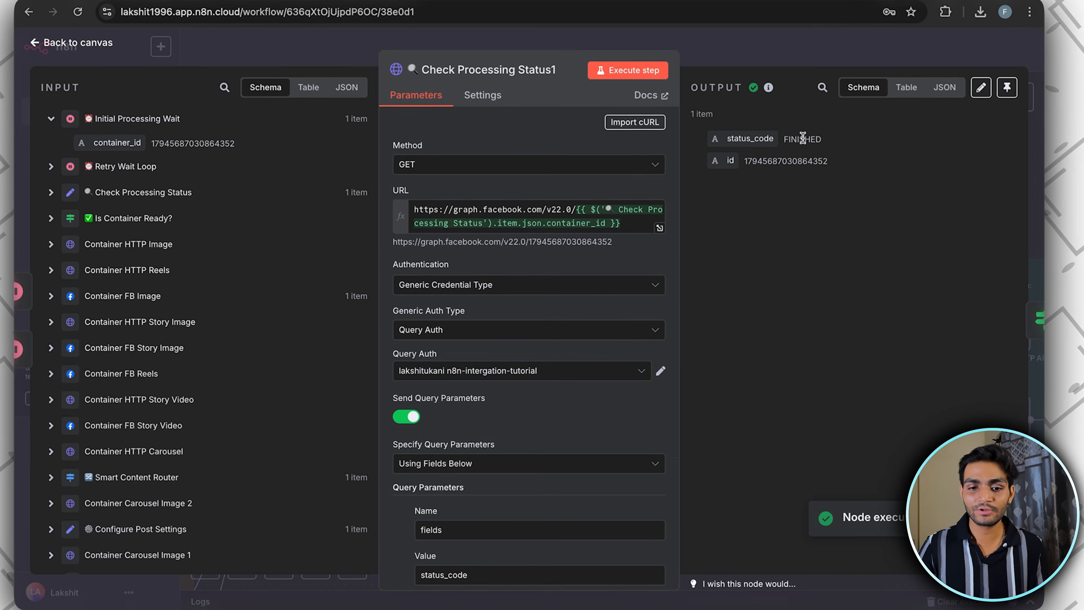
click(803, 55)
Open the Publish via Facebook SDK node and select the Facebook Graph API credential ending in n8n-integration-tutorial
scroll(907, 347, right, 5)
scroll(907, 346, down, 2)
scroll(807, 358, up, 3)
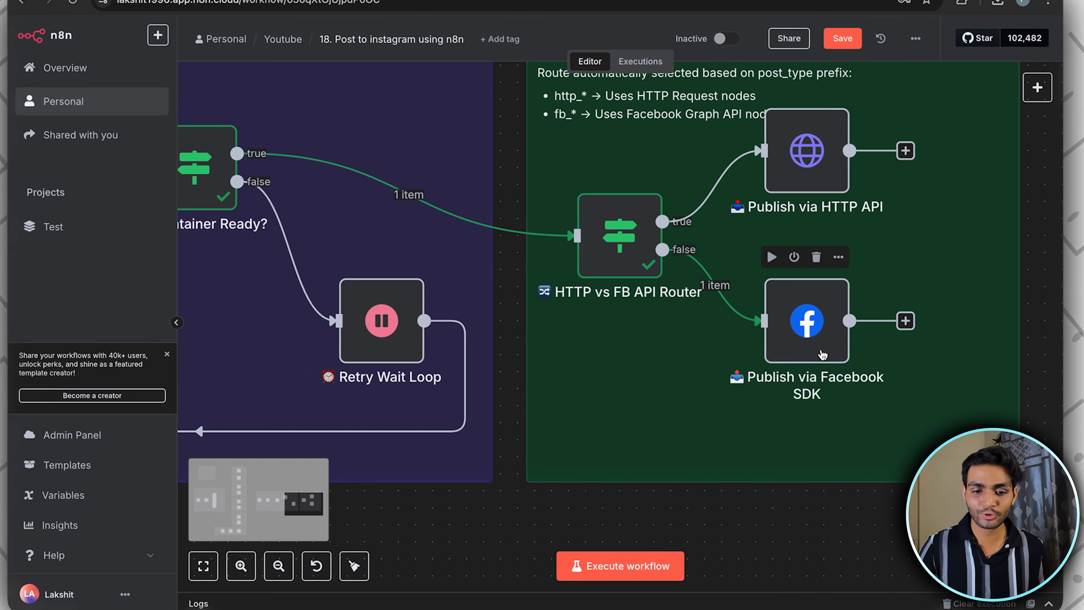
double_click(805, 353)
click(490, 144)
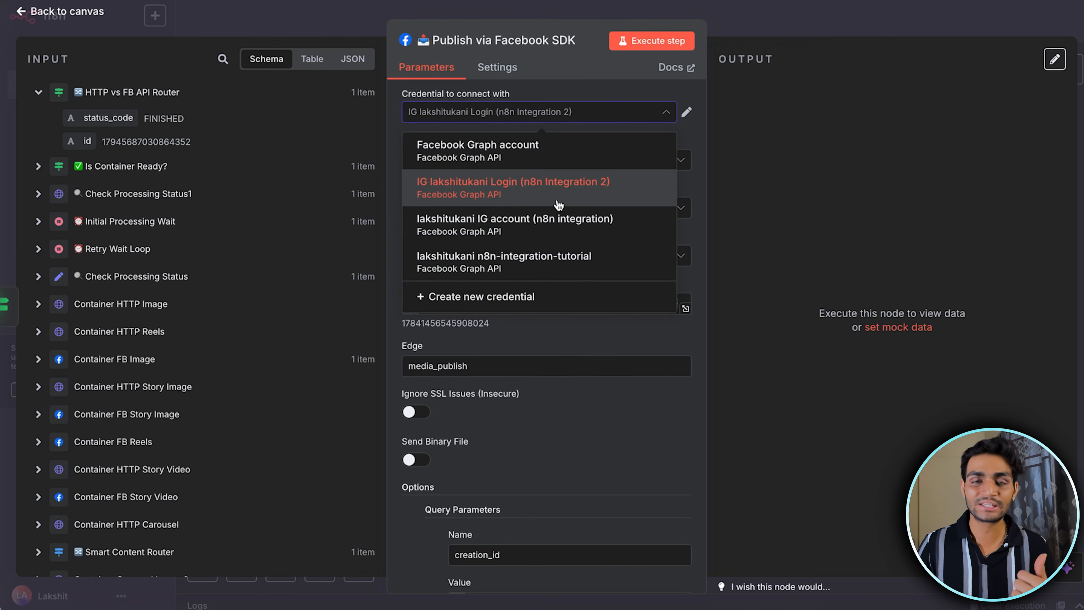
click(508, 261)
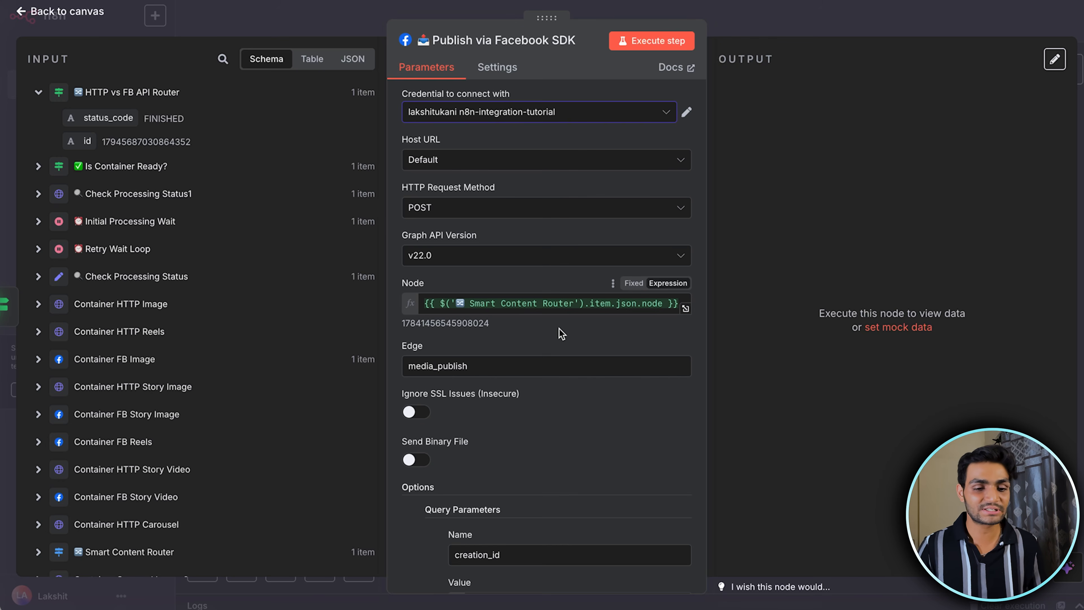
Check the media_publish edge and the creation_id query parameter with the value {{ $json.id }}, and execute the Publish via Facebook SDK node
scroll(486, 287, down, 1)
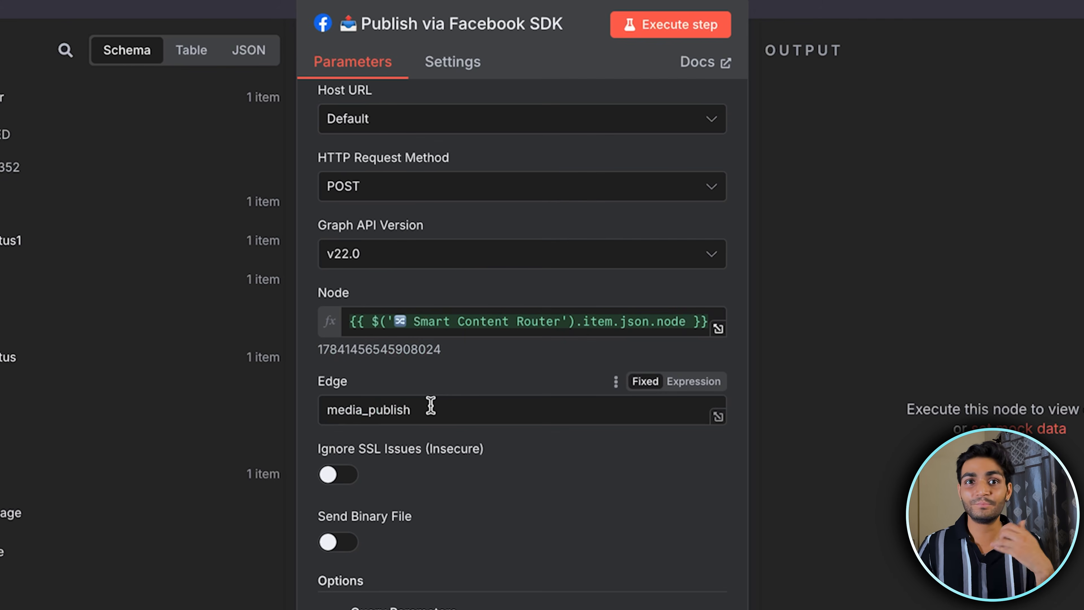
drag(431, 404, 322, 406)
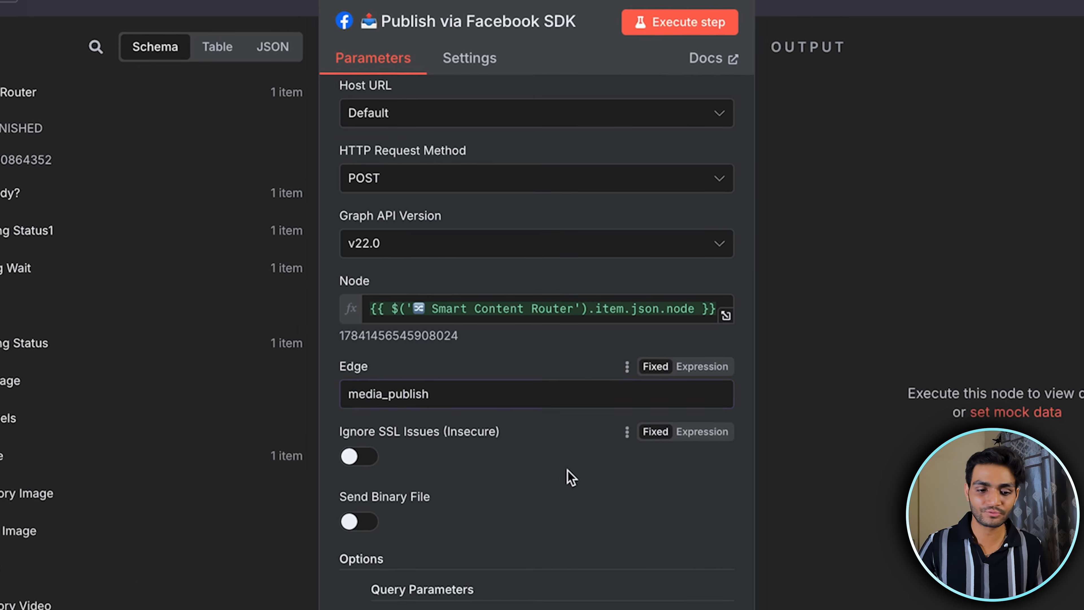
scroll(572, 477, down, 3)
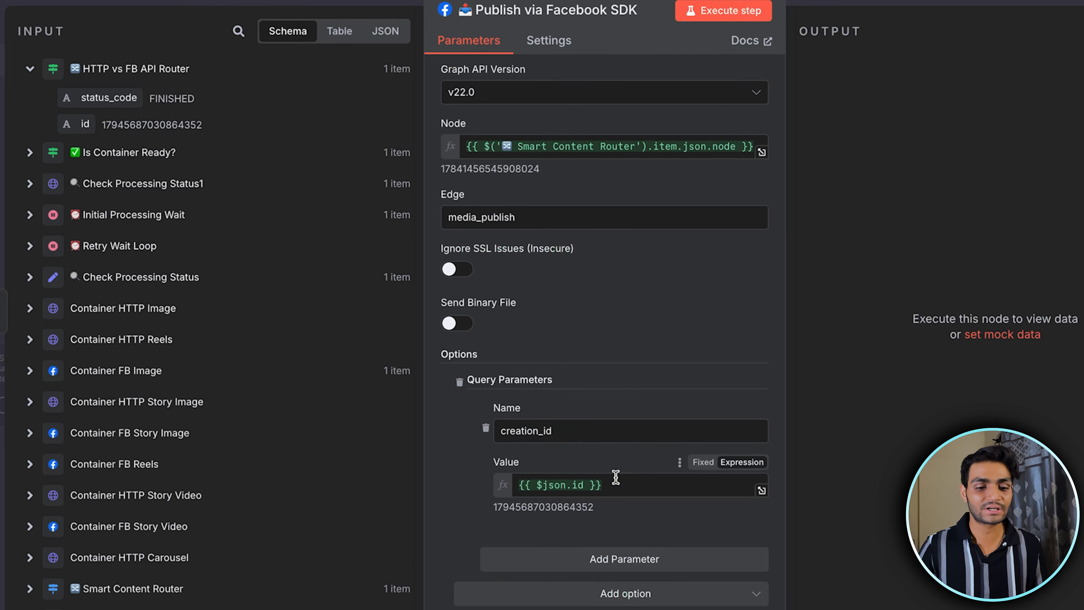
drag(615, 477, 517, 484)
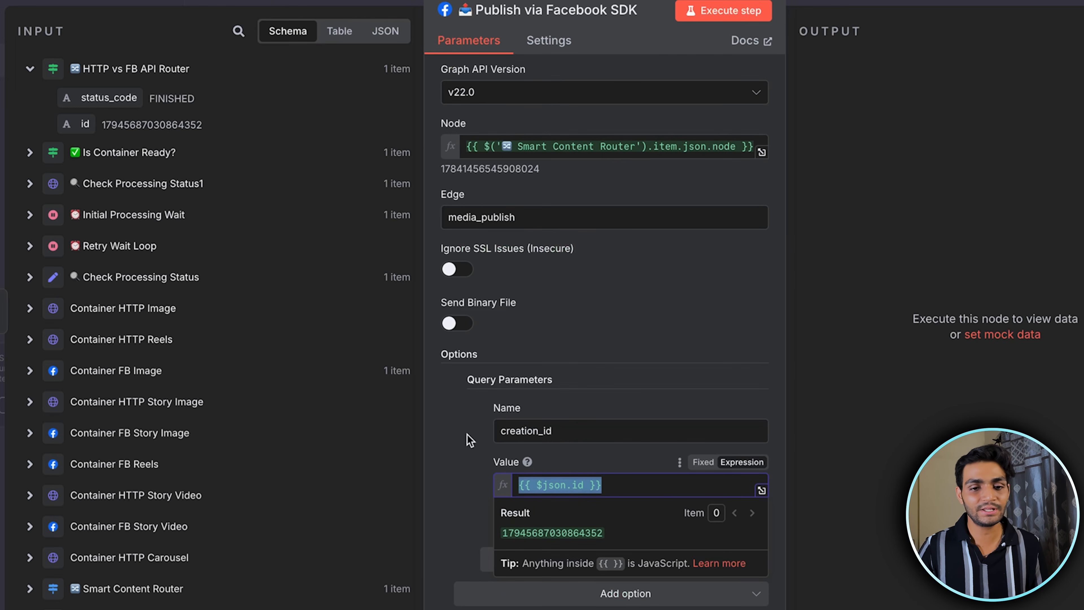
click(732, 16)
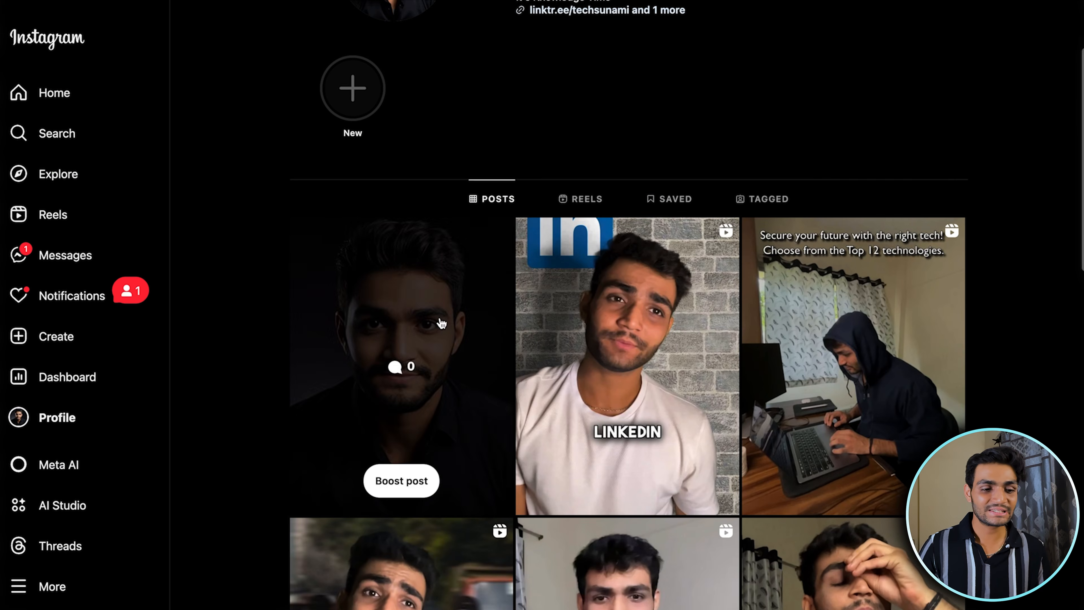
Switch to Instagram, open the newly published image post to check its Automated Post caption, and delete the post
click(443, 318)
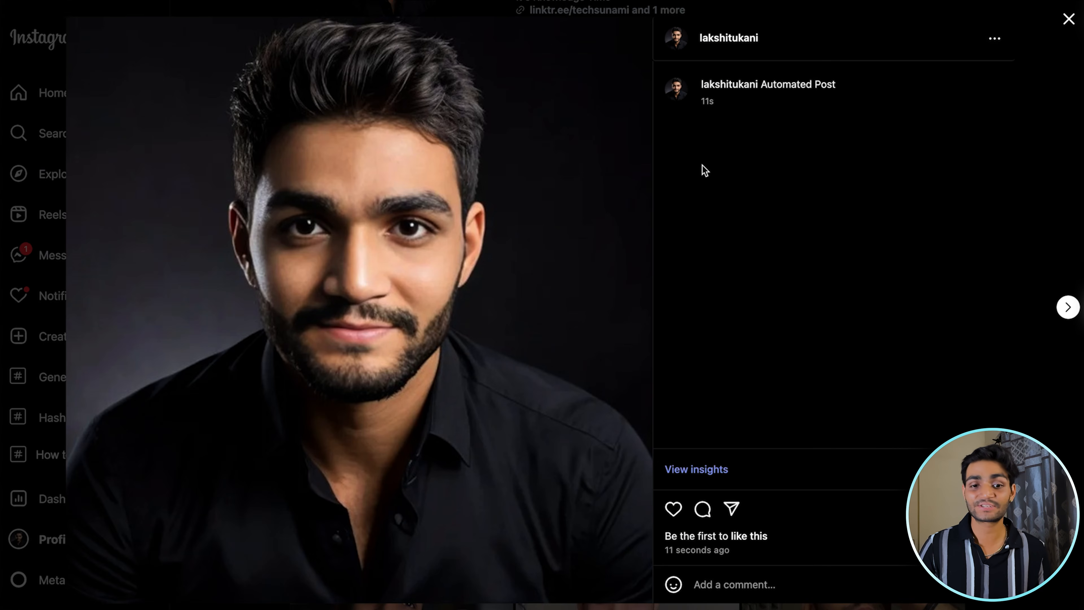
drag(839, 85, 812, 82)
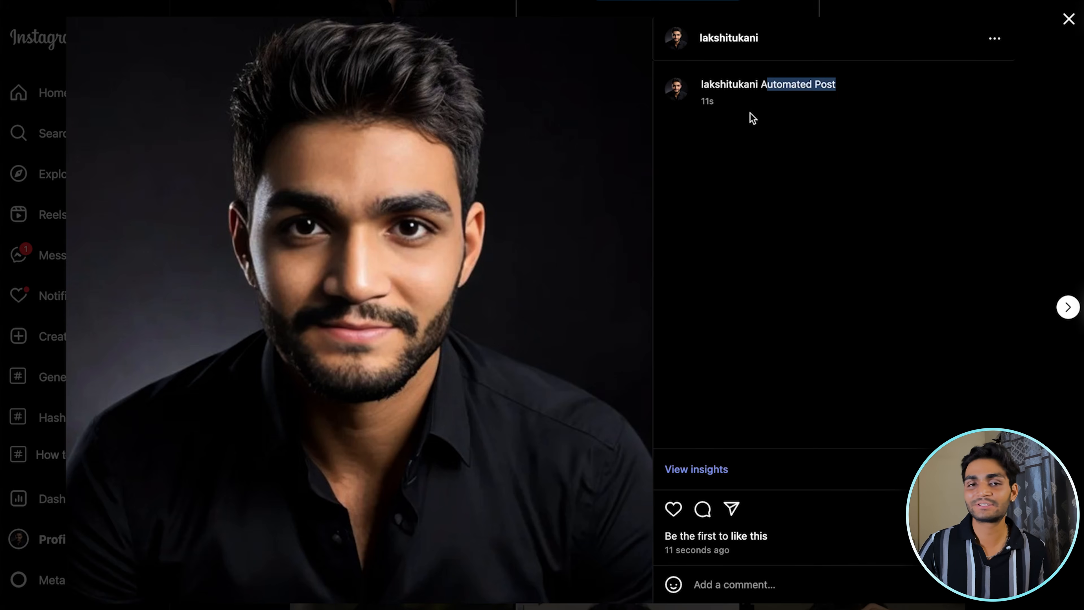
click(994, 38)
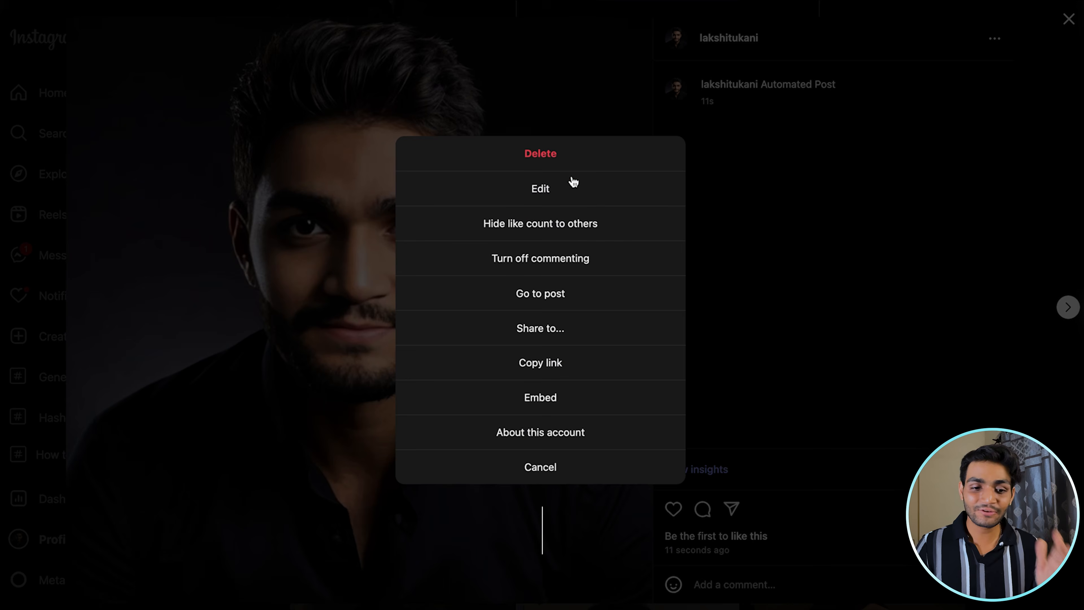
click(548, 152)
click(551, 329)
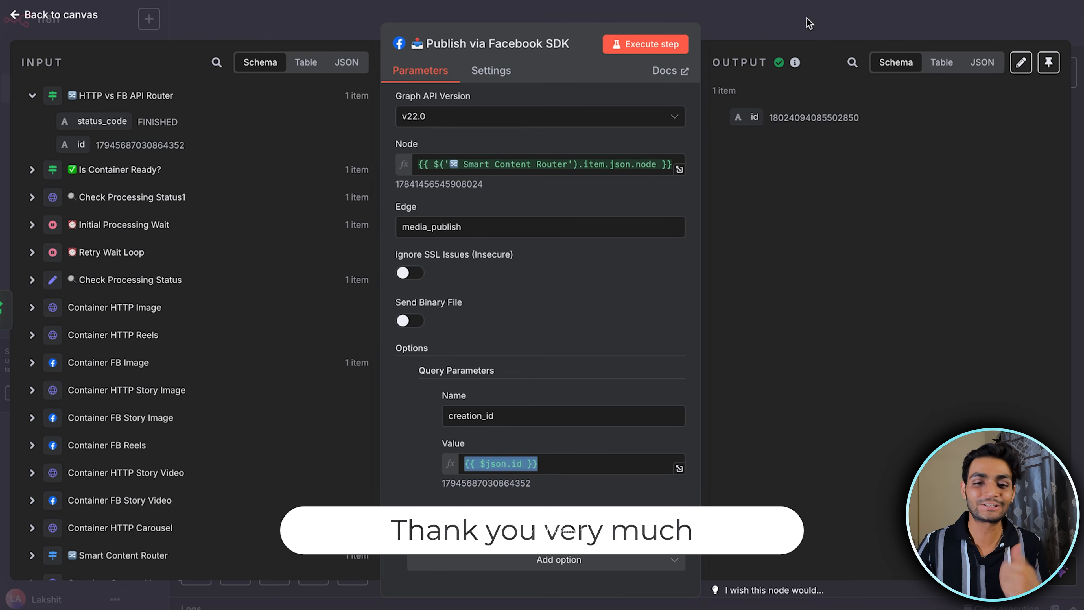
Return to the n8n workflow, close the Publish via Facebook SDK node, and look over the processing and upload sections
click(810, 23)
scroll(742, 304, down, 5)
scroll(554, 416, left, 10)
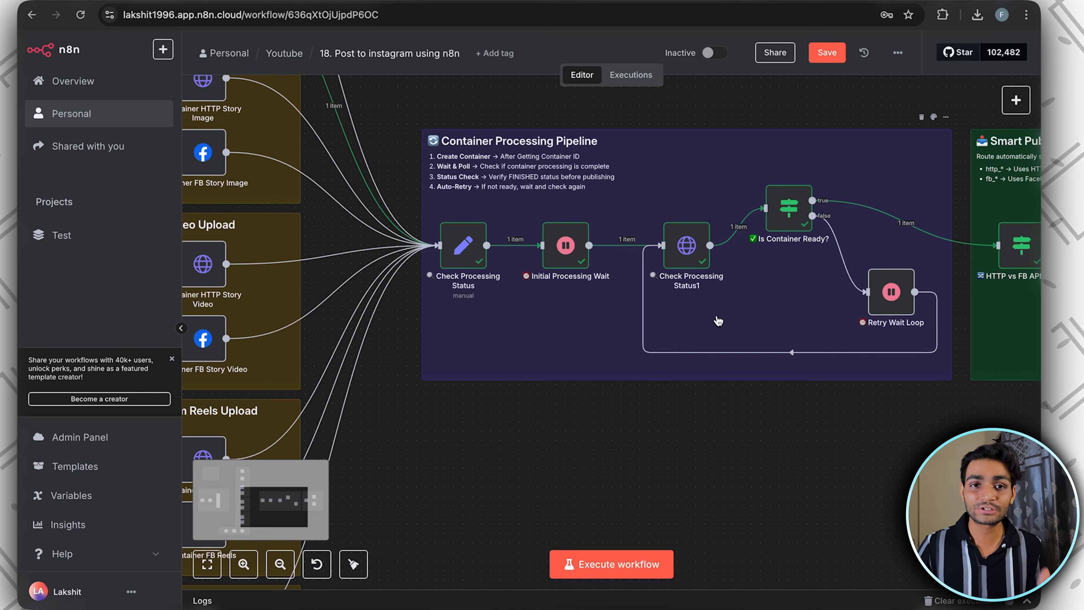
scroll(718, 321, left, 10)
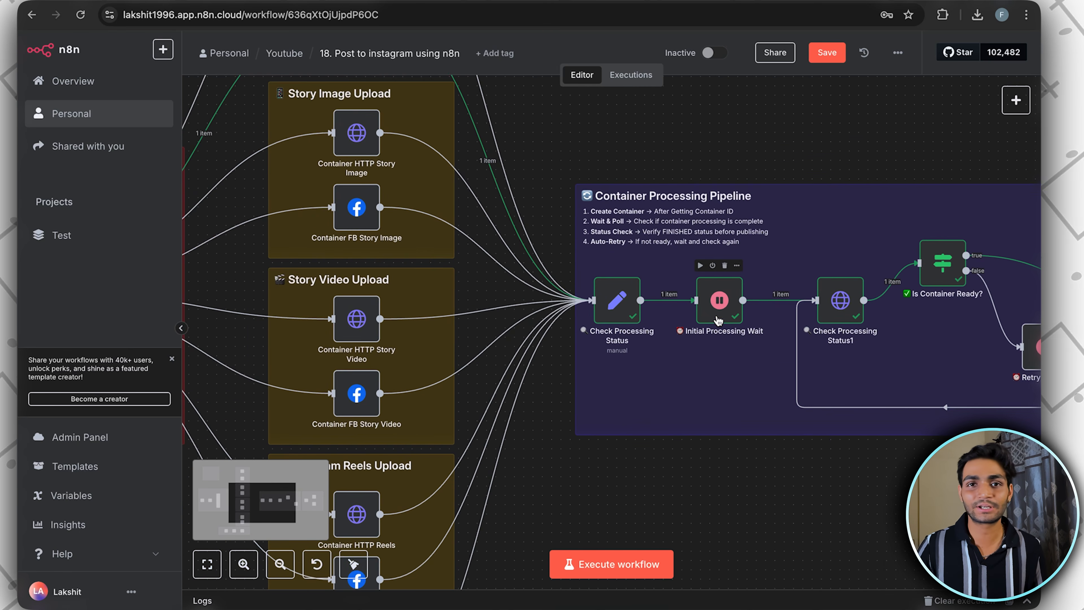
scroll(718, 320, up, 10)
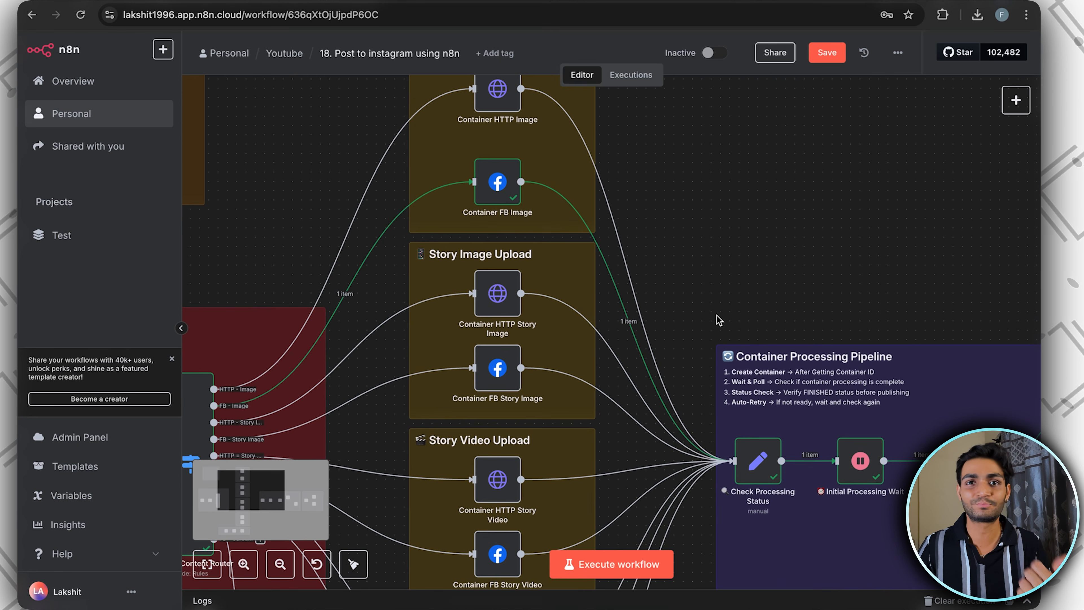
Look over the workflow's routing setup, upload branches and Container Processing Pipeline on the canvas
scroll(718, 320, left, 5)
scroll(718, 320, down, 4)
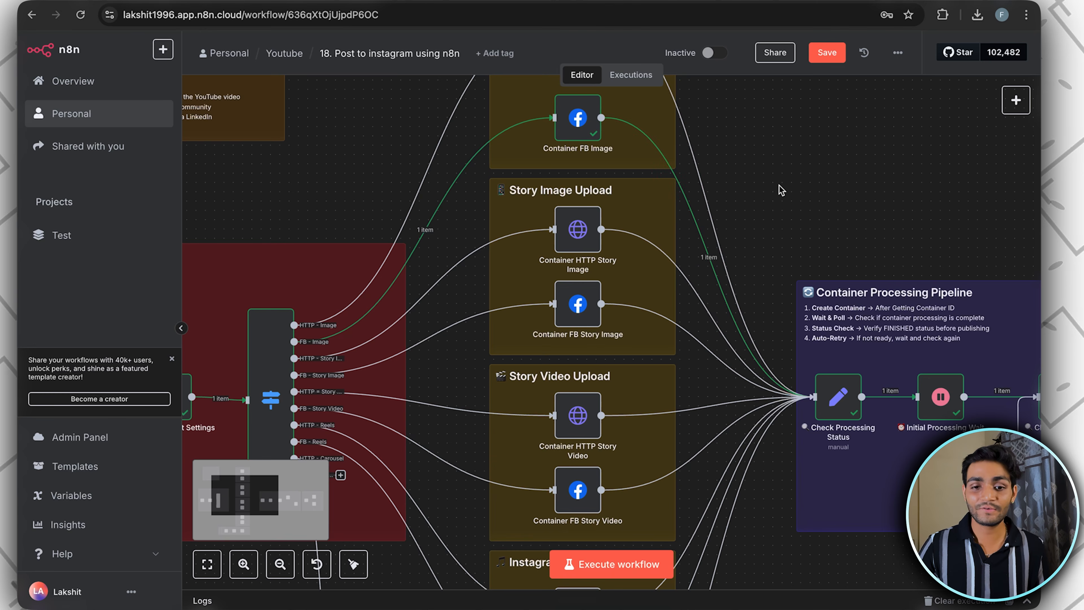
scroll(761, 186, left, 2)
scroll(762, 186, down, 2)
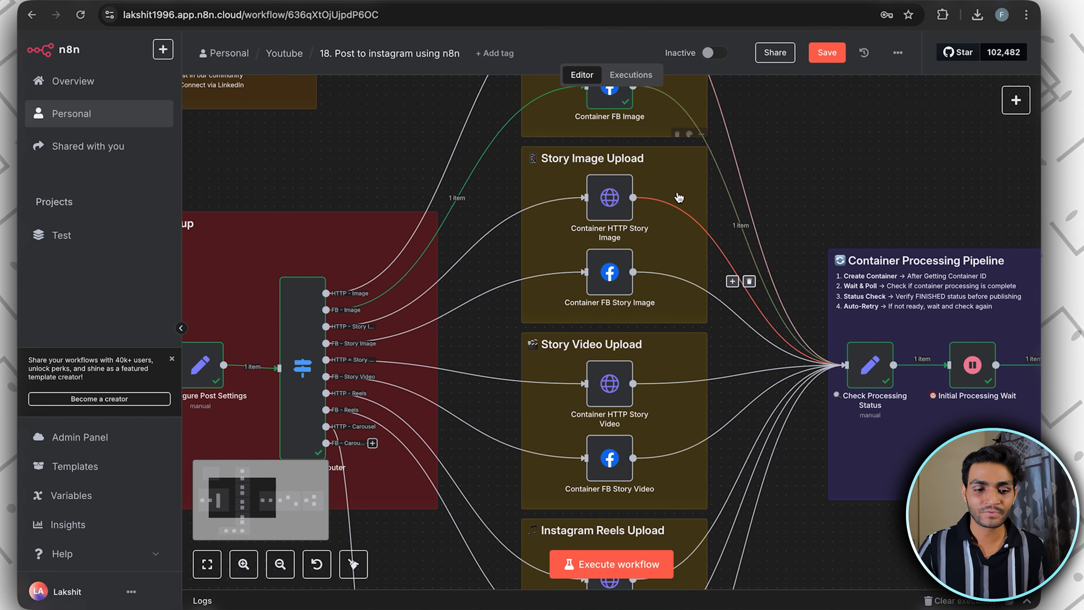
scroll(684, 192, left, 1)
scroll(683, 192, down, 1)
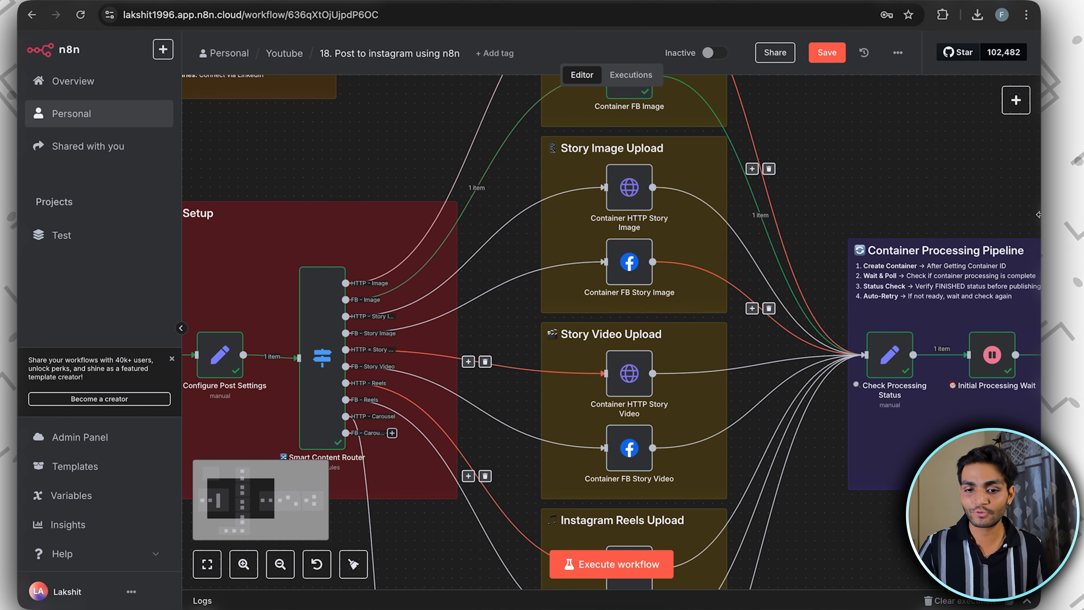
scroll(870, 335, down, 5)
scroll(908, 300, right, 3)
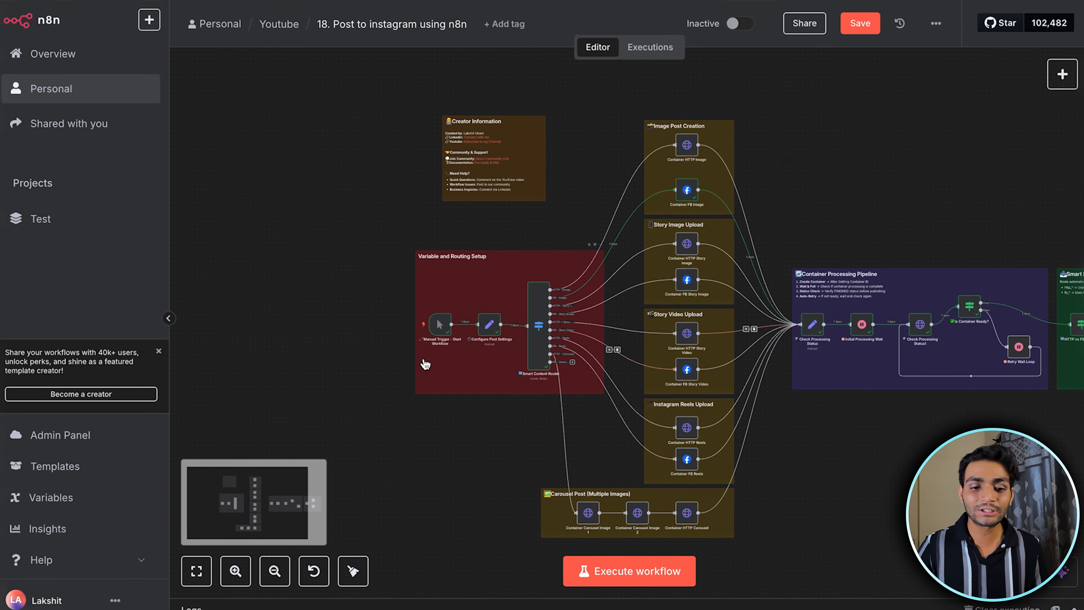
scroll(484, 336, up, 2)
scroll(485, 336, right, 1)
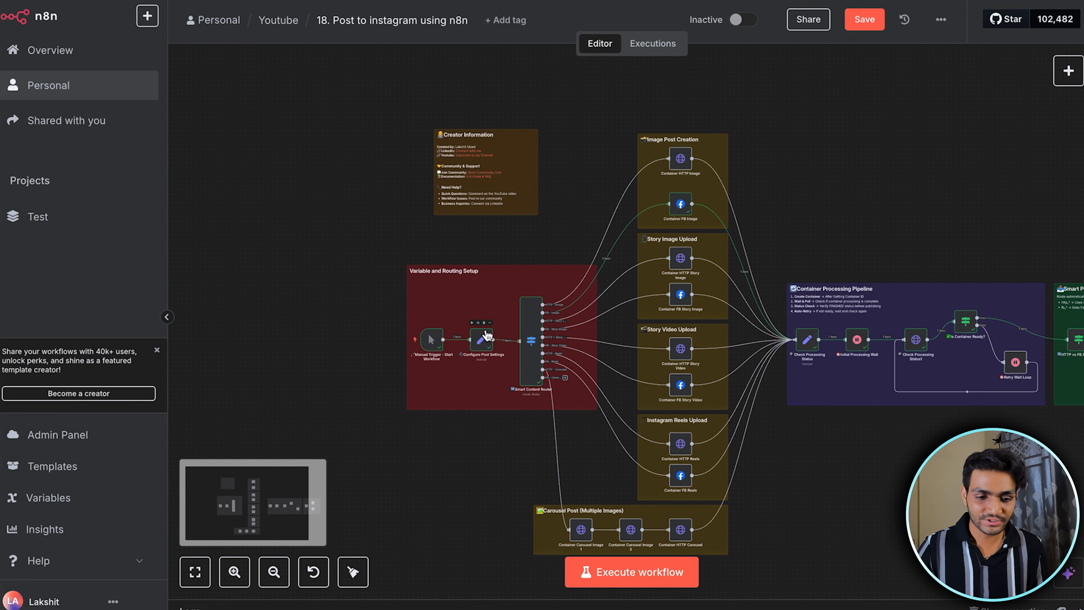
Check the post_type field in the Configure Post Settings node, close it, and examine the image and story upload branches
double_click(488, 333)
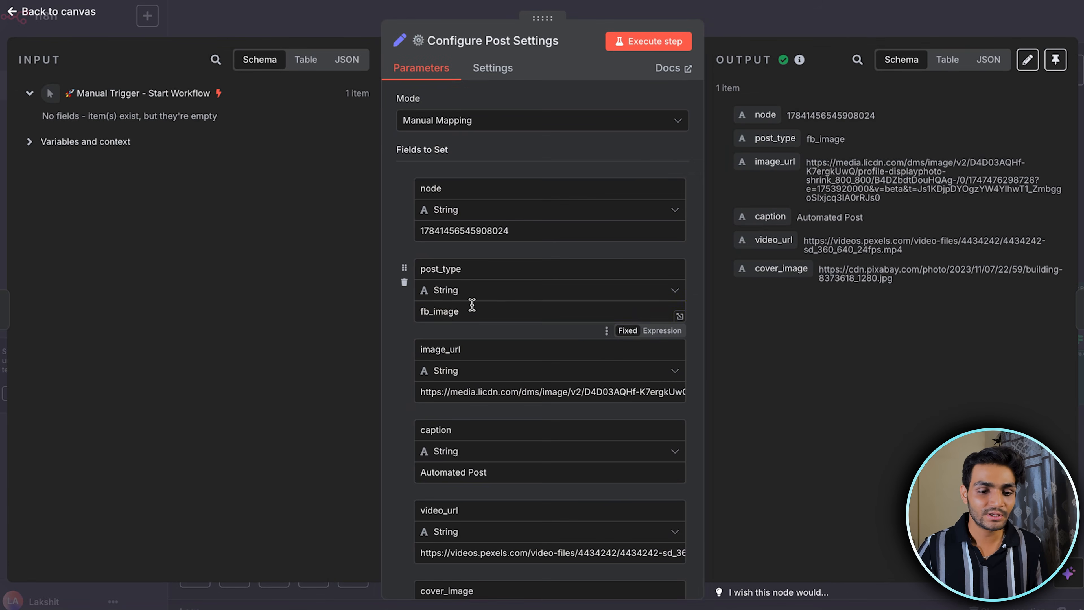
click(395, 300)
click(751, 18)
scroll(639, 255, up, 3)
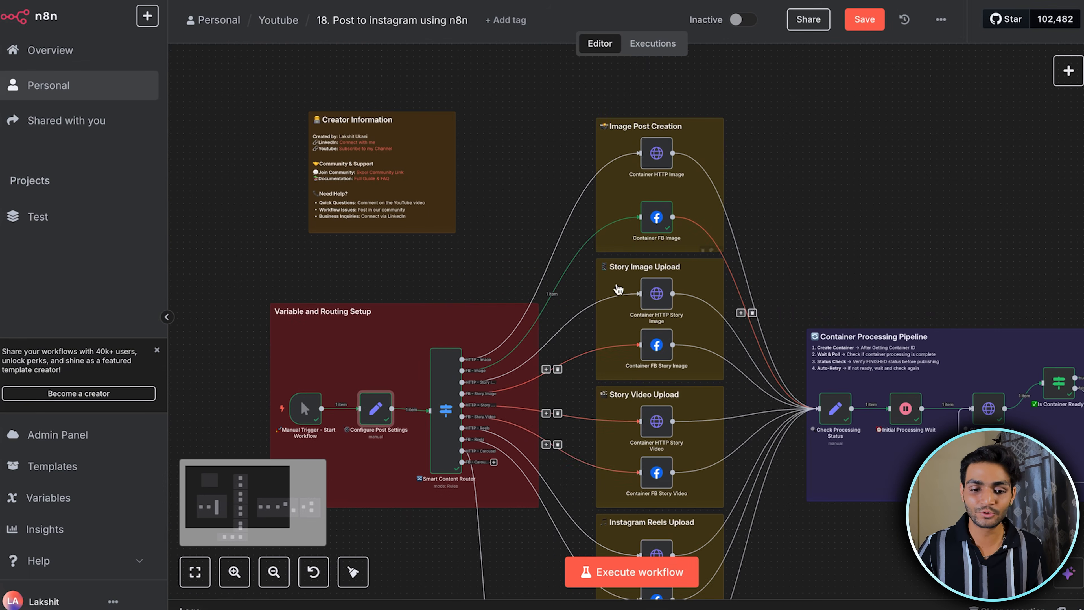
scroll(639, 256, down, 1)
scroll(610, 256, down, 2)
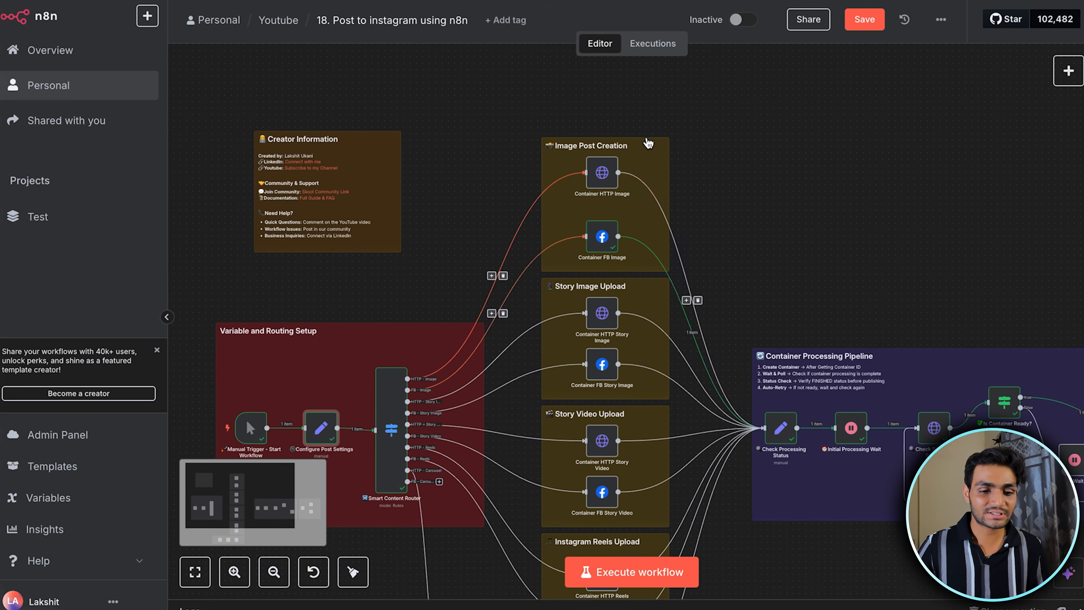
scroll(555, 247, up, 3)
scroll(384, 299, down, 3)
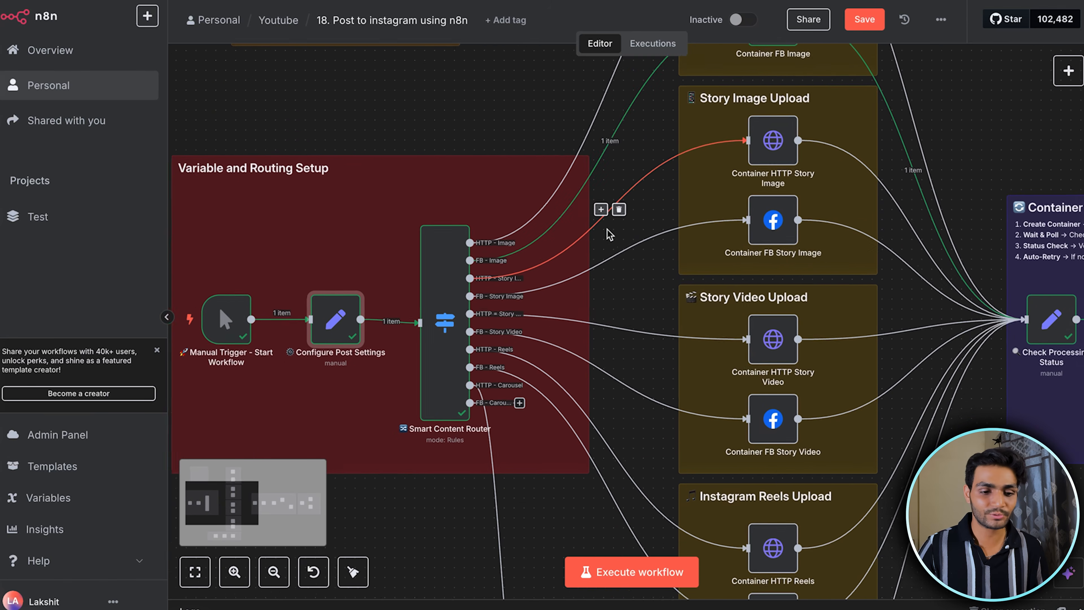
Set post_type to http_story_image in Configure Post Settings, execute that node, and execute the Smart Content Router node
double_click(346, 314)
click(430, 306)
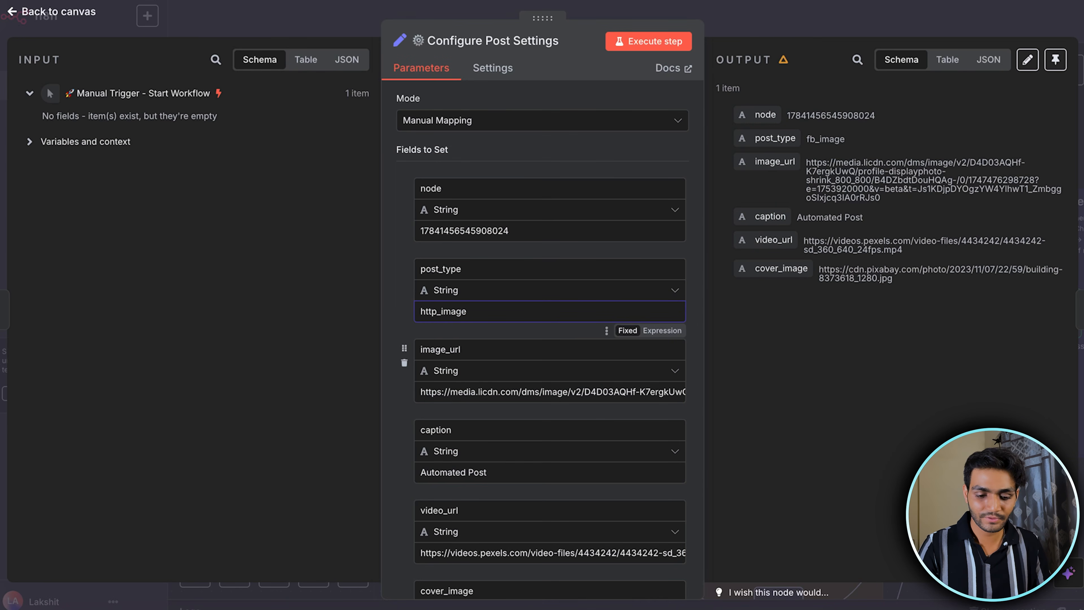
click(660, 40)
click(770, 28)
click(430, 207)
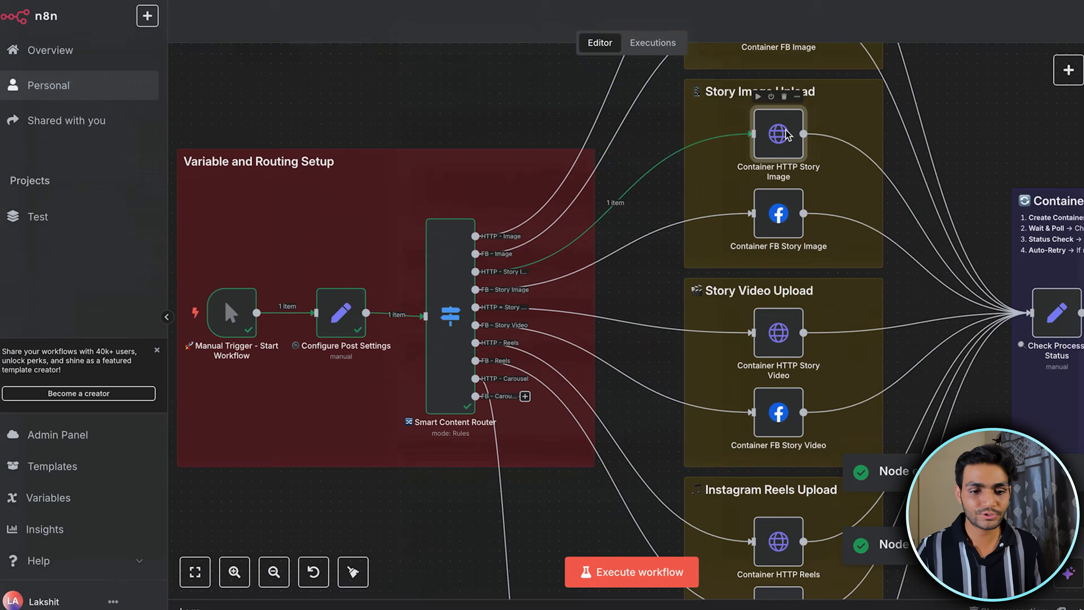
Open the Container HTTP Story Image node and examine its media_type and image_url query parameters
double_click(777, 134)
scroll(545, 299, down, 5)
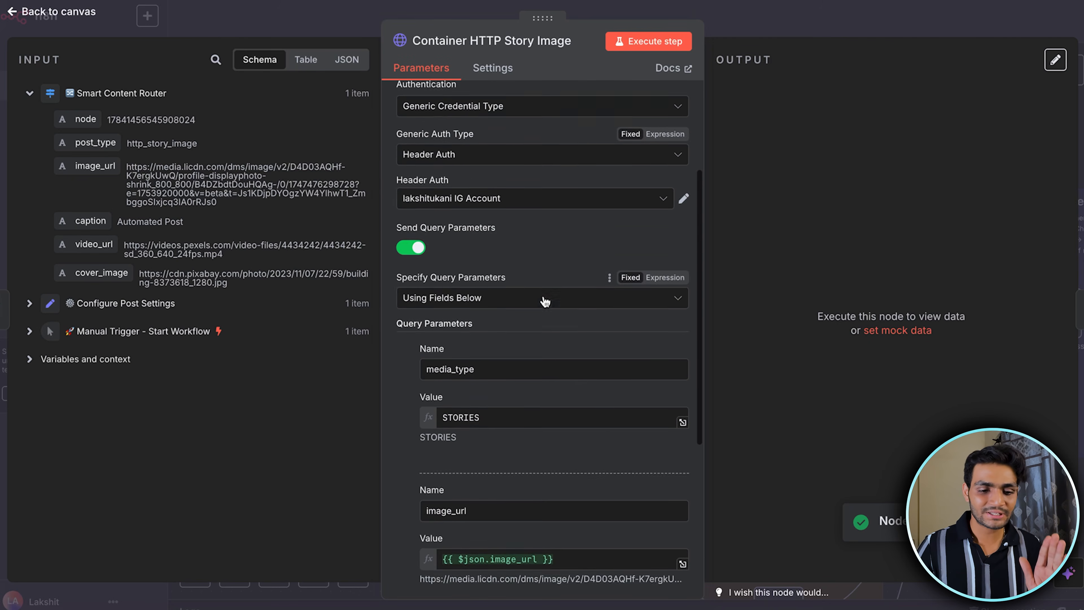
scroll(545, 301, down, 4)
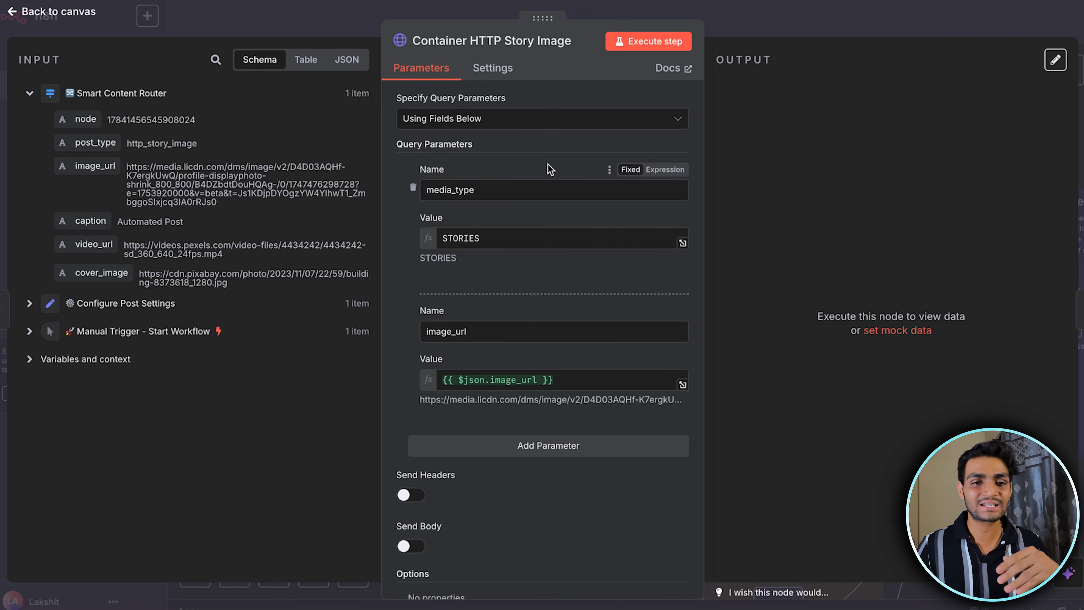
click(474, 190)
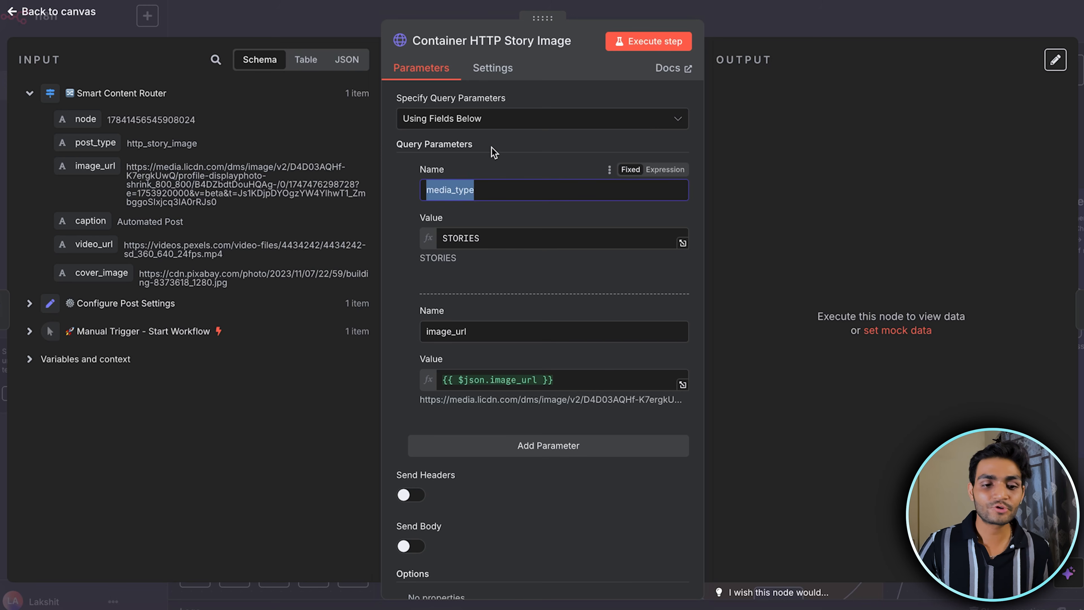
drag(479, 190, 409, 193)
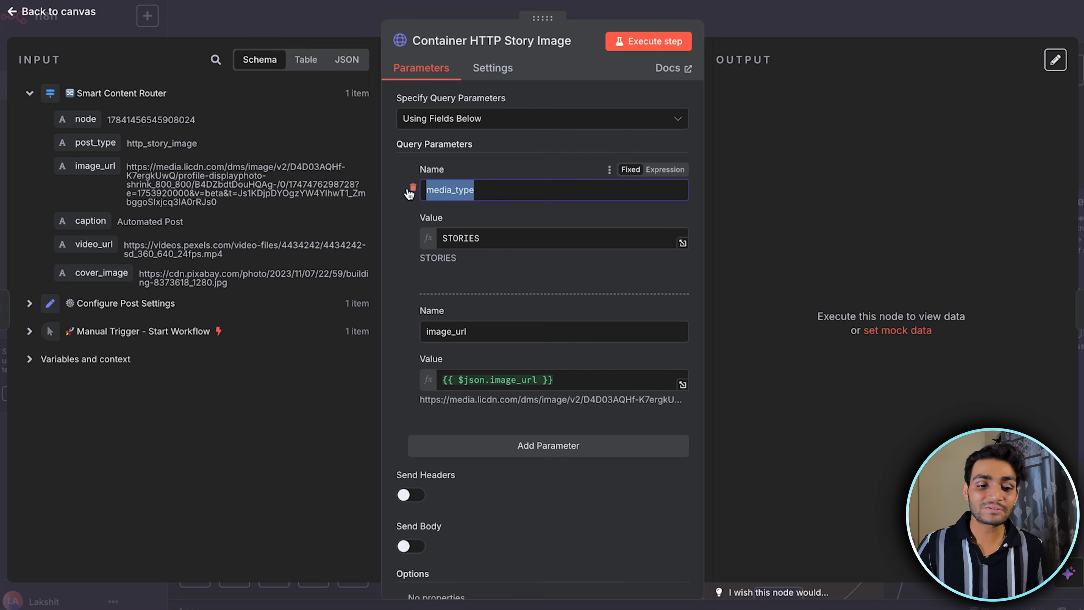
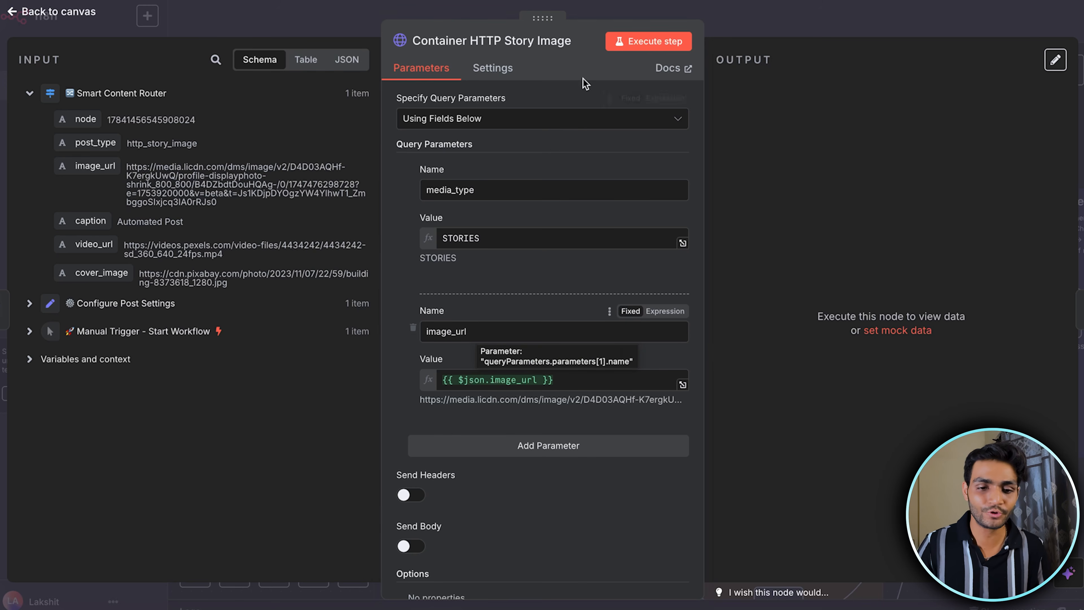
Execute the Container HTTP Story Image node and run the container processing pipeline through the HTTP vs FB API Router
click(659, 42)
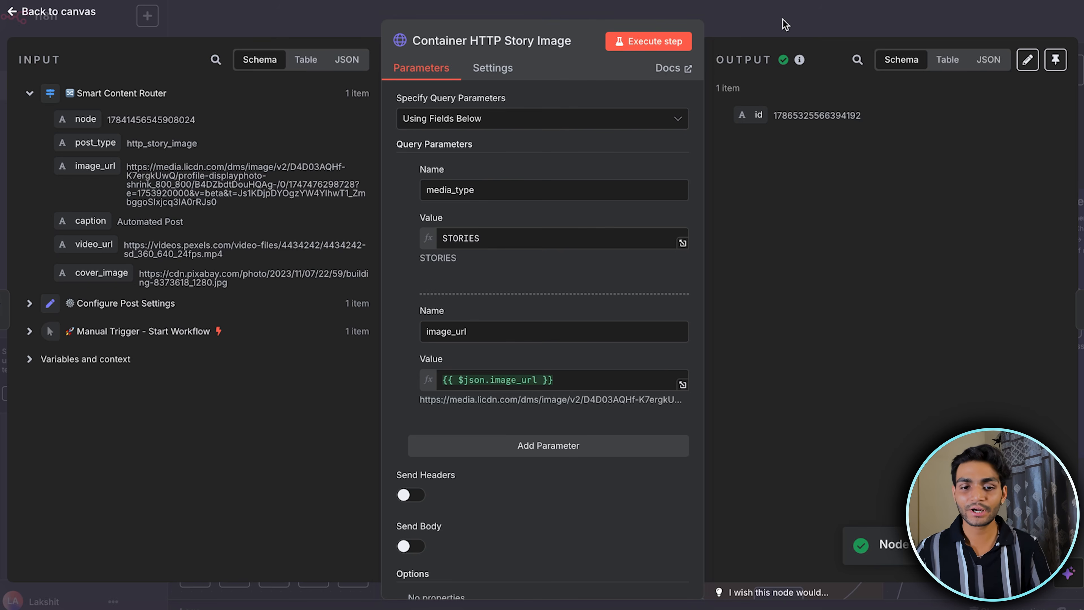
click(783, 25)
scroll(814, 294, right, 18)
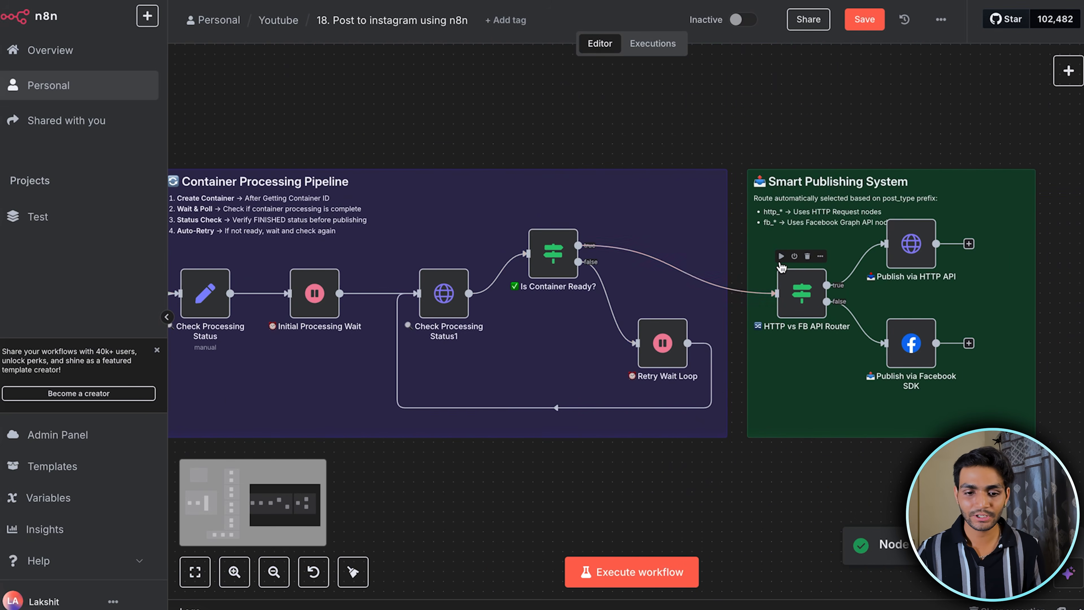
click(781, 257)
scroll(837, 267, down, 2)
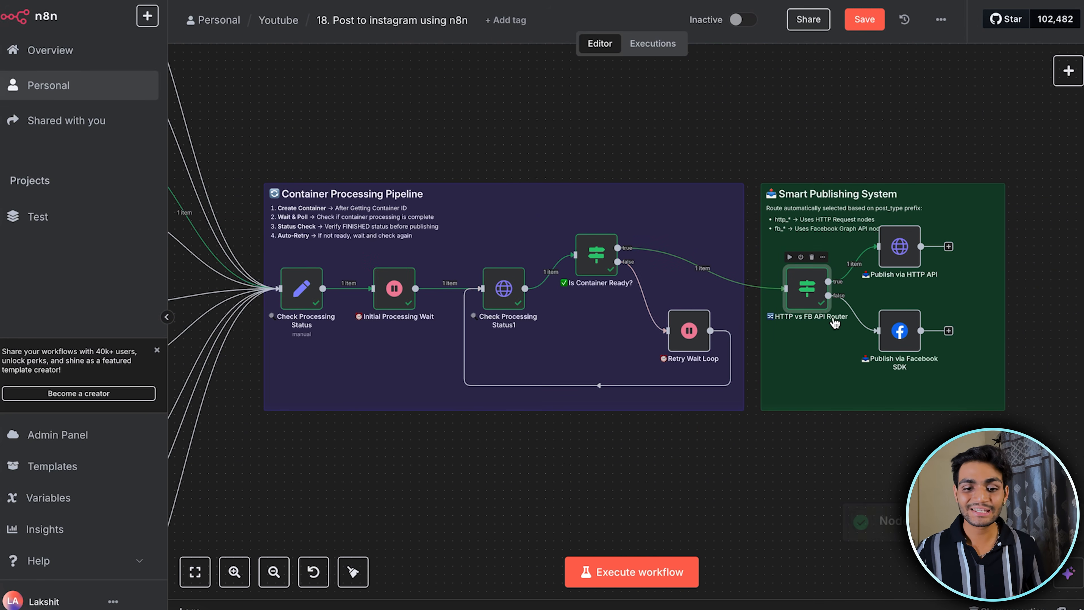
Execute the Publish via HTTP API node, view the published image story on Instagram and open the story's options
scroll(833, 320, up, 5)
double_click(925, 230)
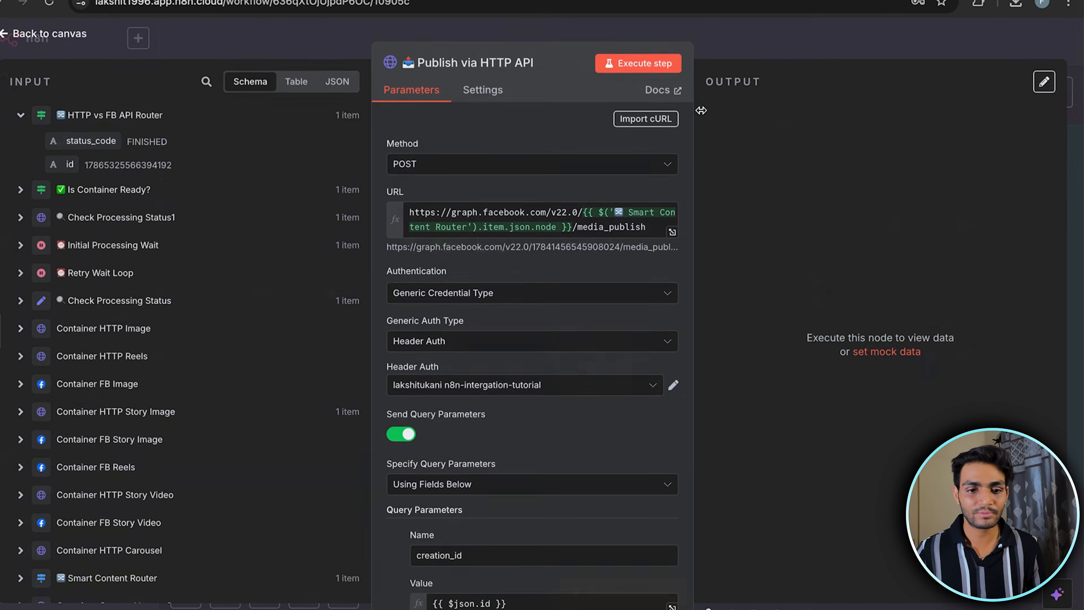
click(671, 60)
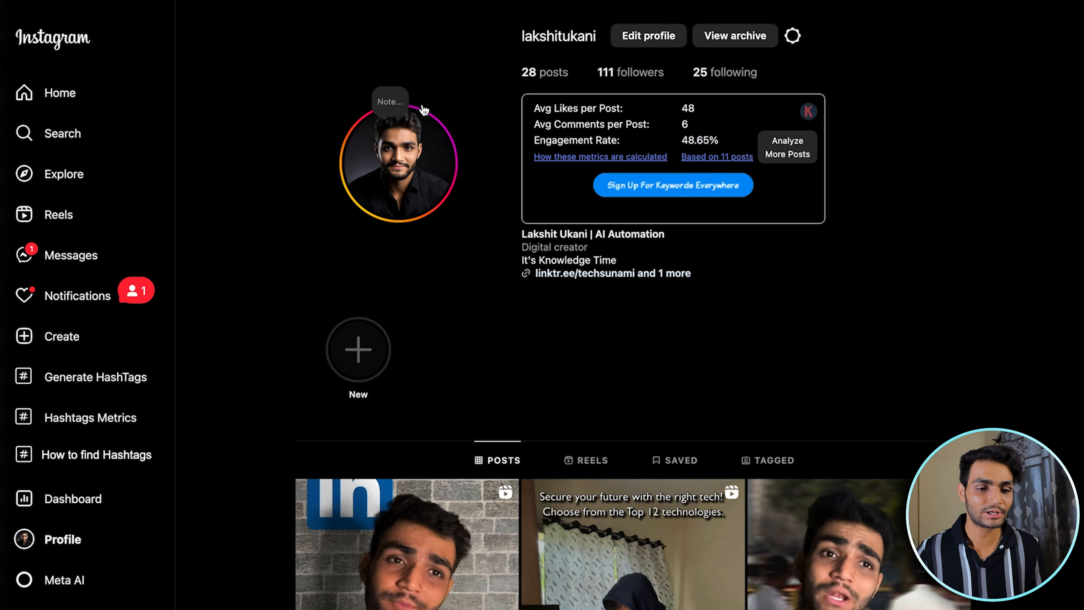
click(414, 191)
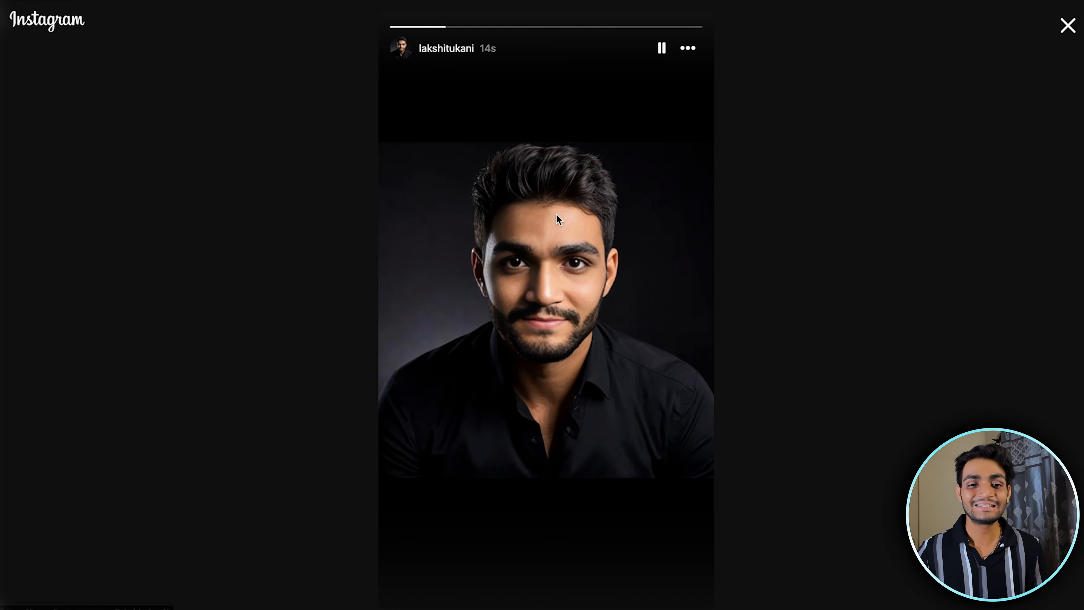
click(688, 48)
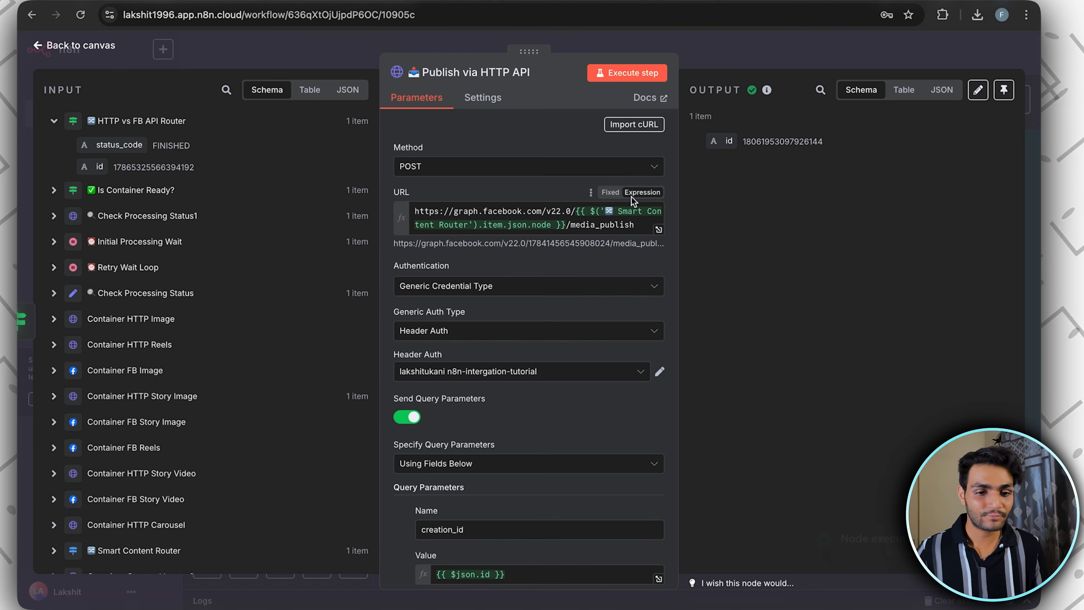
Set post_type to fb_story_image in the Configure Post Settings node and execute the Container FB Story Image node
click(755, 50)
scroll(541, 276, left, 4)
scroll(542, 276, down, 3)
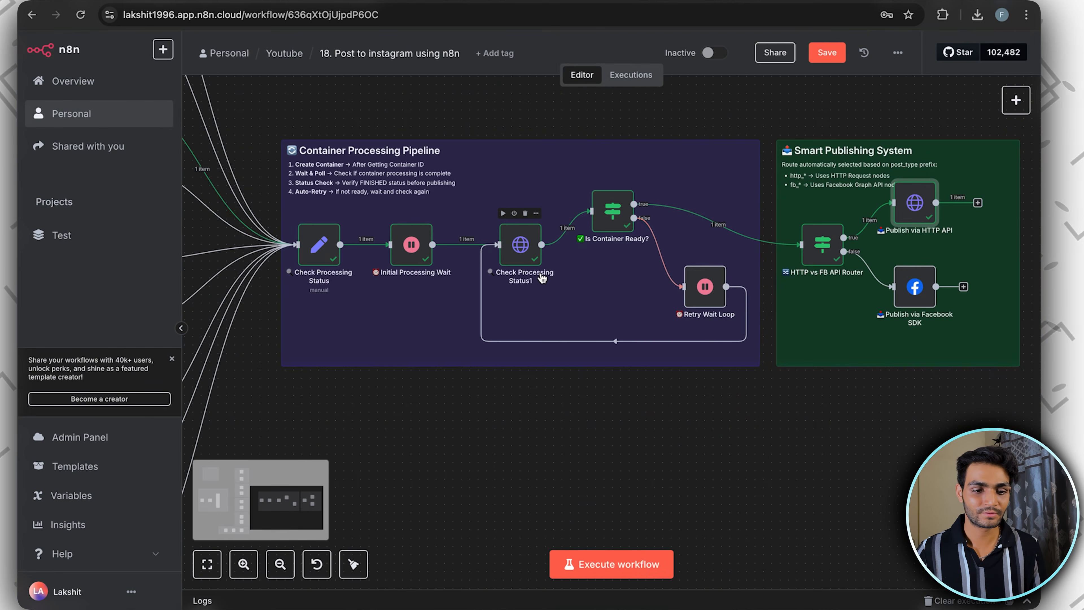
scroll(541, 277, left, 7)
scroll(541, 272, left, 10)
scroll(540, 272, up, 2)
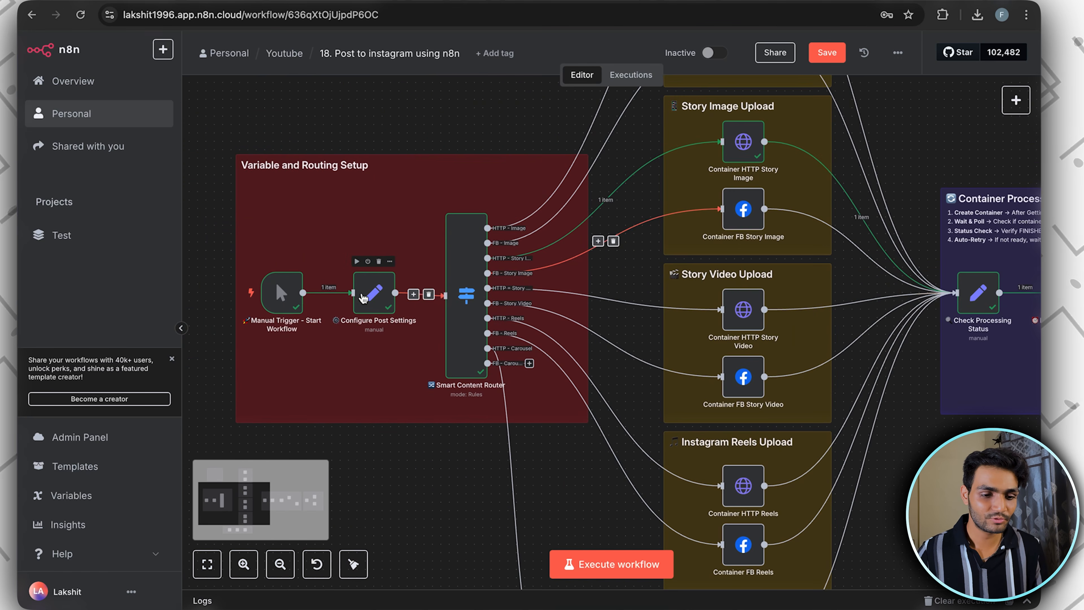
double_click(369, 294)
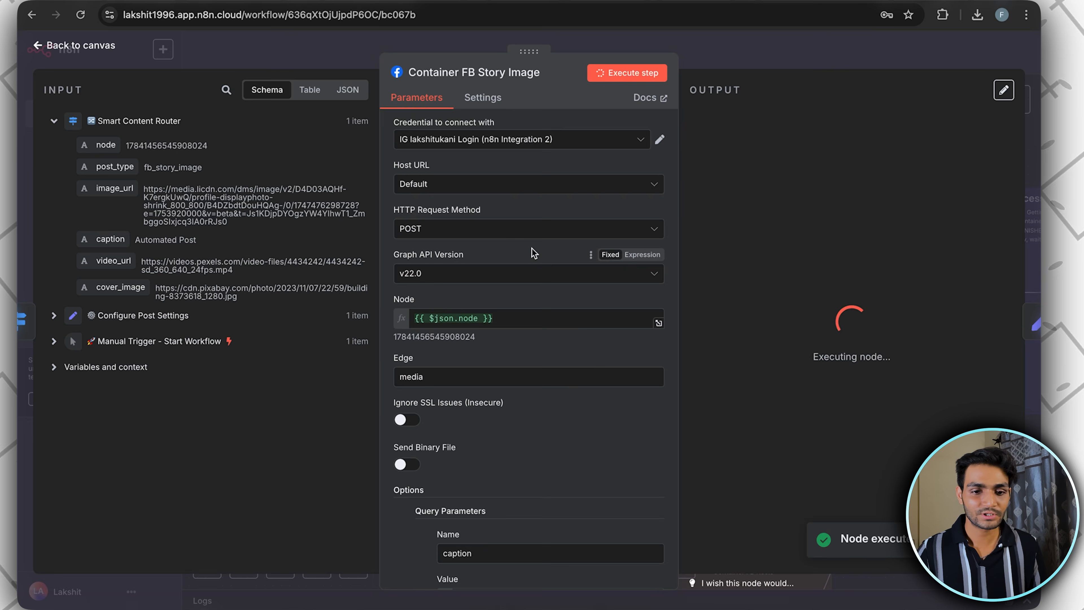
Examine the caption, image_url and media_type query parameters of the Container FB Story Image node
scroll(533, 253, down, 5)
scroll(533, 253, down, 4)
scroll(533, 253, up, 1)
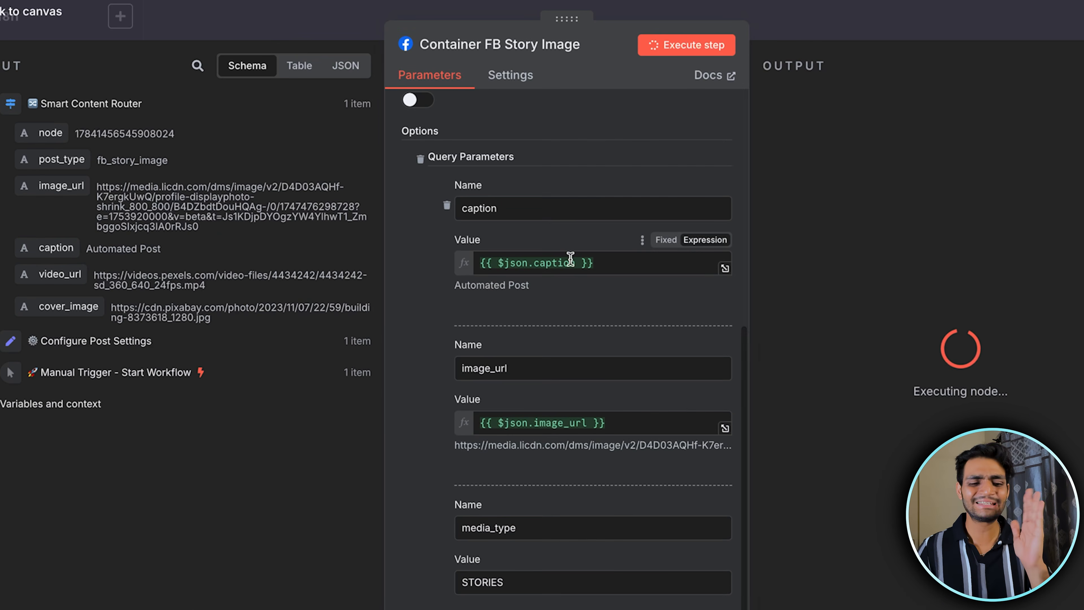
scroll(571, 258, down, 1)
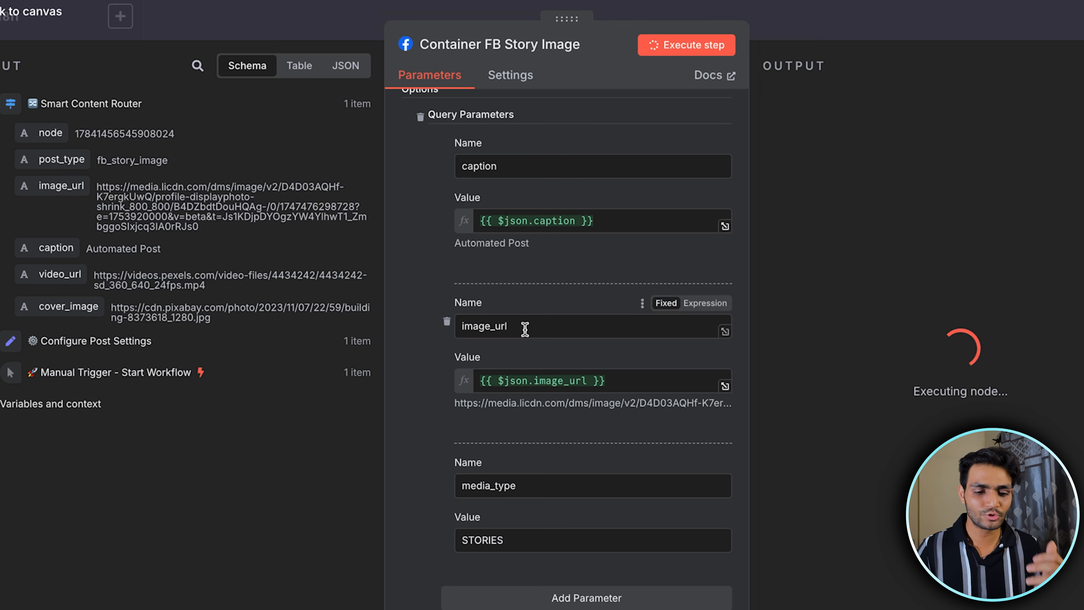
drag(525, 492, 442, 491)
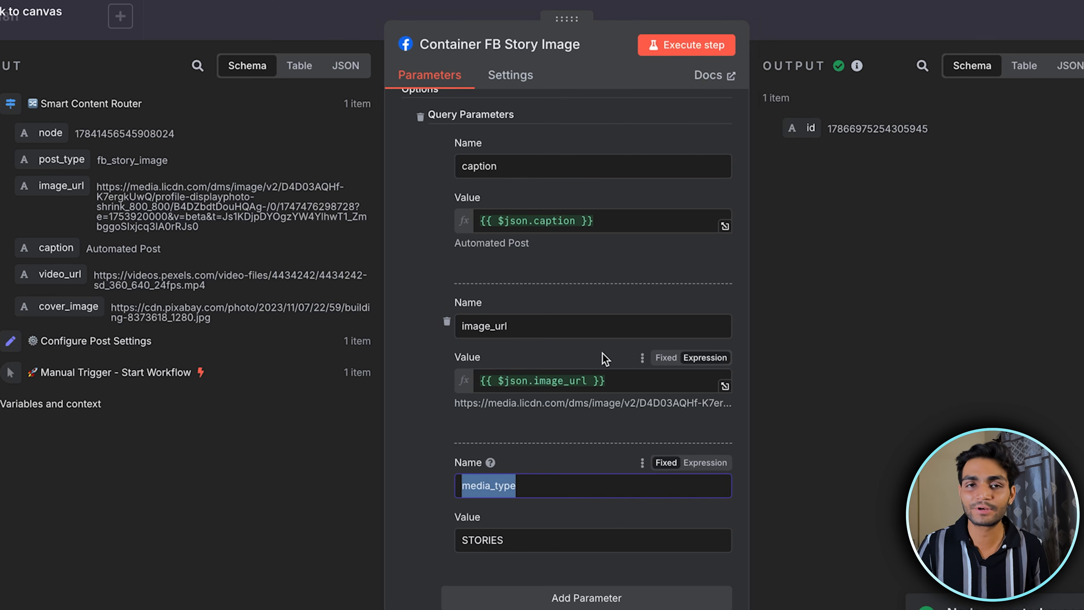
click(587, 284)
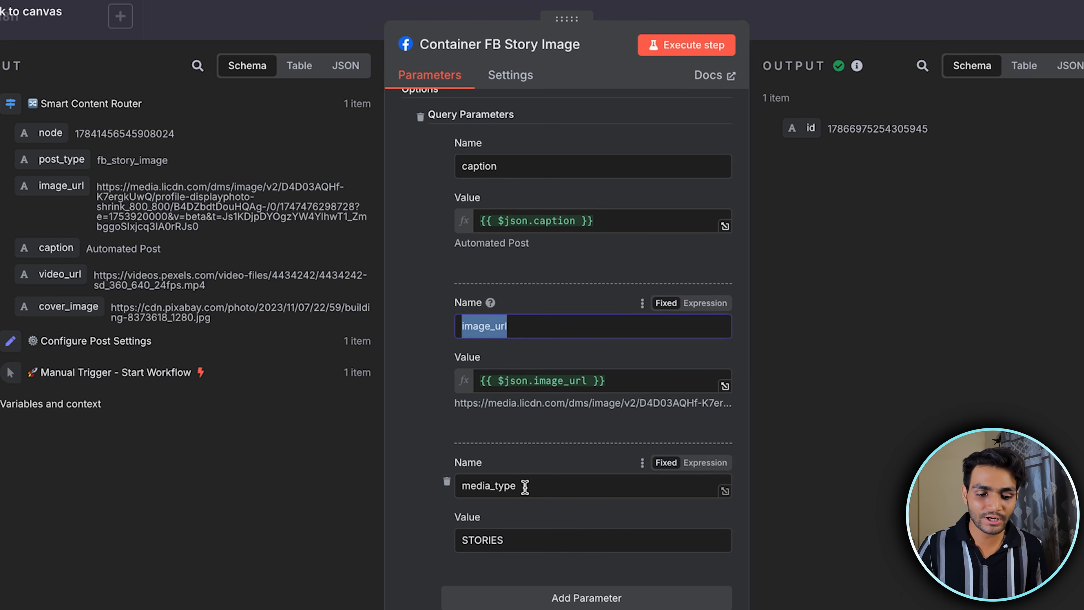
double_click(525, 487)
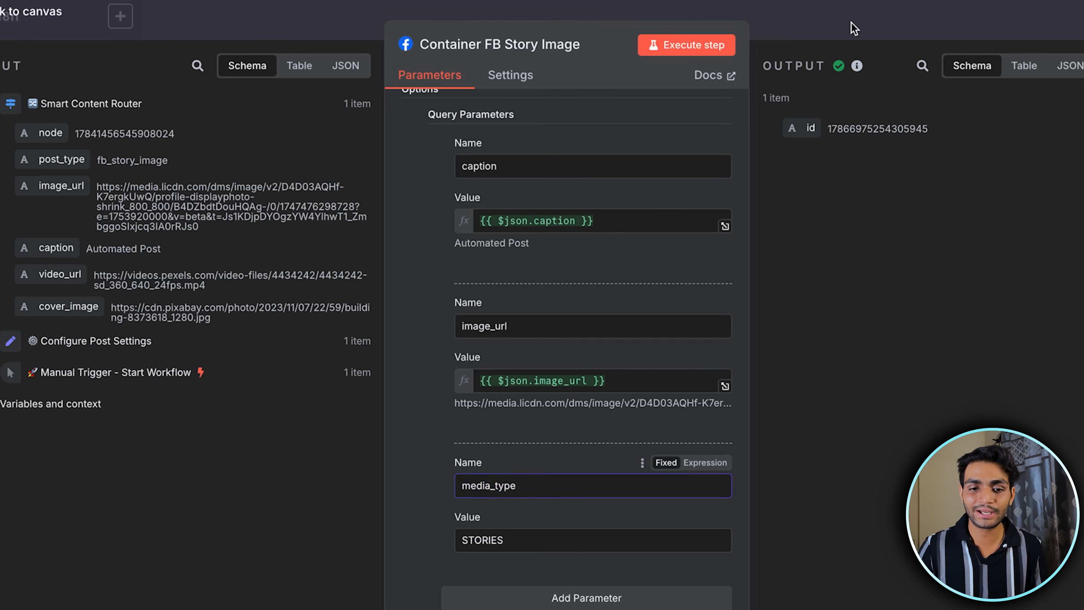
Close the Container FB Story Image node and run the container processing pipeline through the HTTP vs FB API Router
click(854, 28)
scroll(794, 252, down, 3)
scroll(793, 252, right, 8)
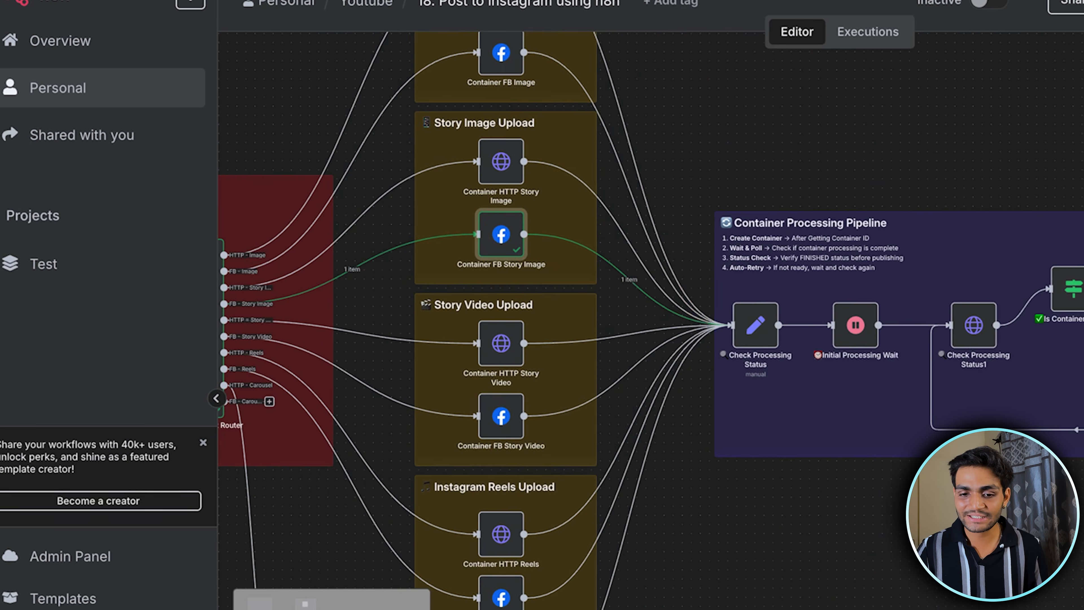
scroll(794, 252, right, 6)
scroll(794, 320, up, 5)
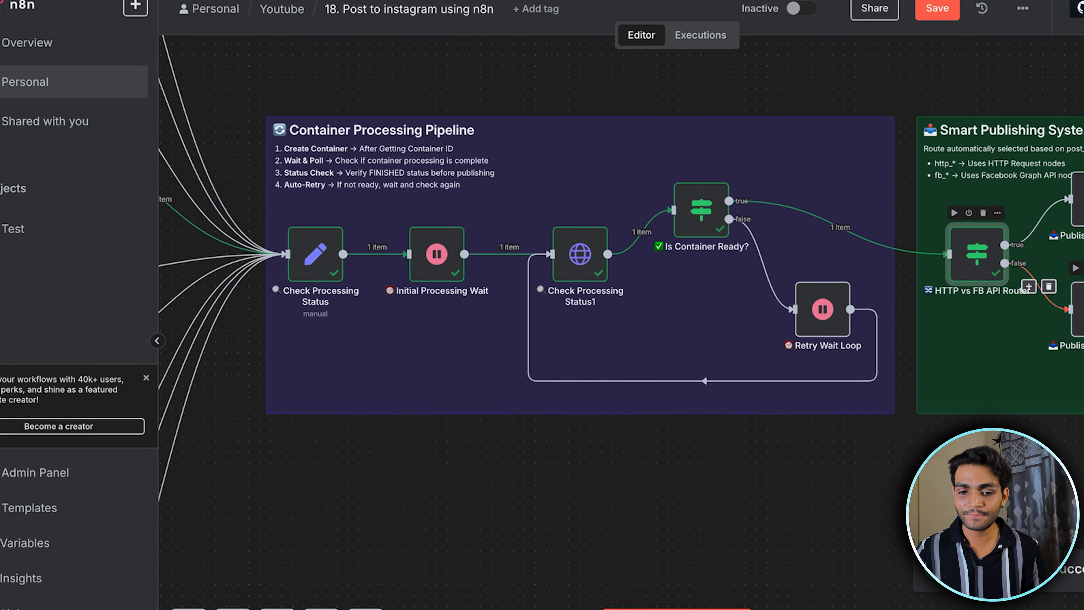
Execute the Publish via Facebook SDK node and view the published image story on the Instagram profile
double_click(1038, 298)
click(640, 28)
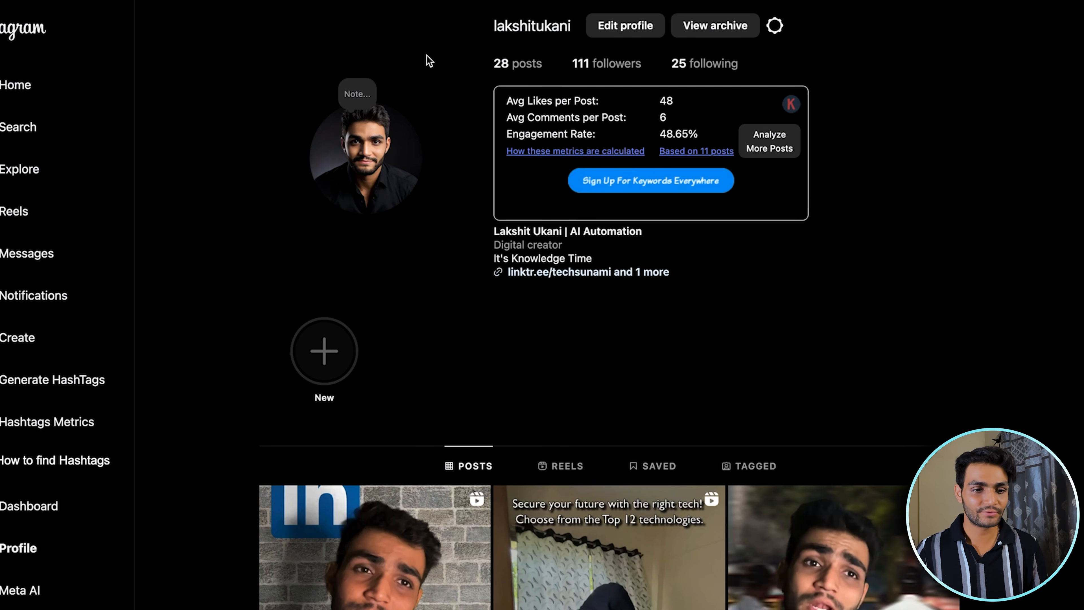
click(366, 158)
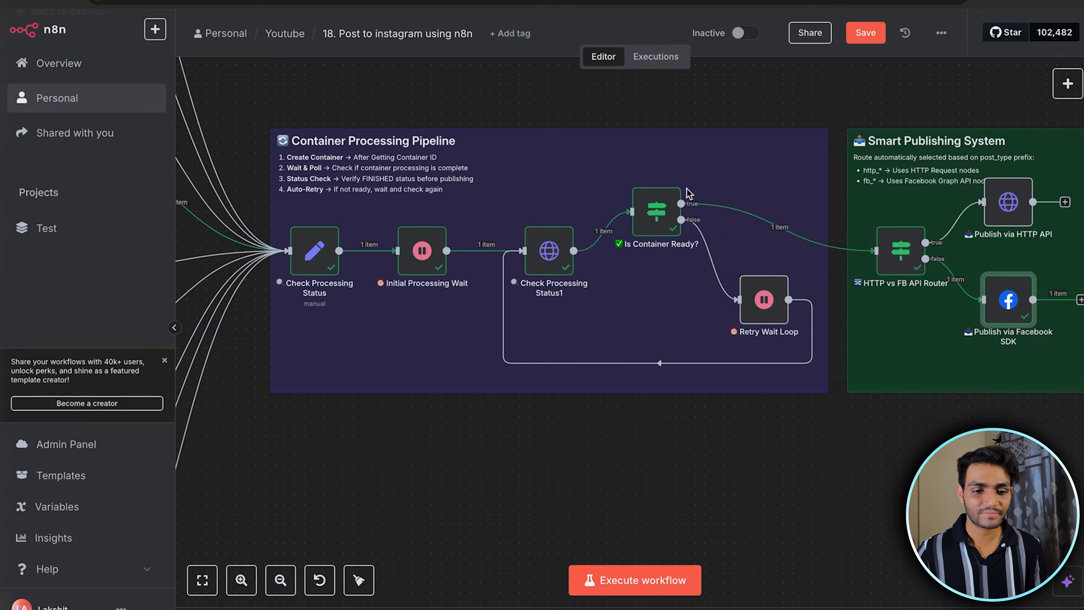
Set post_type to http_story_video in the Configure Post Settings node and execute the Smart Content Router node
scroll(649, 234, left, 14)
scroll(649, 232, down, 5)
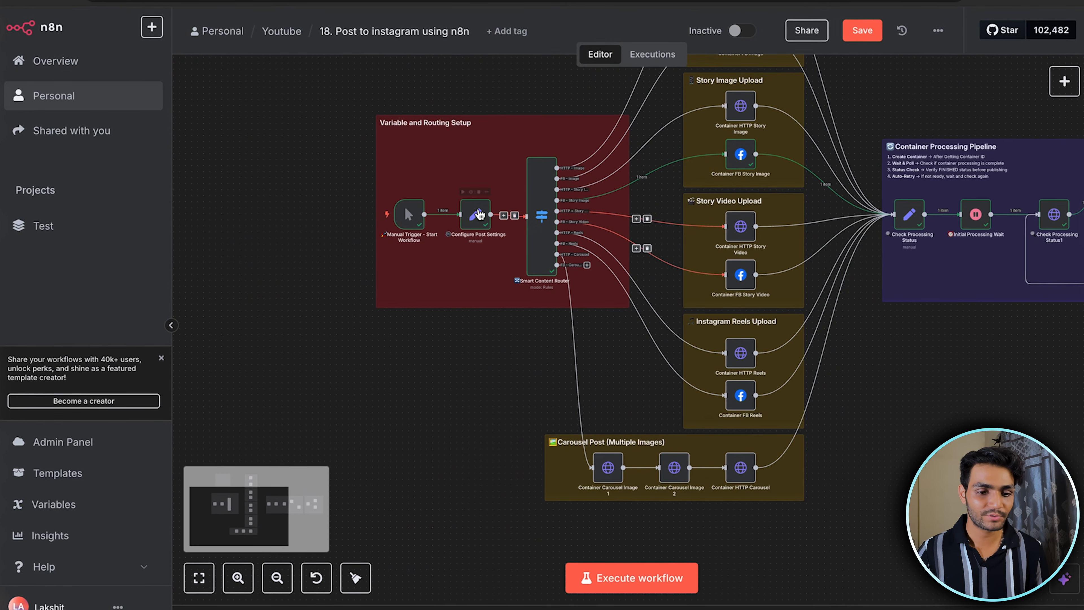
double_click(484, 213)
click(428, 318)
key(BackSpace)
text(httpvideo)
key(Escape)
click(433, 247)
Check the media_type and video_url query parameters in the Container HTTP Story Video node and execute it
scroll(787, 262, down, 3)
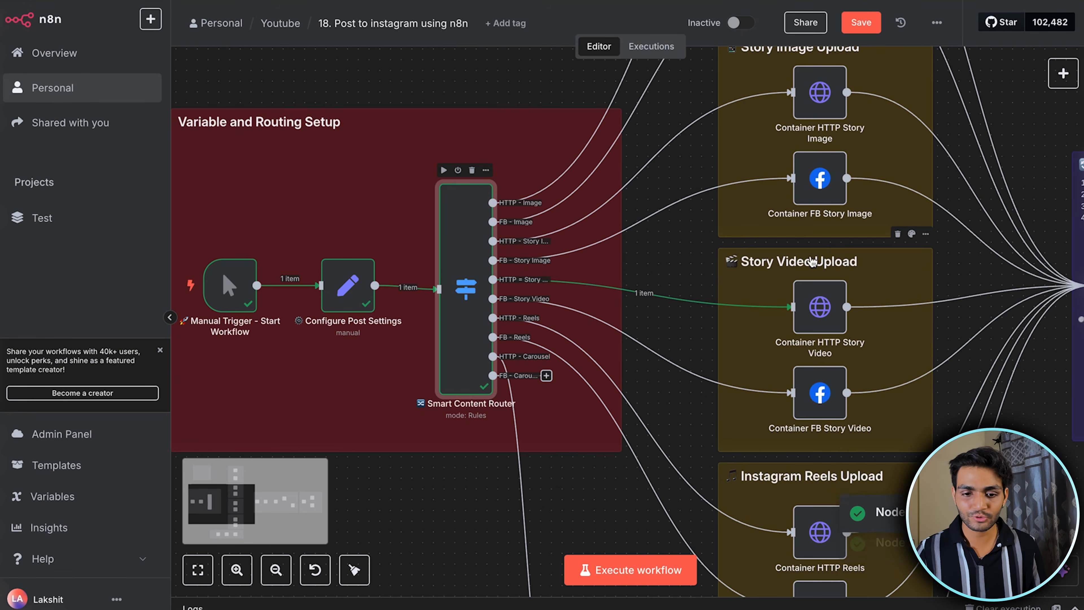
double_click(819, 306)
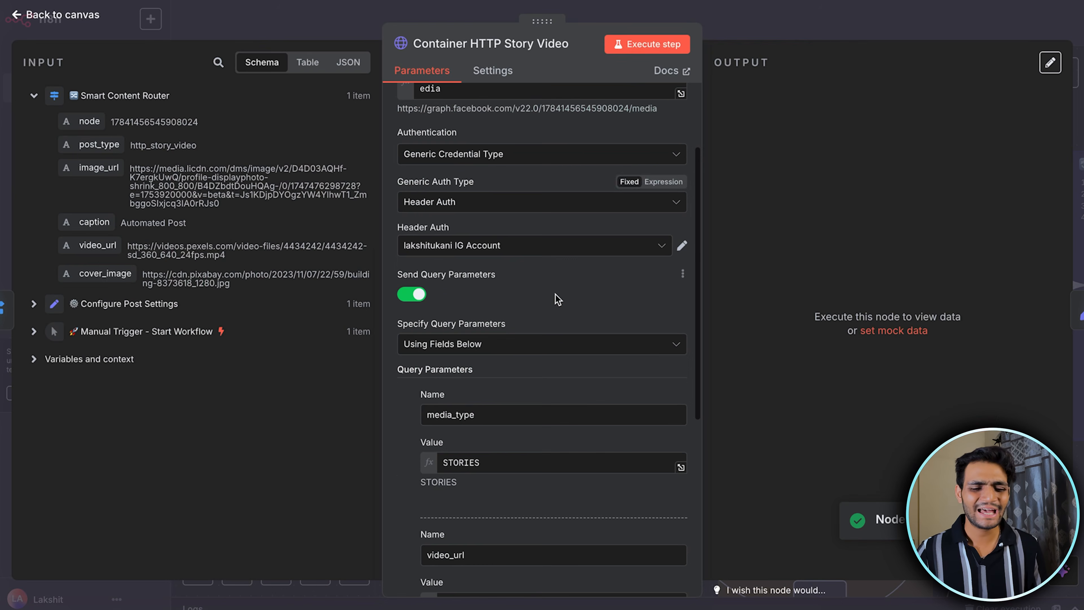
scroll(557, 299, down, 4)
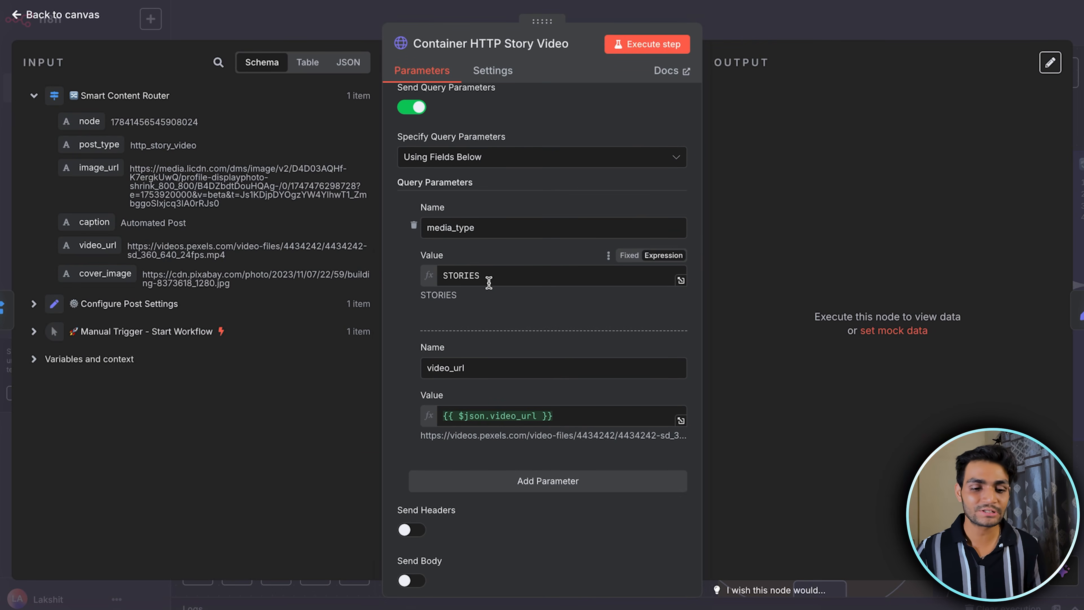
scroll(490, 286, down, 1)
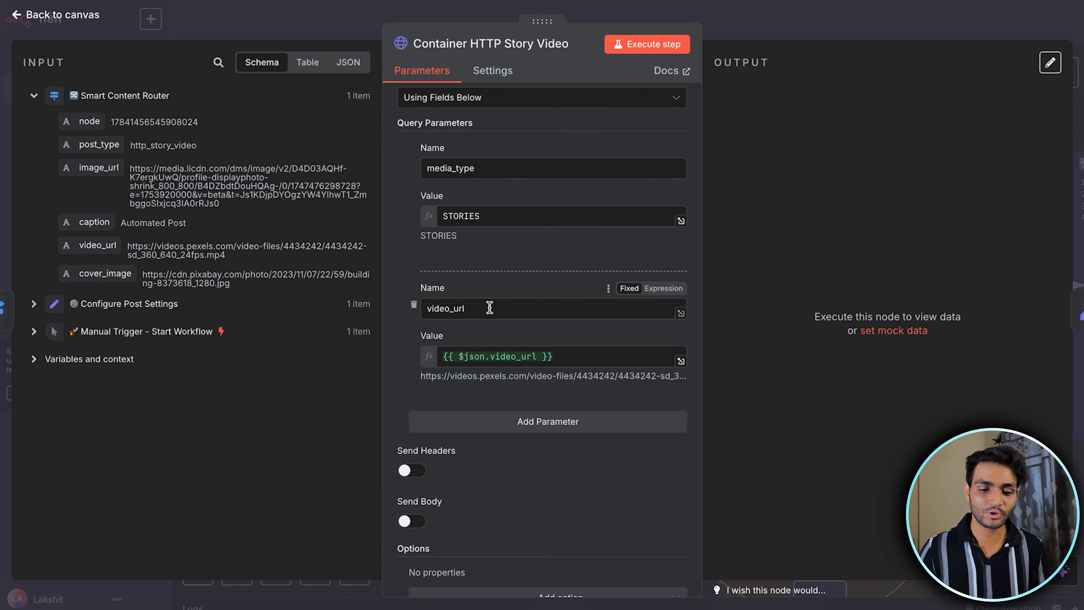
click(649, 44)
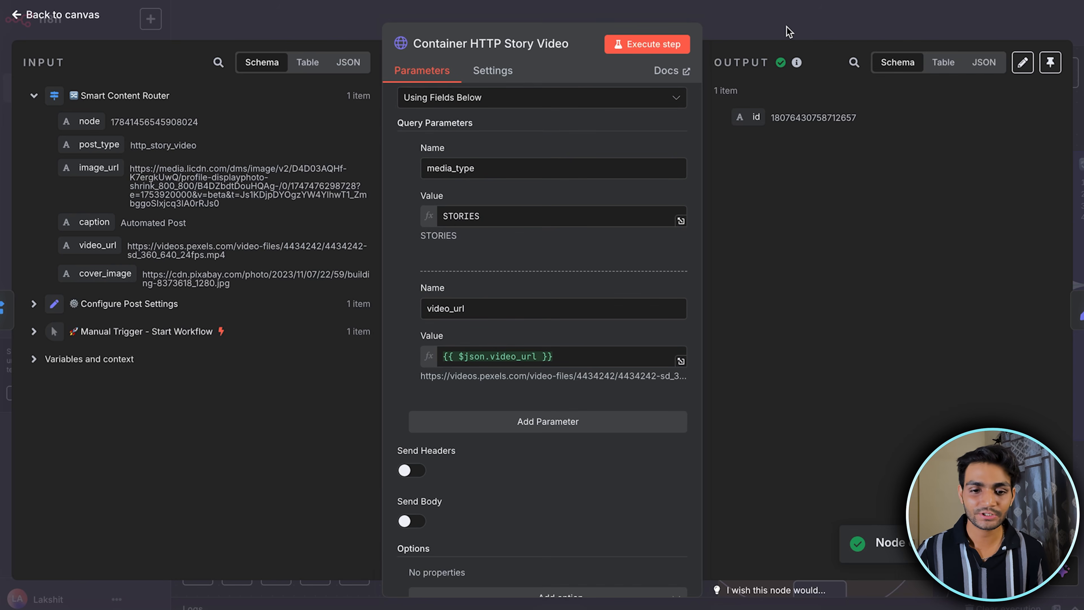
Run the container processing pipeline through the HTTP vs FB API Router and publish the video story with the Publish via HTTP API node
click(788, 31)
scroll(798, 326, right, 10)
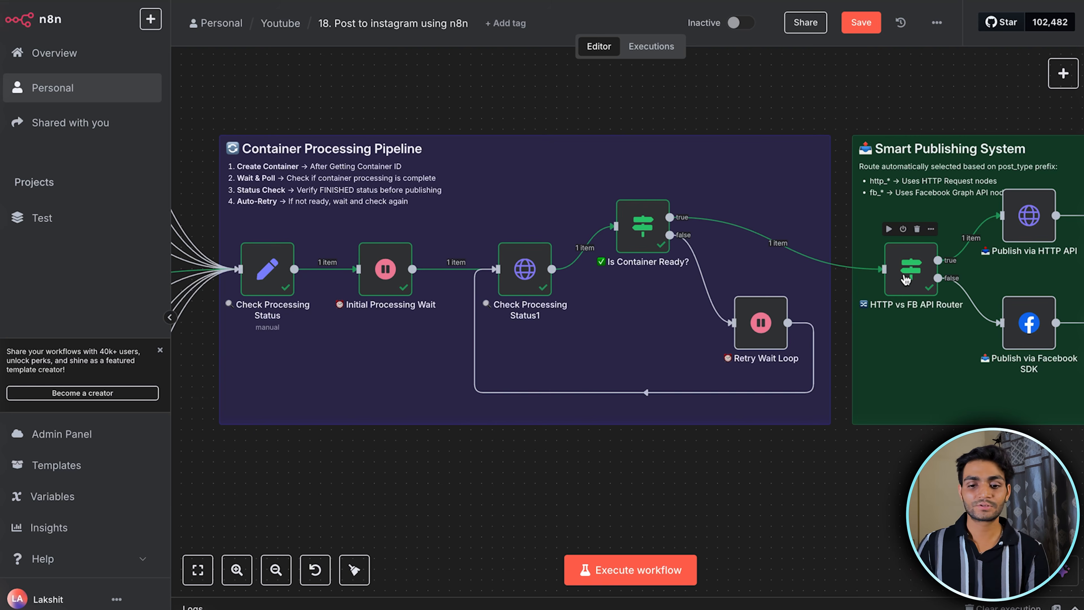
scroll(907, 278, right, 1)
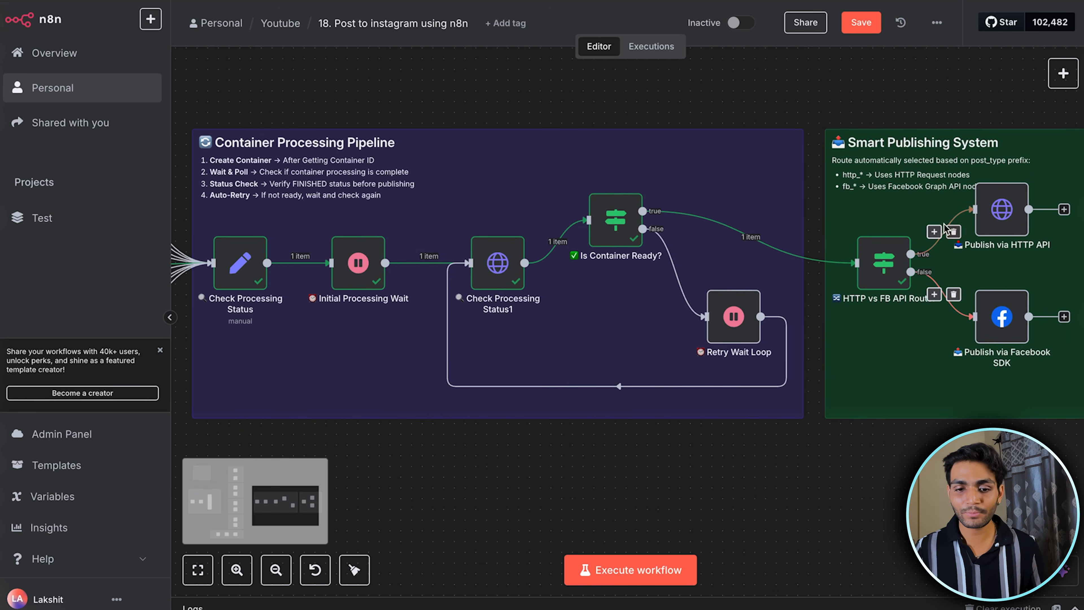
double_click(994, 214)
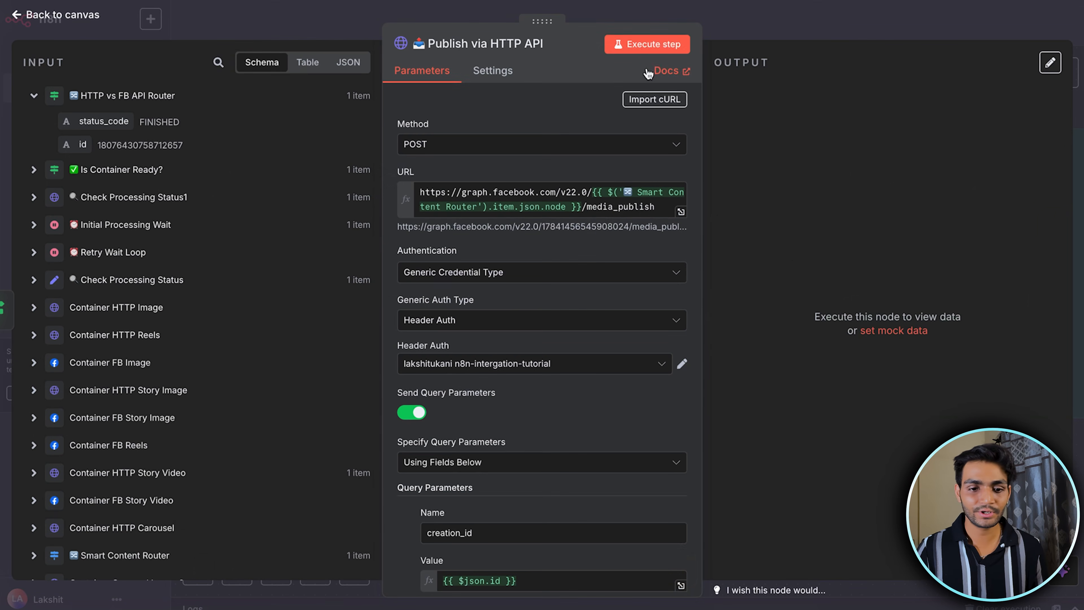
click(647, 46)
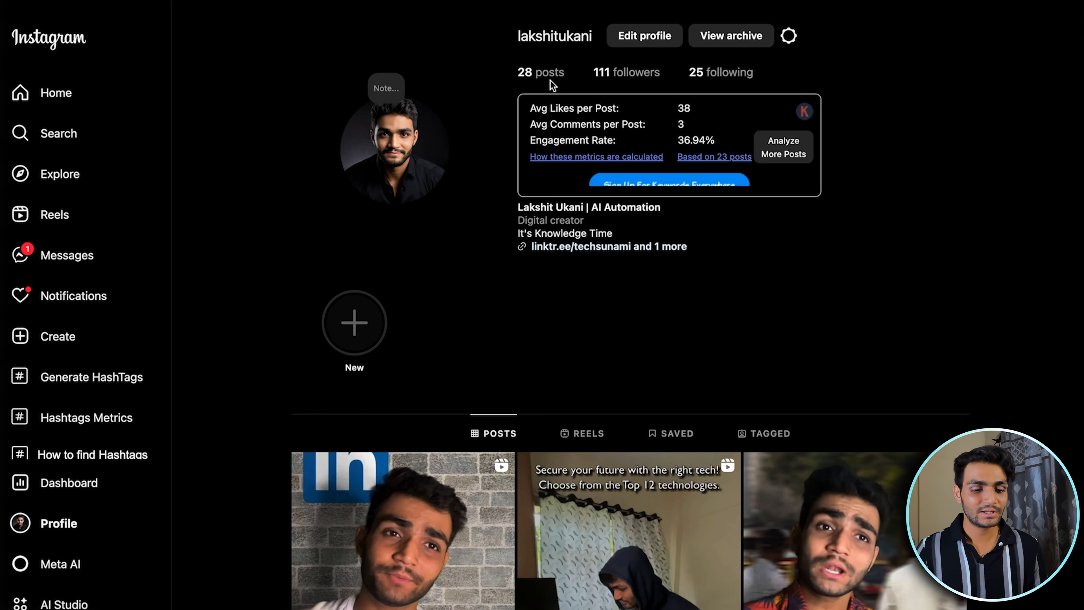
View the published video story on the Instagram profile and delete it
click(421, 122)
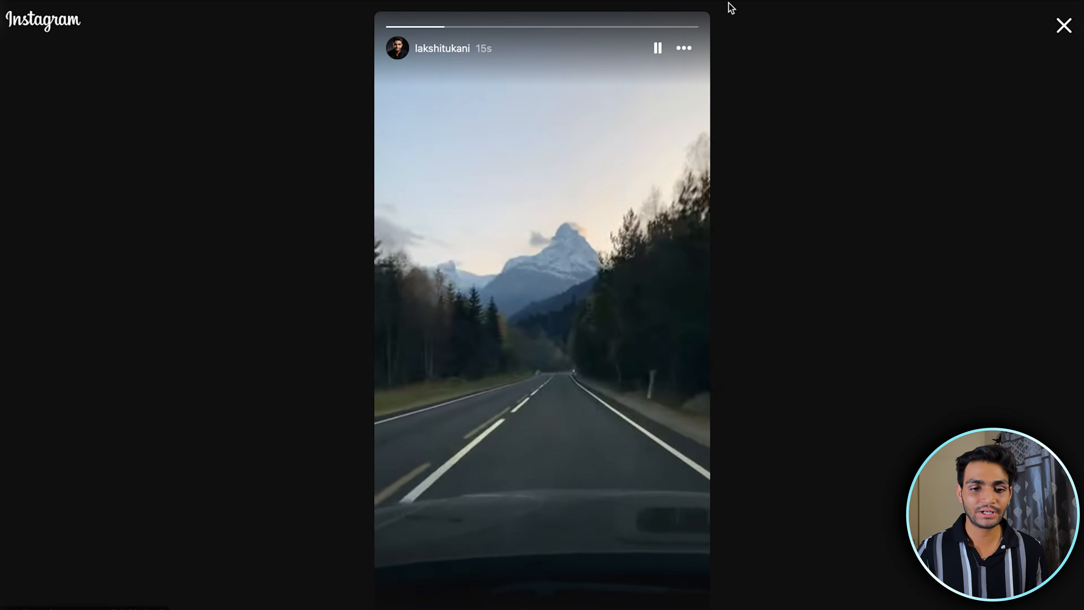
click(681, 58)
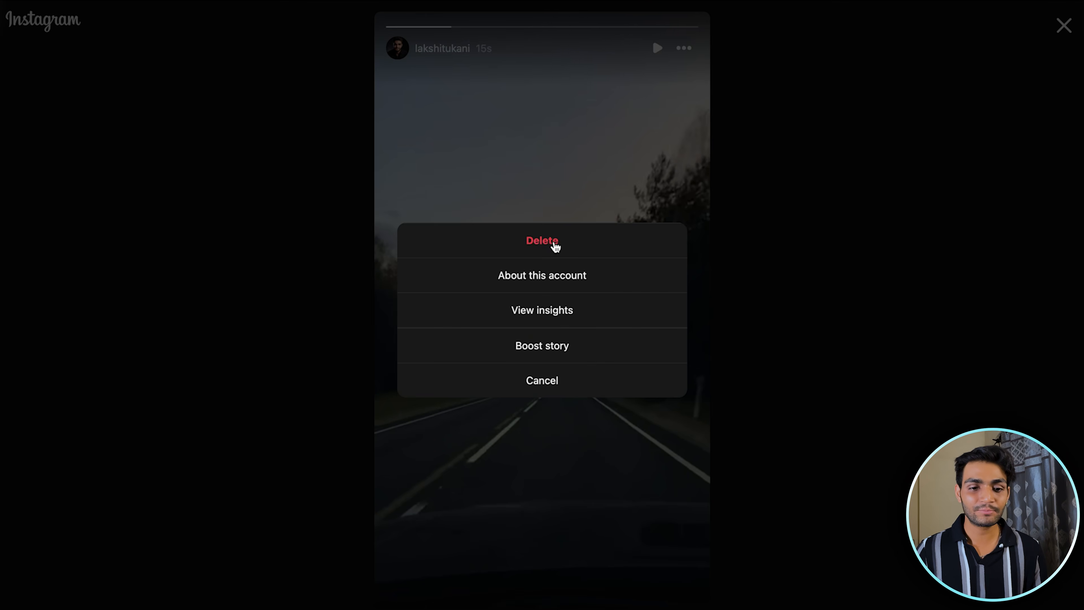
click(554, 246)
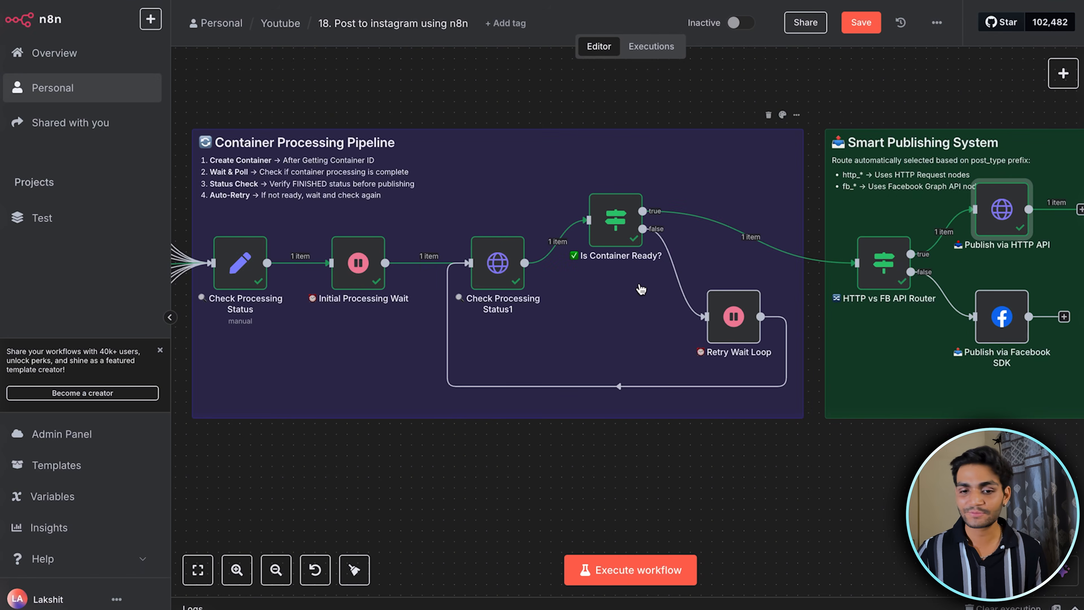
Set post_type to fb_story_video in the Configure Post Settings node and execute it along with the Smart Content Router node
scroll(641, 290, up, 5)
scroll(641, 289, left, 3)
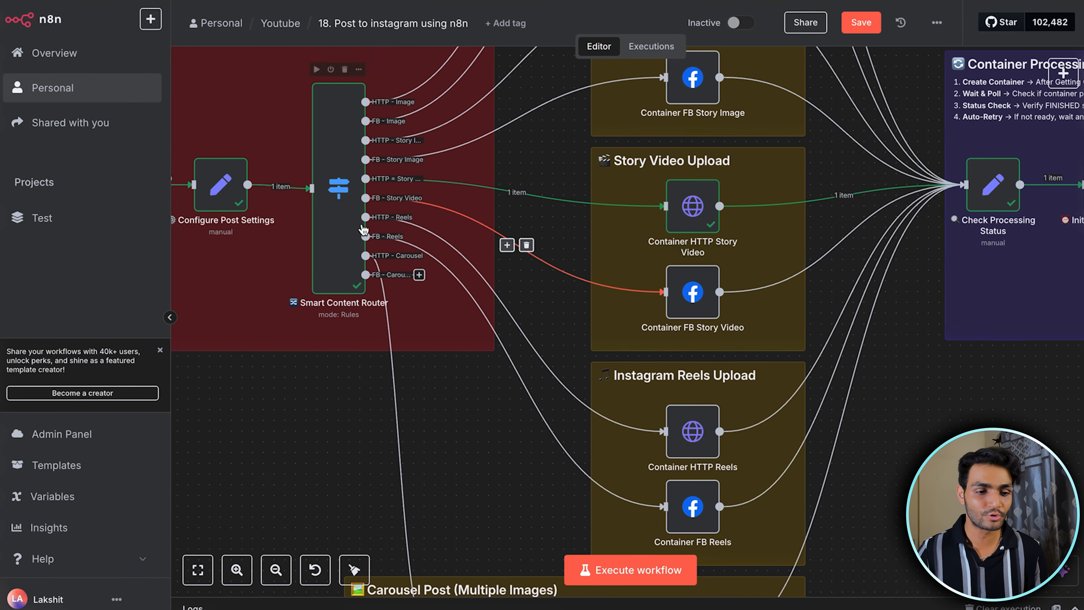
scroll(360, 231, left, 3)
double_click(335, 205)
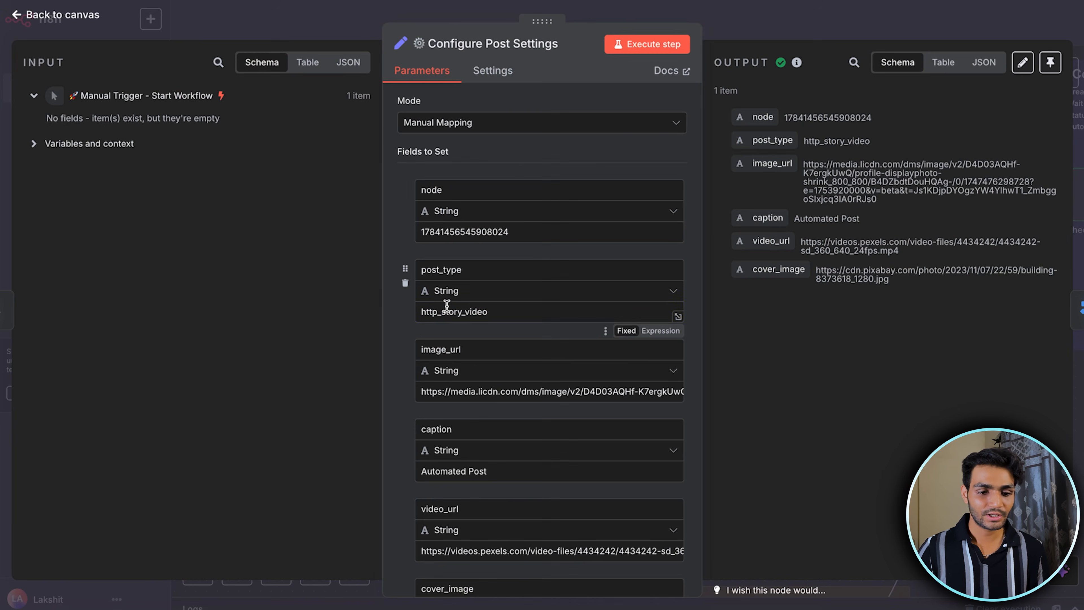
key(BackSpace)
key(BackSpace)
key(BackSpace)
key(BackSpace)
key(BackSpace)
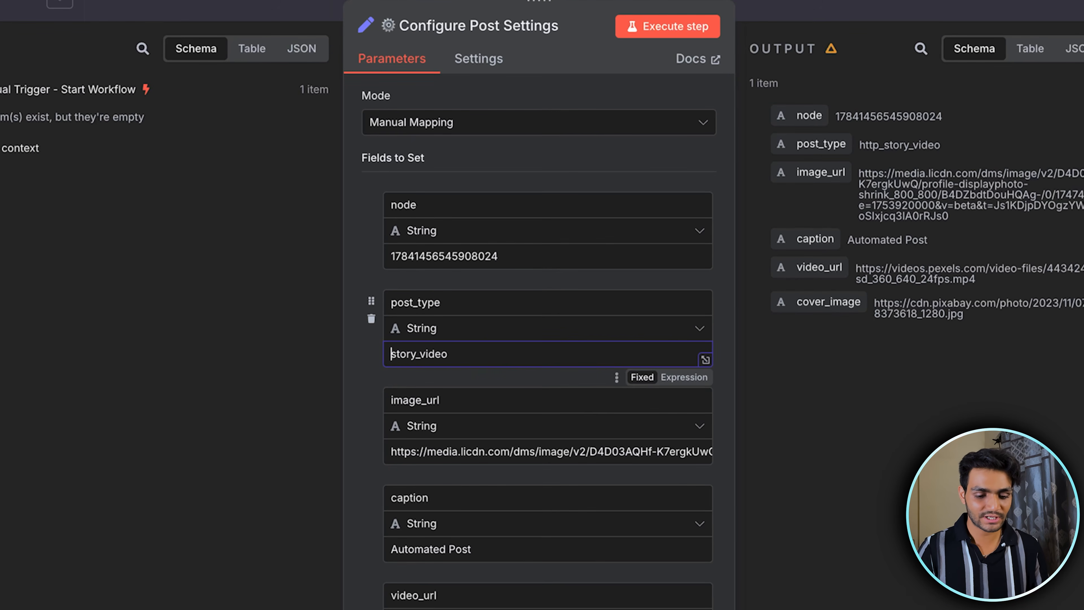
text(f)
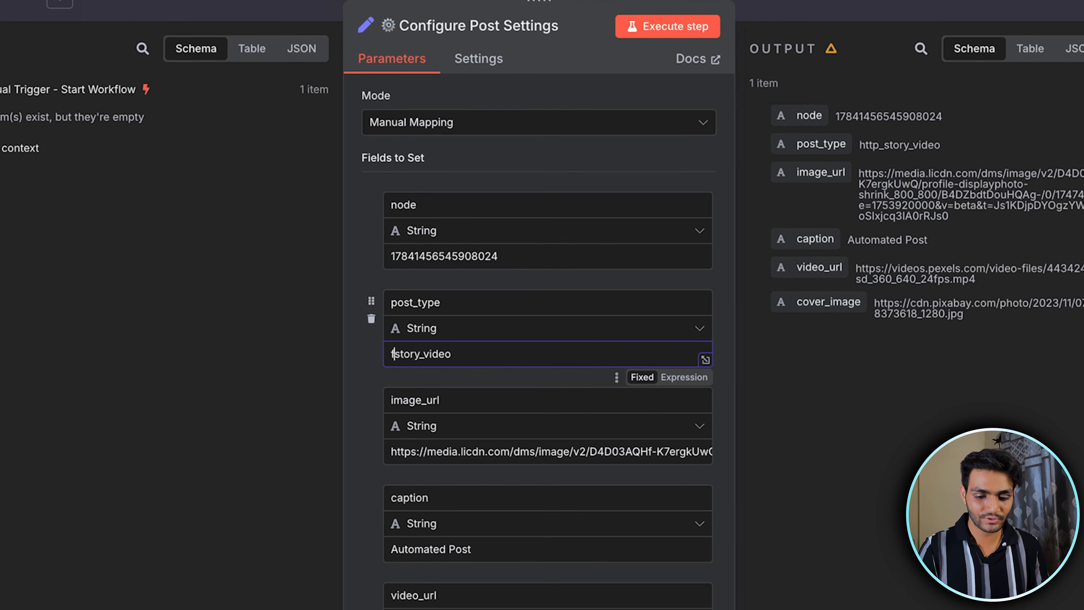
text(b_)
key(Escape)
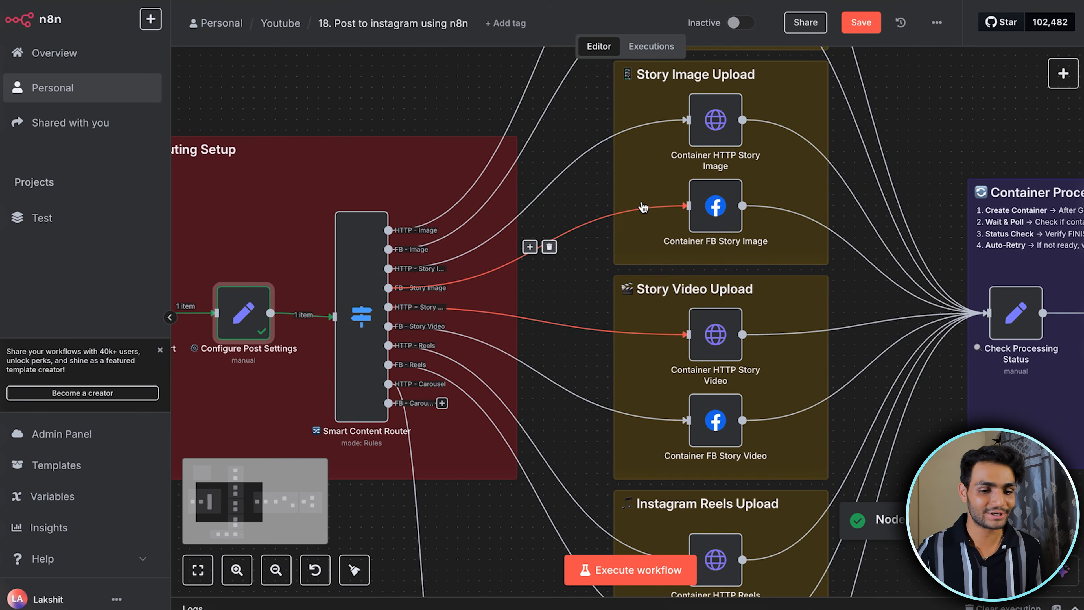
click(339, 197)
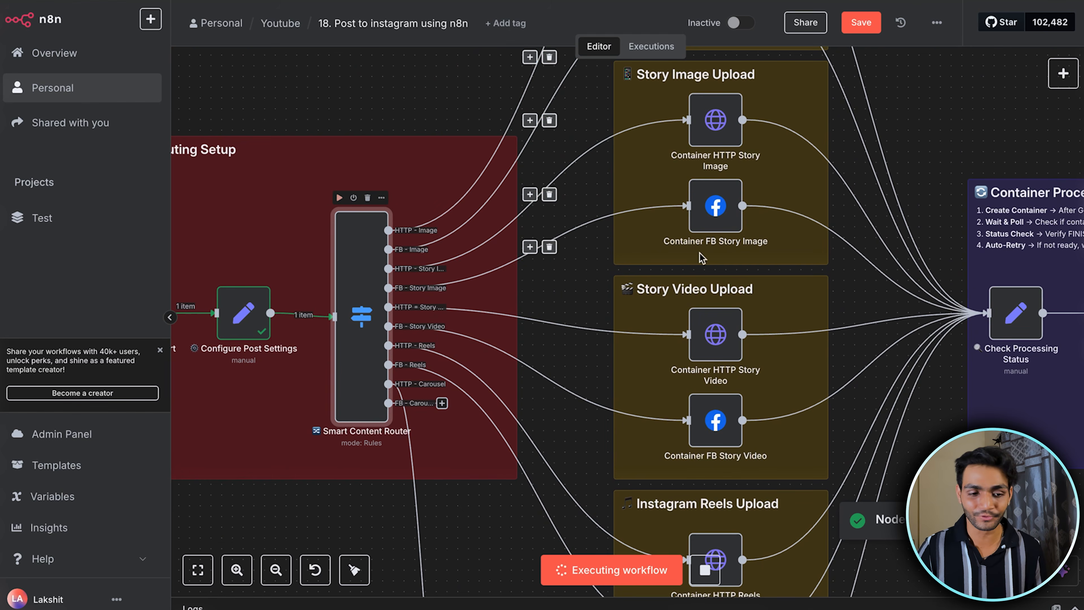
Execute the Container FB Story Video node and check its video_url and media_type query parameters
double_click(721, 432)
click(646, 44)
scroll(547, 352, down, 2)
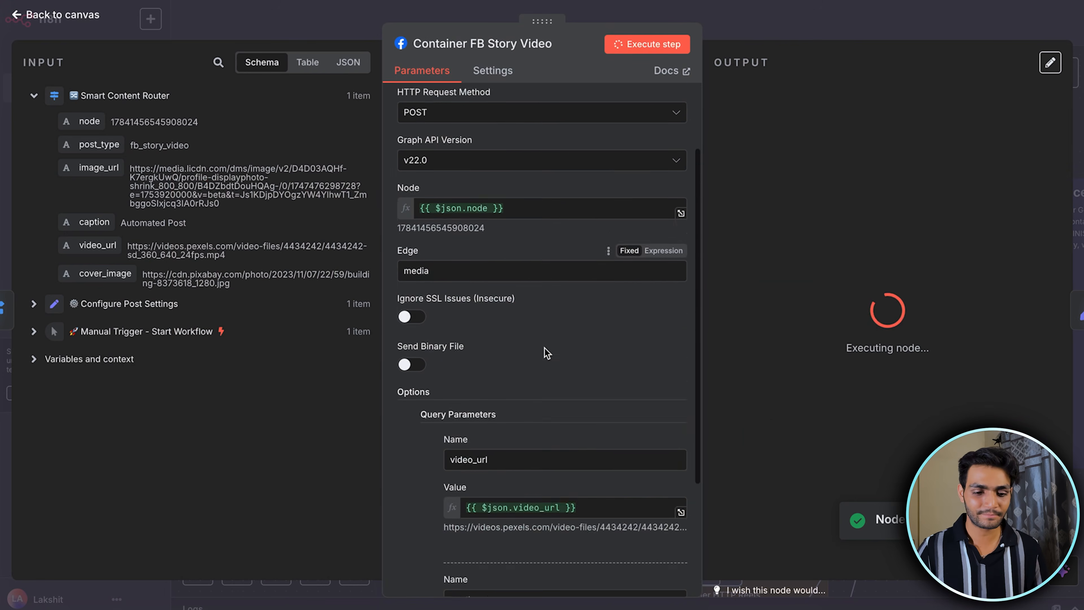
scroll(547, 352, down, 4)
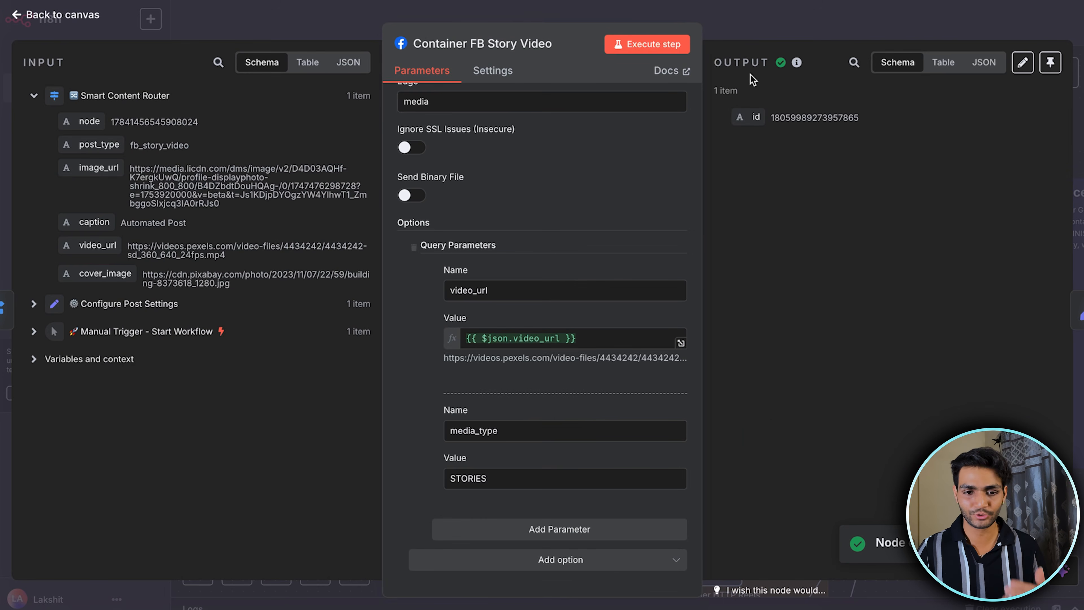
click(784, 13)
Run the container processing pipeline through the HTTP vs FB API Router and publish the video story with the Publish via Facebook SDK node
scroll(801, 214, right, 15)
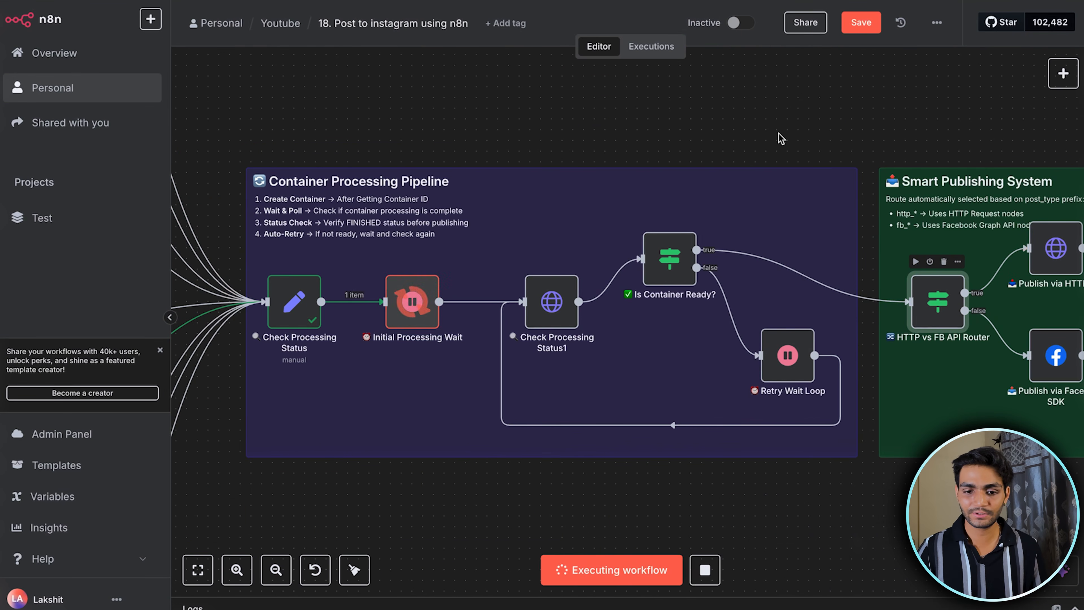
scroll(896, 341, right, 5)
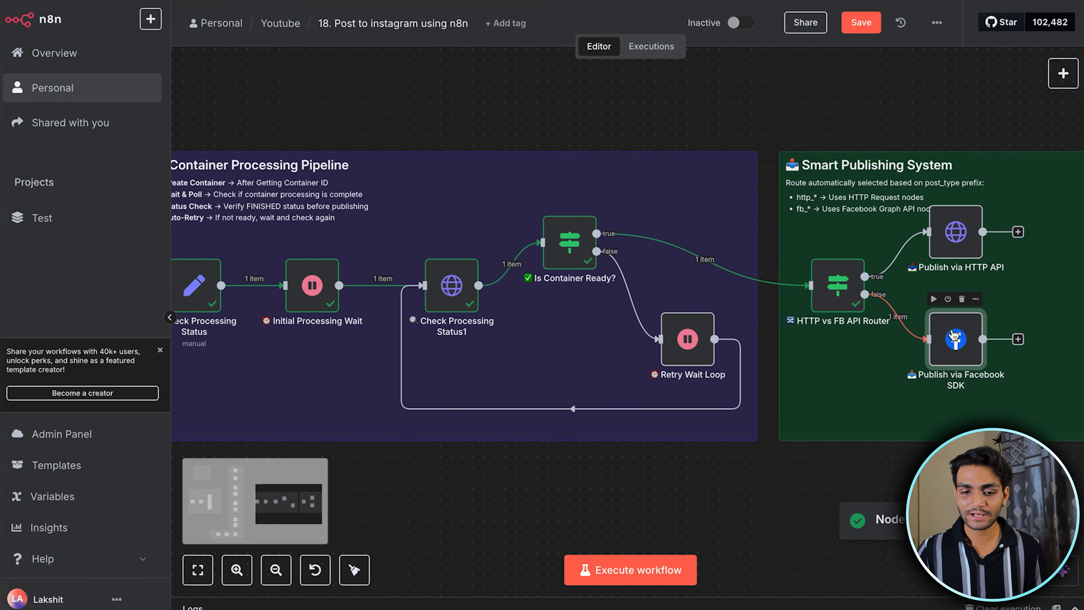
double_click(895, 344)
click(650, 50)
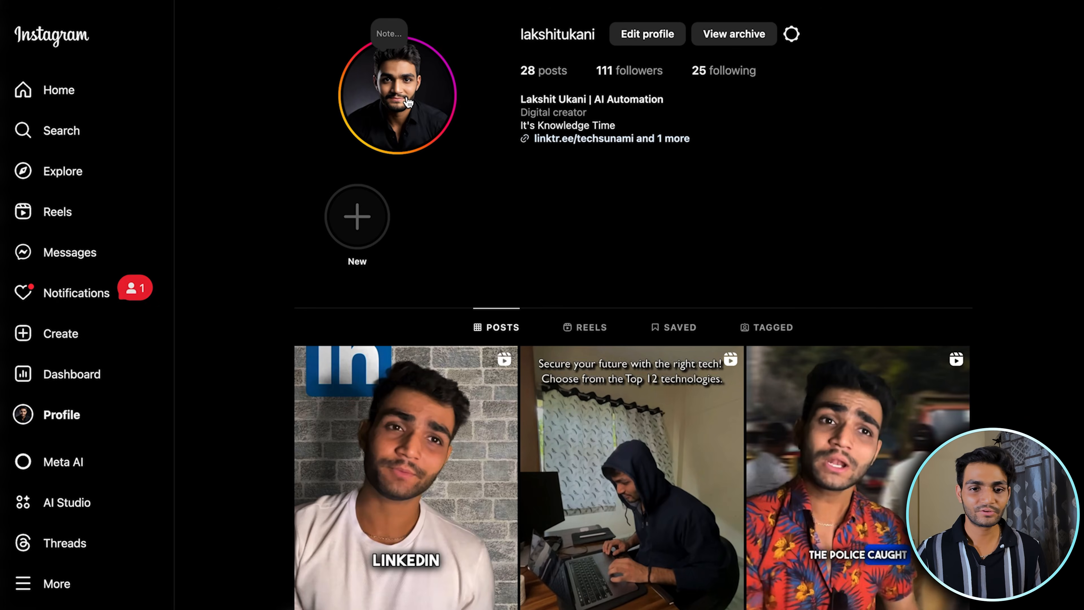
Switch to Instagram, view the newly published video story from the profile and bring up its options
click(406, 100)
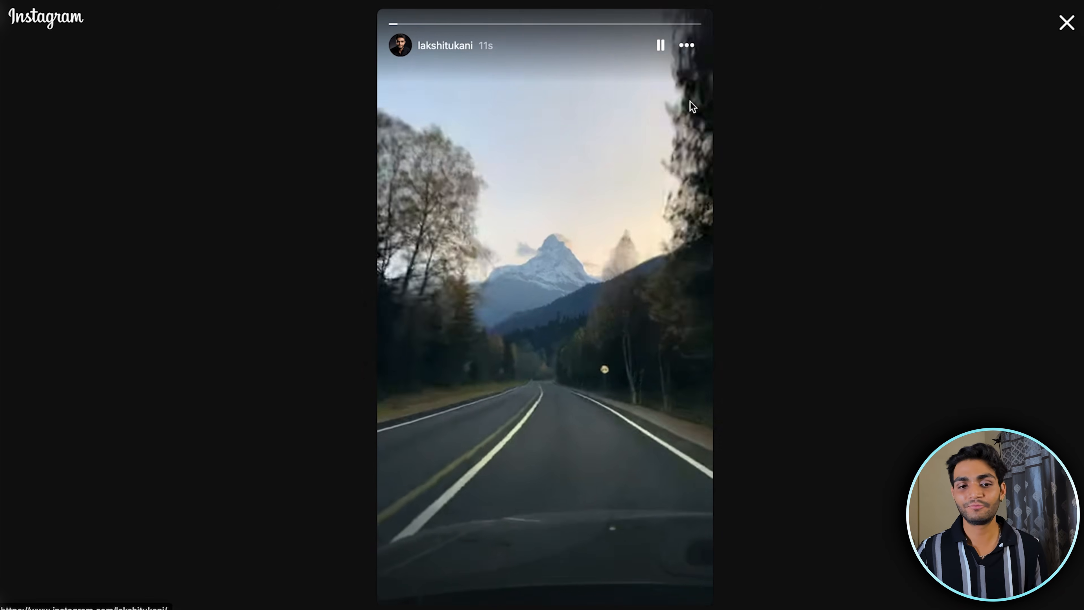
click(688, 50)
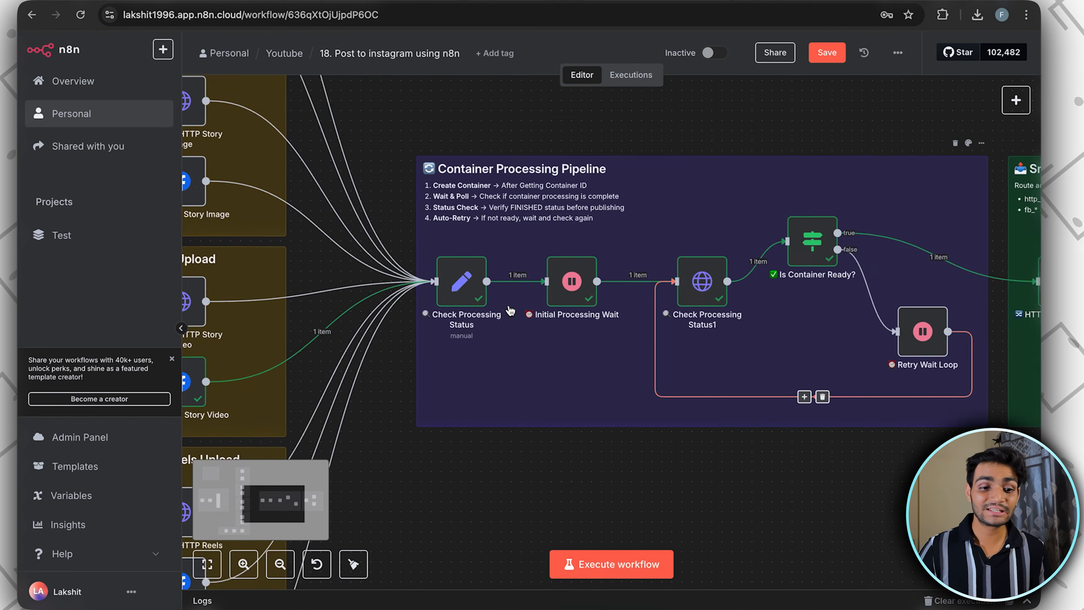
Back in n8n, set post_type to http_reel in the Configure Post Settings node and execute it along with the Smart Content Router node
scroll(510, 311, left, 10)
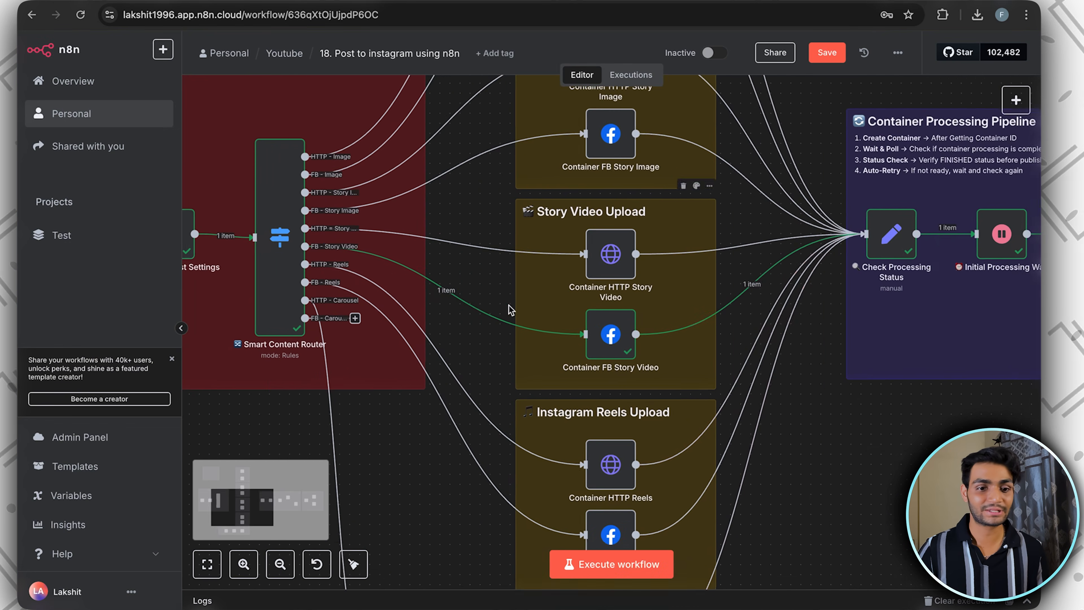
scroll(511, 311, left, 8)
scroll(510, 310, up, 3)
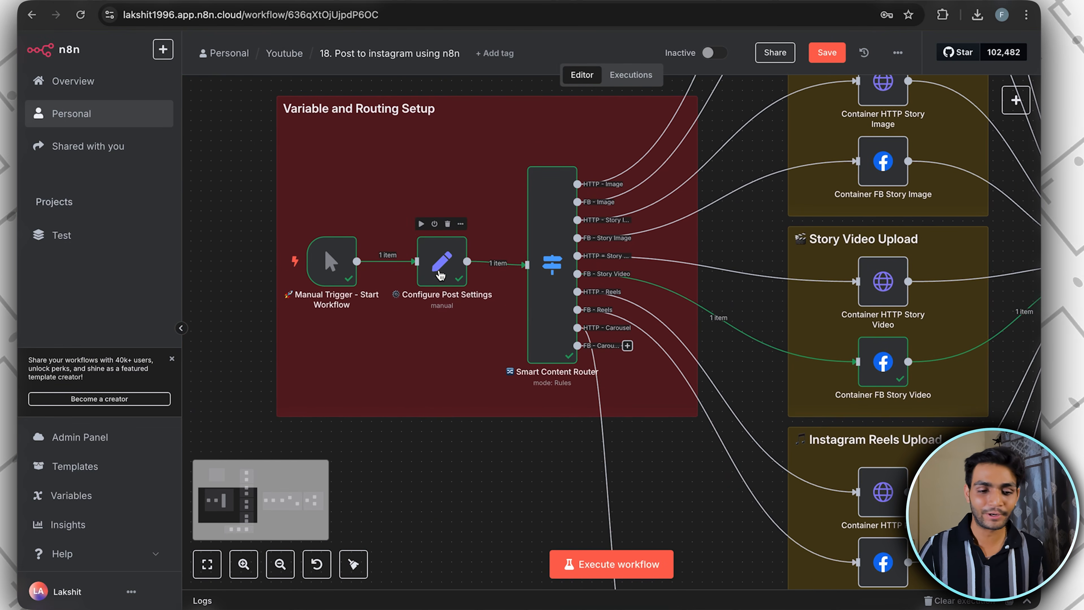
double_click(439, 266)
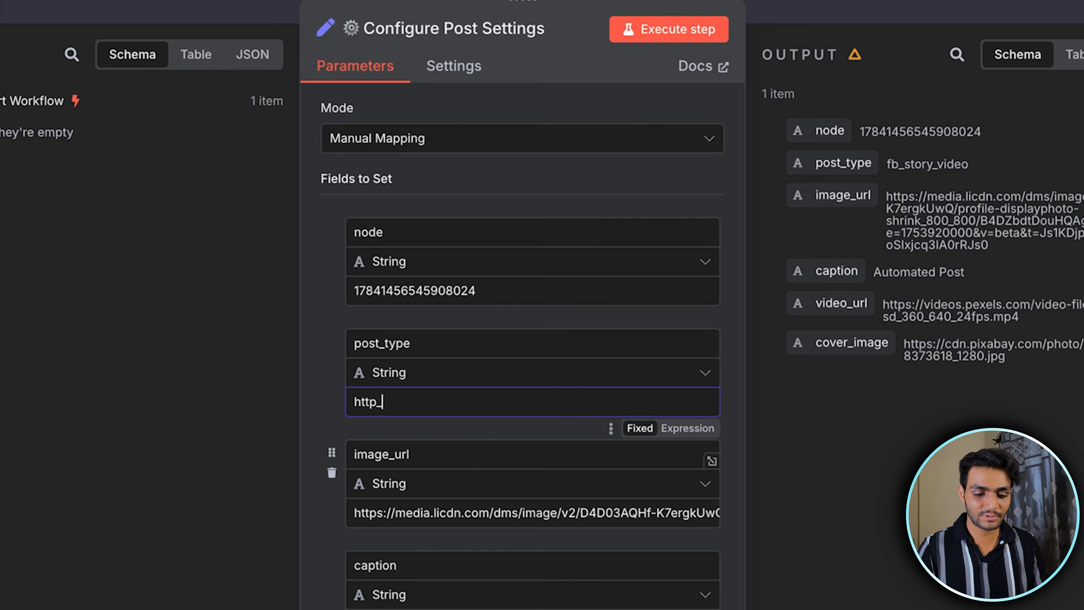
click(661, 26)
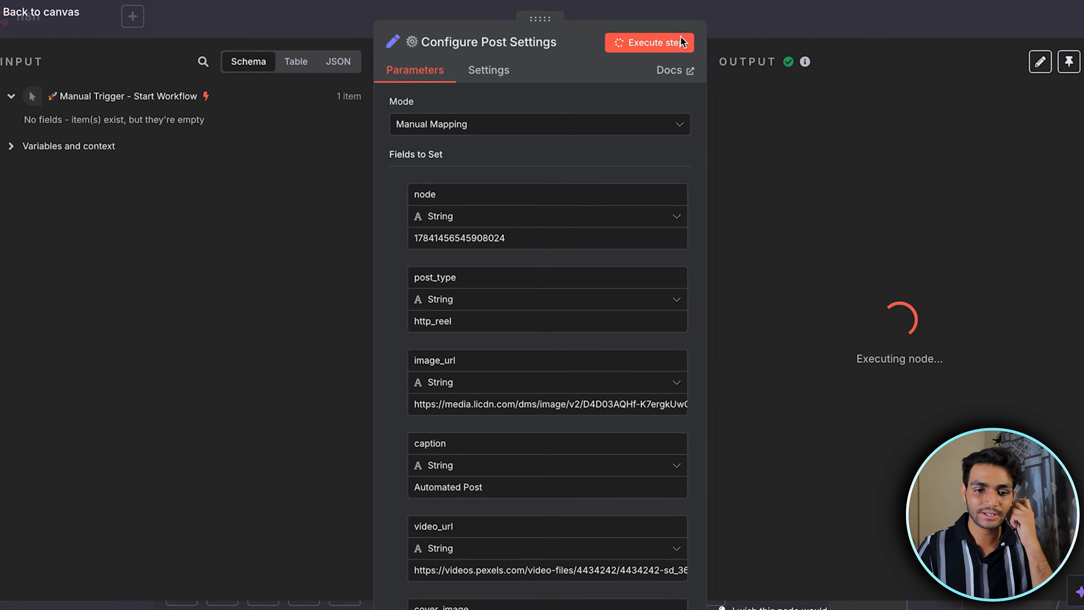
key(Escape)
scroll(701, 189, right, 5)
scroll(701, 188, down, 10)
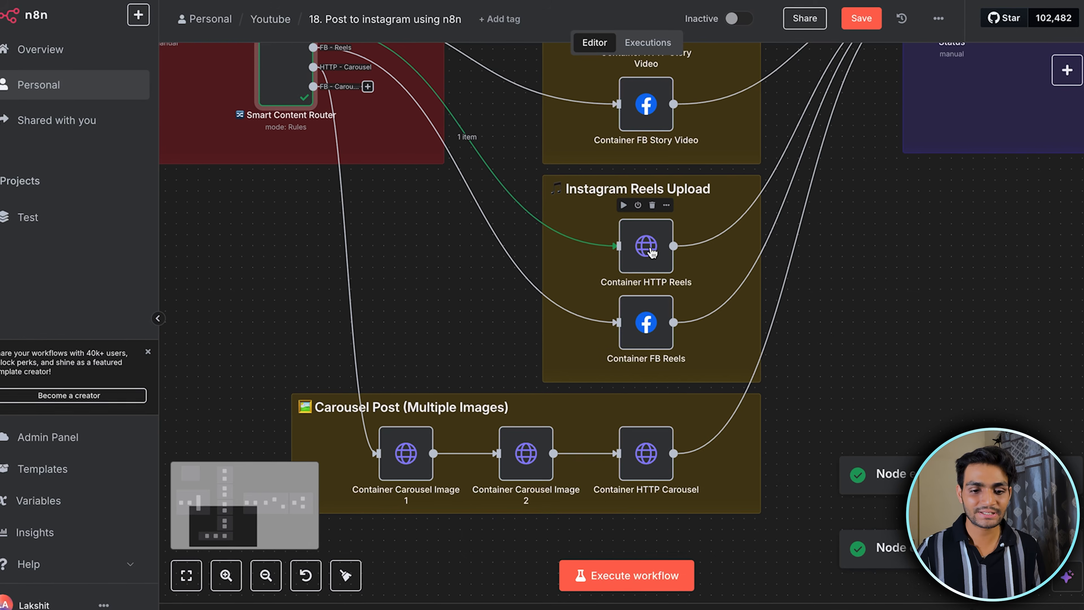
Examine the media_type, video_url, caption, cover_url and audio_name query parameters in the Container HTTP Reels node
double_click(652, 253)
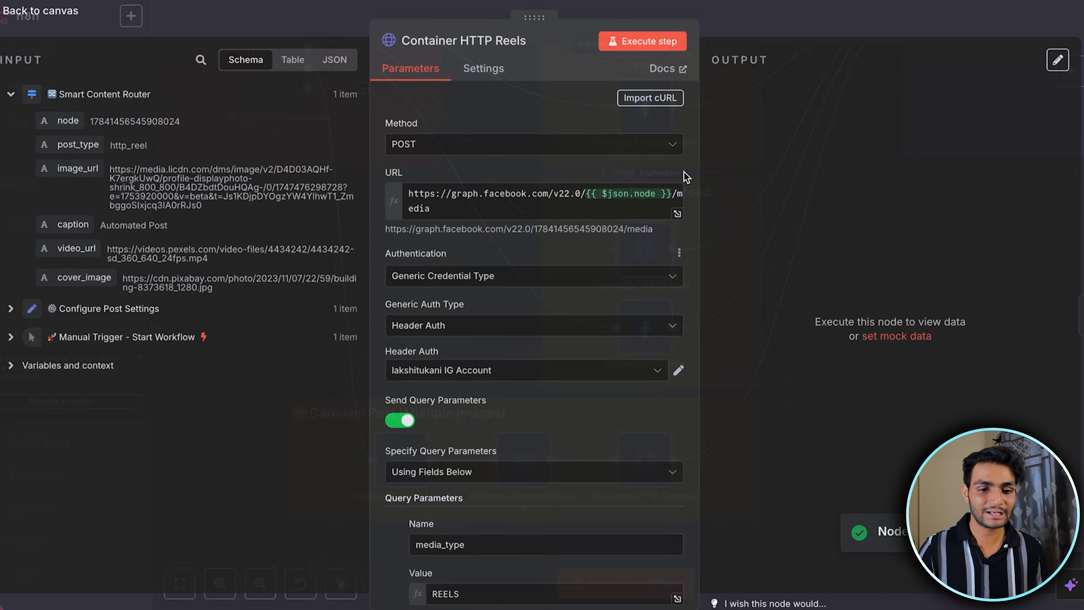
scroll(455, 267, down, 5)
scroll(455, 268, down, 5)
scroll(455, 270, up, 3)
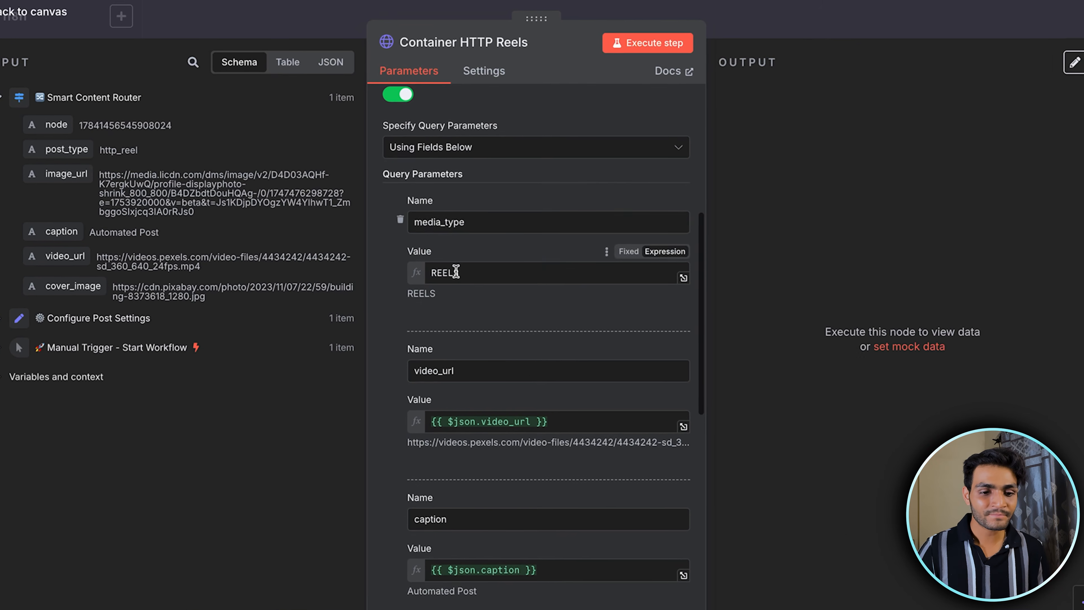
double_click(410, 224)
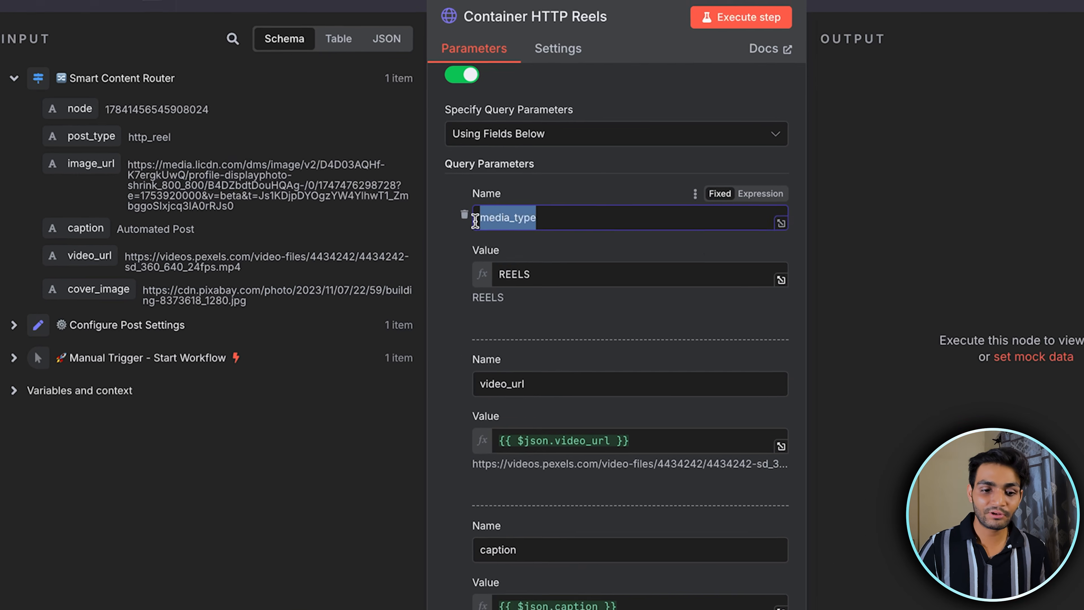
scroll(543, 274, down, 4)
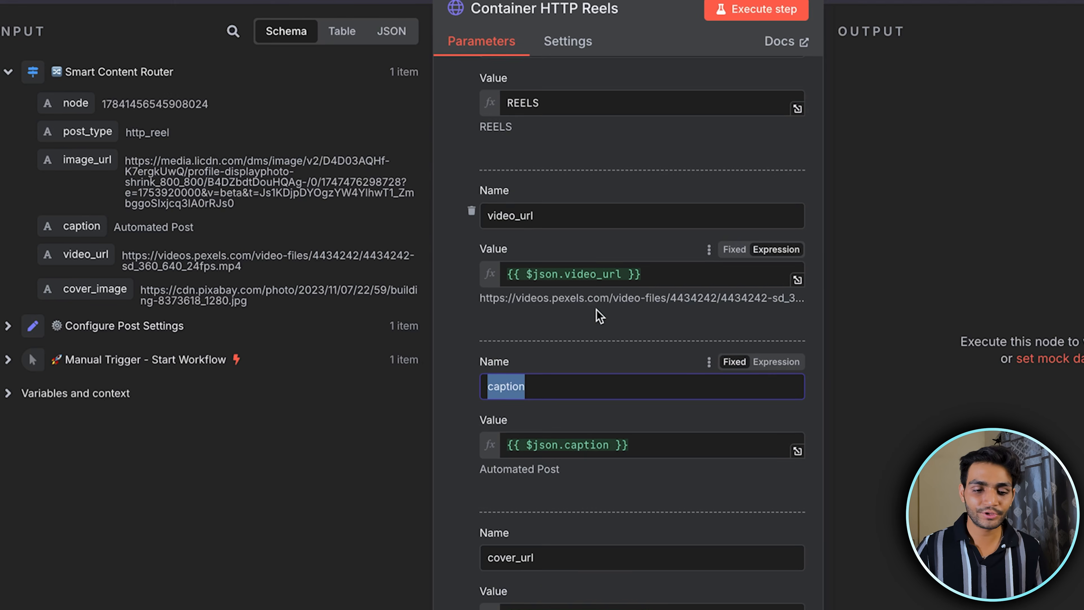
scroll(576, 315, down, 2)
click(556, 314)
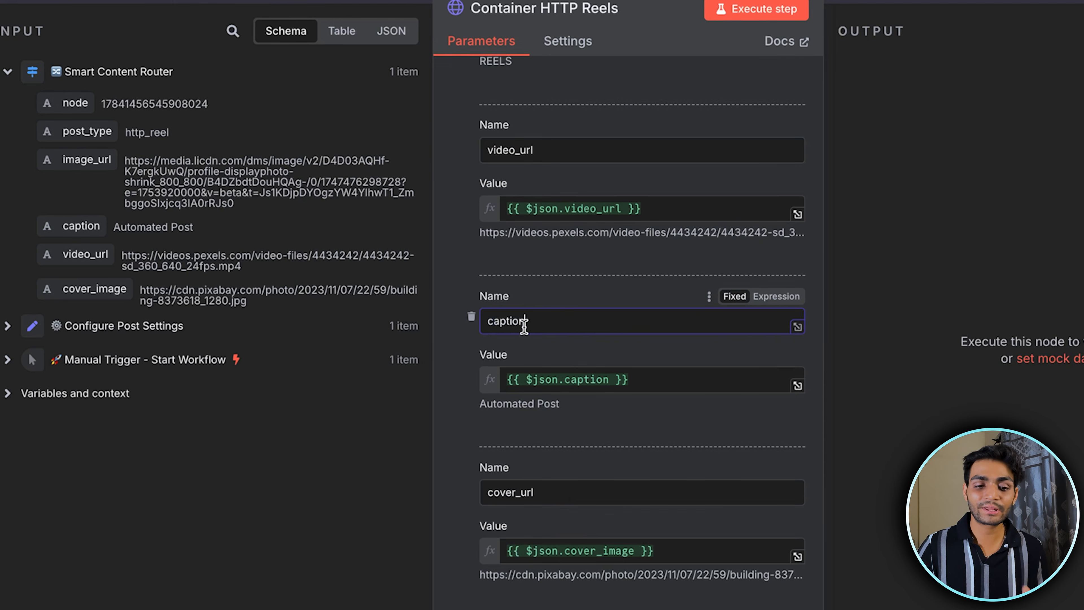
scroll(538, 308, down, 5)
double_click(568, 243)
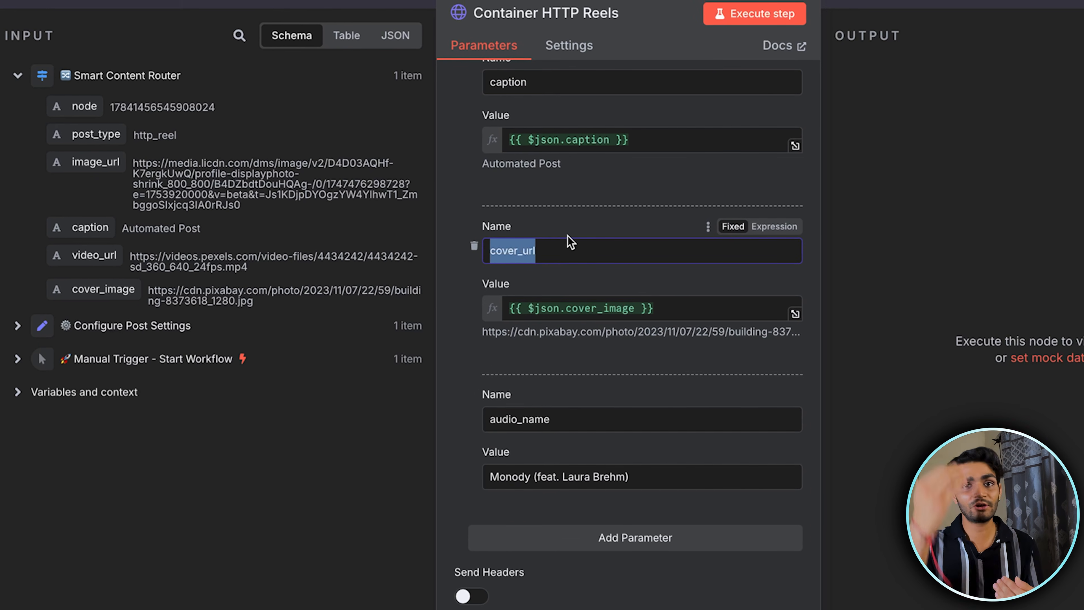
scroll(571, 242, down, 2)
click(572, 325)
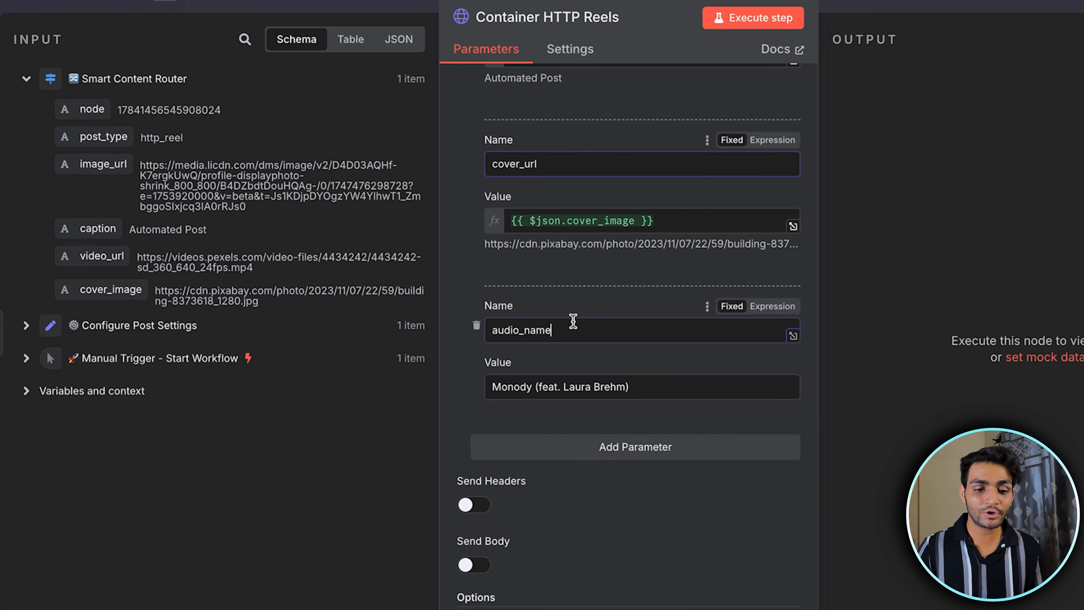
drag(629, 384, 498, 371)
click(627, 279)
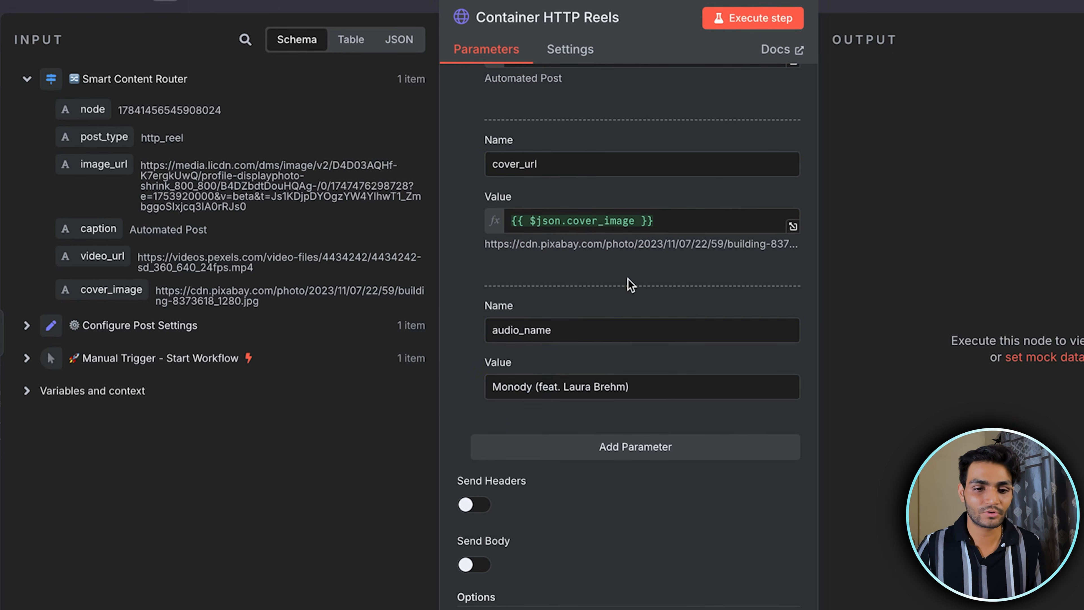
scroll(628, 279, up, 2)
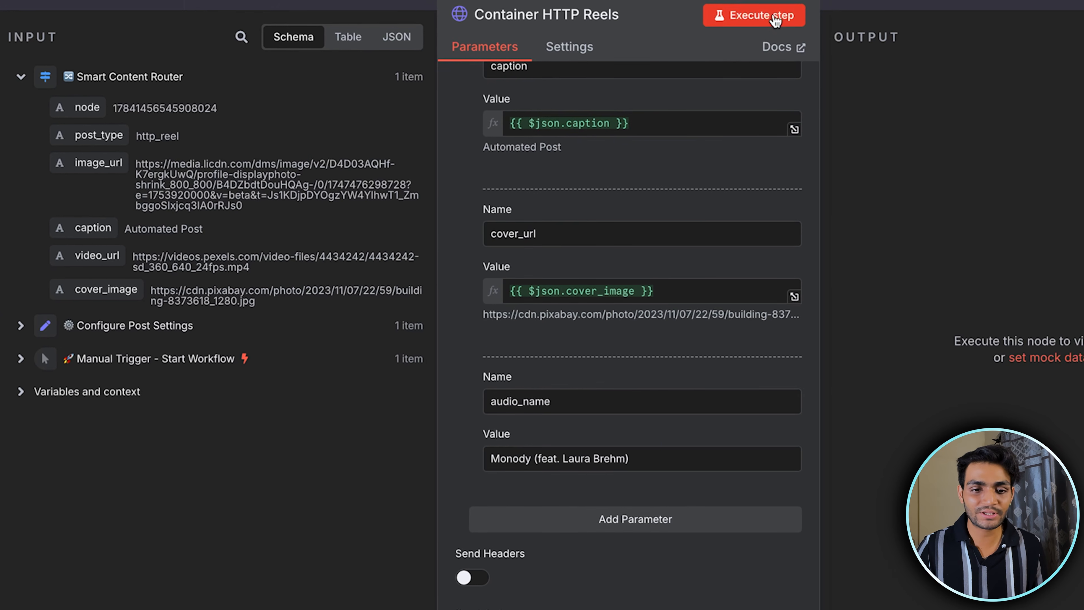
Run the reel workflow from the Container HTTP Reels node through the processing pipeline and publish it with the Publish via HTTP API node
click(776, 21)
key(Escape)
scroll(692, 286, right, 8)
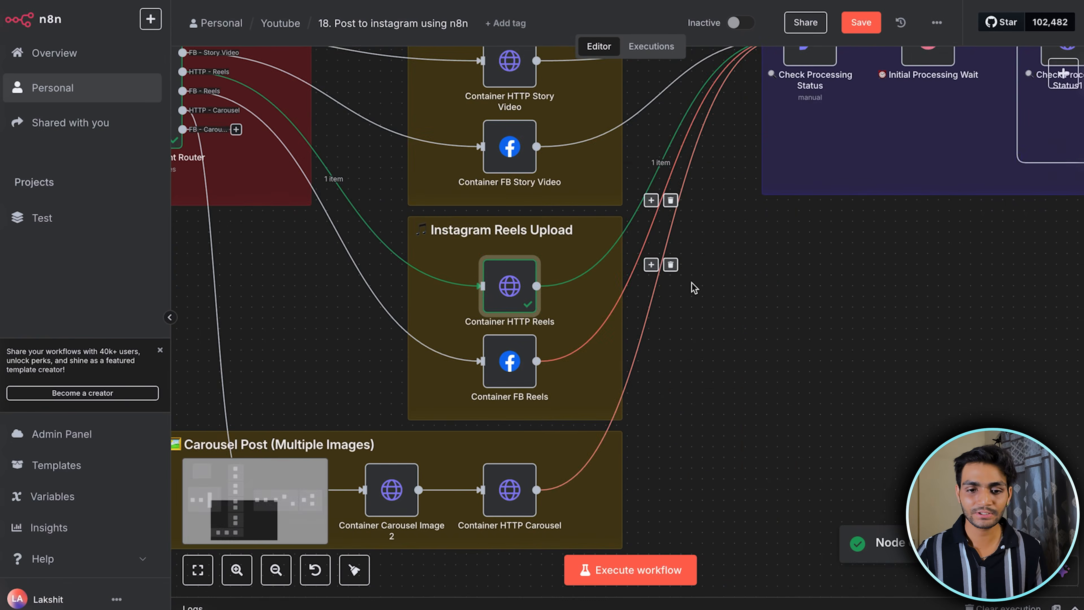
scroll(963, 217, down, 3)
click(962, 185)
scroll(909, 288, right, 2)
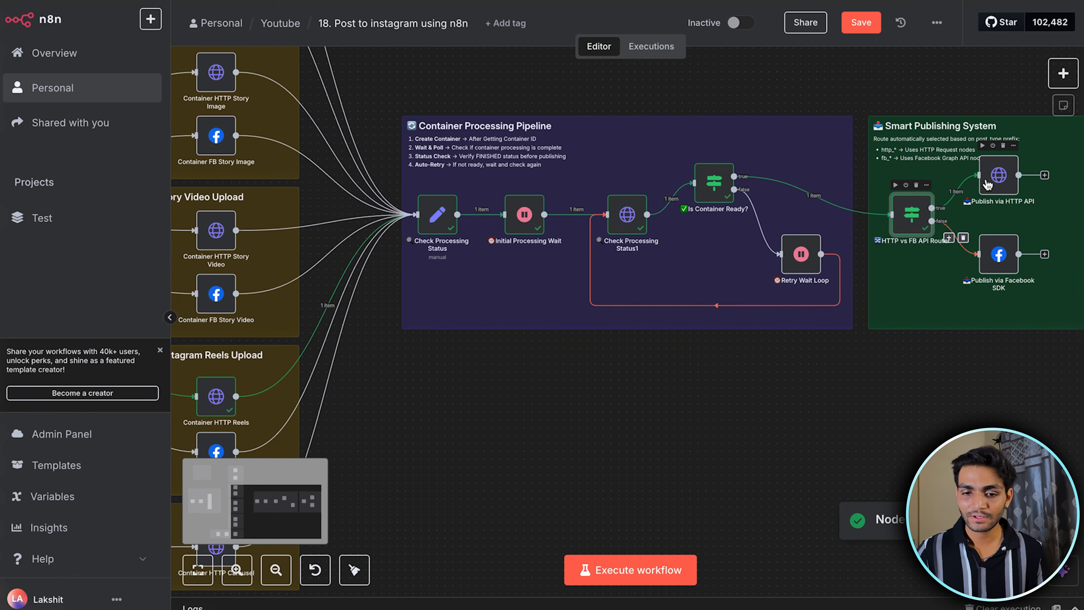
double_click(989, 184)
click(669, 45)
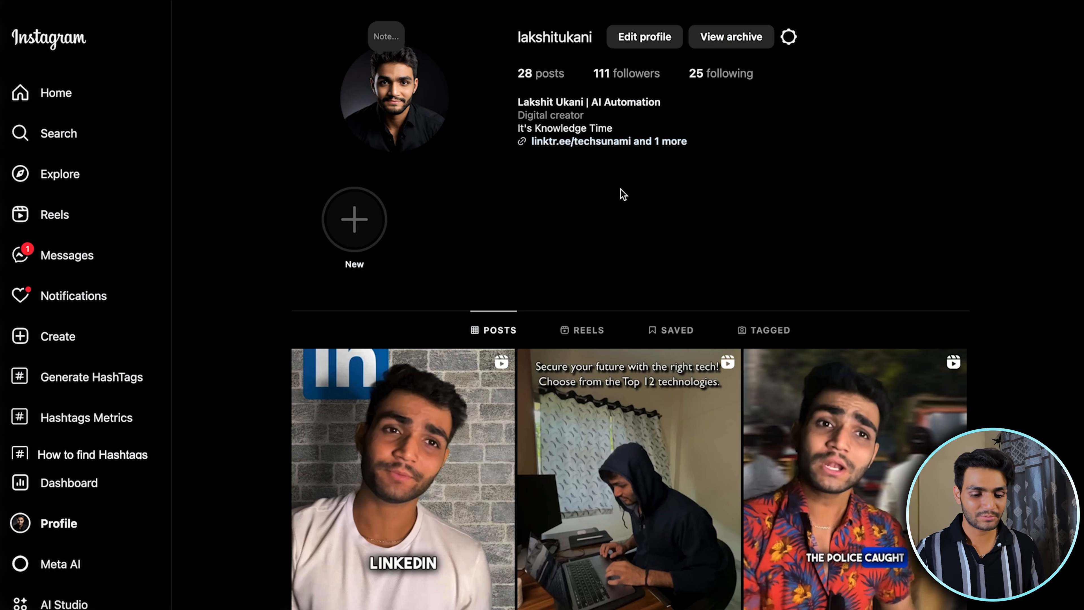
Open the published reel on the Instagram profile, check its caption and bring up the post's options
scroll(621, 189, down, 3)
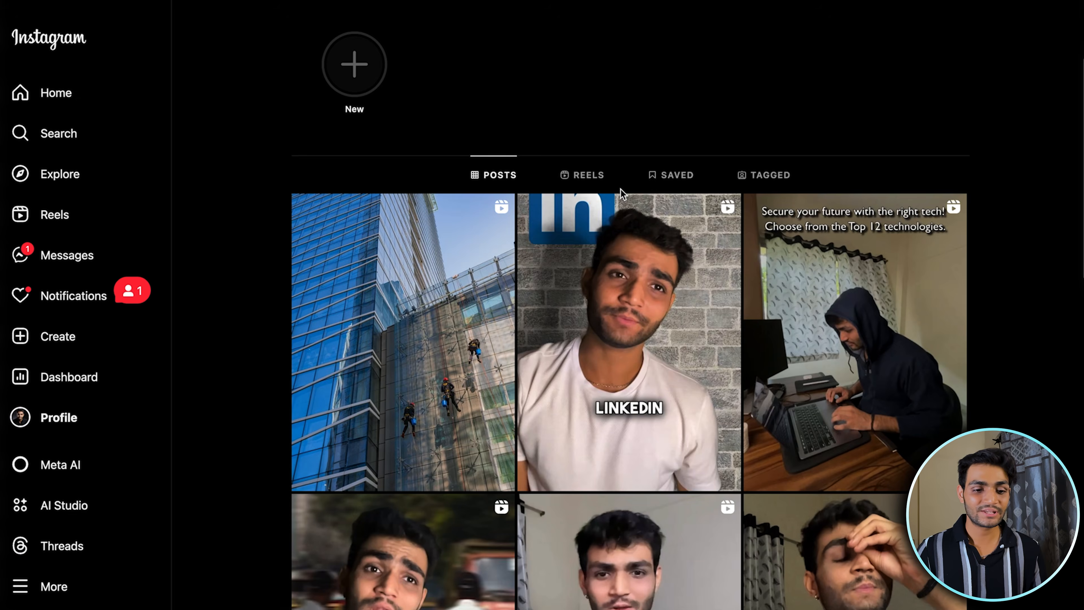
click(437, 286)
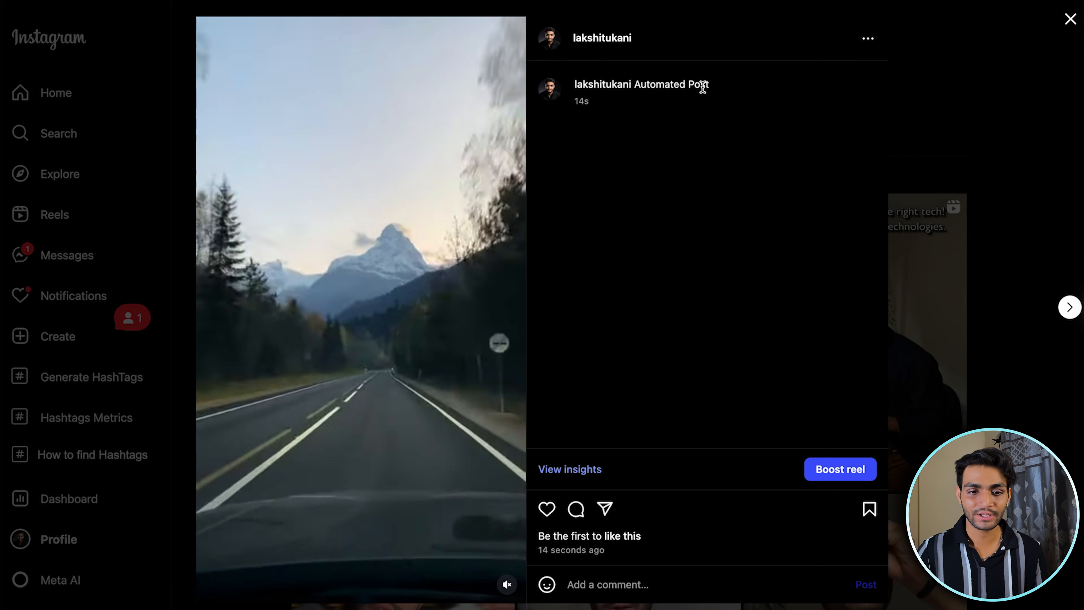
drag(709, 85, 655, 84)
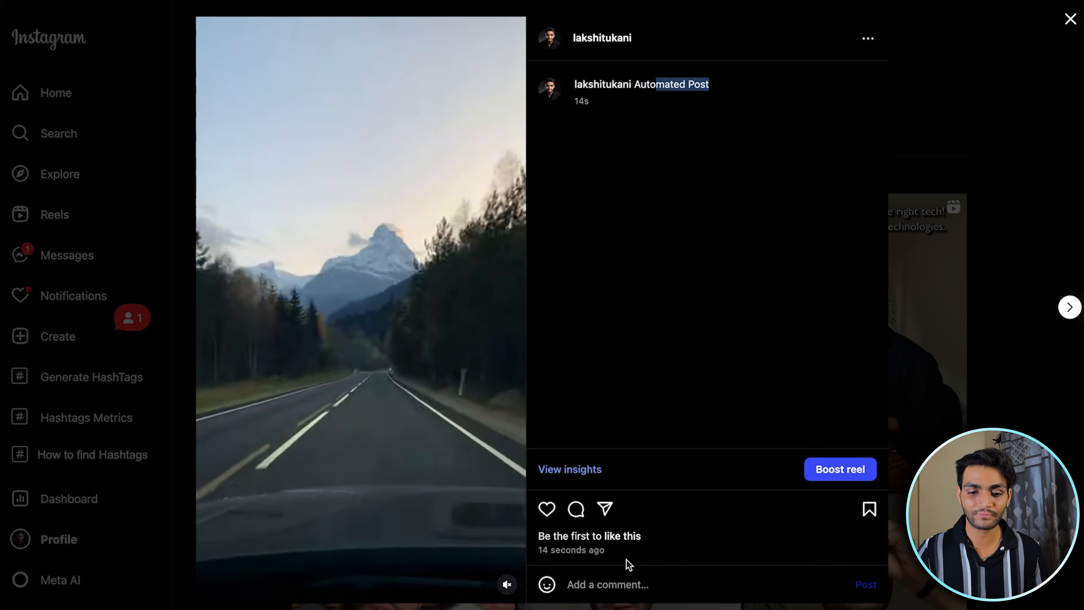
click(868, 38)
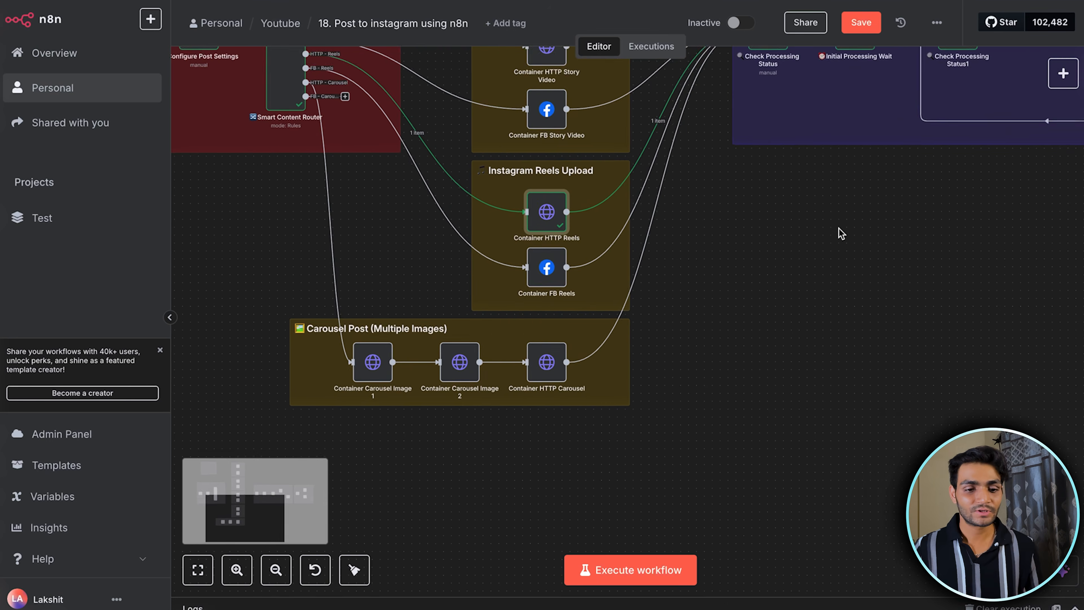
Return to n8n, set post_type to fb_reel in the Configure Post Settings node and execute it along with the Smart Content Router node
scroll(839, 232, up, 3)
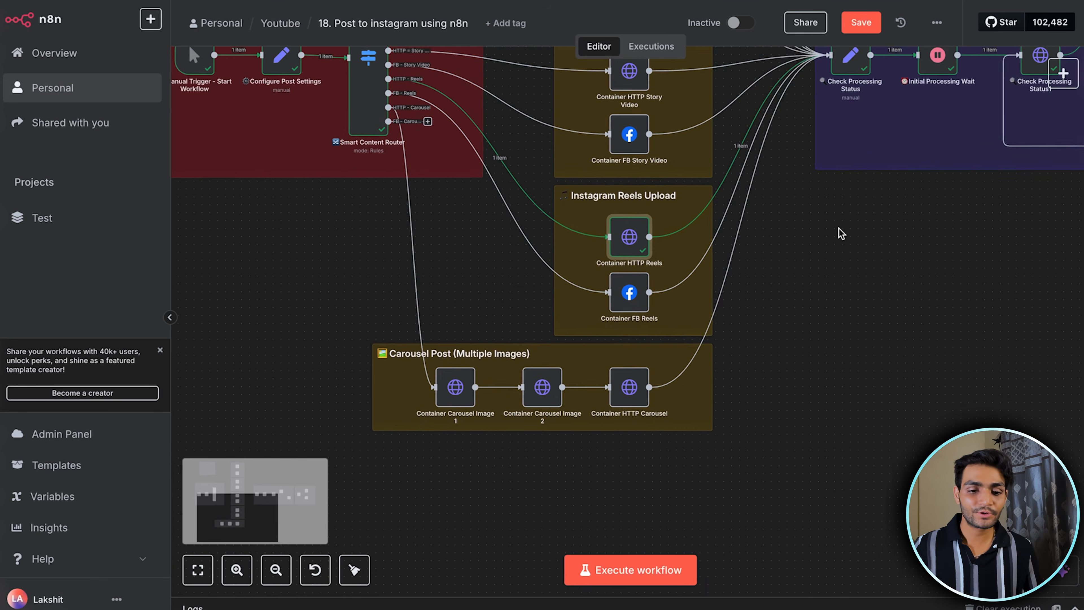
scroll(635, 310, left, 5)
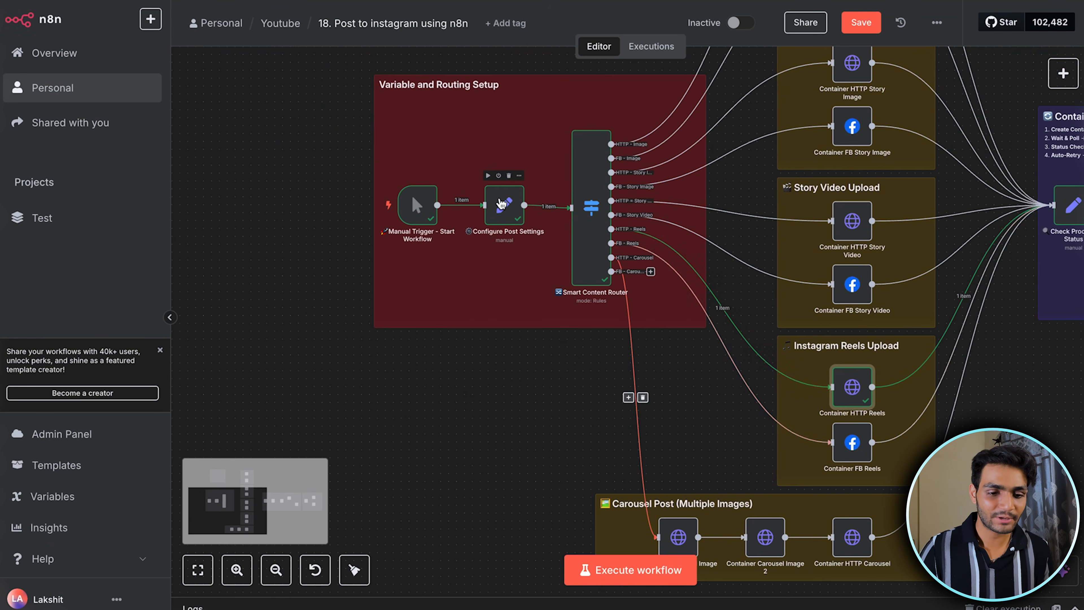
double_click(501, 203)
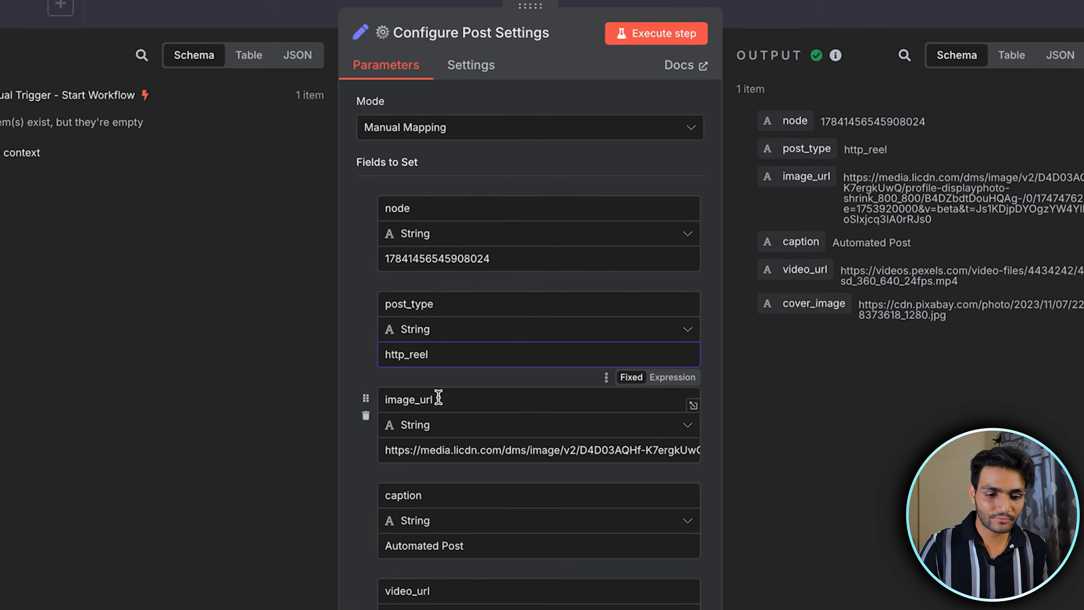
key(BackSpace)
key(BackSpace)
key(BackSpace)
key(Delete)
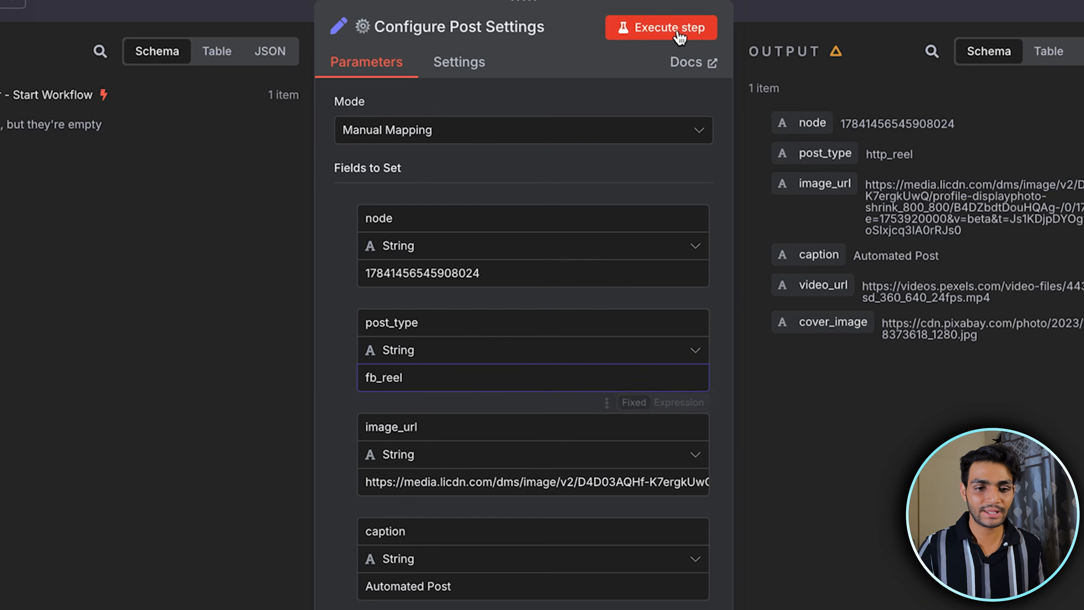
click(853, 4)
scroll(634, 256, up, 2)
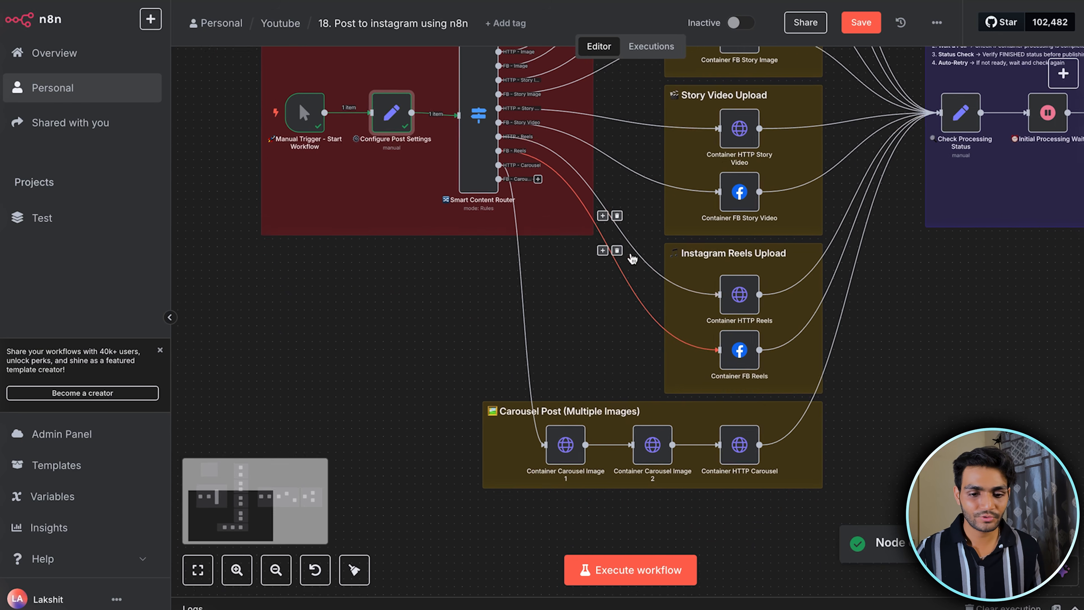
click(456, 55)
Review the video_url, media_type and cover_url query parameters in the Container FB Reels node and execute it
double_click(732, 377)
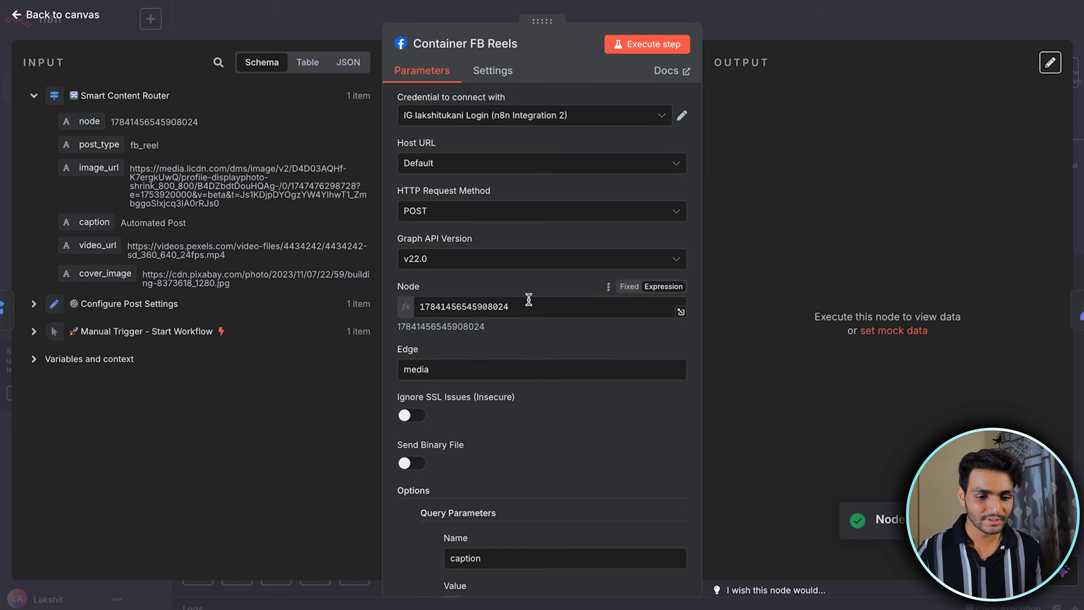
scroll(482, 359, down, 8)
scroll(501, 310, down, 3)
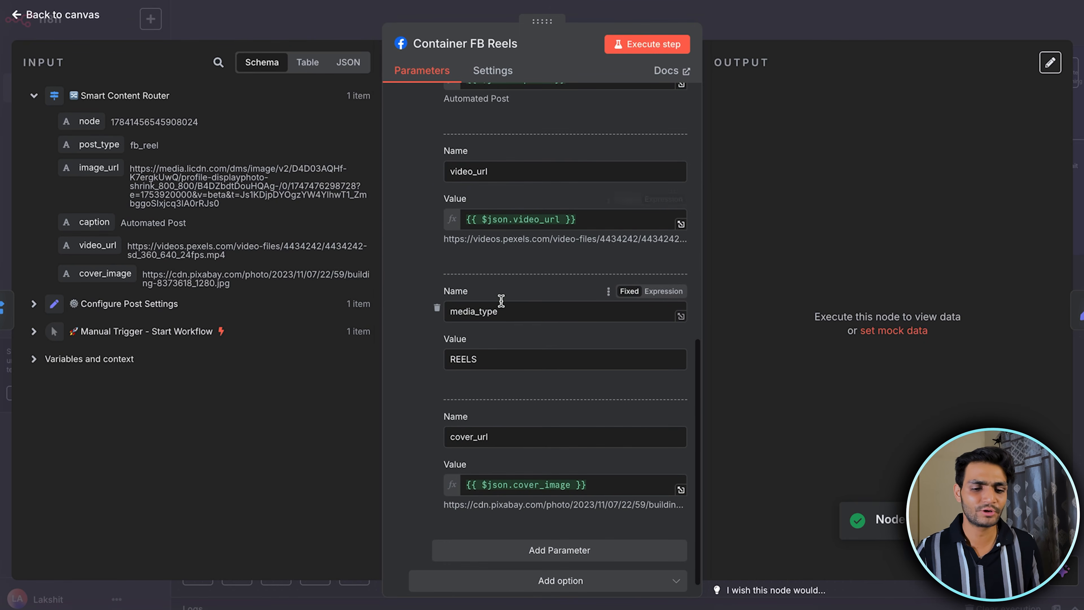
scroll(519, 302, down, 1)
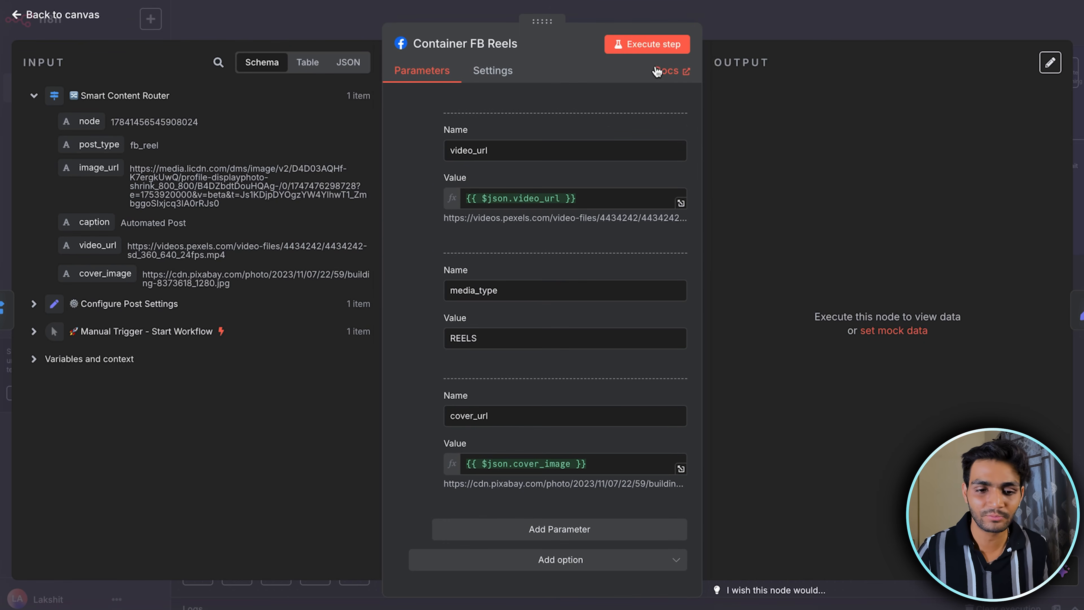
click(653, 44)
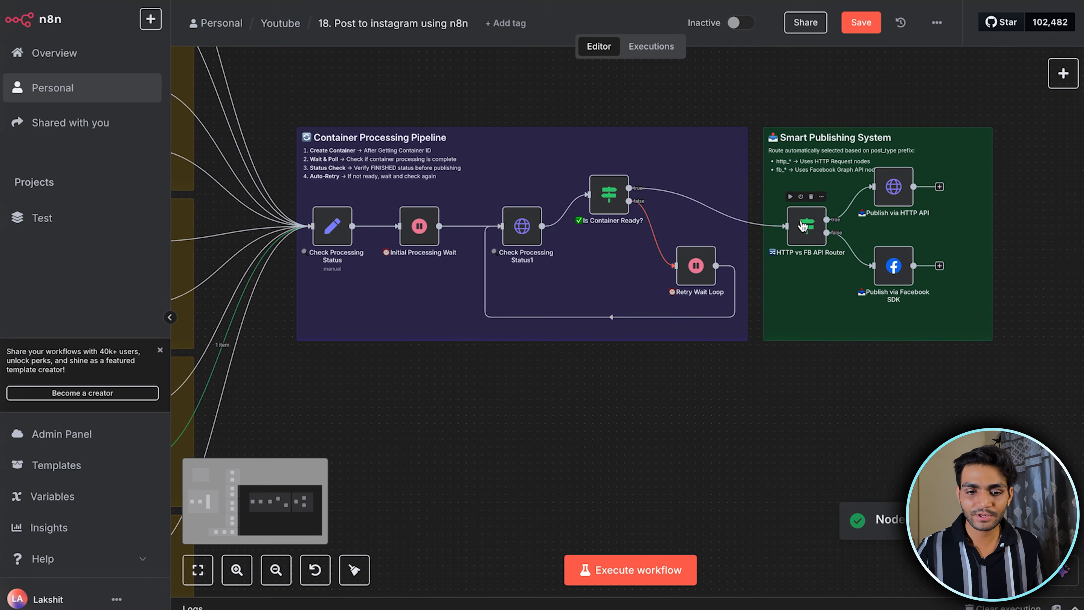
Run the processing pipeline through the HTTP vs FB API Router and inspect the Check Processing Status1 and Is Container Ready? nodes
double_click(802, 225)
click(706, 40)
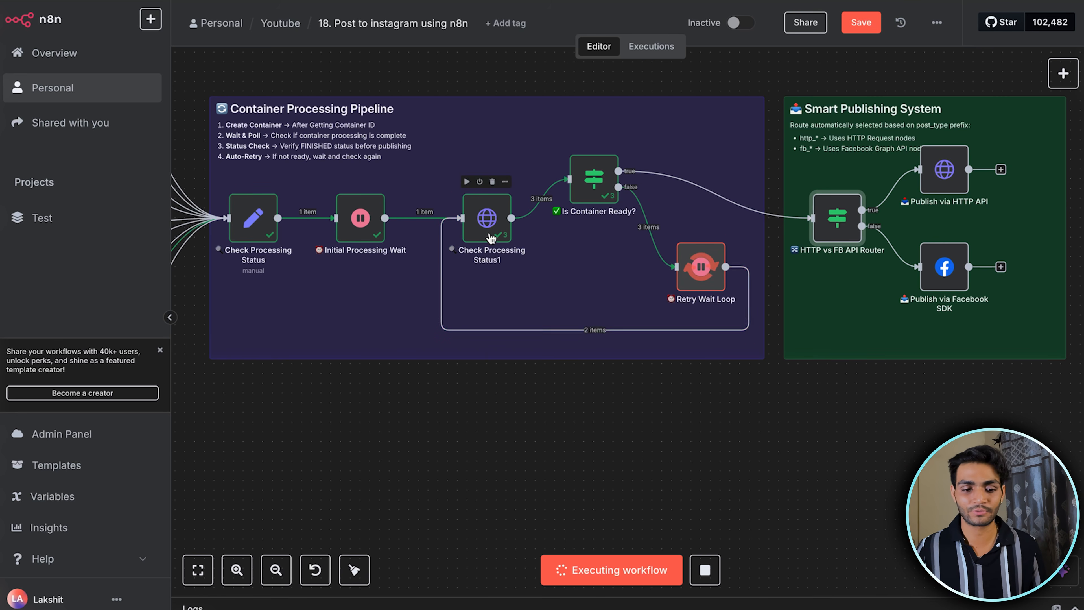
double_click(482, 240)
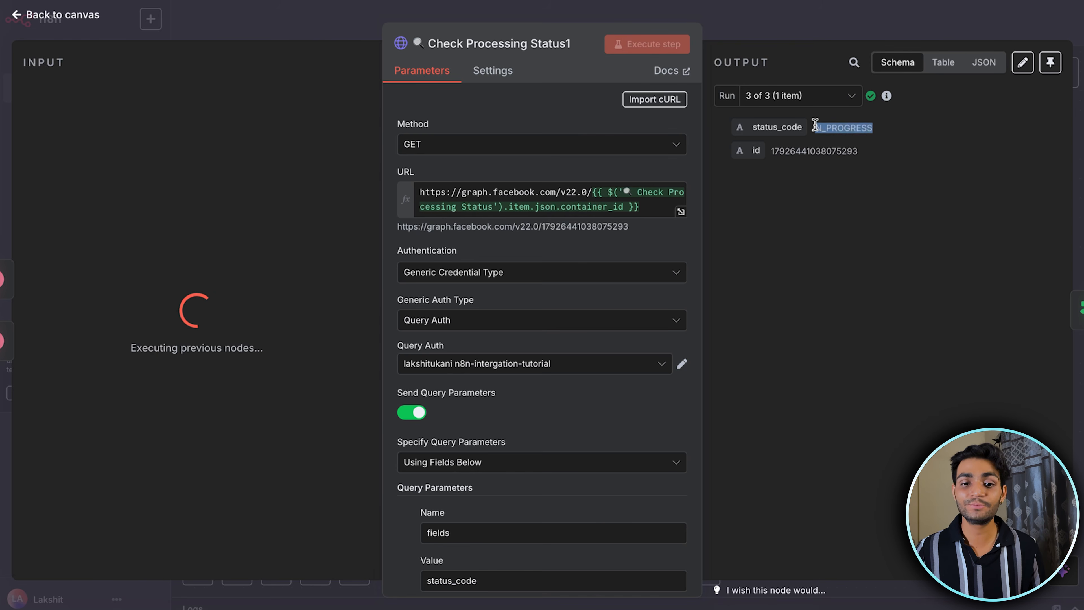
click(815, 29)
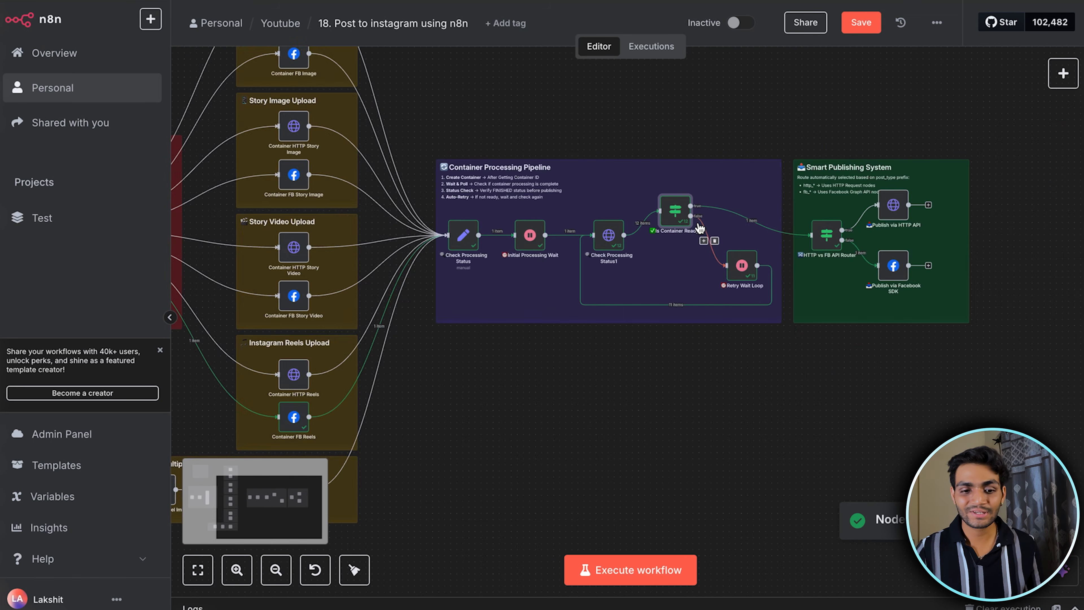
scroll(632, 295, up, 3)
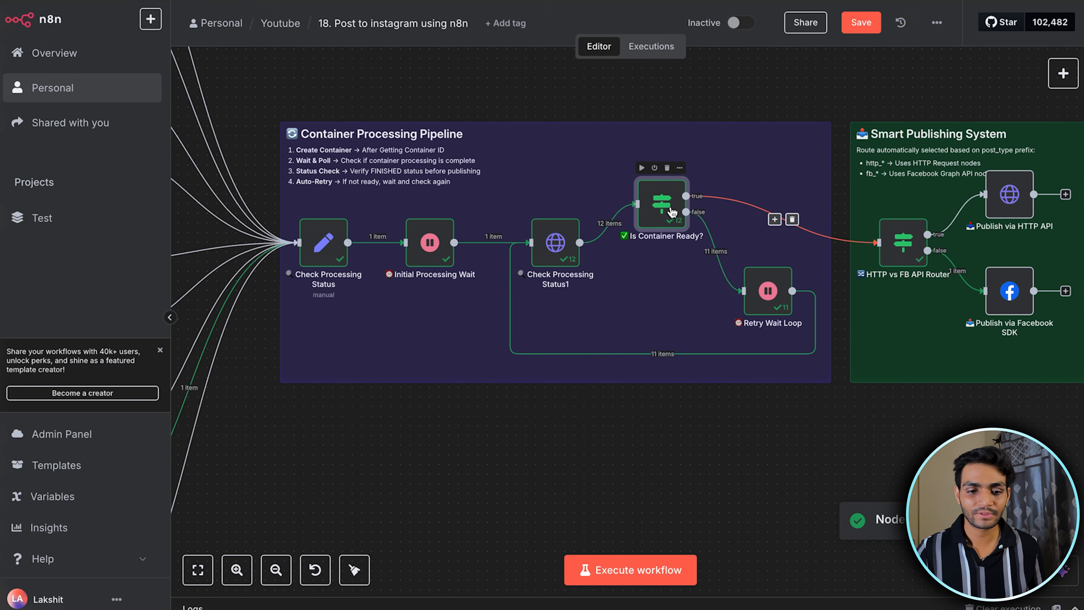
double_click(672, 211)
click(913, 13)
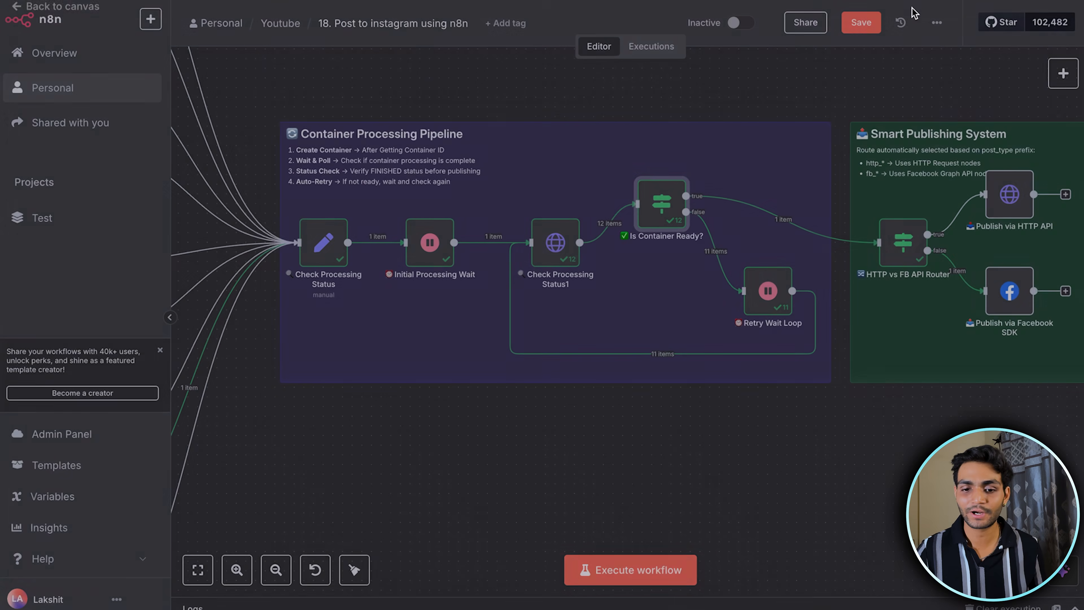
Publish the reel by executing the Publish via Facebook SDK node
scroll(953, 265, right, 1)
double_click(959, 273)
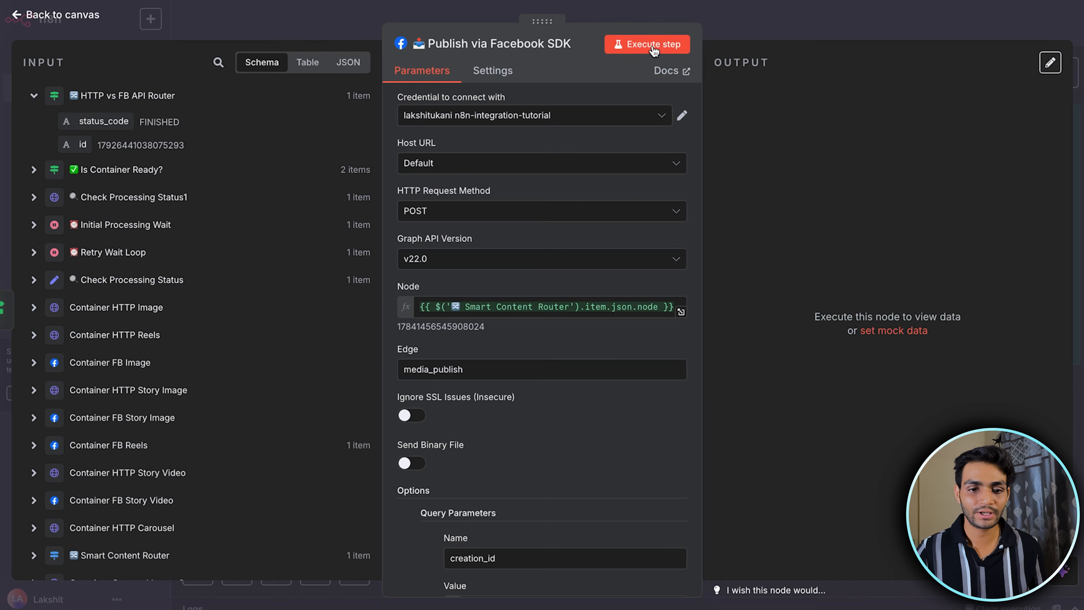
click(651, 46)
key(Escape)
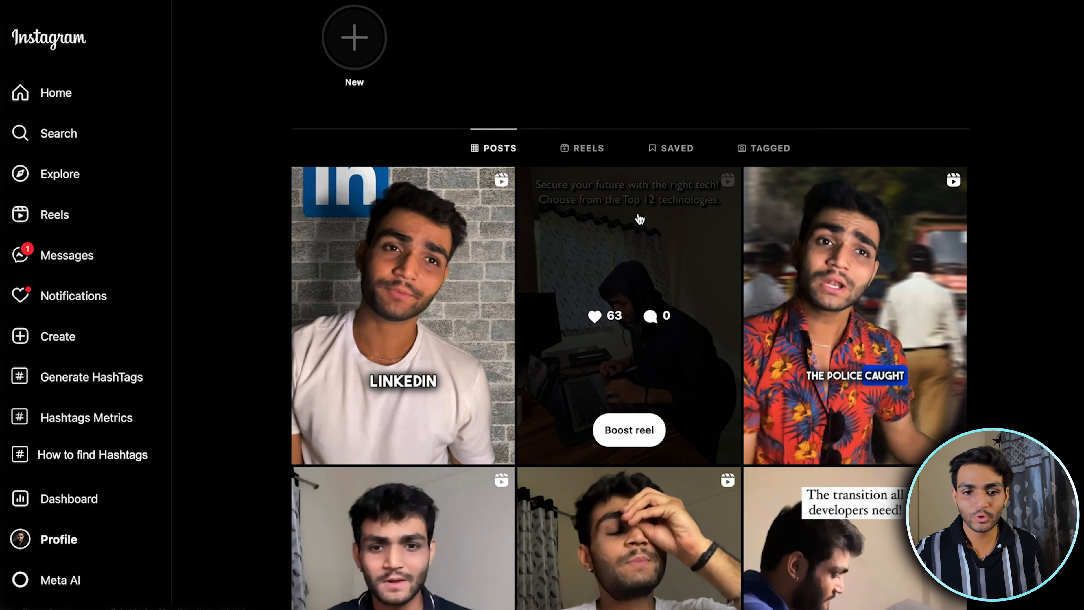
Refresh the Instagram profile, open the newly published reel and delete it
key(super+r)
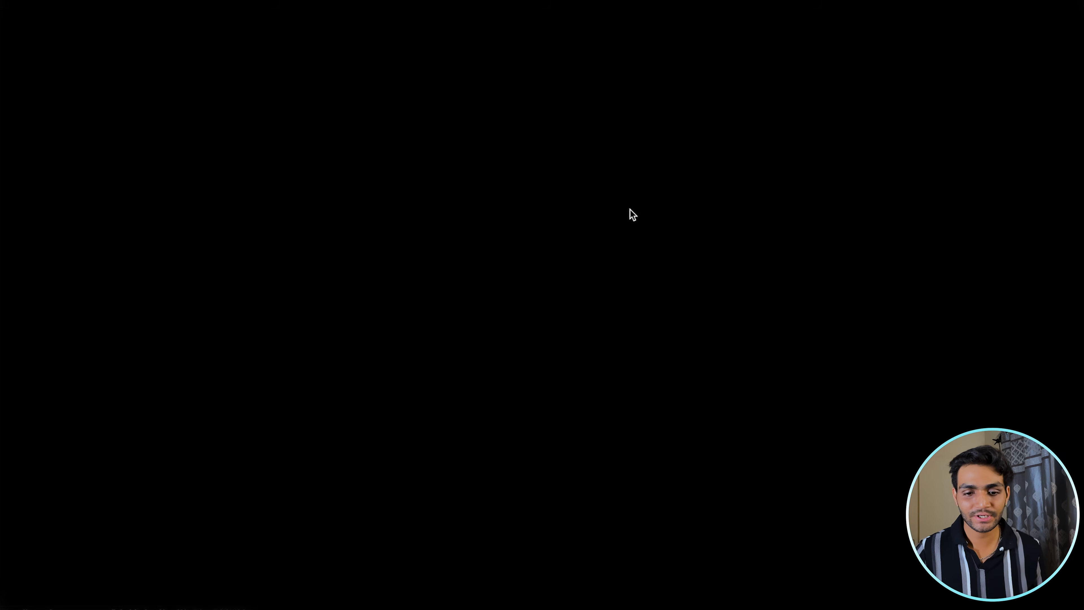
scroll(241, 288, down, 3)
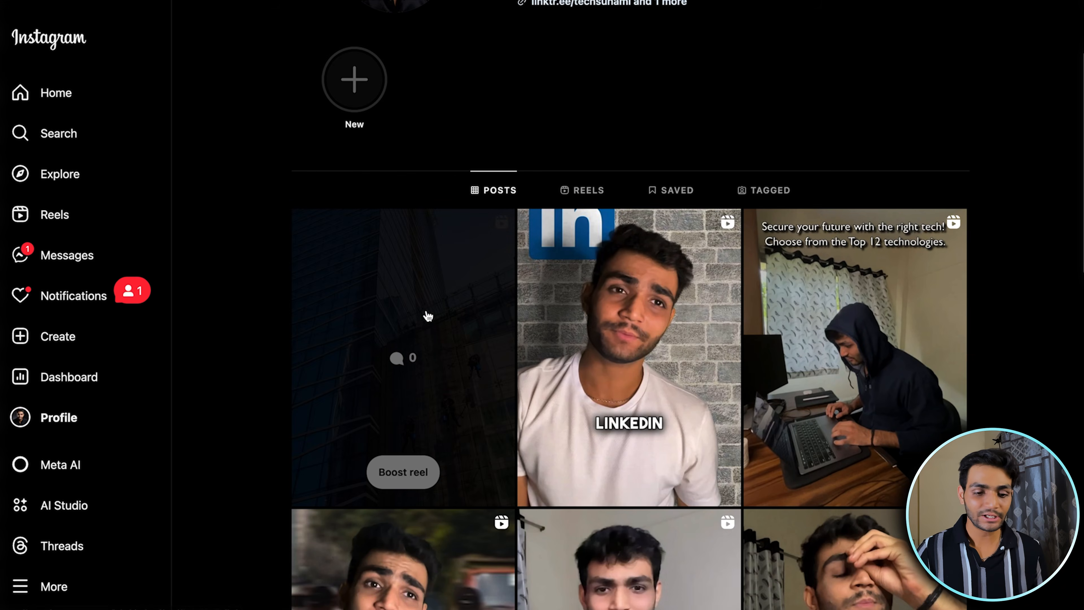
click(428, 315)
drag(716, 88, 656, 85)
click(867, 39)
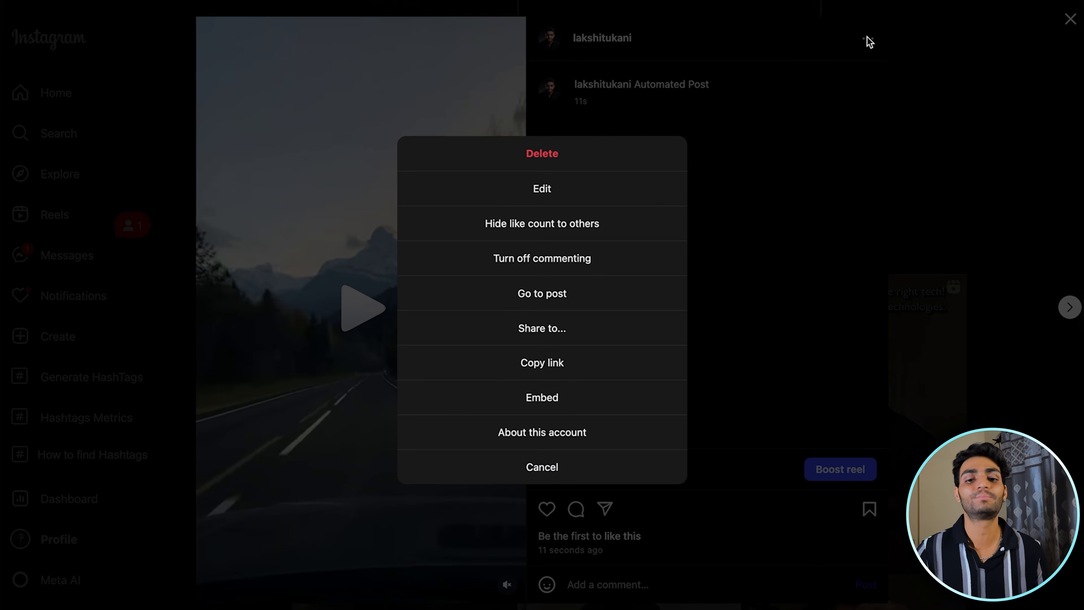
click(598, 156)
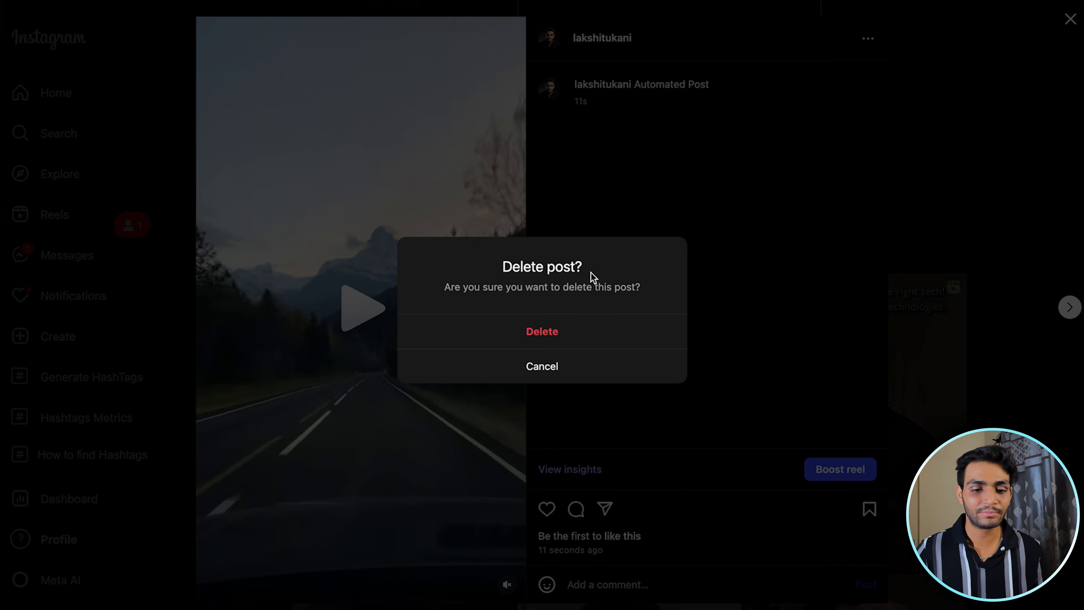
click(571, 332)
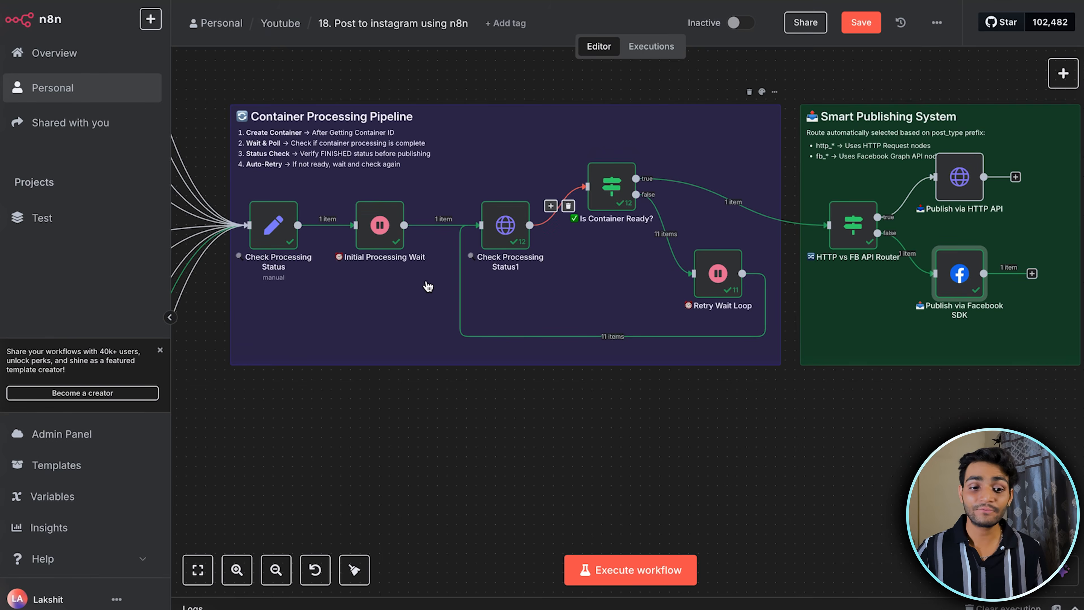
Return to n8n and look over the Carousel Post section, including the Container Carousel Image 1 node
scroll(427, 285, down, 10)
scroll(427, 287, left, 1)
scroll(426, 288, up, 1)
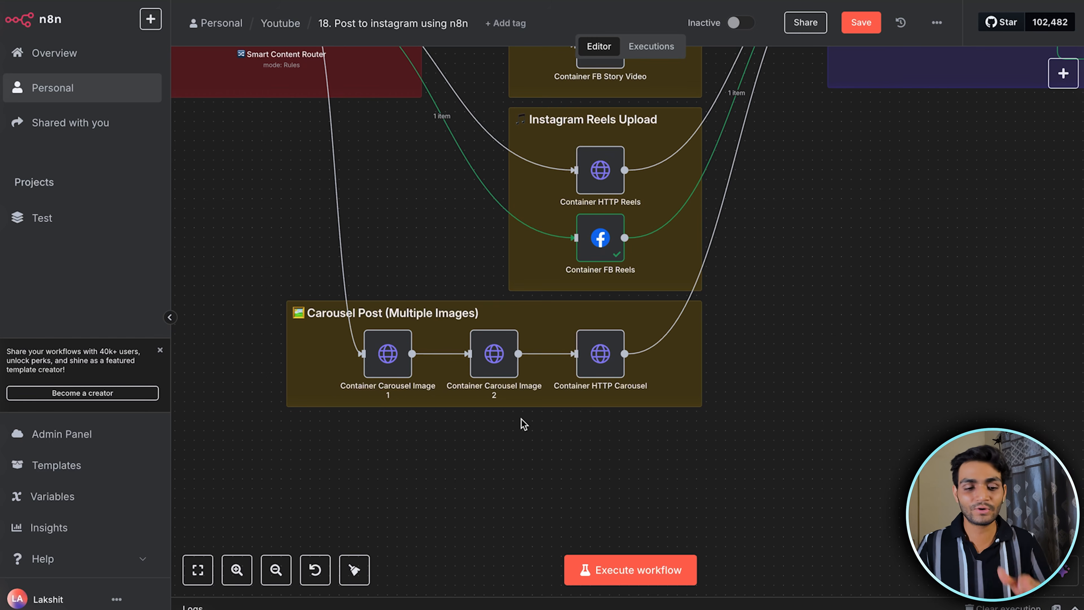
click(423, 390)
scroll(421, 390, up, 3)
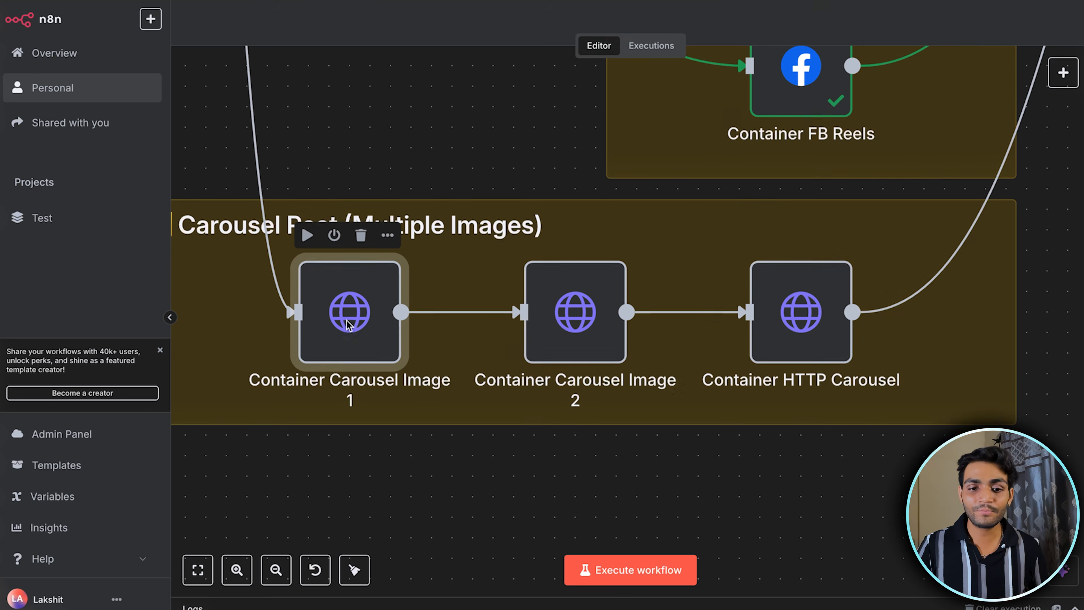
double_click(348, 327)
click(777, 33)
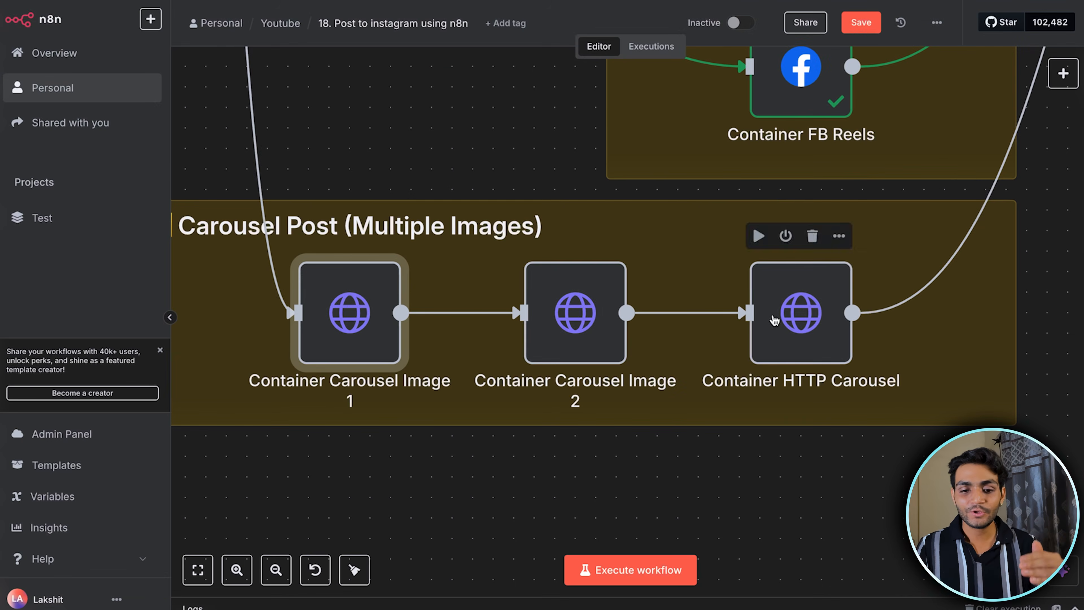
Set post_type to http_carousel in the Configure Post Settings node and execute it along with the Smart Content Router node
scroll(782, 321, down, 5)
scroll(440, 201, up, 5)
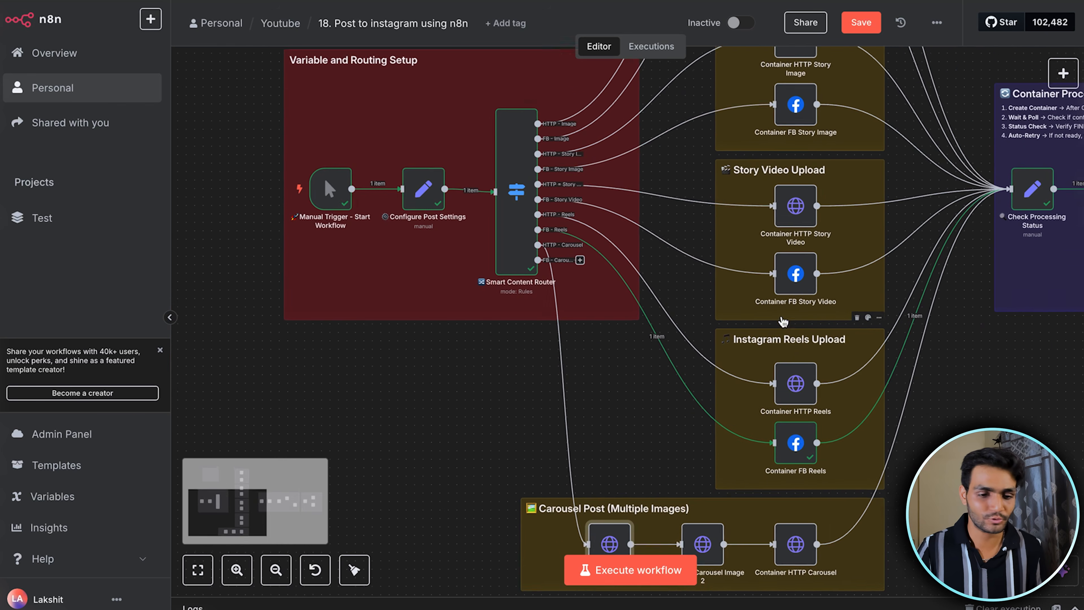
double_click(425, 212)
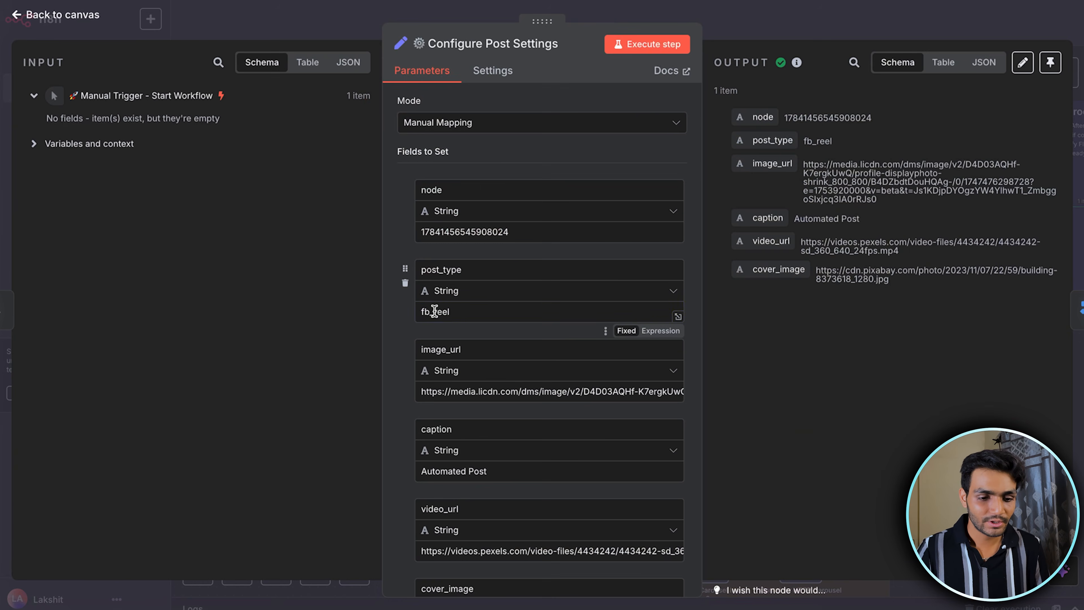
key(BackSpace)
key(BackSpace)
key(BackSpace)
text(http_)
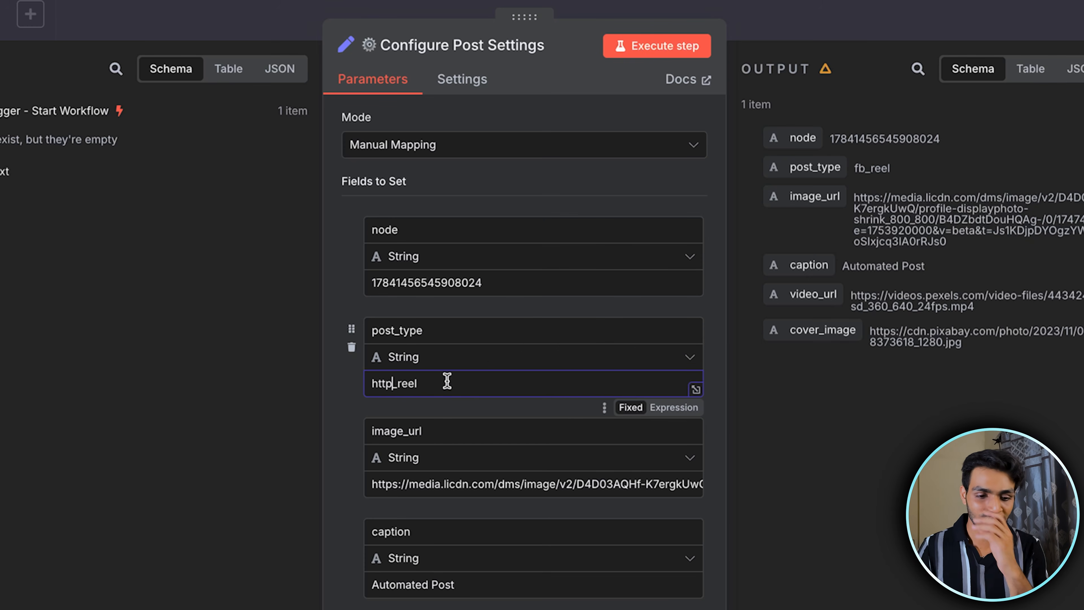
click(651, 49)
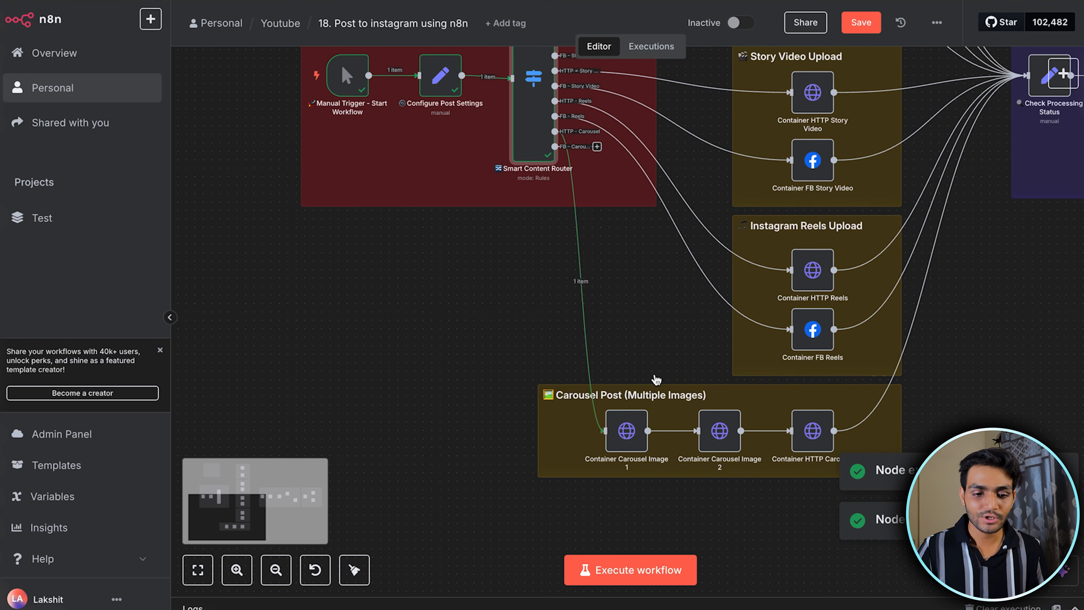
Execute the Container Carousel Image 1 node and check its image_url and caption query parameters
scroll(656, 379, up, 5)
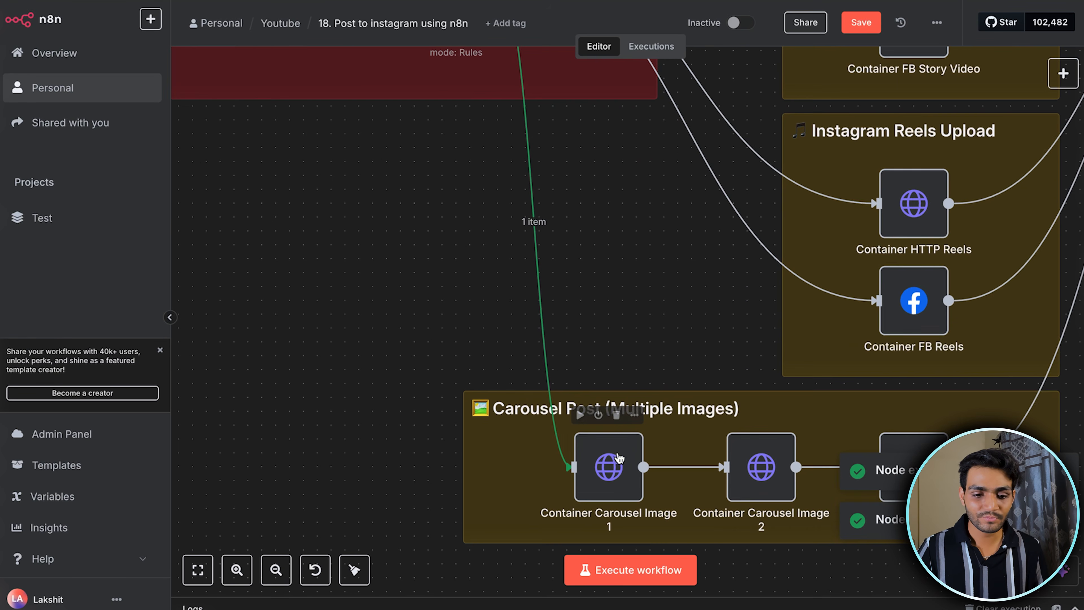
double_click(612, 466)
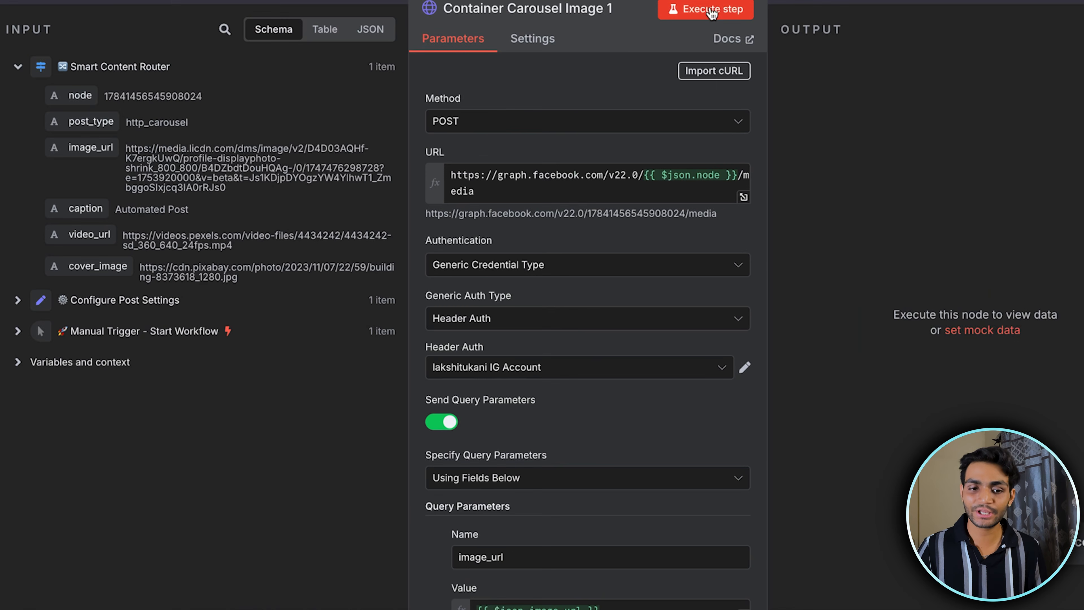
click(711, 13)
scroll(704, 245, down, 10)
drag(564, 140, 443, 145)
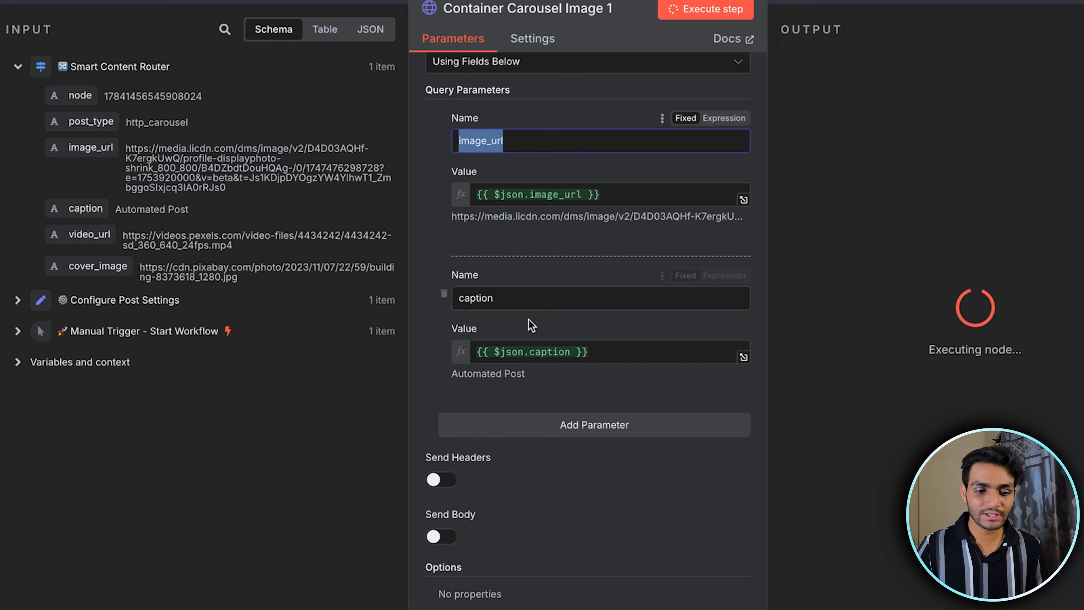
drag(510, 298, 420, 300)
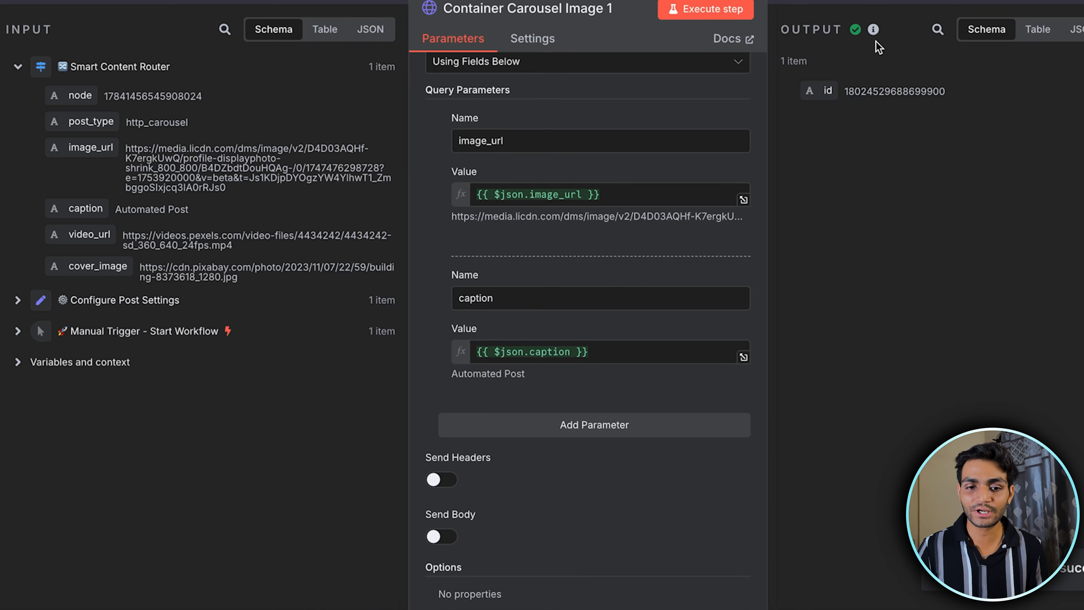
click(861, 2)
Execute the Container Carousel Image 2 node and preview its image_url value in a new browser tab
double_click(753, 470)
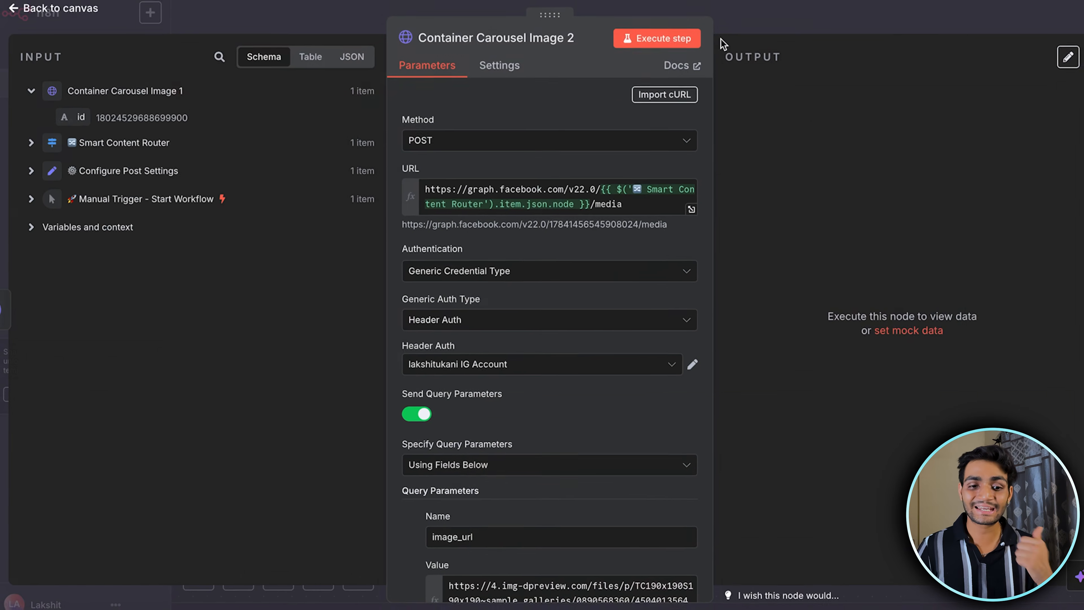
click(657, 38)
scroll(537, 310, down, 8)
drag(465, 248, 465, 230)
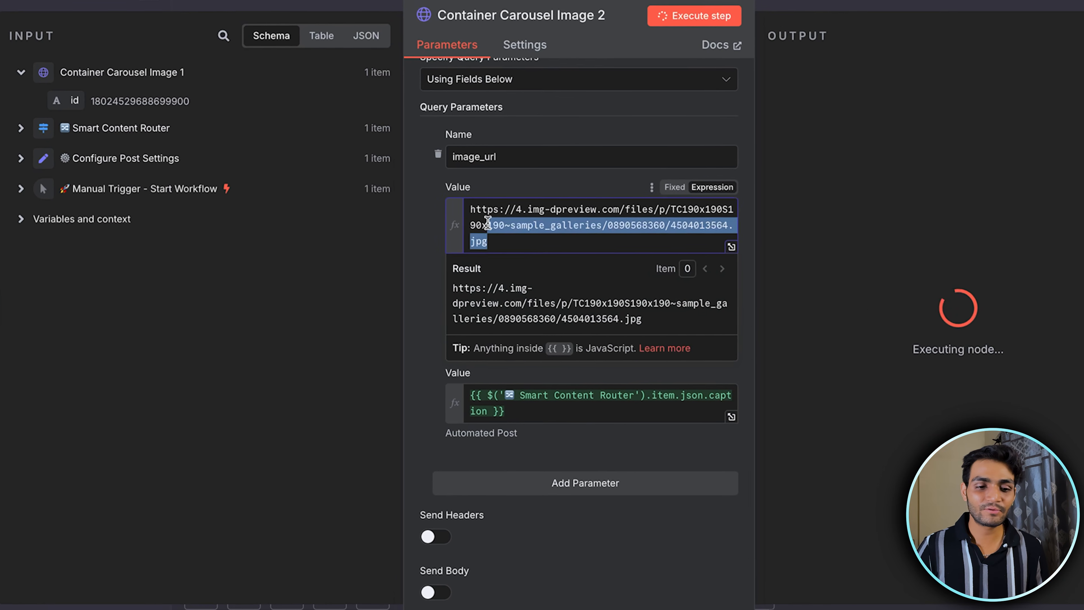
key(super+a)
key(super+c)
key(super+v)
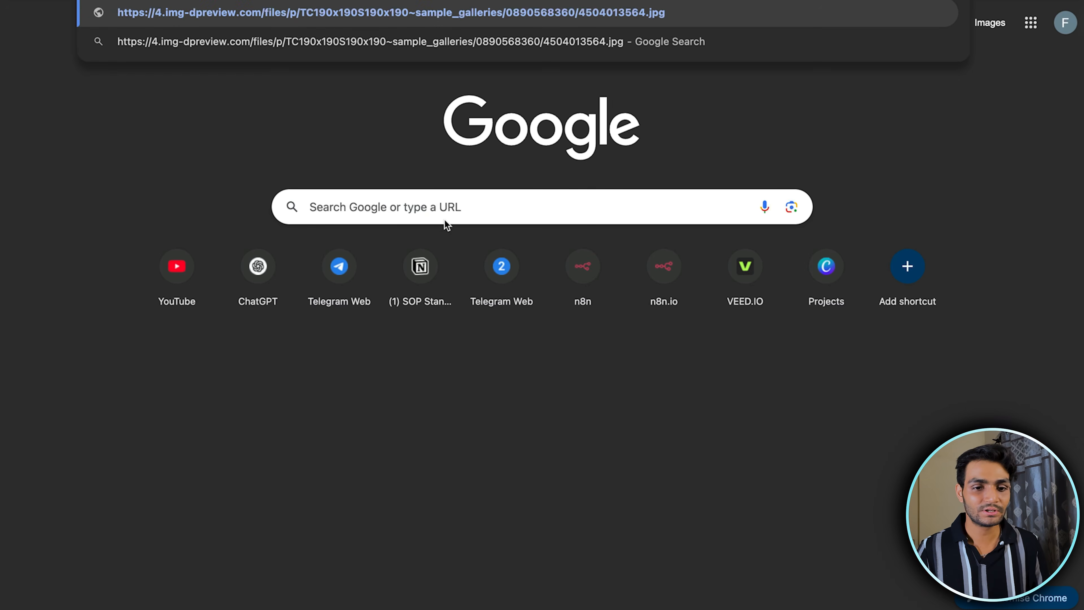
key(Return)
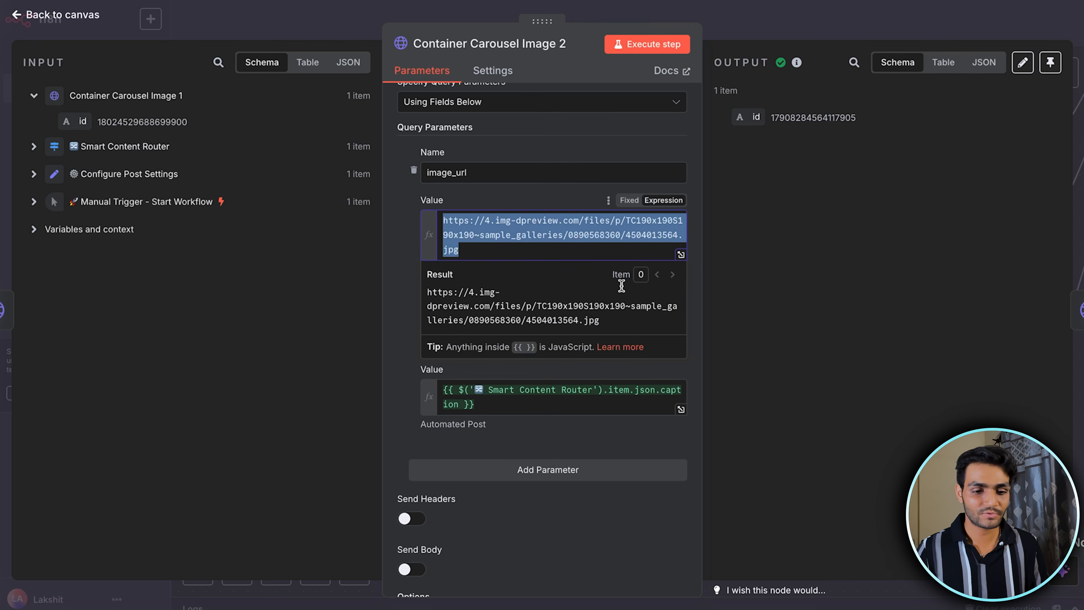
click(644, 304)
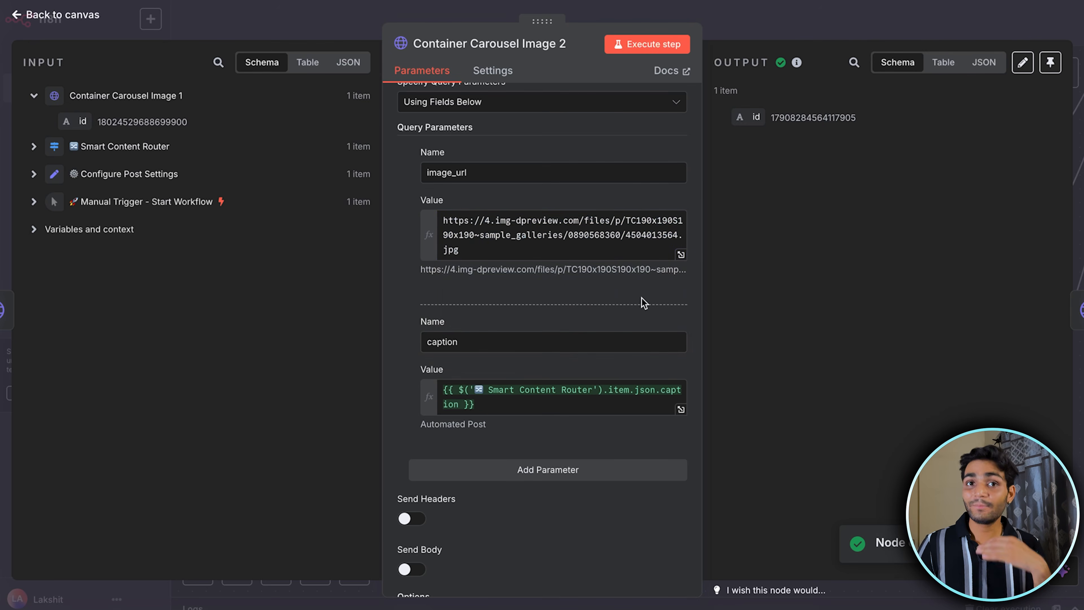
click(885, 4)
Open the Container HTTP Carousel node and examine its children query parameter
scroll(767, 223, down, 2)
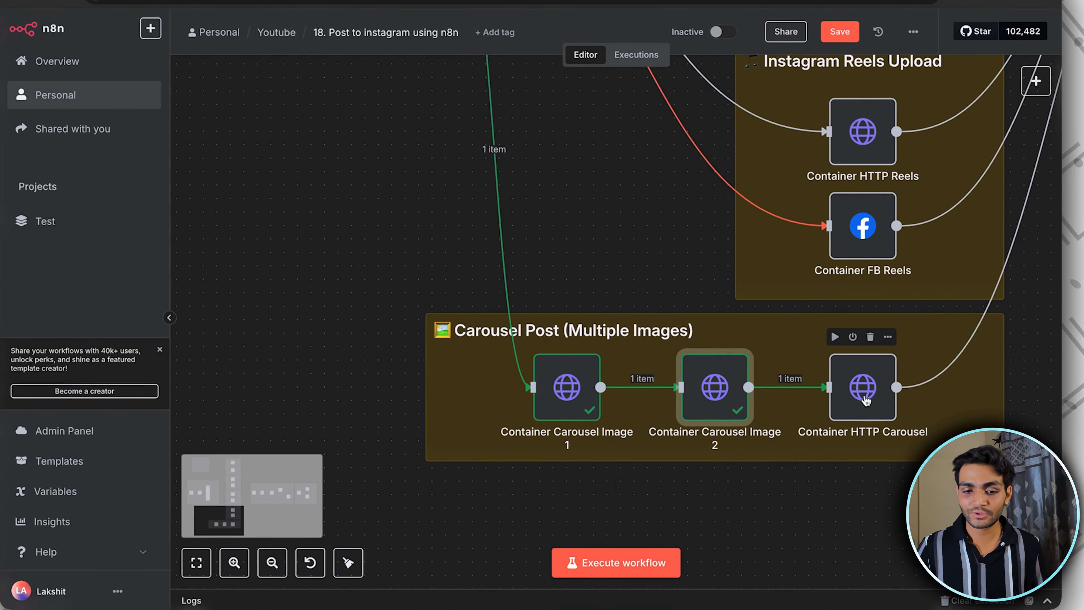
double_click(863, 395)
scroll(593, 325, down, 3)
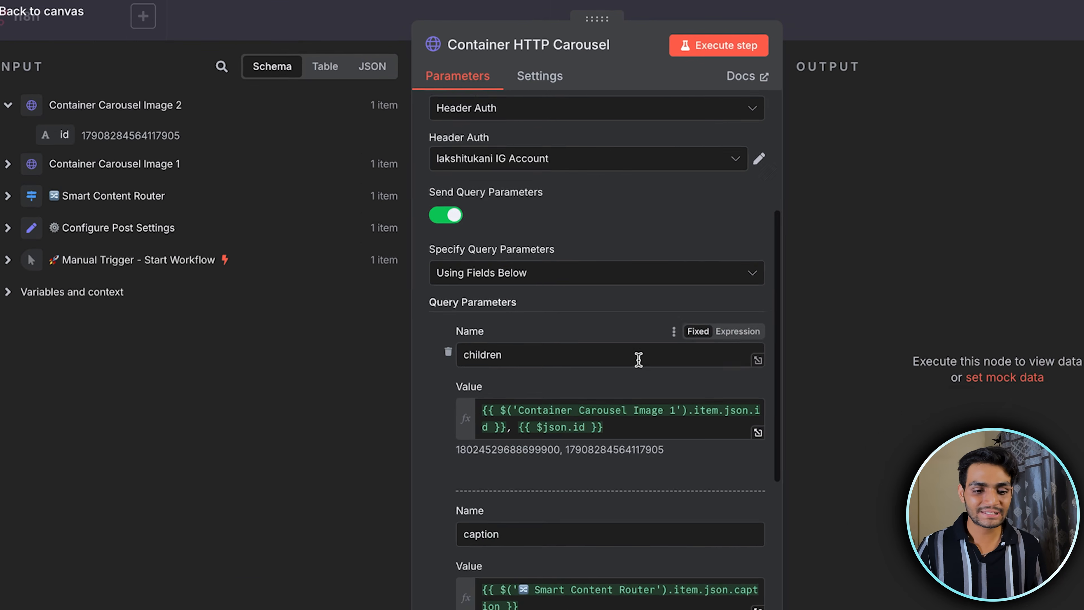
scroll(630, 367, down, 2)
scroll(630, 368, up, 5)
scroll(630, 368, down, 3)
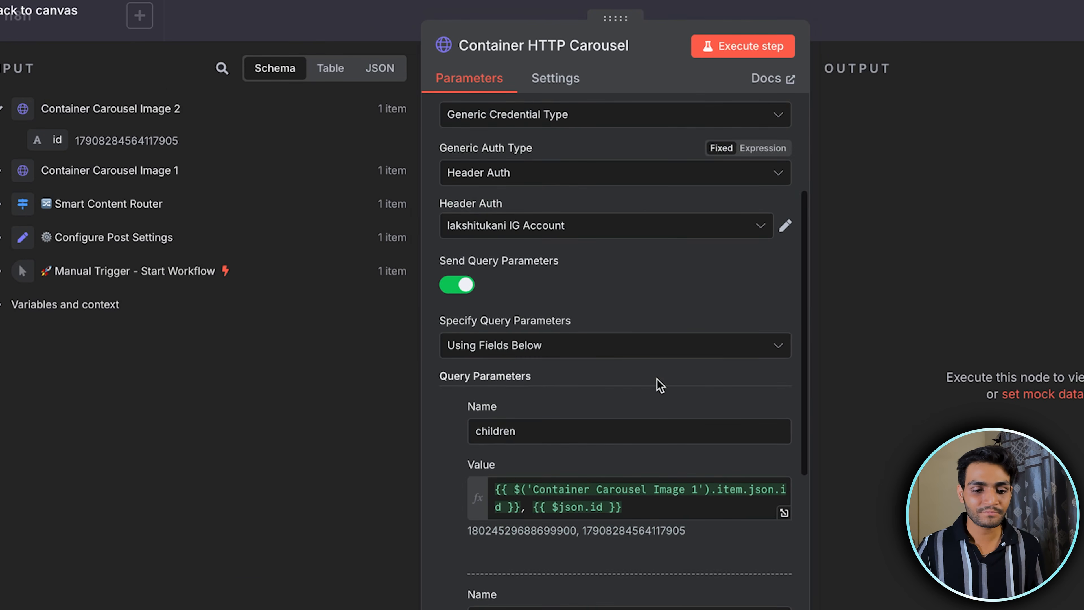
scroll(660, 385, down, 2)
drag(534, 348, 445, 344)
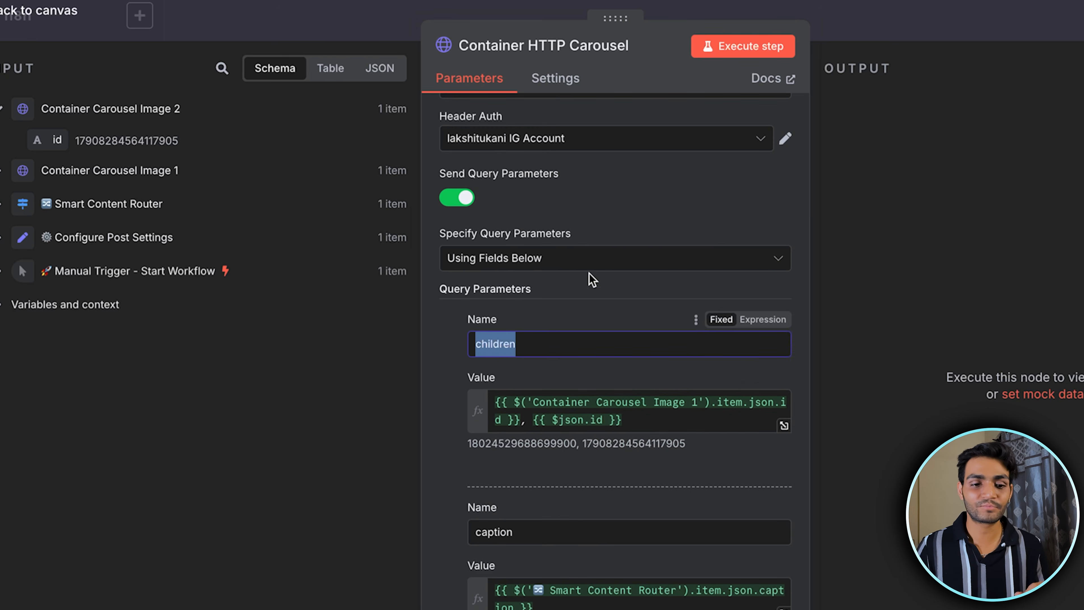
click(569, 313)
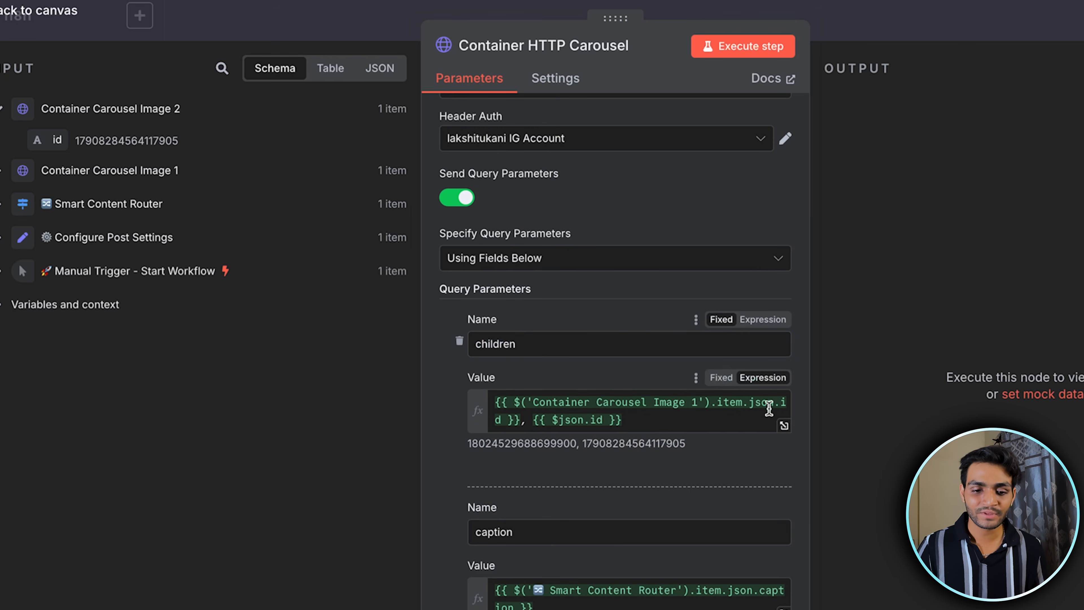
Inspect the children value in the expanded expression editor, and check the caption and media_type parameters of the carousel node
click(784, 426)
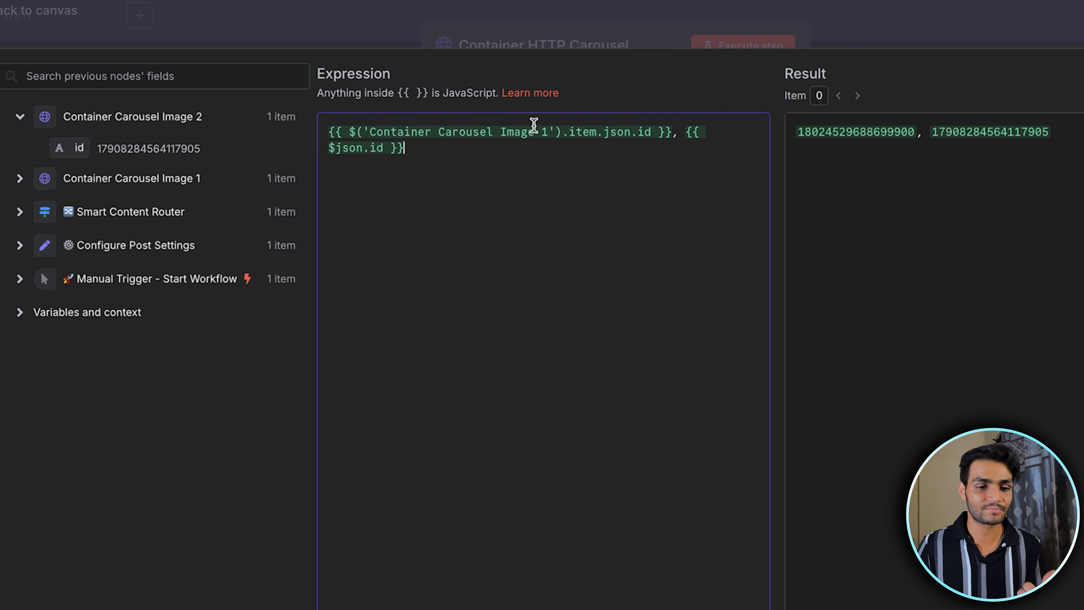
drag(619, 133, 681, 134)
click(484, 156)
click(817, 40)
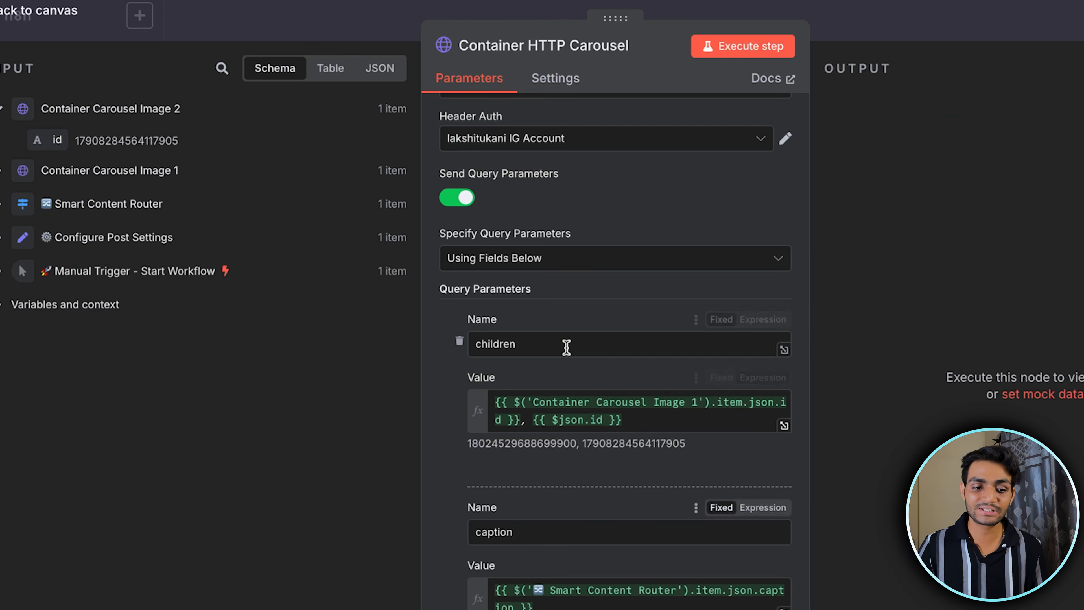
scroll(565, 335, down, 5)
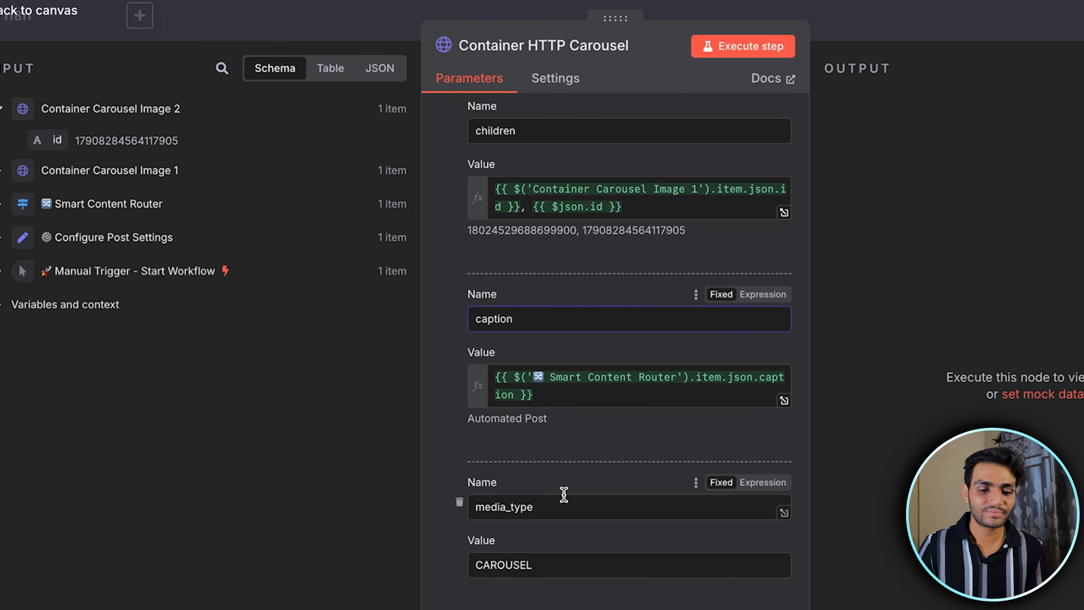
Check the media_type parameter of the Container HTTP Carousel node, execute the node and return to the canvas
double_click(561, 507)
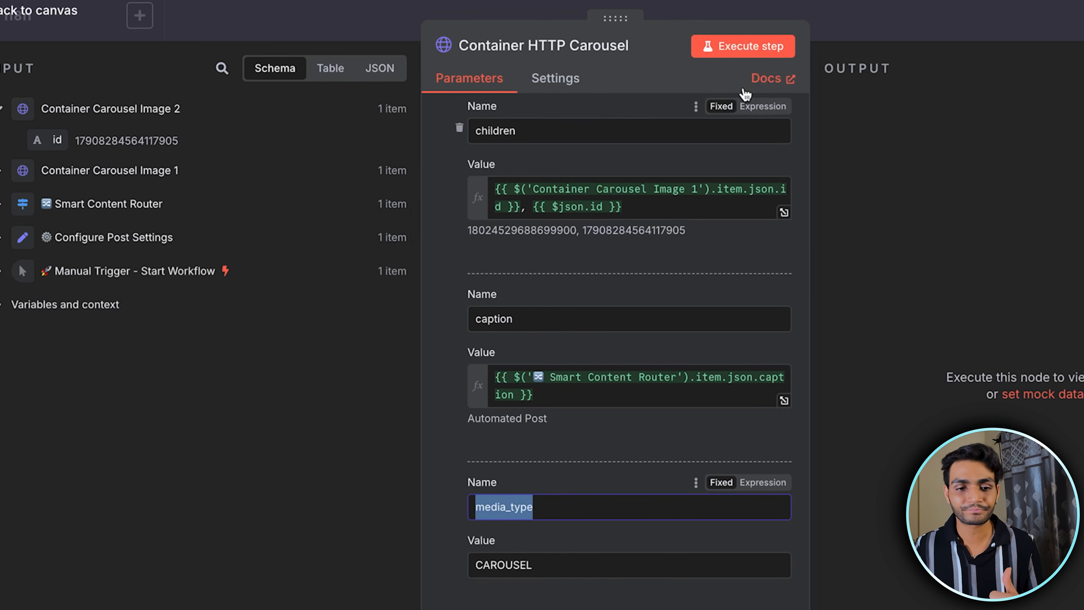
click(756, 51)
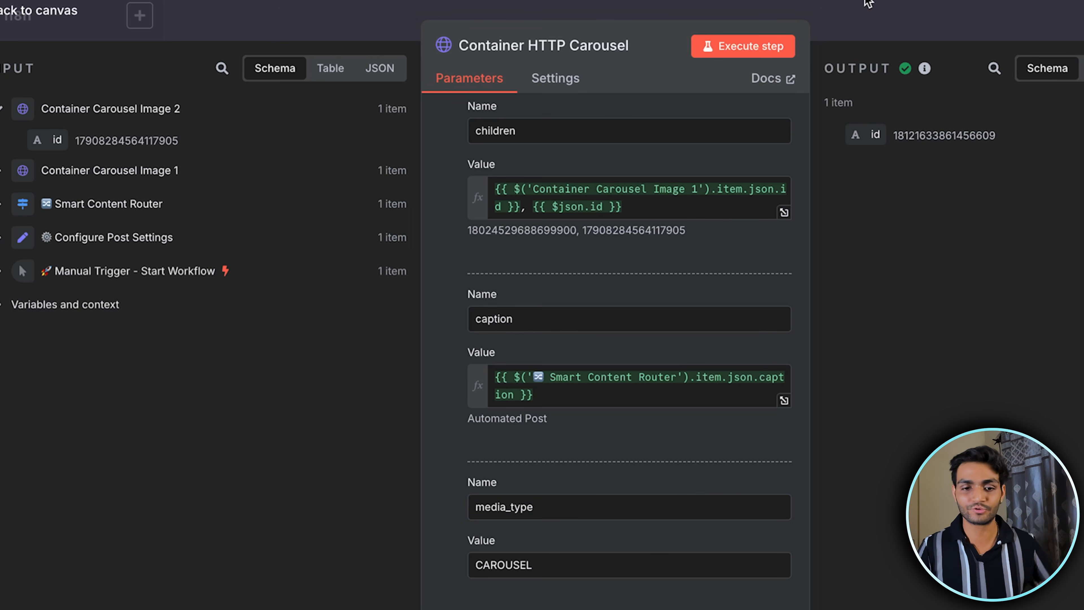
click(868, 11)
Run the Container Processing Pipeline through to the HTTP vs FB API Router node
scroll(724, 277, right, 9)
scroll(724, 277, up, 5)
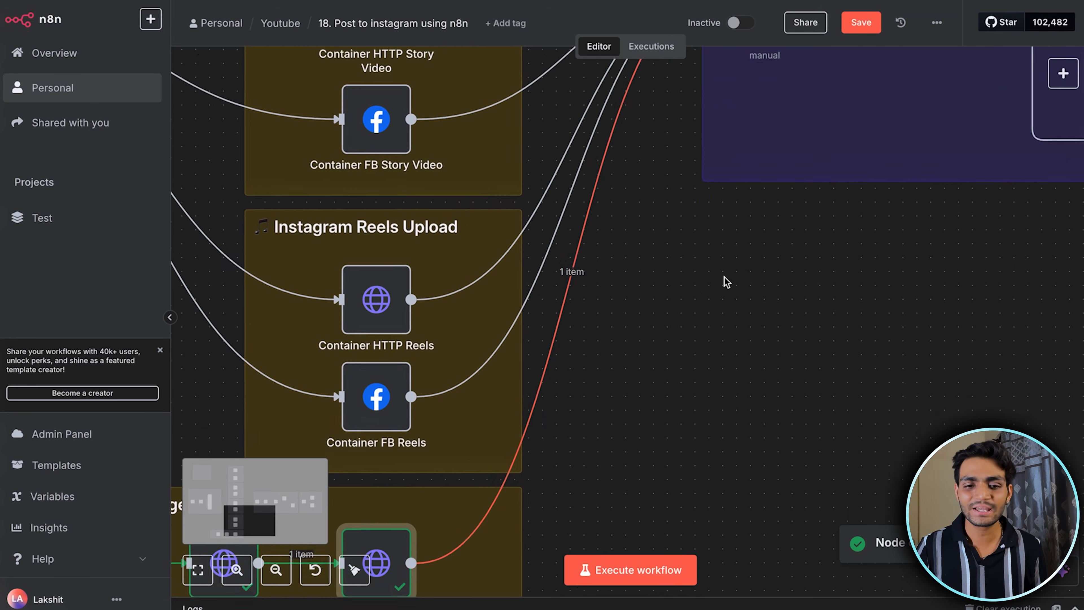
scroll(725, 277, down, 4)
scroll(726, 282, right, 6)
scroll(725, 281, up, 2)
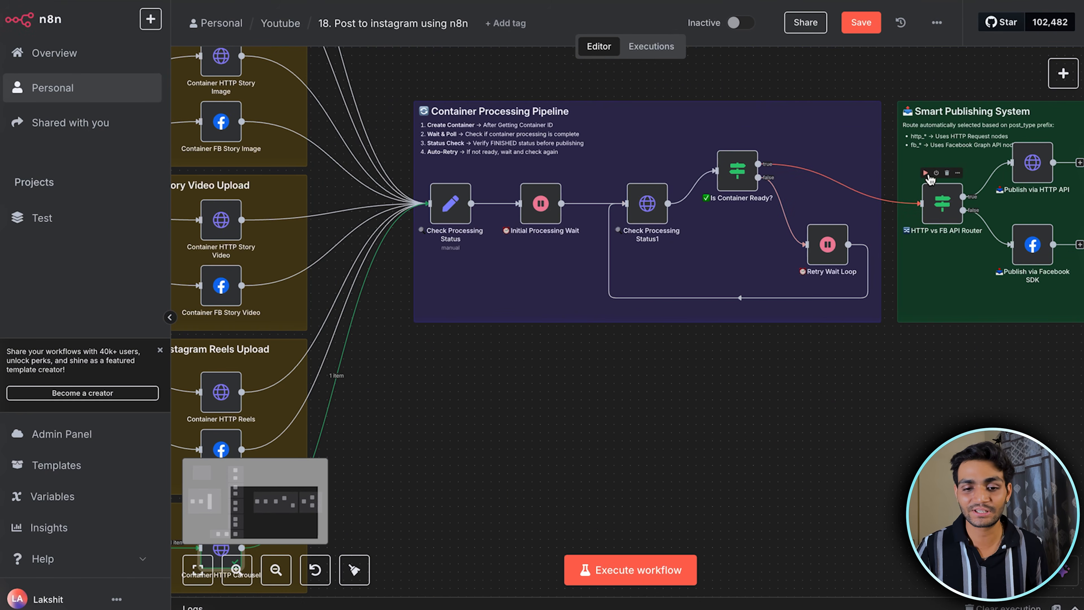
click(926, 173)
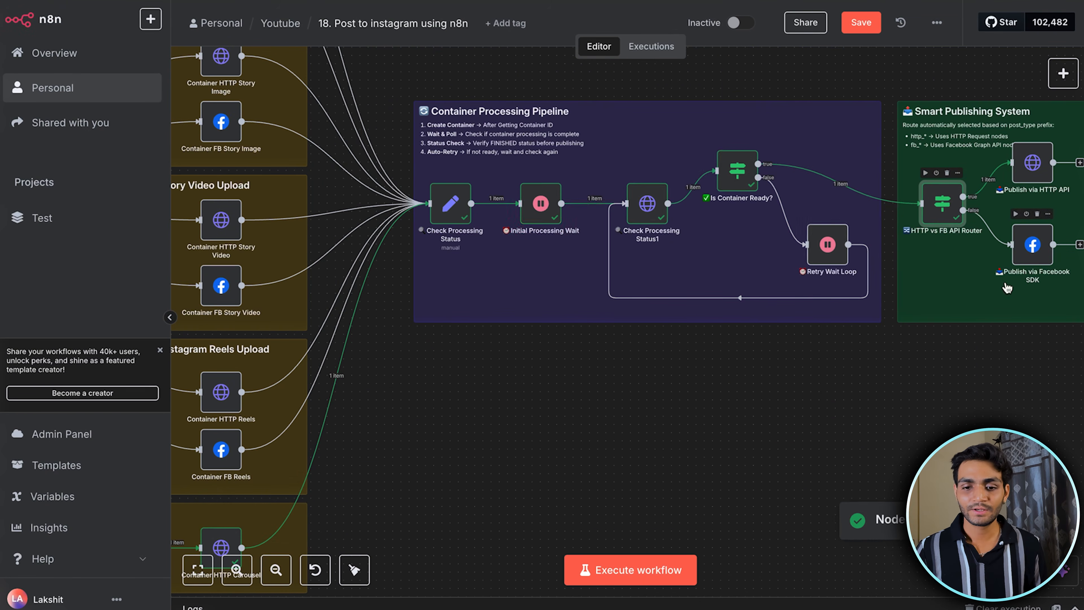
Open the Publish via HTTP API node and execute it to publish the carousel
scroll(930, 296, right, 4)
scroll(929, 296, up, 1)
scroll(953, 184, up, 3)
double_click(950, 192)
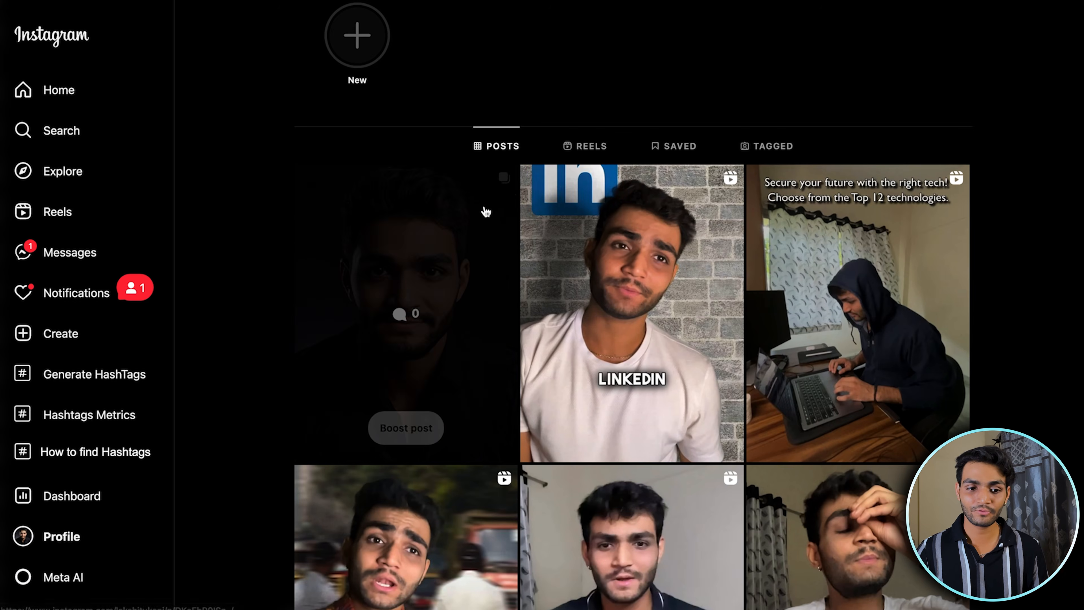
Switch to the Instagram profile, open the newly published carousel post and view its second image
click(486, 212)
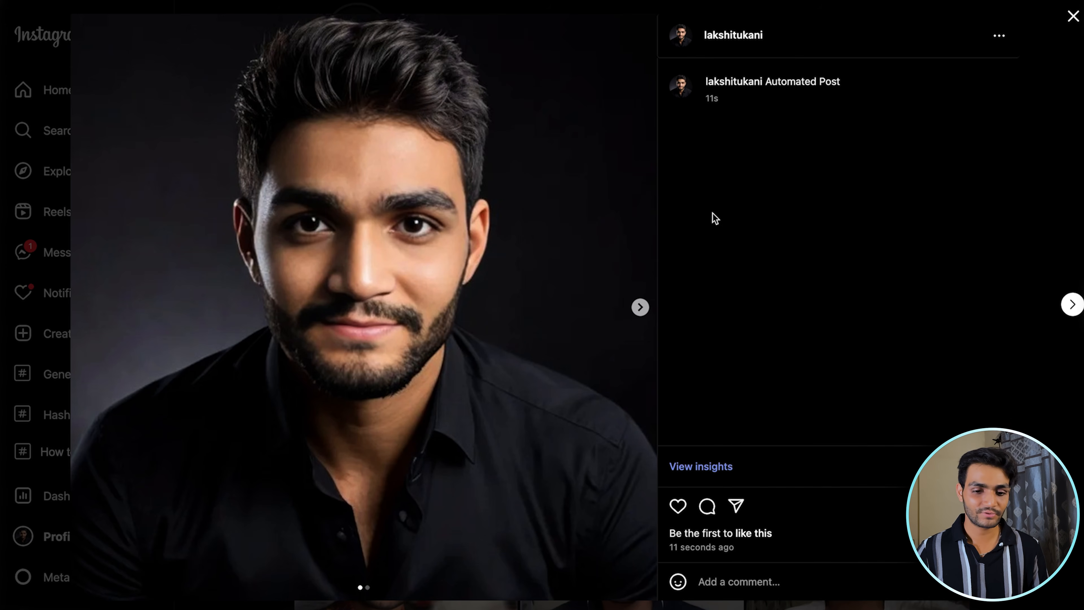
click(639, 307)
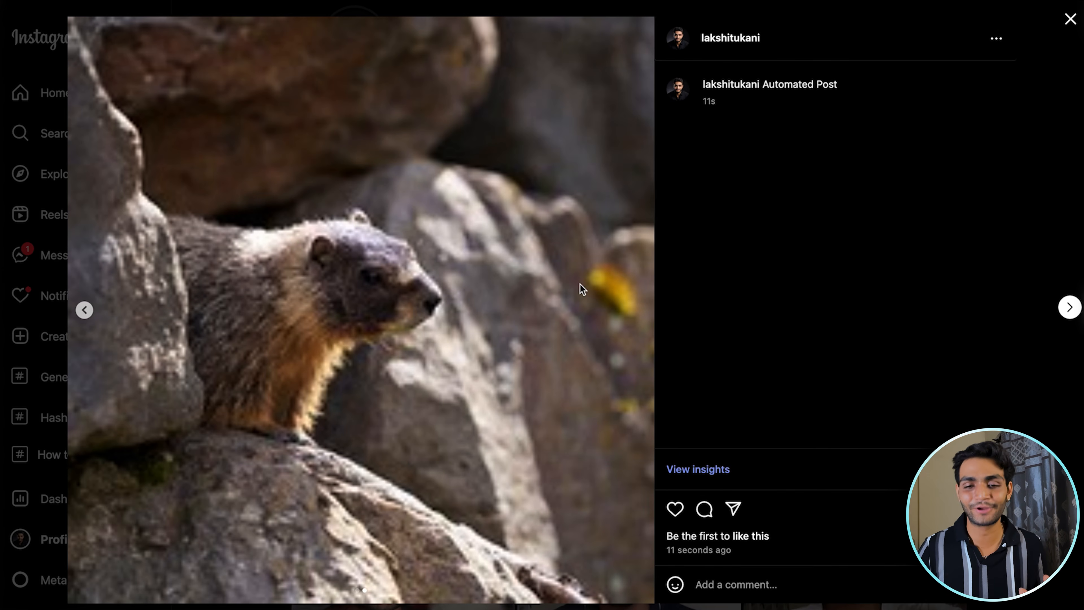
Delete the test carousel post from the Instagram profile and confirm the deletion
click(996, 40)
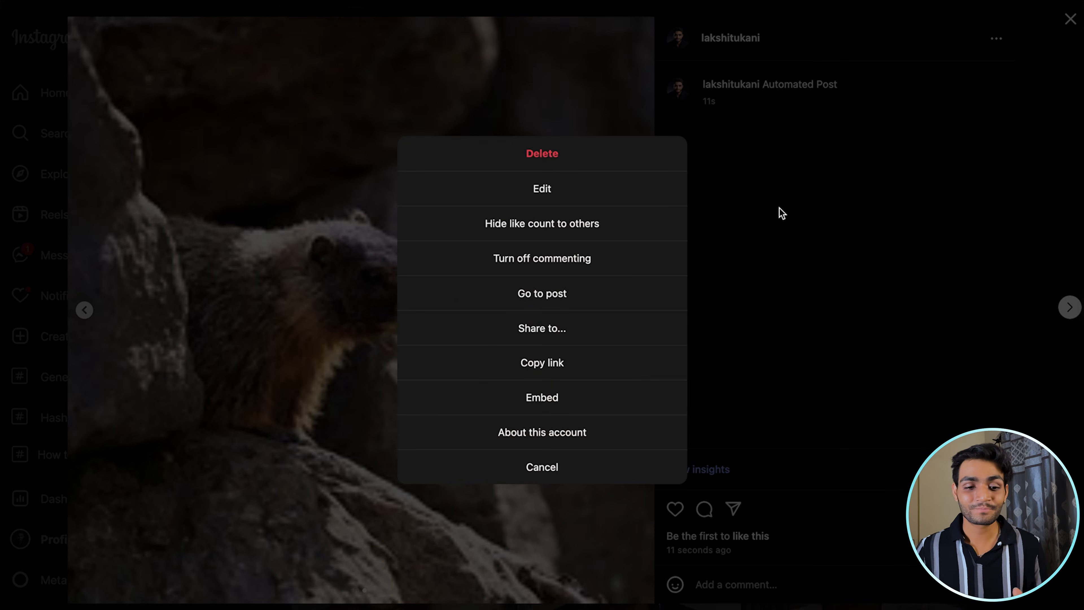
click(574, 160)
click(568, 333)
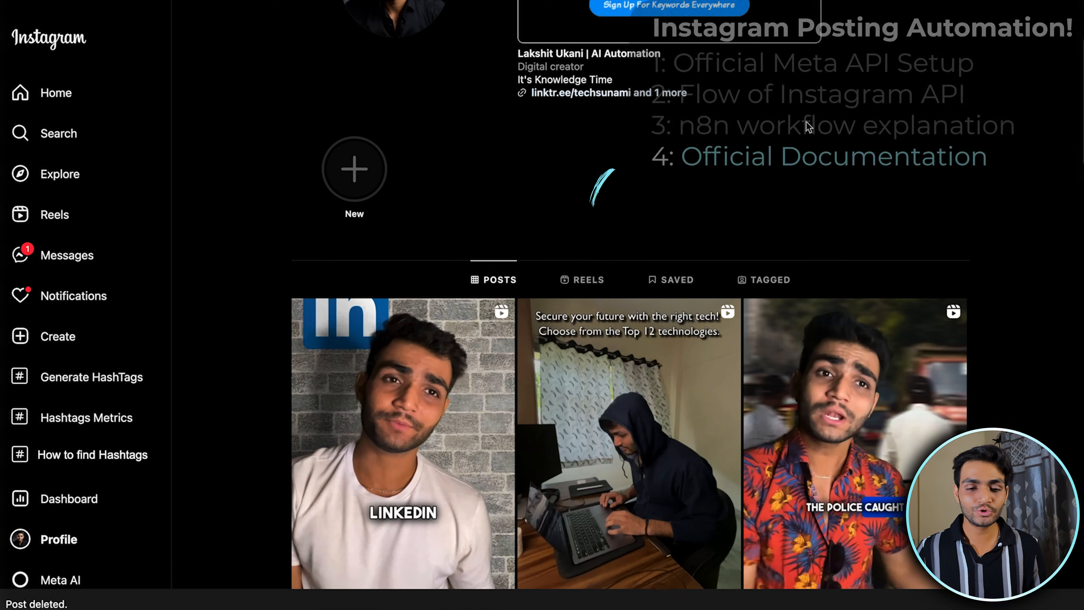
Switch to the AI Automation Club lesson and open the Instagram Graph API Docs link under Helpful Documentation
scroll(808, 123, up, 4)
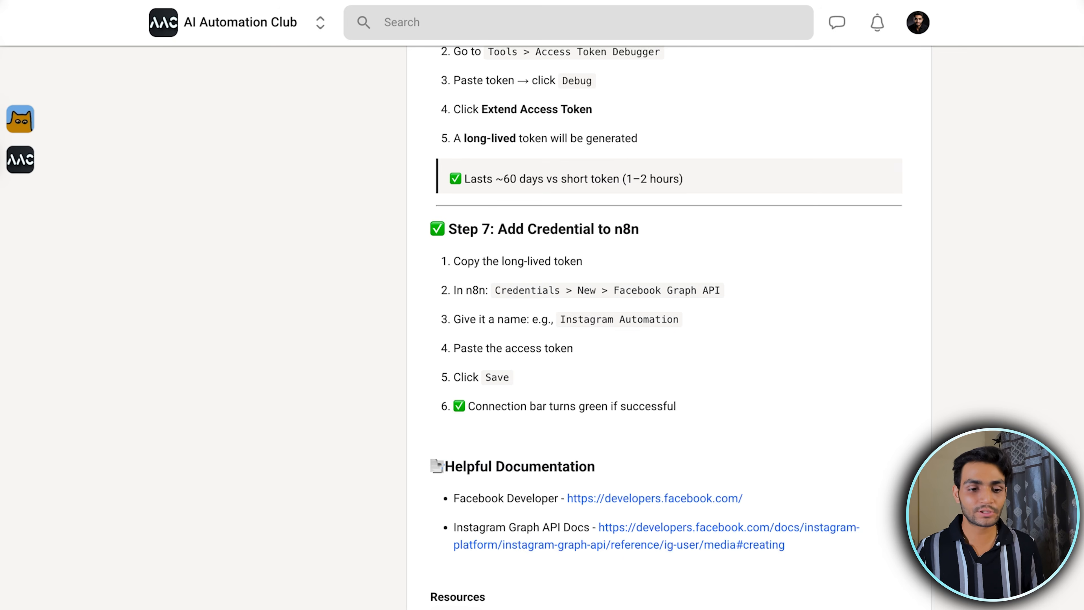
scroll(495, 171, down, 2)
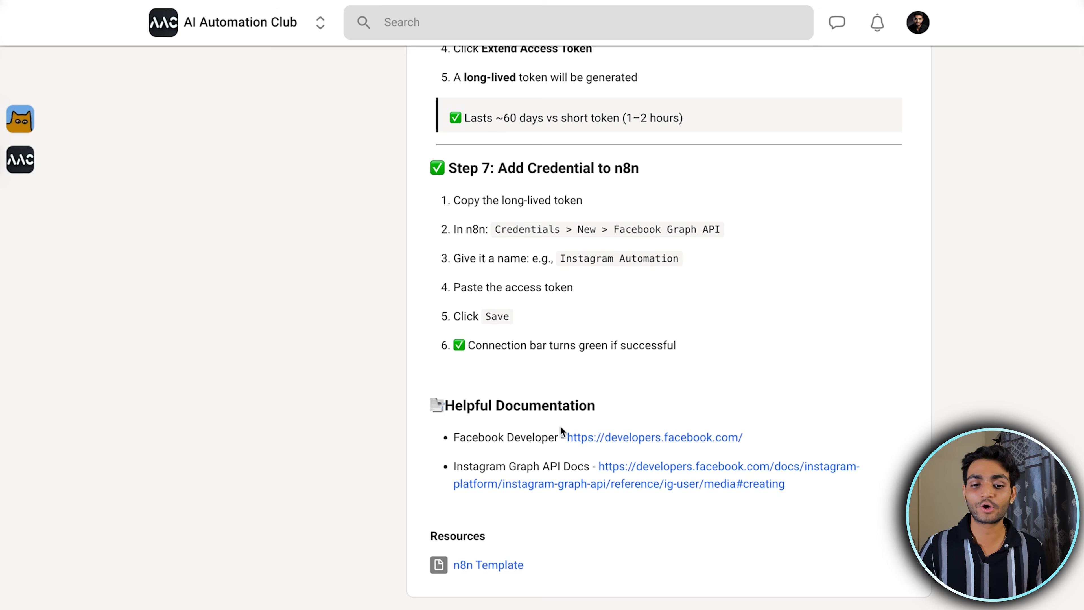
drag(314, 534, 486, 534)
click(635, 532)
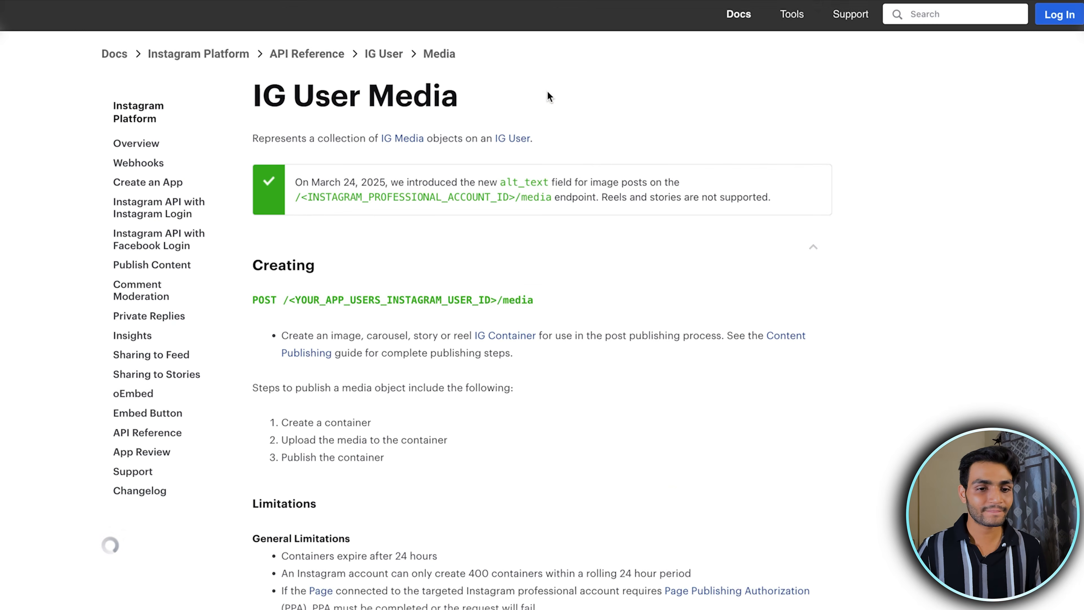
Look through the IG User Media reference, from the limitations to the Image Containers request syntax
scroll(388, 286, down, 6)
scroll(393, 291, up, 3)
scroll(392, 291, down, 7)
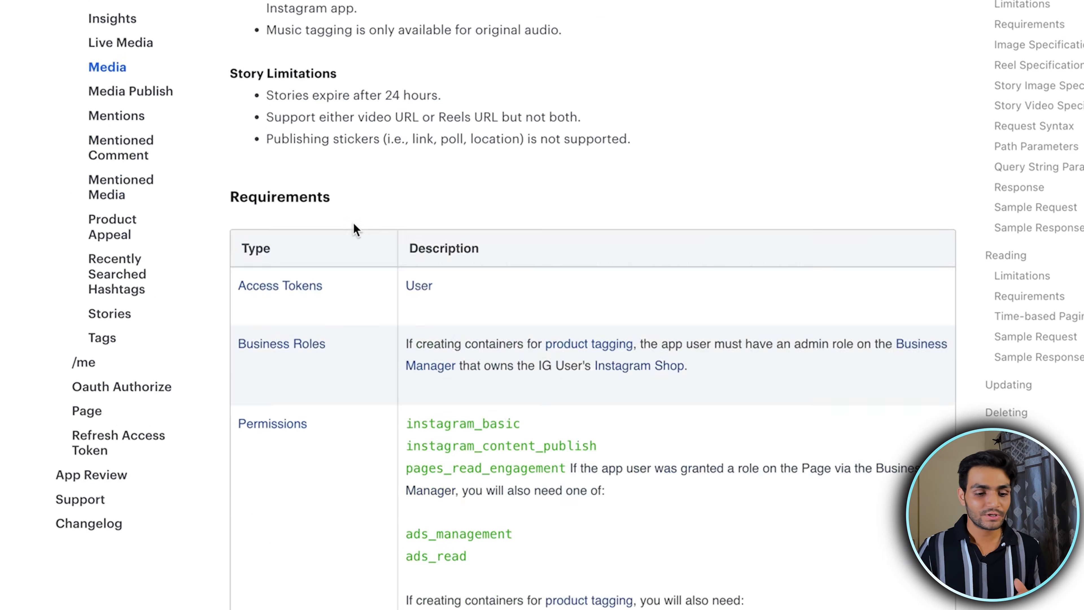
scroll(355, 229, down, 10)
scroll(354, 224, down, 17)
drag(248, 72, 411, 180)
click(541, 115)
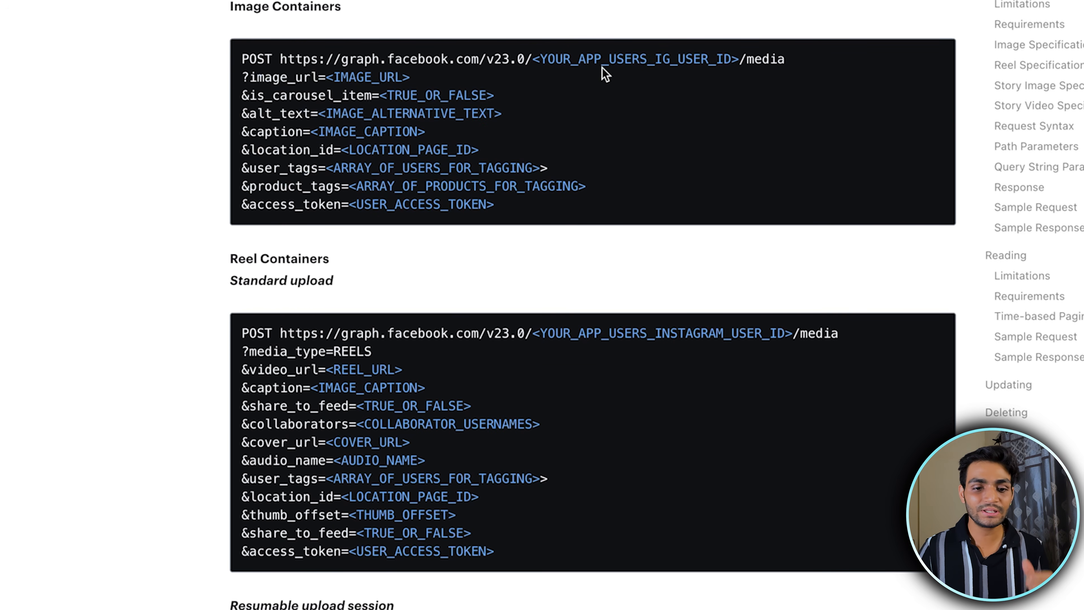
Examine the Image Containers request parameters, including image_url, is_carousel_item, alt_text and caption
drag(341, 9, 255, 7)
click(396, 96)
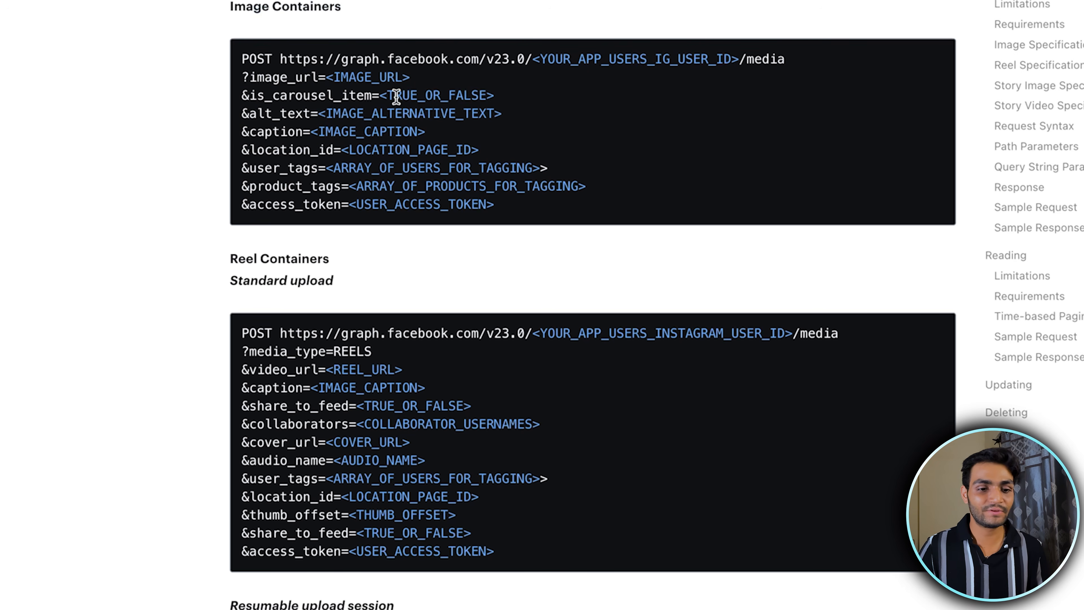
drag(360, 78, 452, 91)
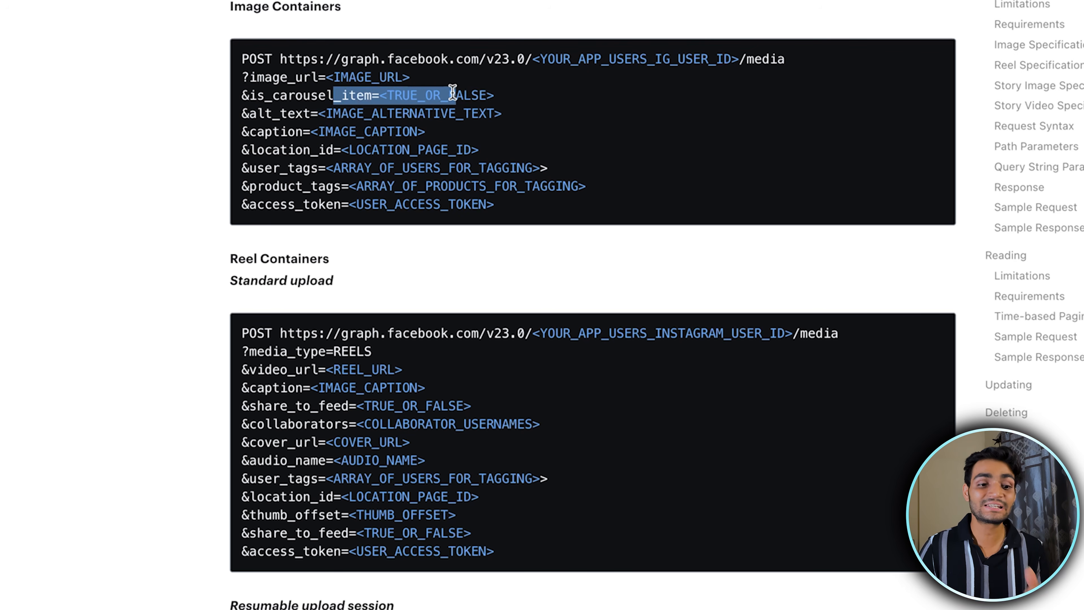
click(494, 97)
drag(317, 111, 416, 112)
click(275, 138)
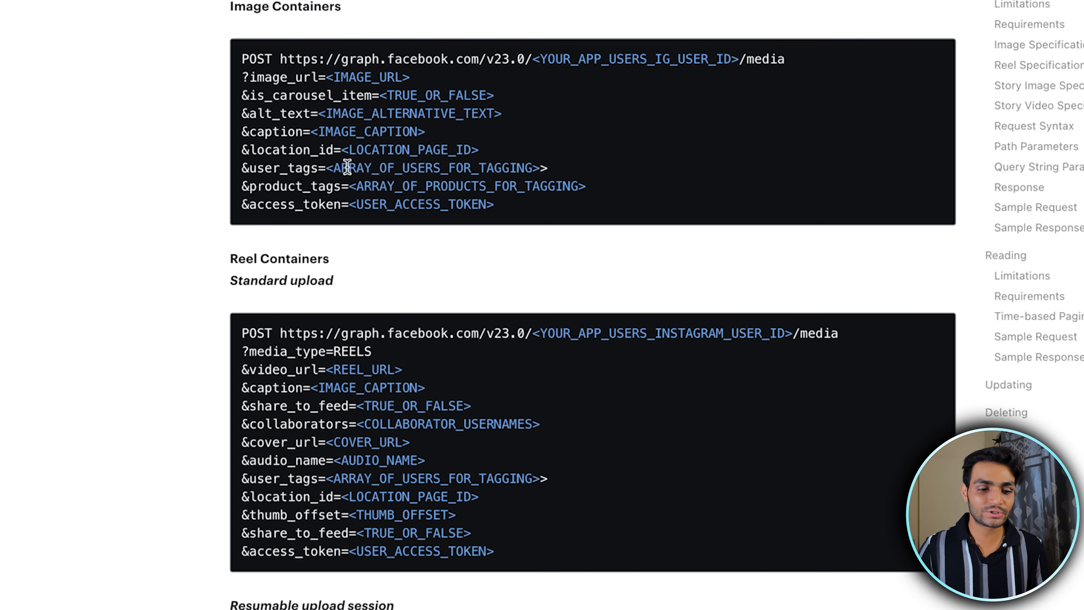
Examine the standard-upload Reel Containers request and bring up the Image and Video Story Containers syntax
scroll(385, 209, down, 5)
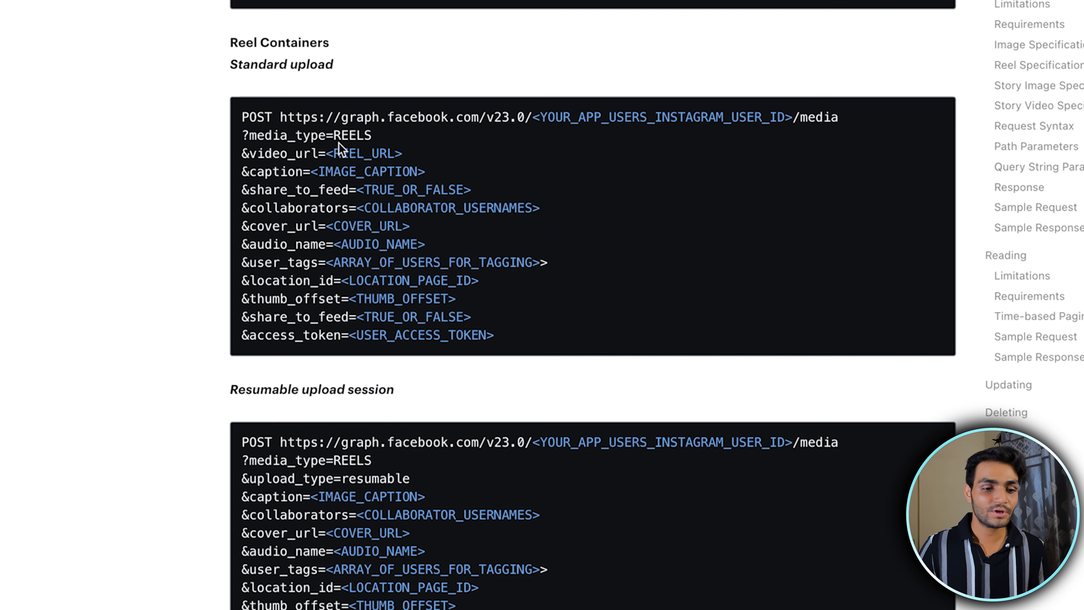
drag(279, 127, 502, 349)
click(634, 260)
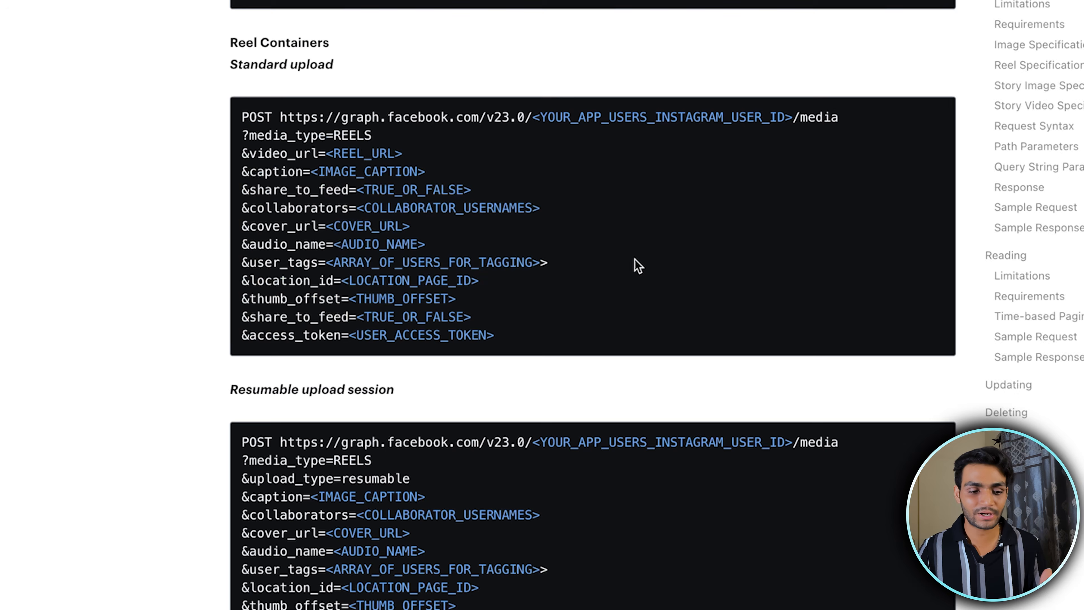
scroll(635, 259, down, 15)
scroll(327, 251, down, 13)
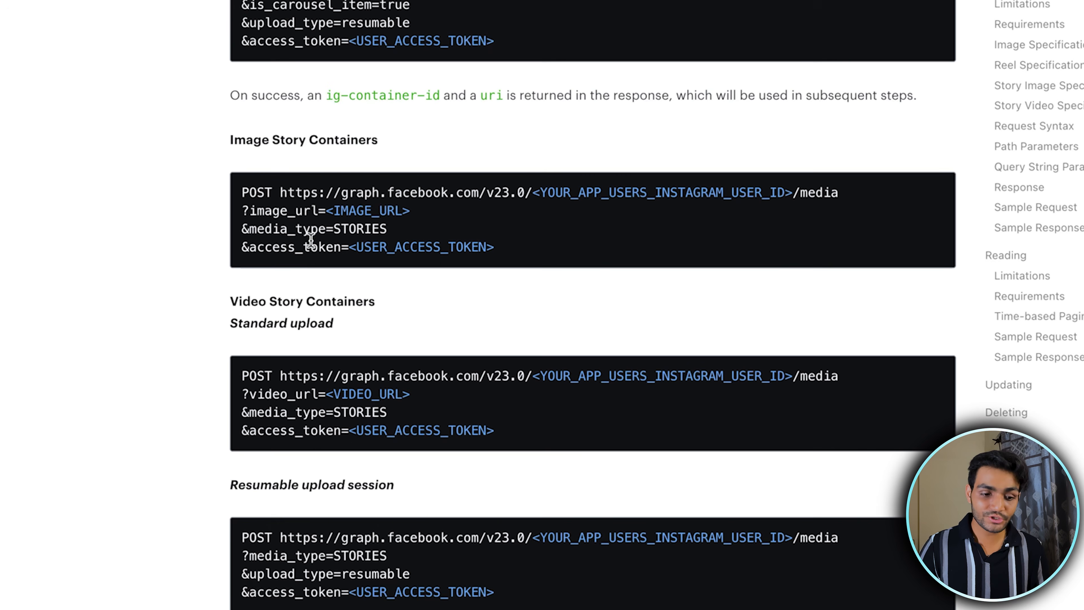